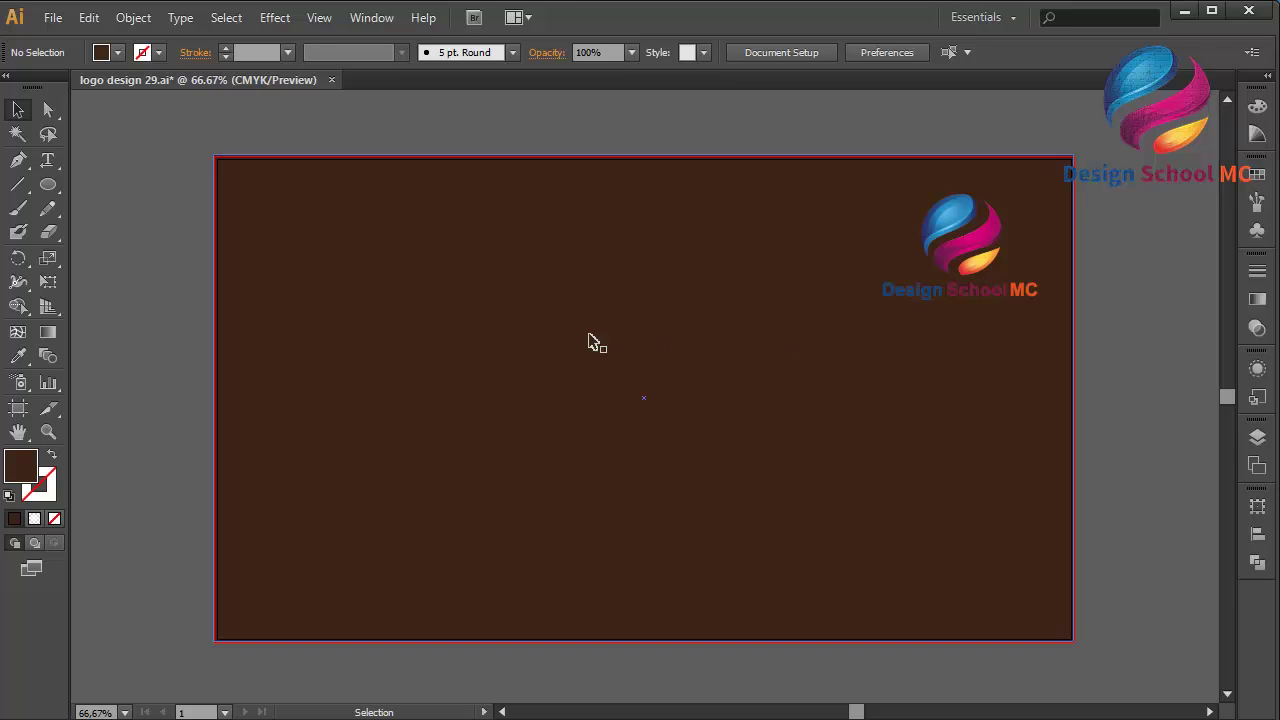
Step: Recolour the background rectangle with the dark grey-green C=75 M=57 Y=57 K=64 swatch
click(55, 189)
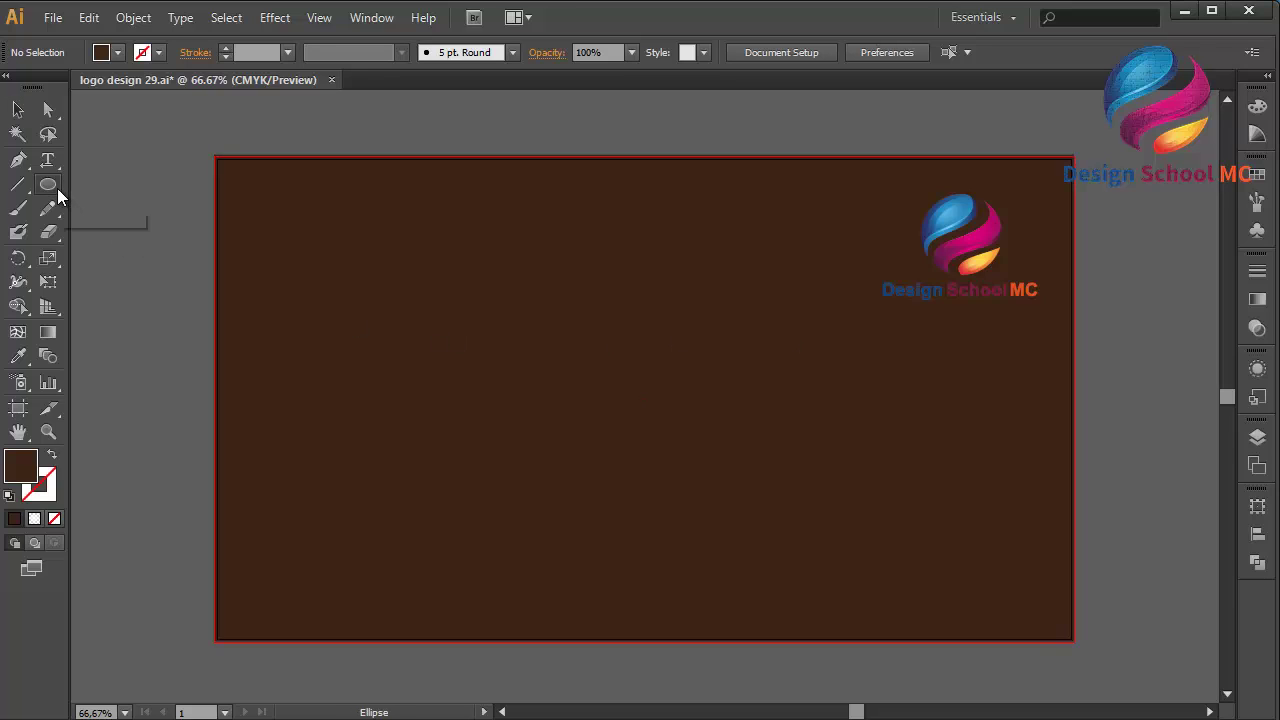
click(17, 109)
click(277, 268)
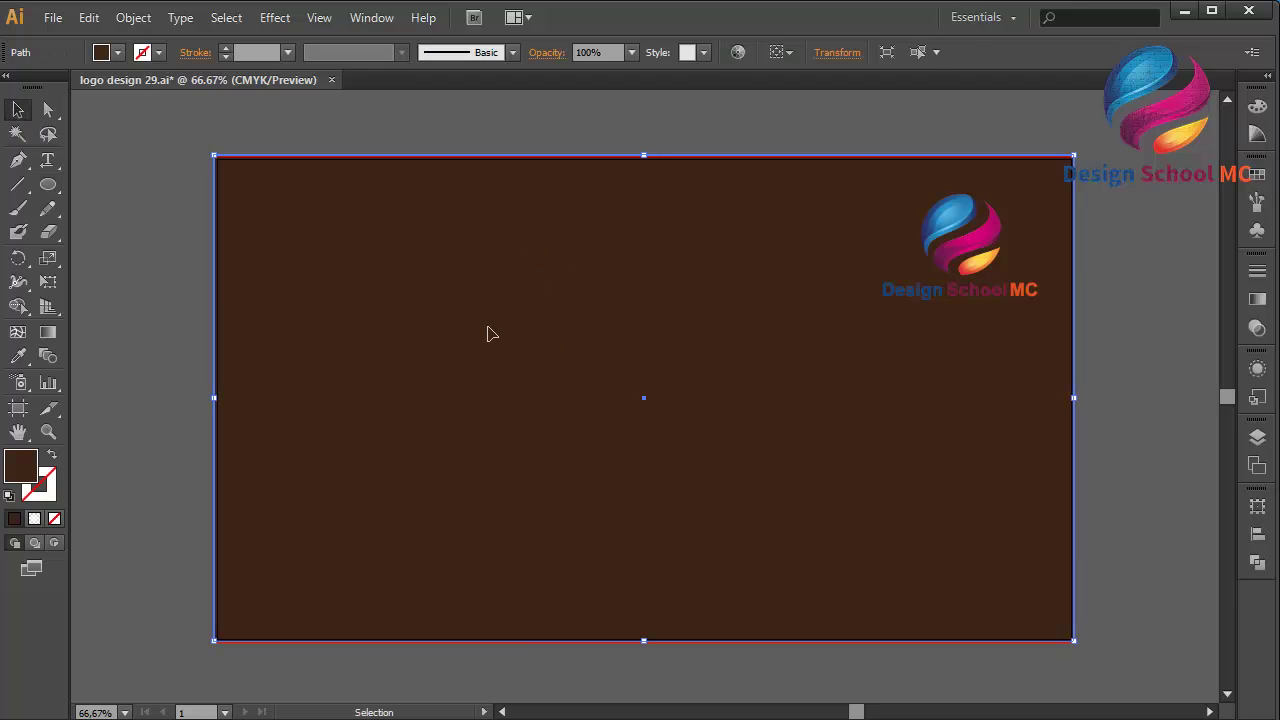
click(1257, 175)
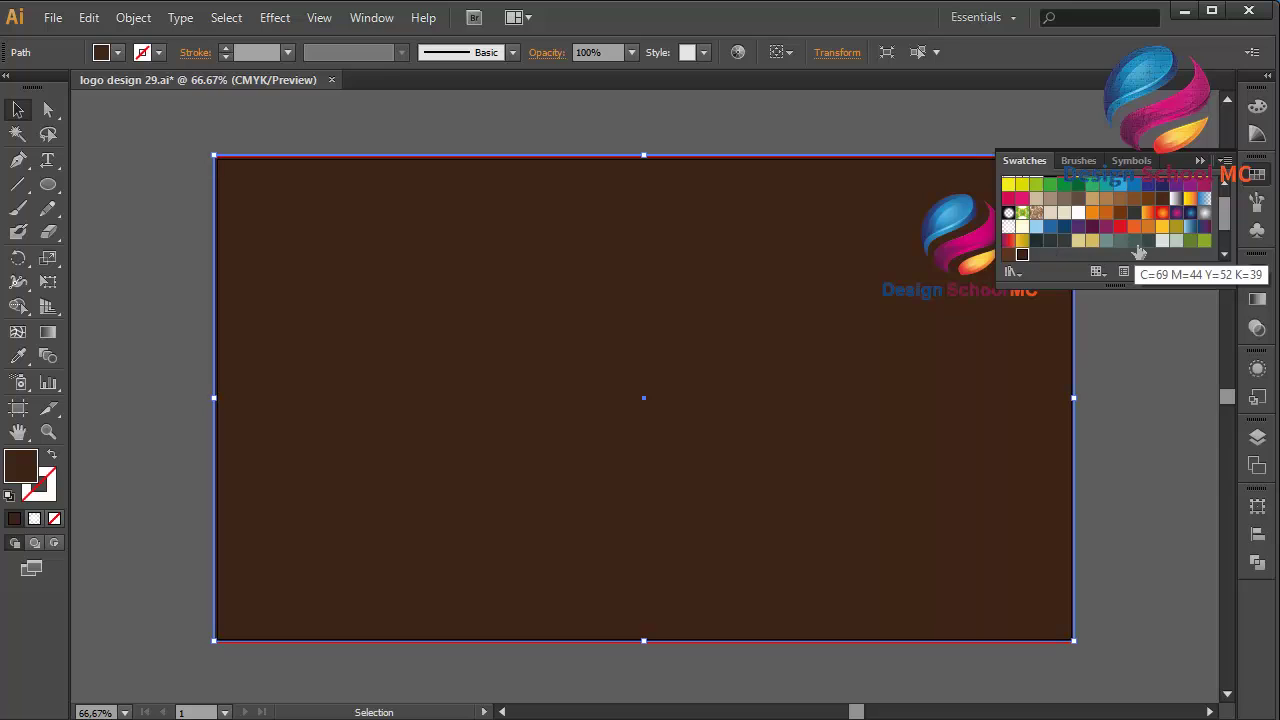
click(1147, 241)
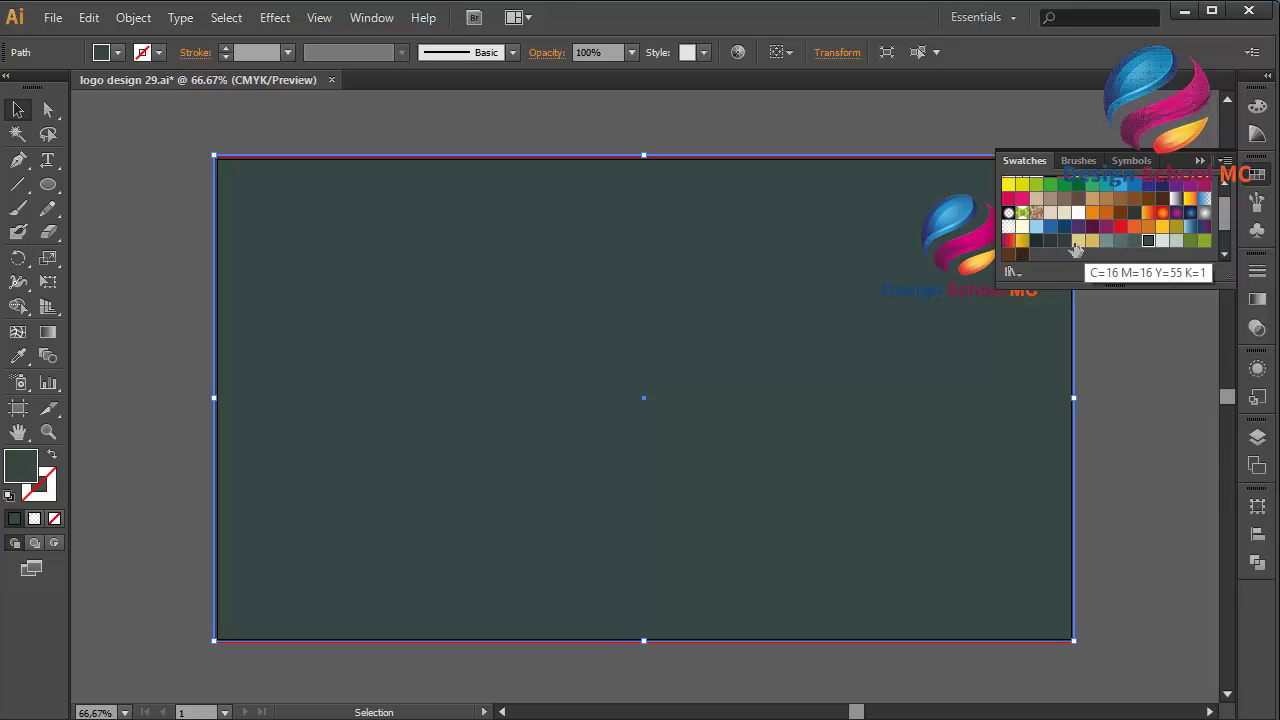
click(1037, 241)
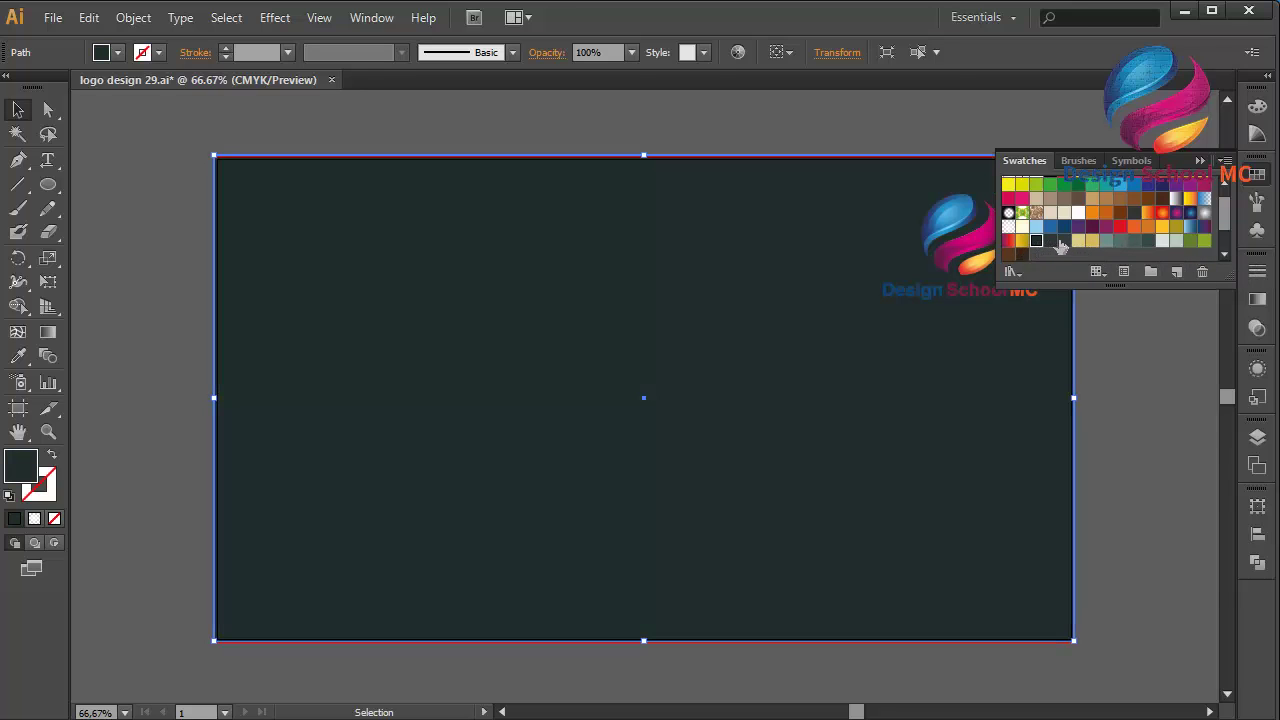
click(1062, 242)
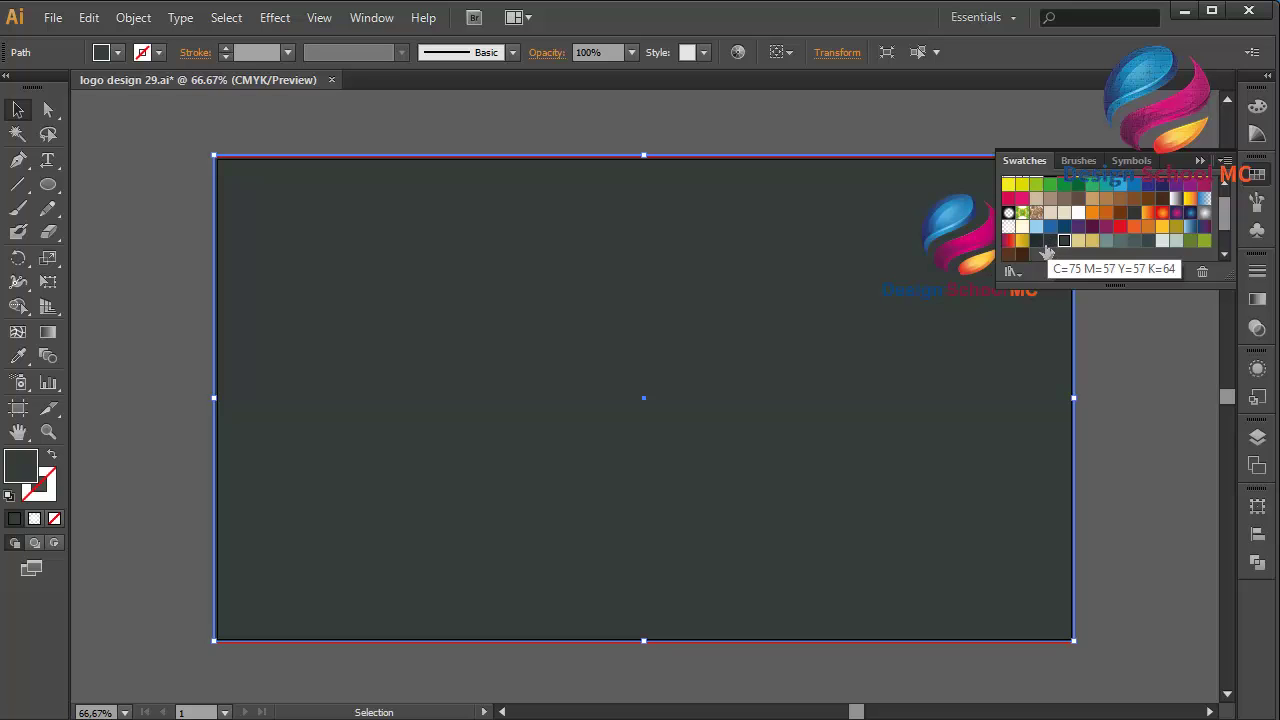
click(1049, 242)
click(1200, 161)
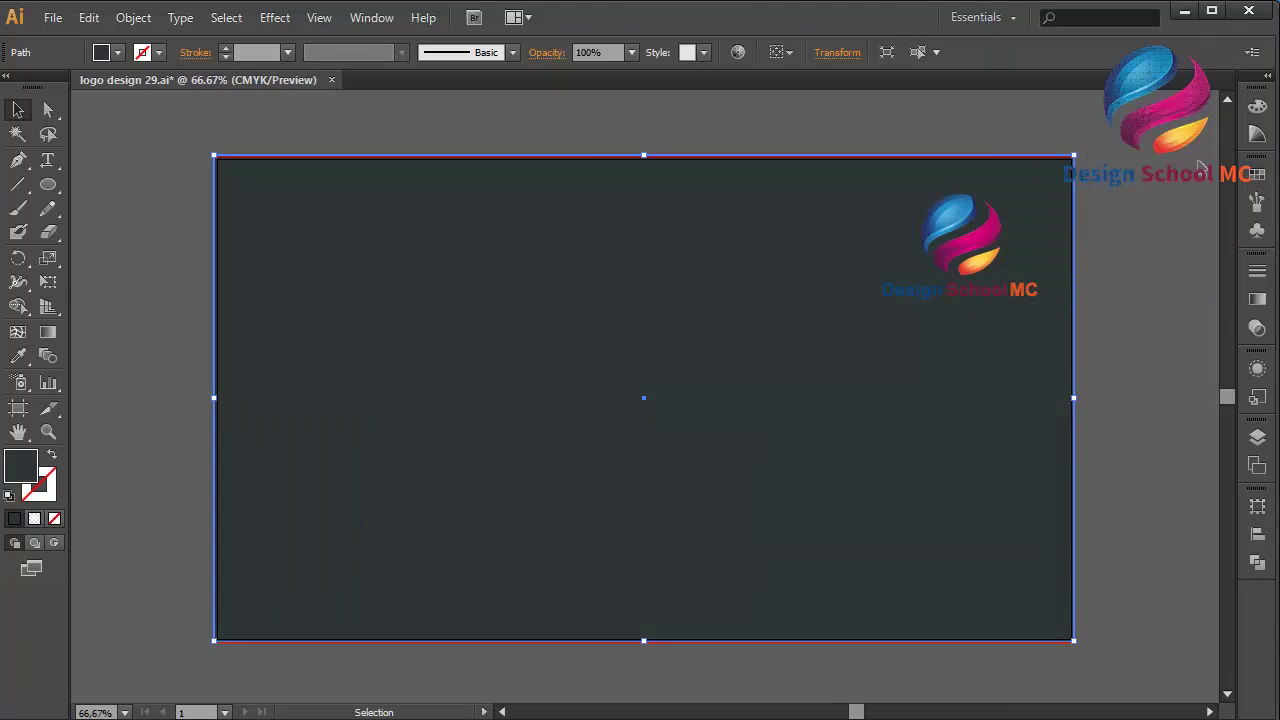
Step: Draw a large circle left of centre on the artboard, filled with the background's dark grey-green
click(181, 300)
click(48, 184)
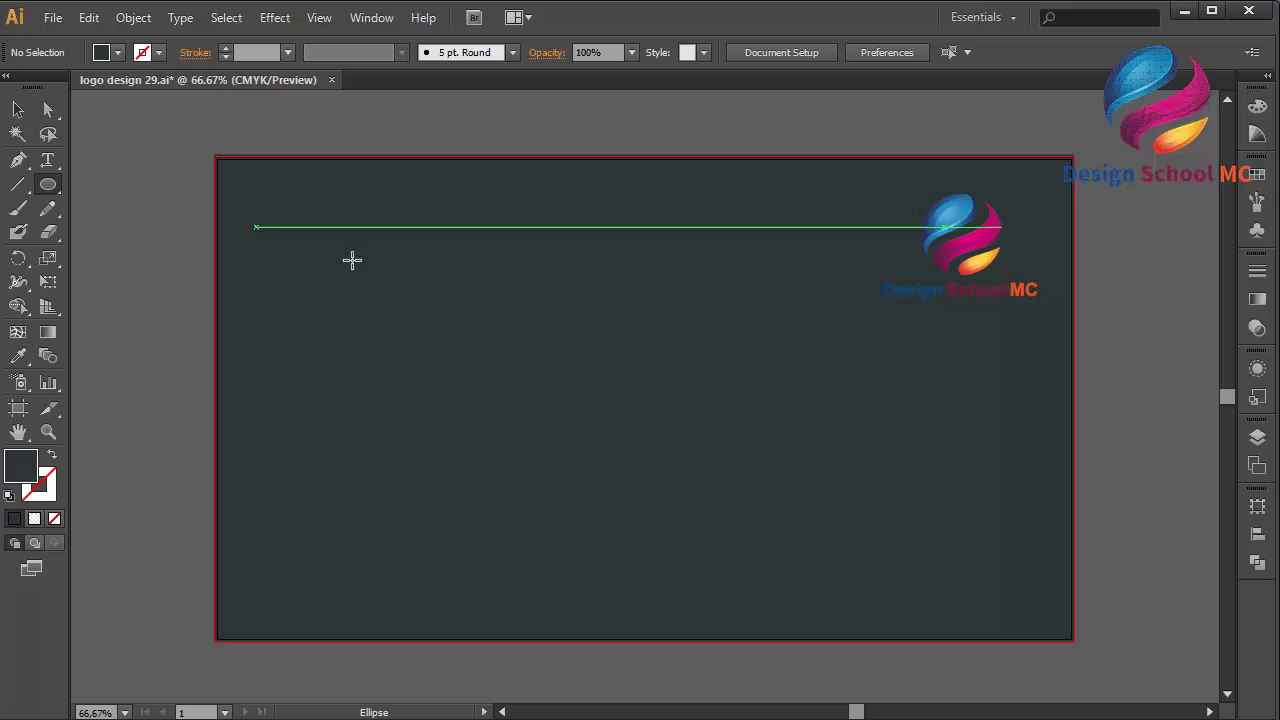
drag(406, 242, 720, 486)
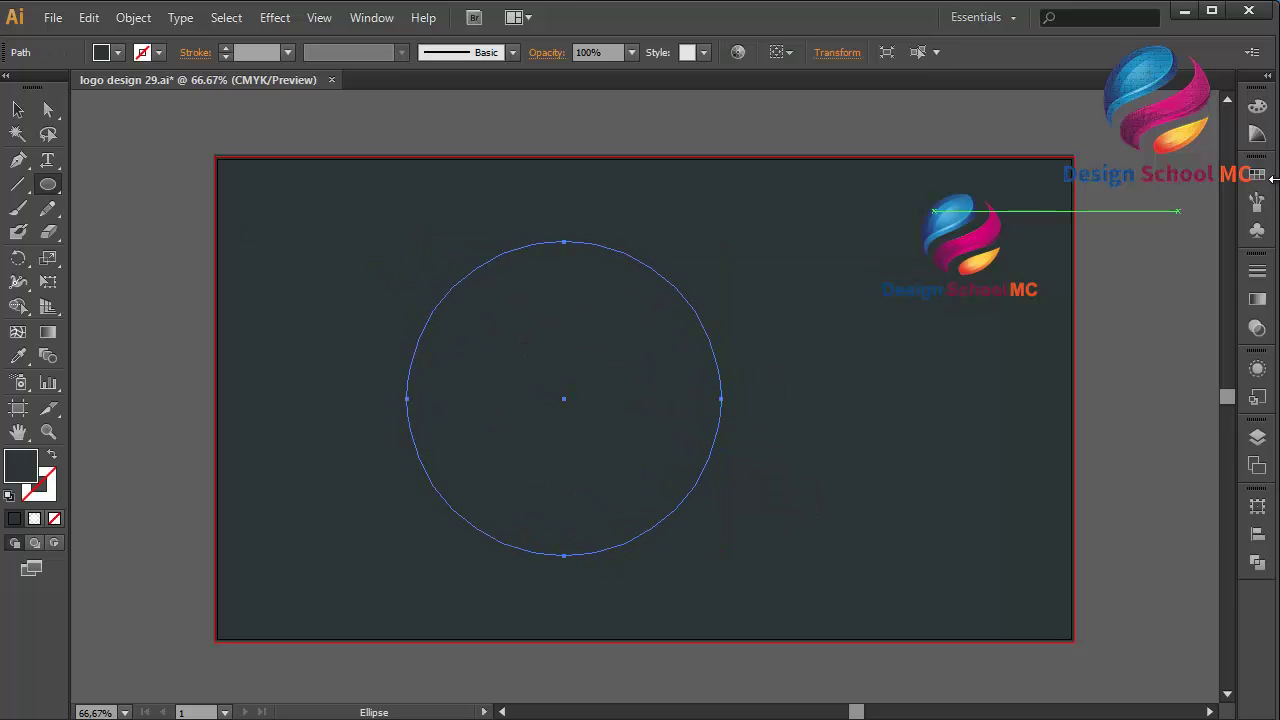
click(1261, 178)
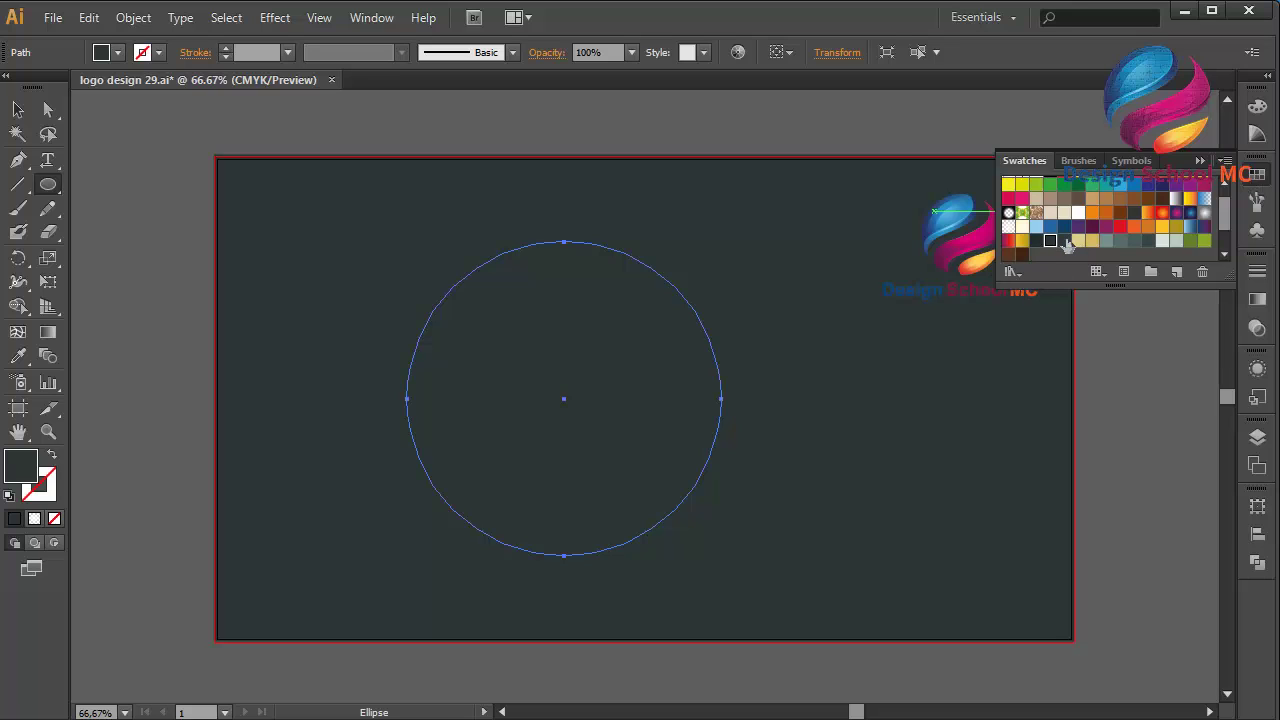
click(1065, 241)
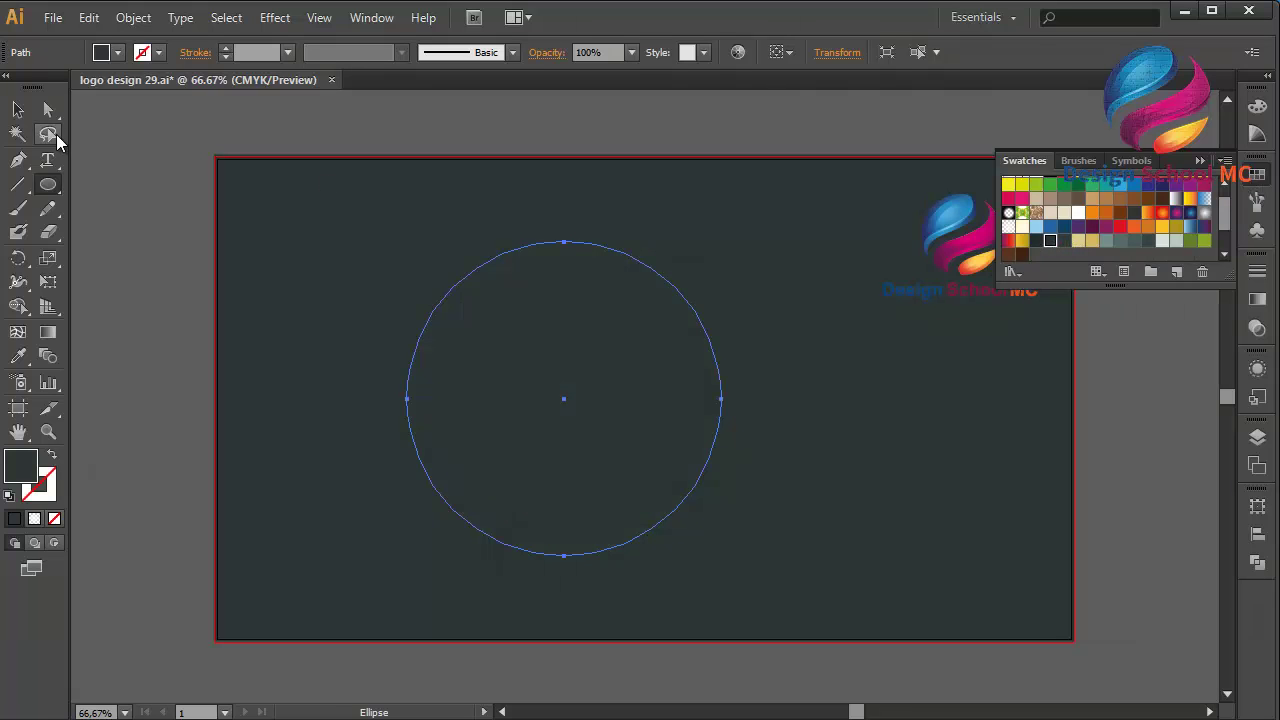
Step: Recolour the background rectangle with the darkest slate-green swatch, one shade darker than the circle
click(18, 109)
click(255, 209)
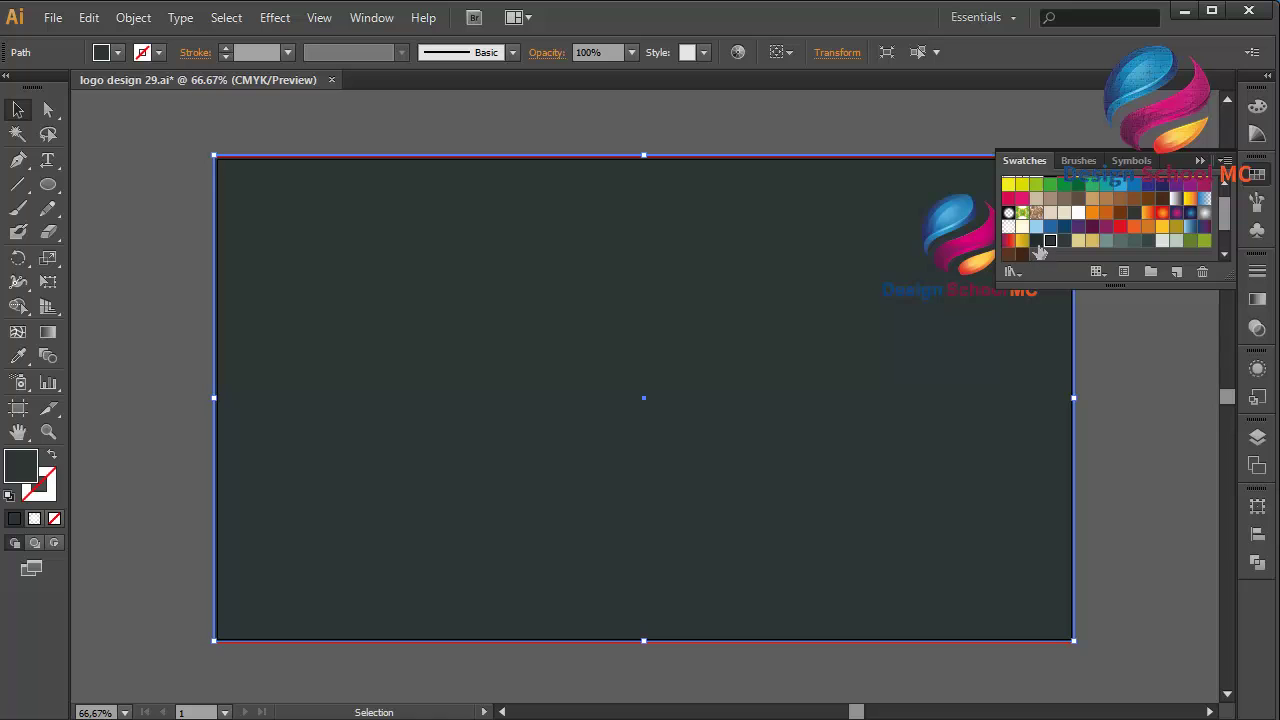
click(1037, 242)
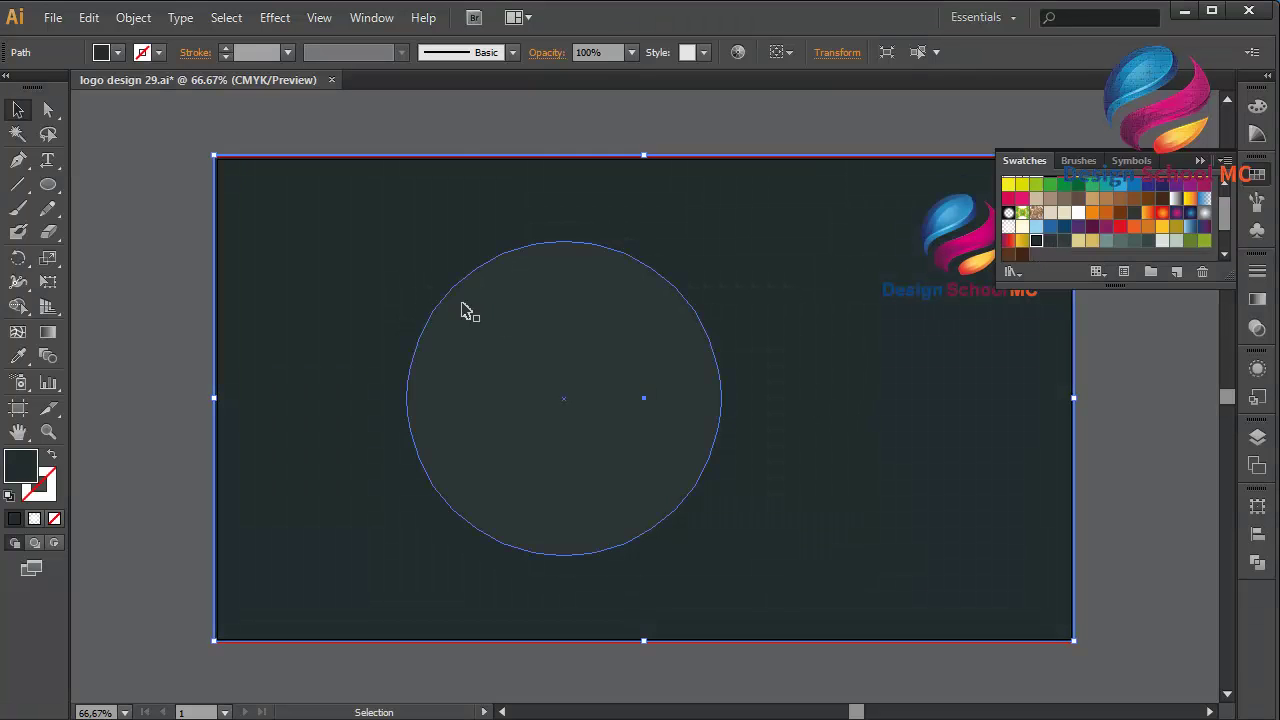
Step: Copy the large circle and paste the duplicate in front of it
click(548, 360)
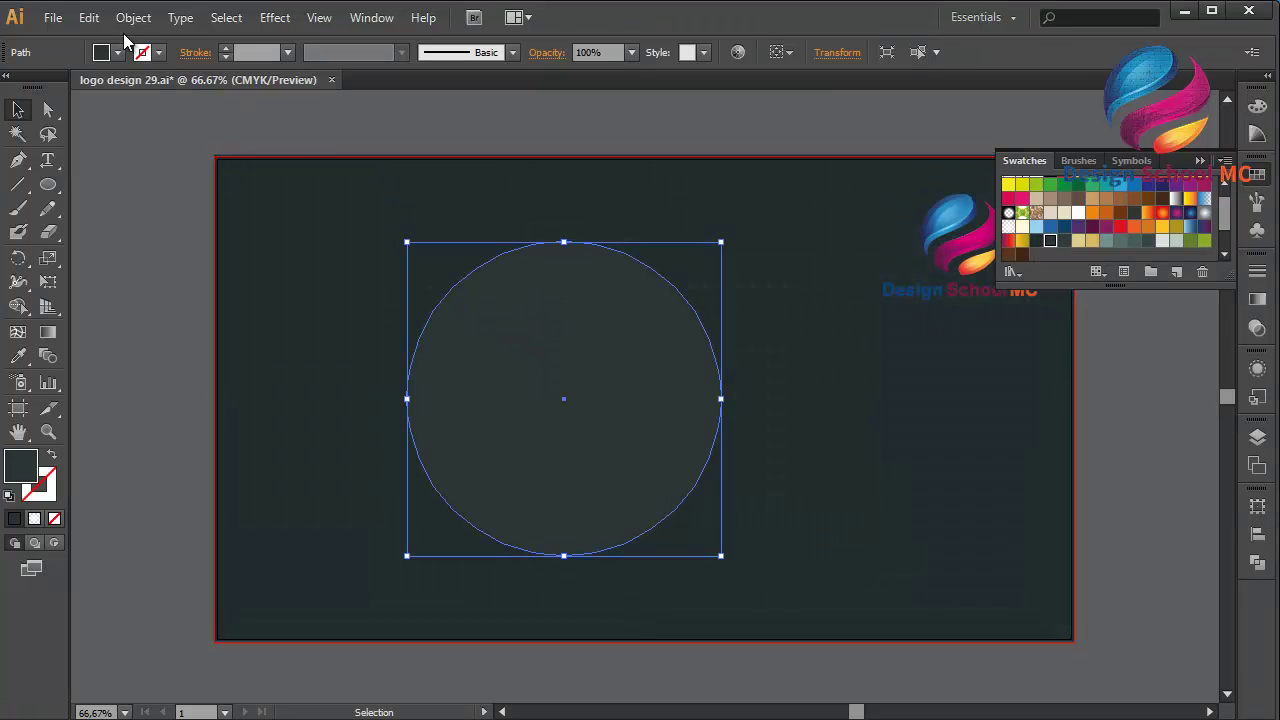
click(90, 18)
click(120, 115)
click(89, 18)
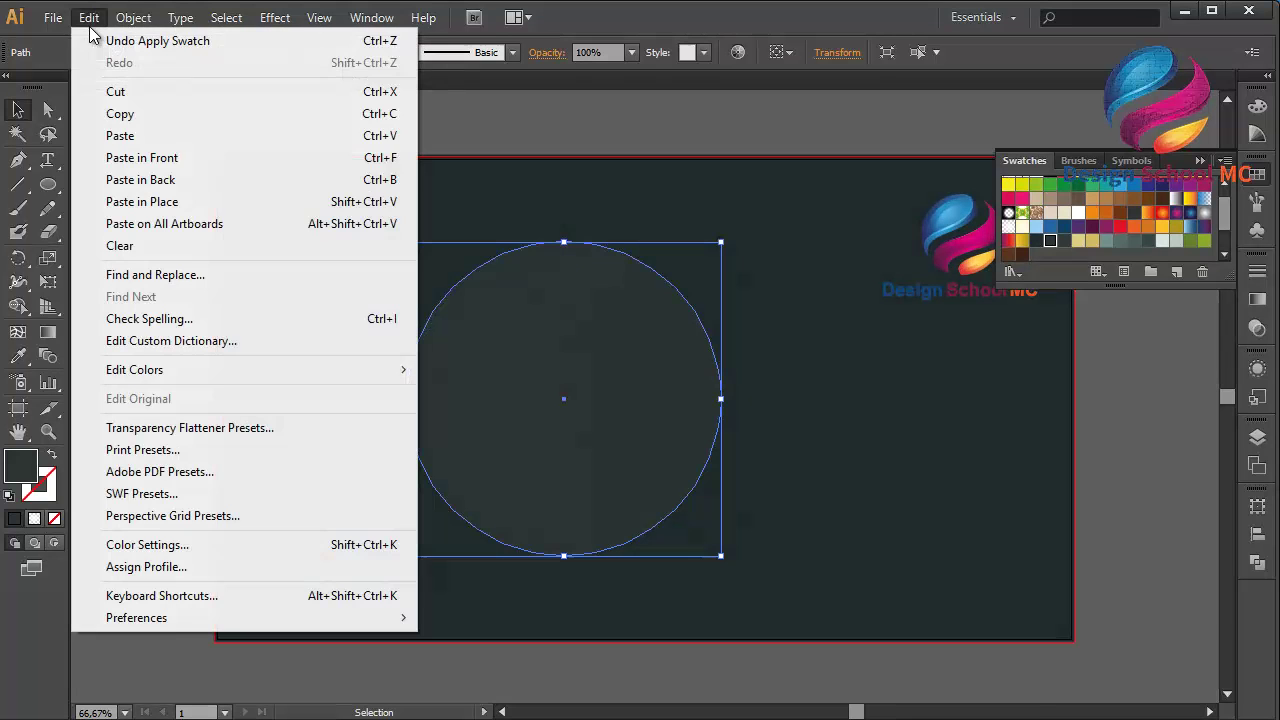
click(166, 167)
Step: Shrink the front circle concentrically inside the large one and fill it with the C=71 M=54 Y=58 K=61 swatch
drag(721, 398, 679, 397)
drag(546, 398, 566, 398)
drag(654, 390, 658, 397)
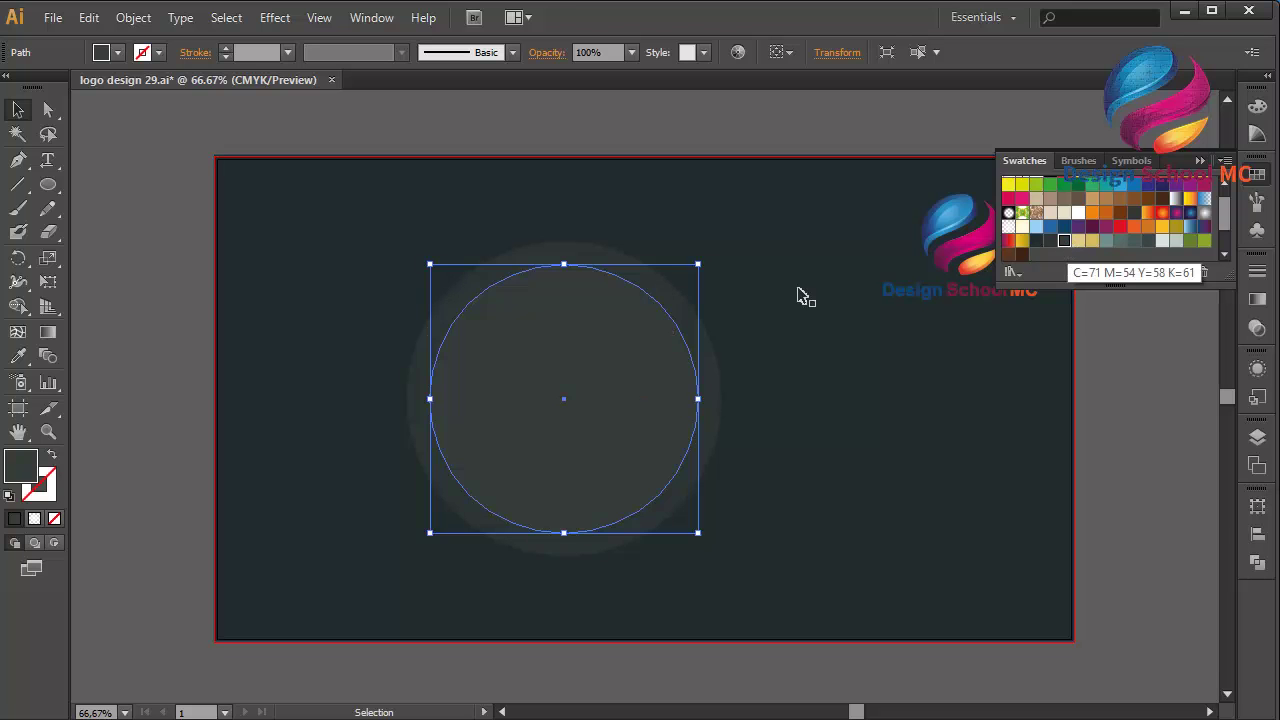
double_click(20, 467)
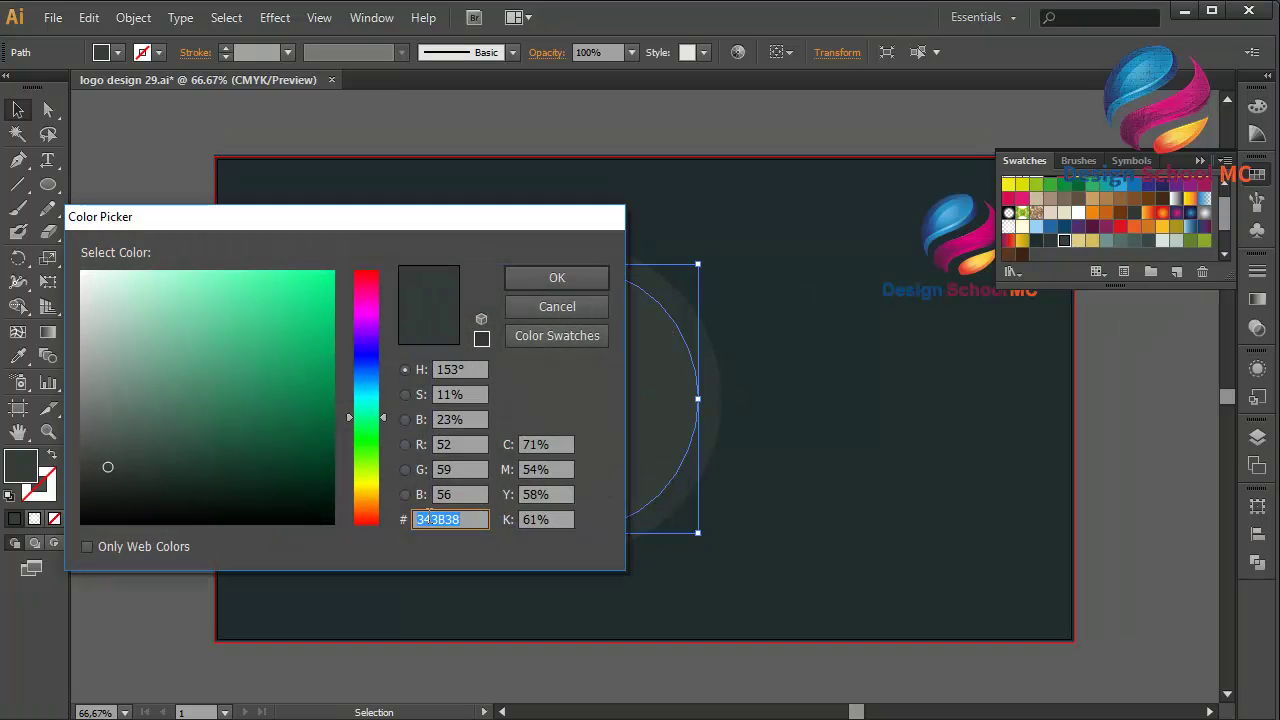
click(600, 306)
click(689, 136)
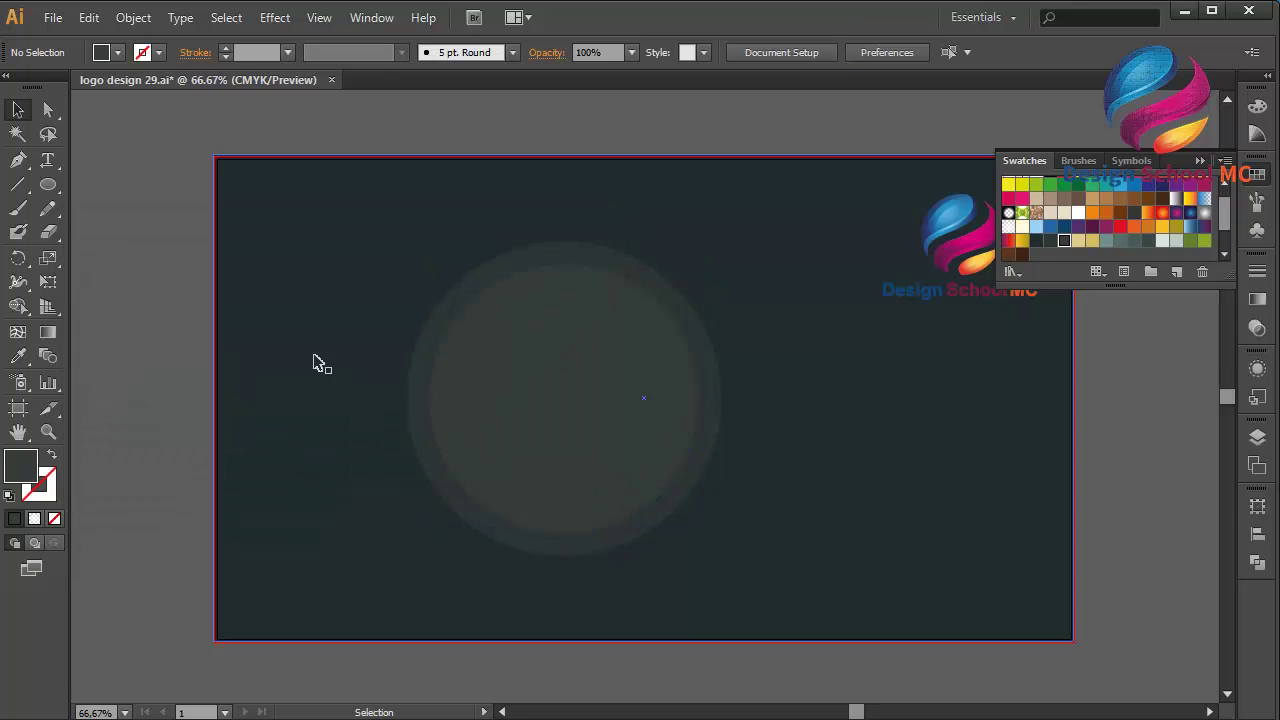
Step: Copy the inner grey circle and paste the duplicate in front of it
click(508, 366)
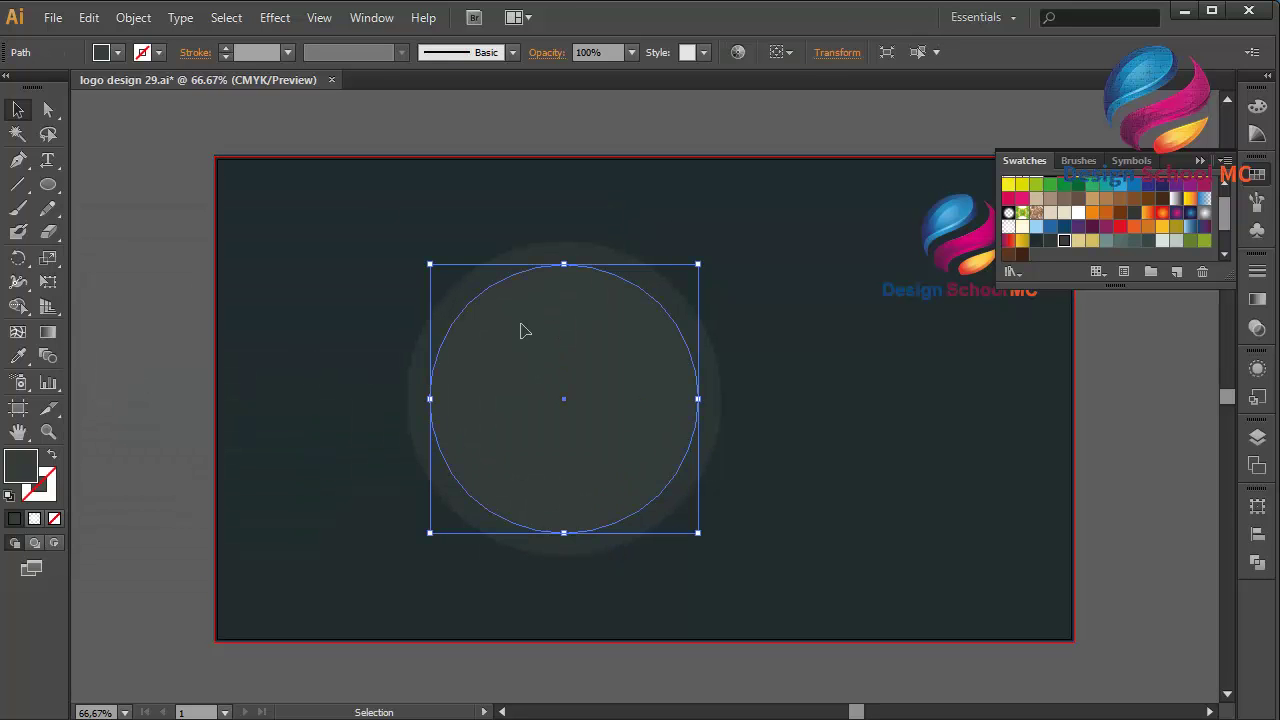
click(88, 17)
click(110, 112)
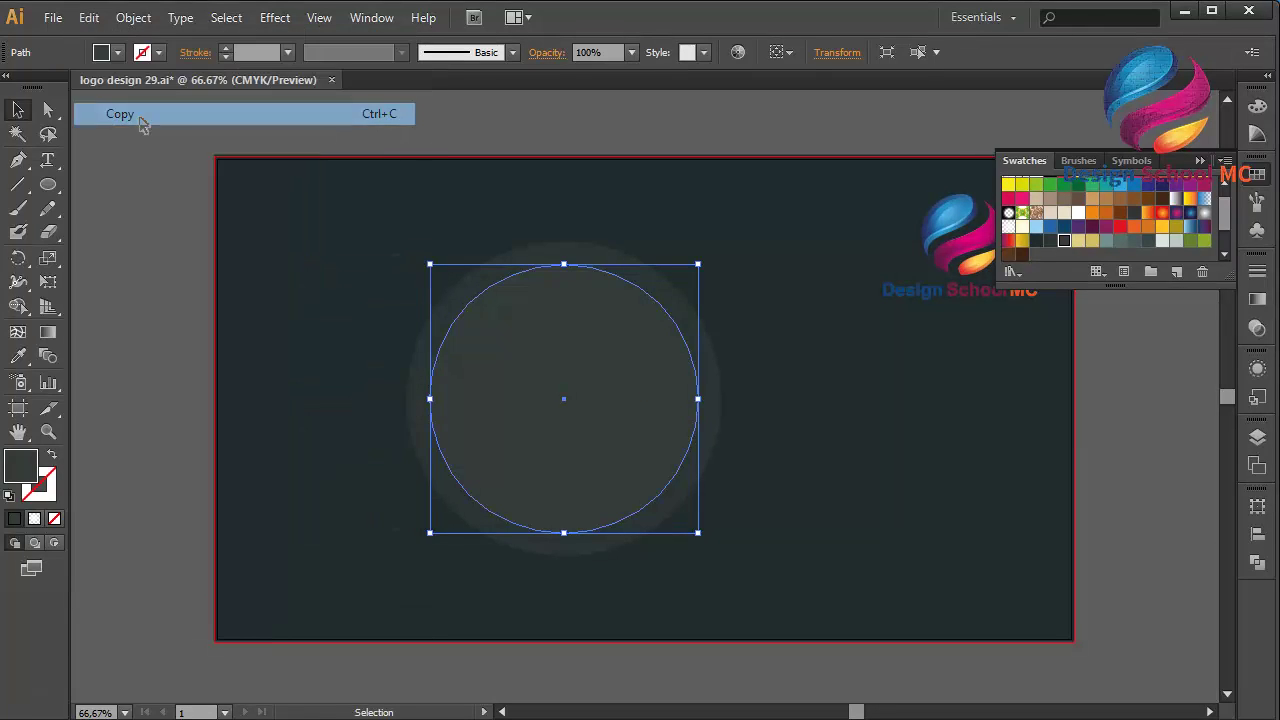
click(88, 17)
click(158, 160)
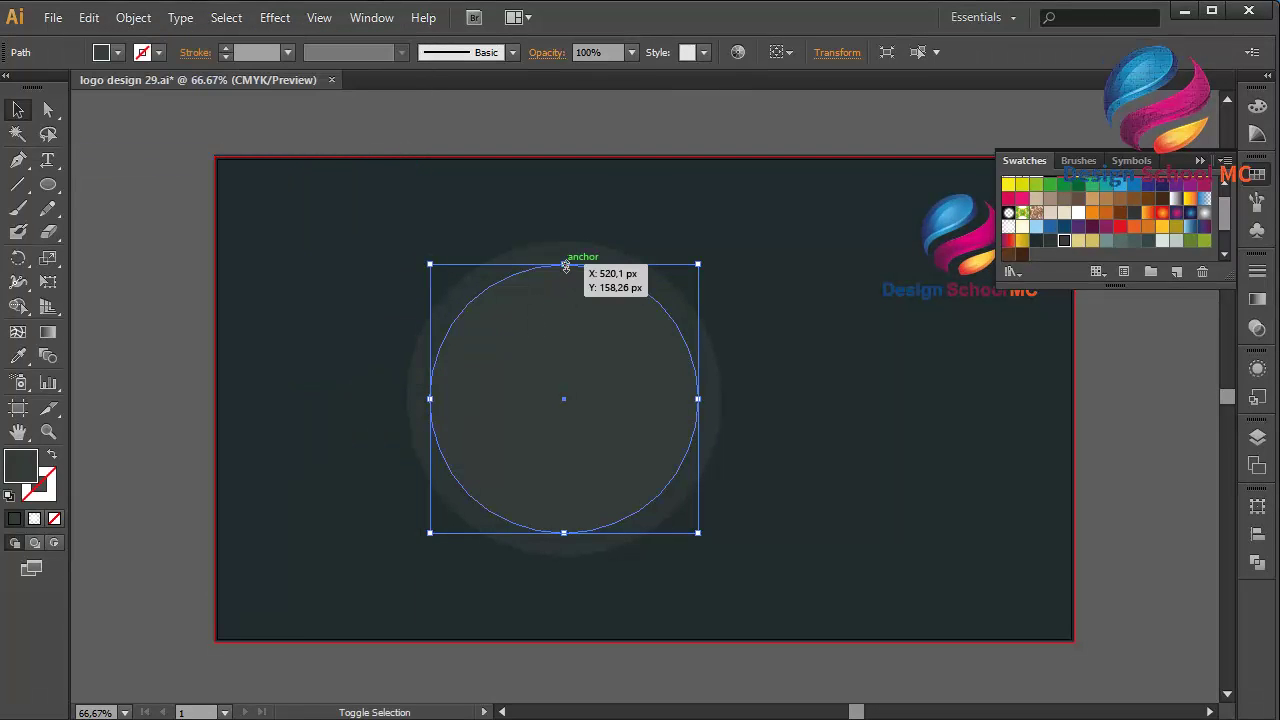
Step: Shrink the newest circle, keep it centred in the rings, and fill it with the tan C=16 M=16 Y=55 K=1 swatch
drag(565, 265, 564, 291)
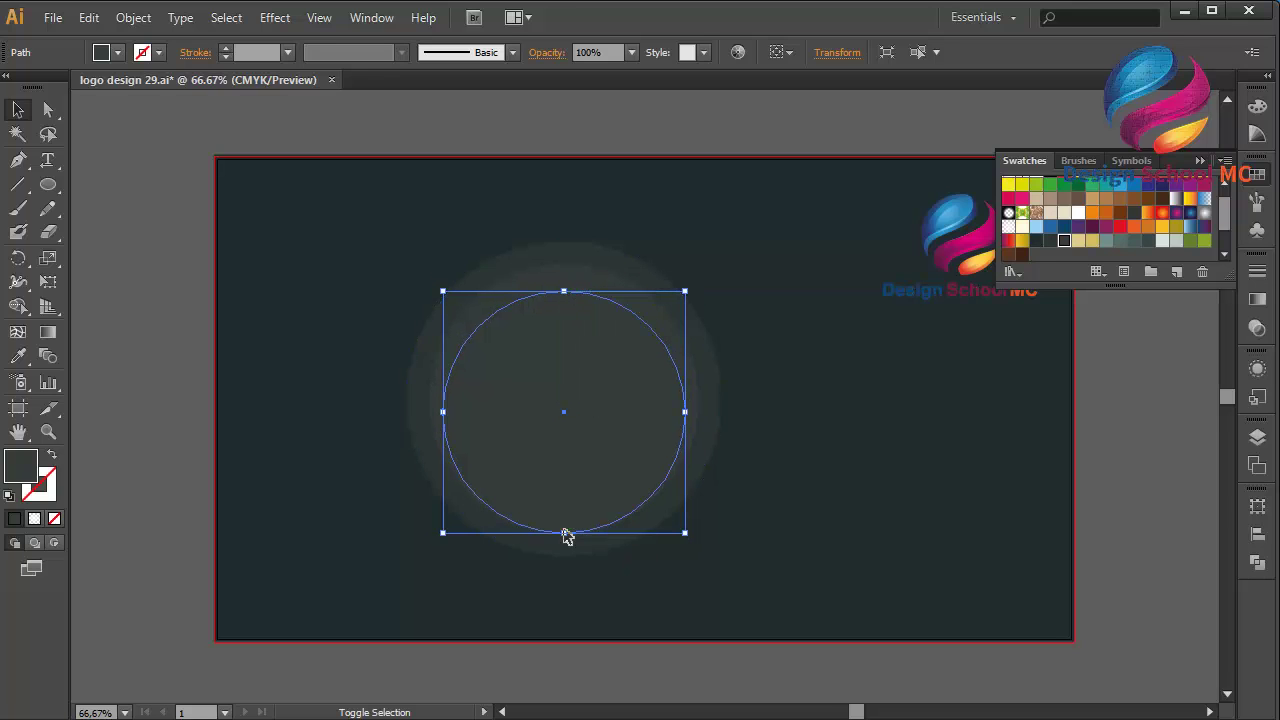
drag(565, 533, 564, 513)
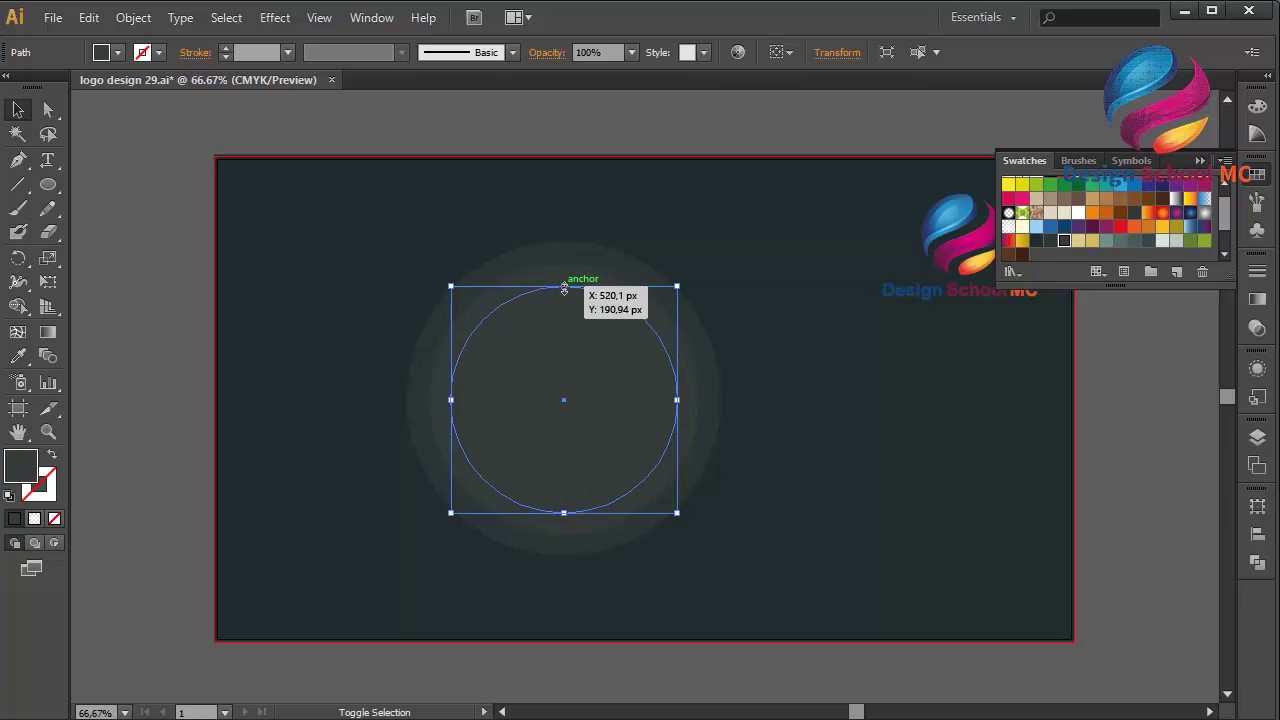
drag(583, 391, 581, 394)
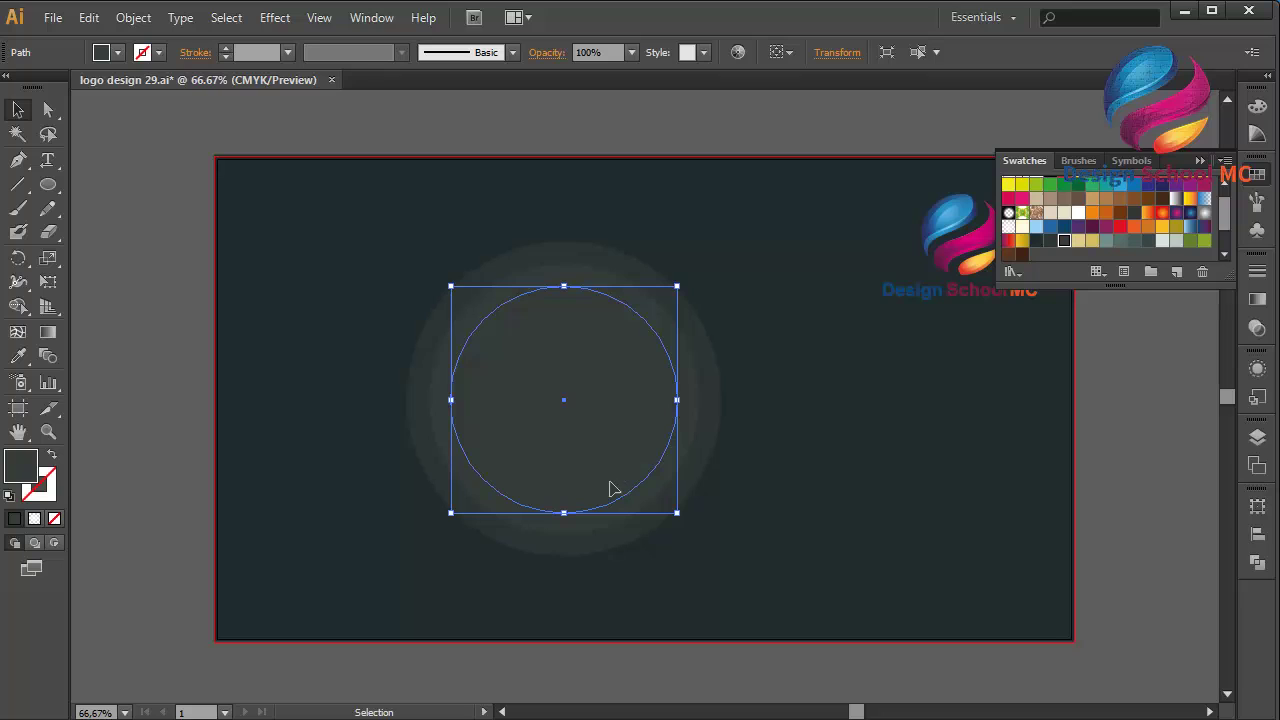
click(1078, 241)
click(503, 149)
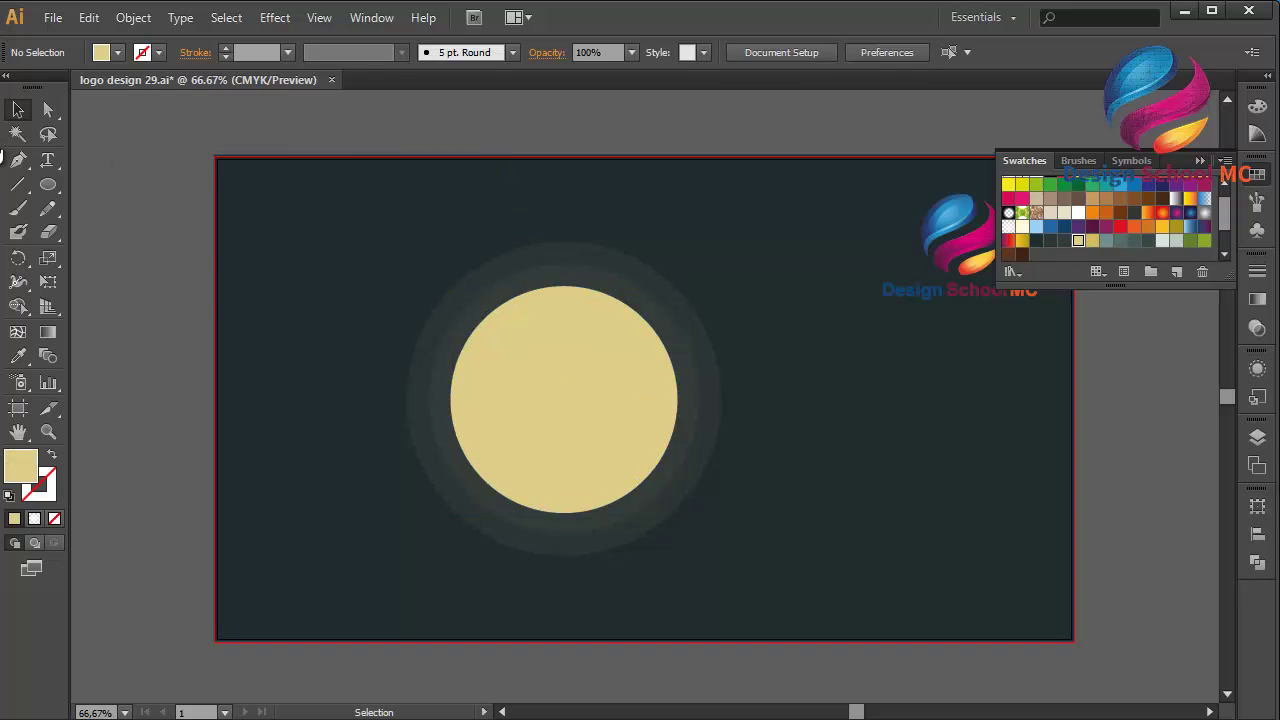
Step: Draw a triangle about 101 px wide and 108 px high in the tan disc's left half with the Pen tool, filled with C=66 M=39 Y=51 K=28
click(18, 160)
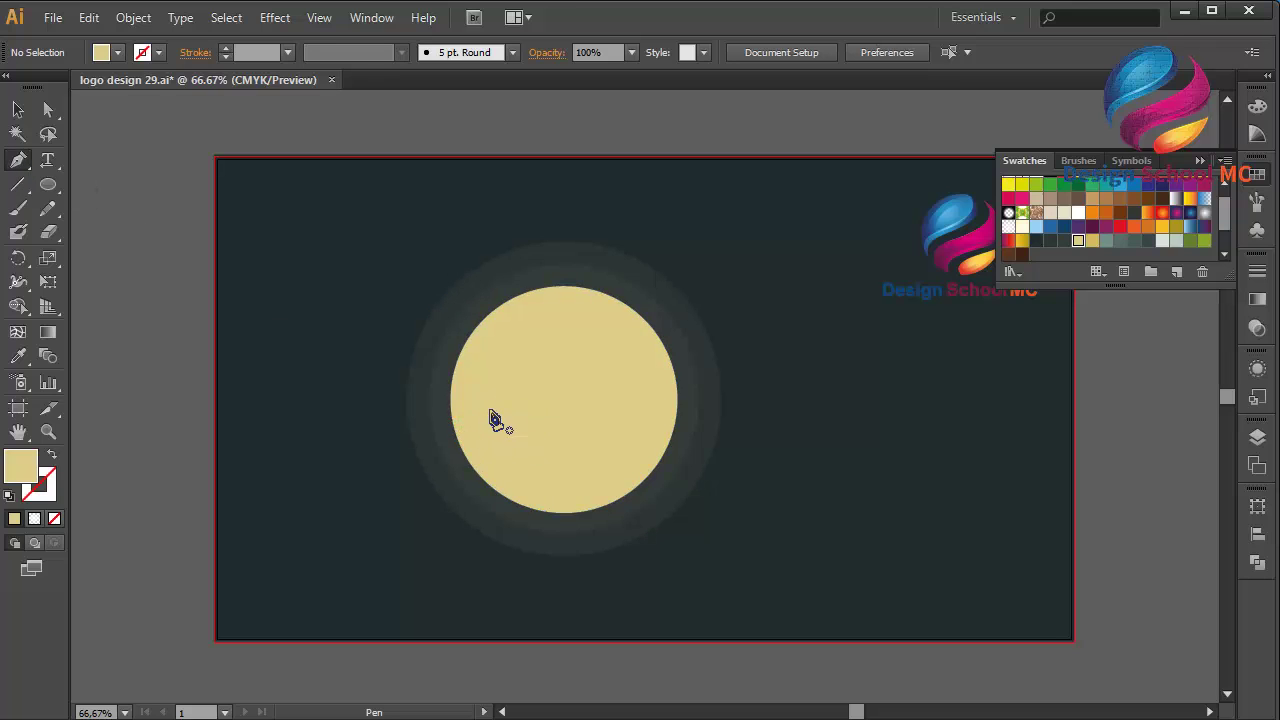
key(ctrl+1)
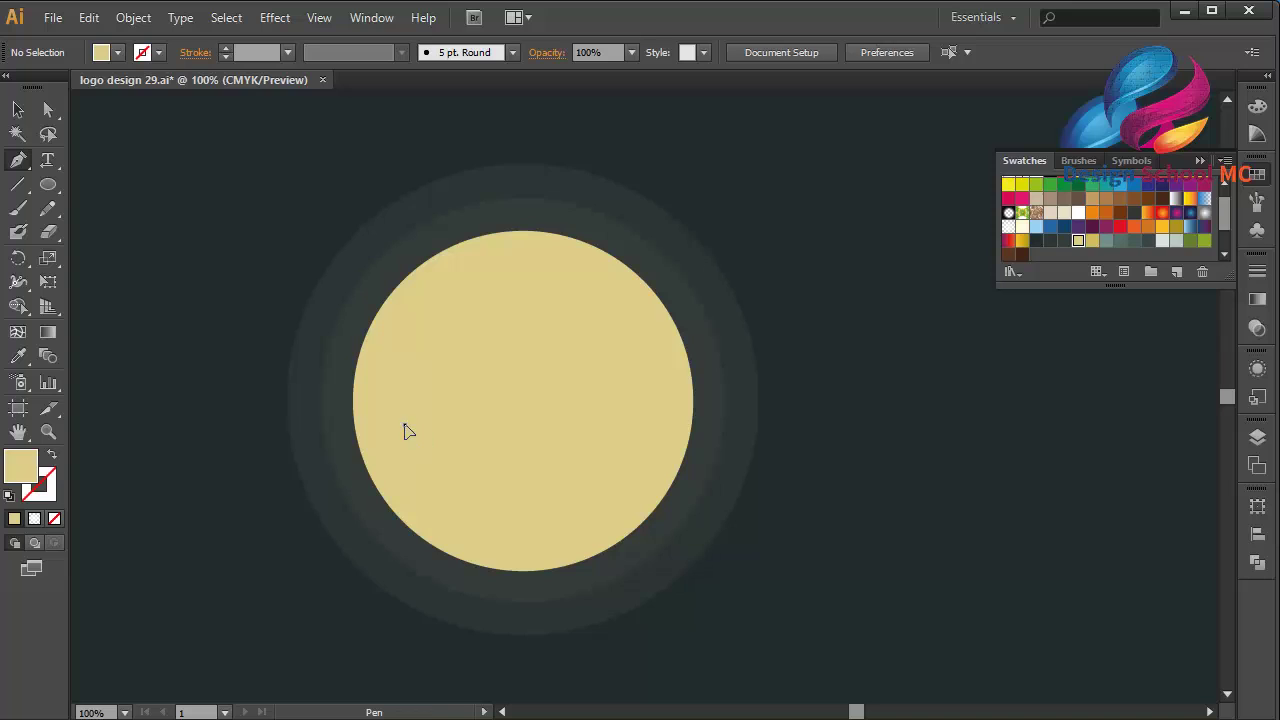
click(404, 425)
click(460, 318)
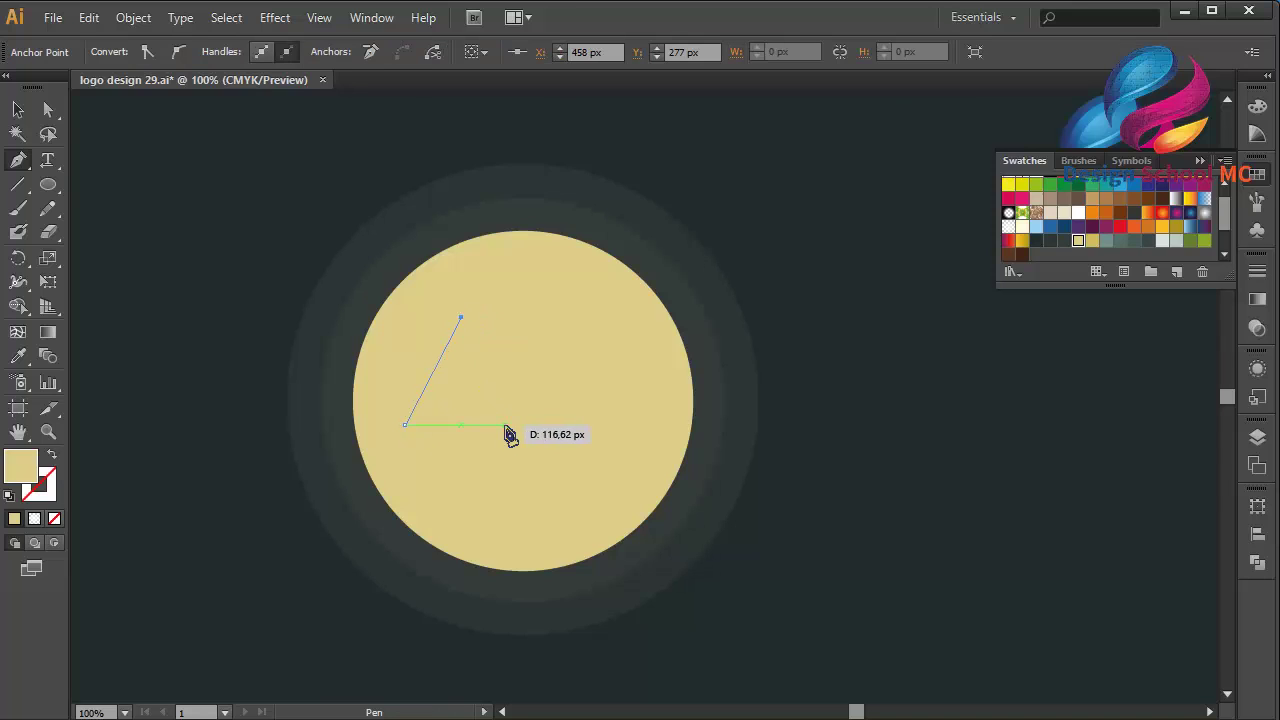
click(506, 425)
click(405, 425)
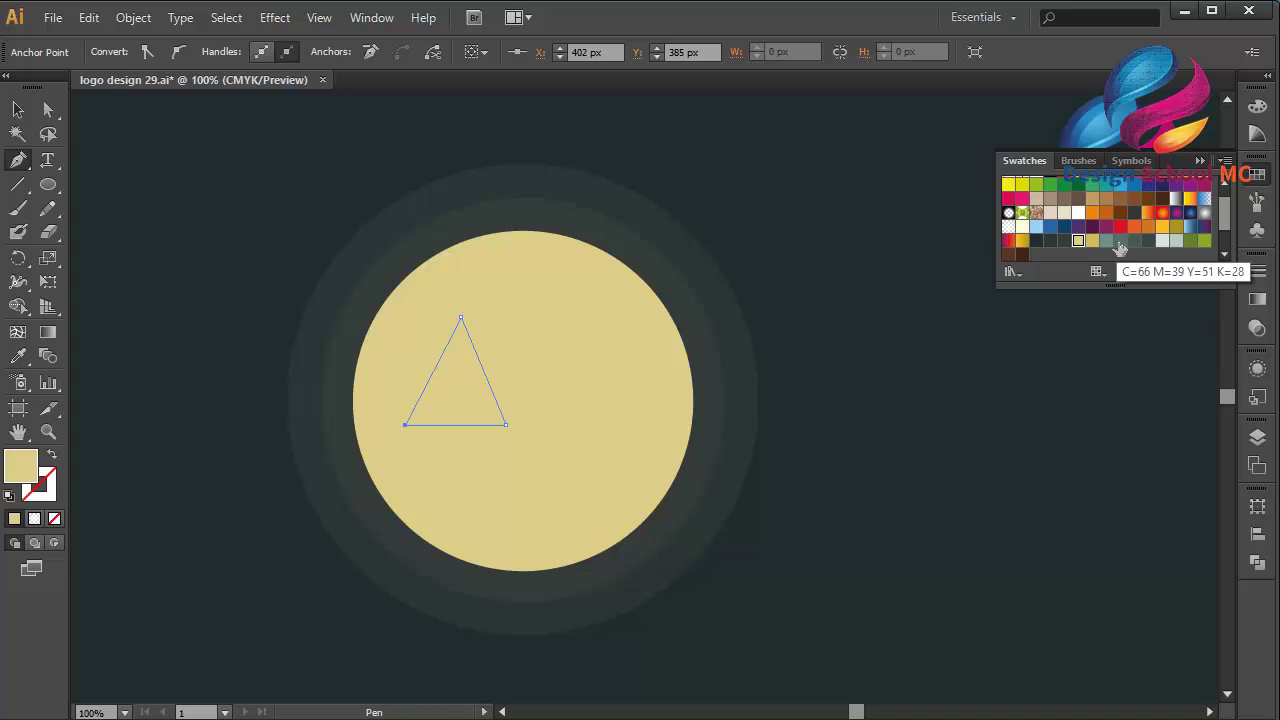
click(1120, 242)
Step: Move the triangle's lower right corner outward along the base to about X 510 px, making the triangle symmetrical
click(48, 110)
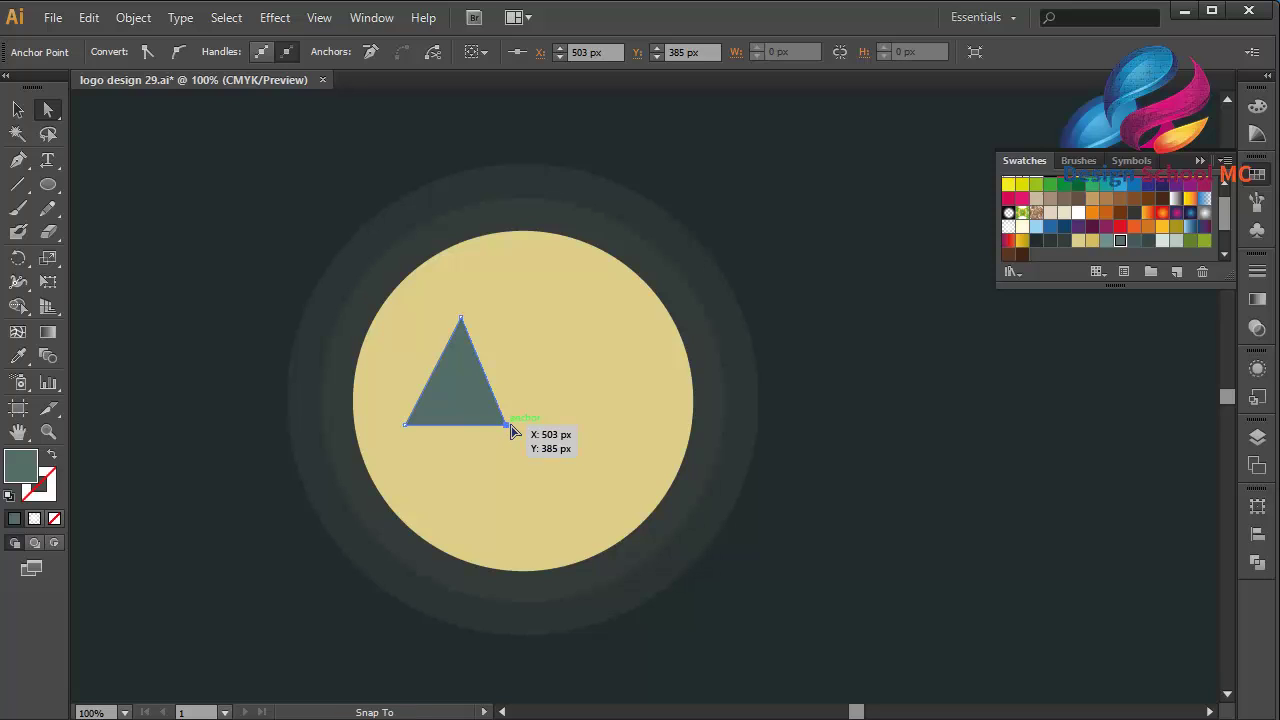
drag(510, 425, 514, 425)
click(150, 178)
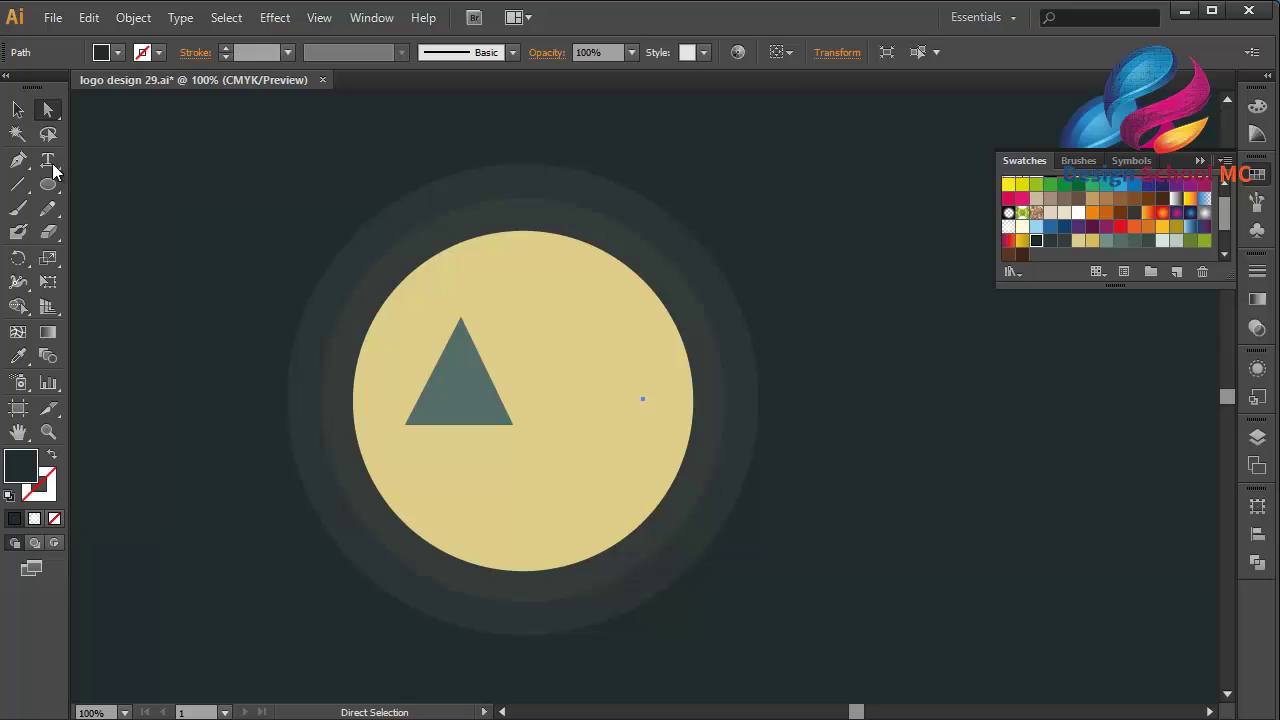
Step: Draw a right triangle over the first triangle's right half with the Pen tool and fill it with the C=66 M=39 Y=51 K=28 swatch
click(18, 160)
click(460, 319)
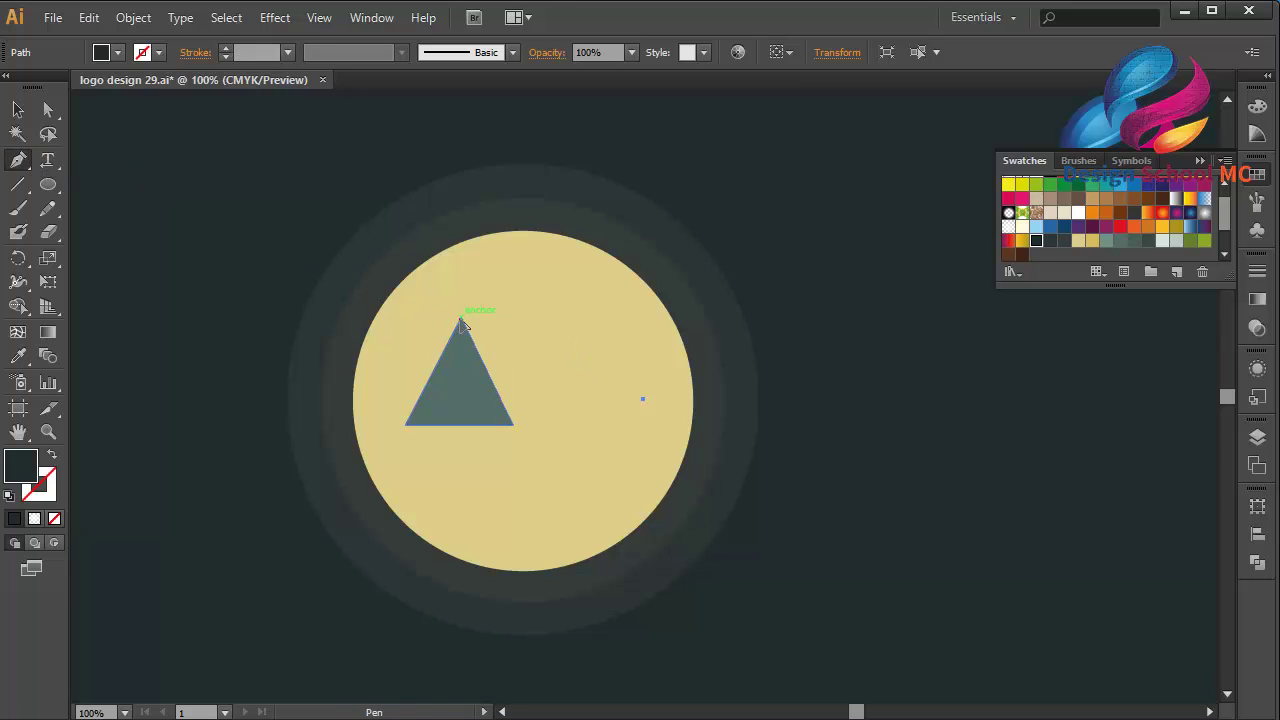
click(461, 424)
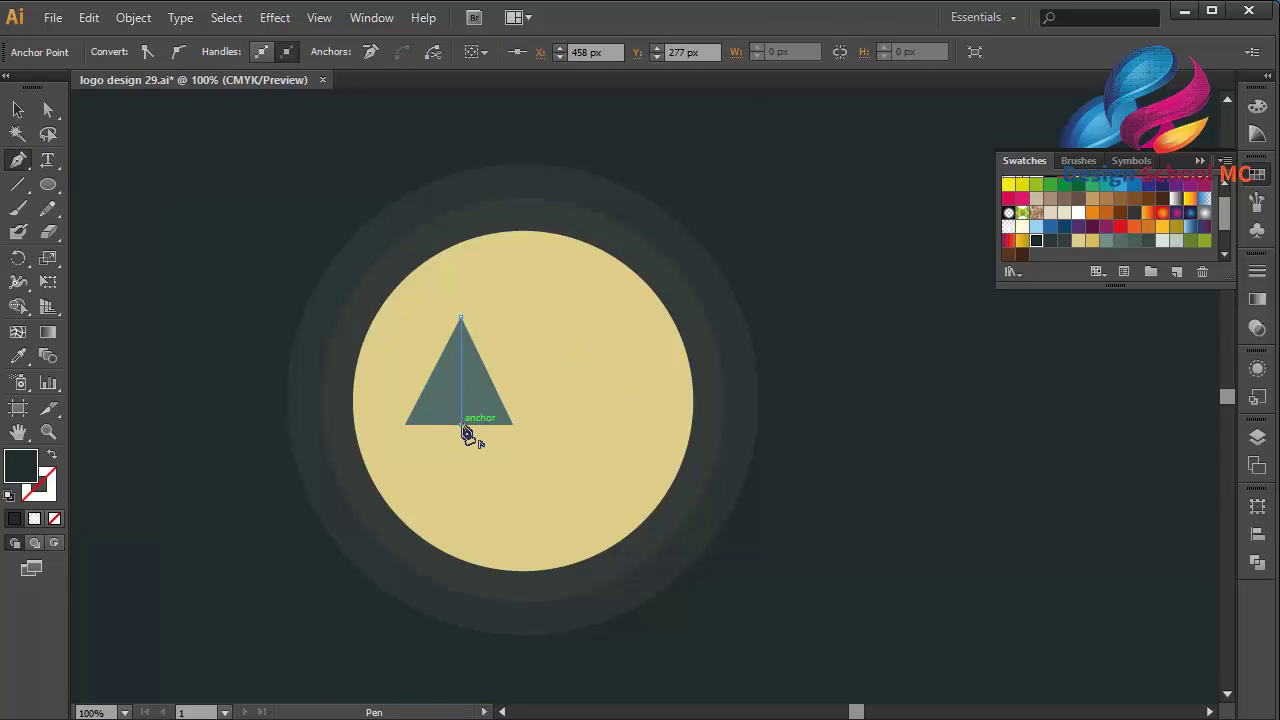
click(514, 424)
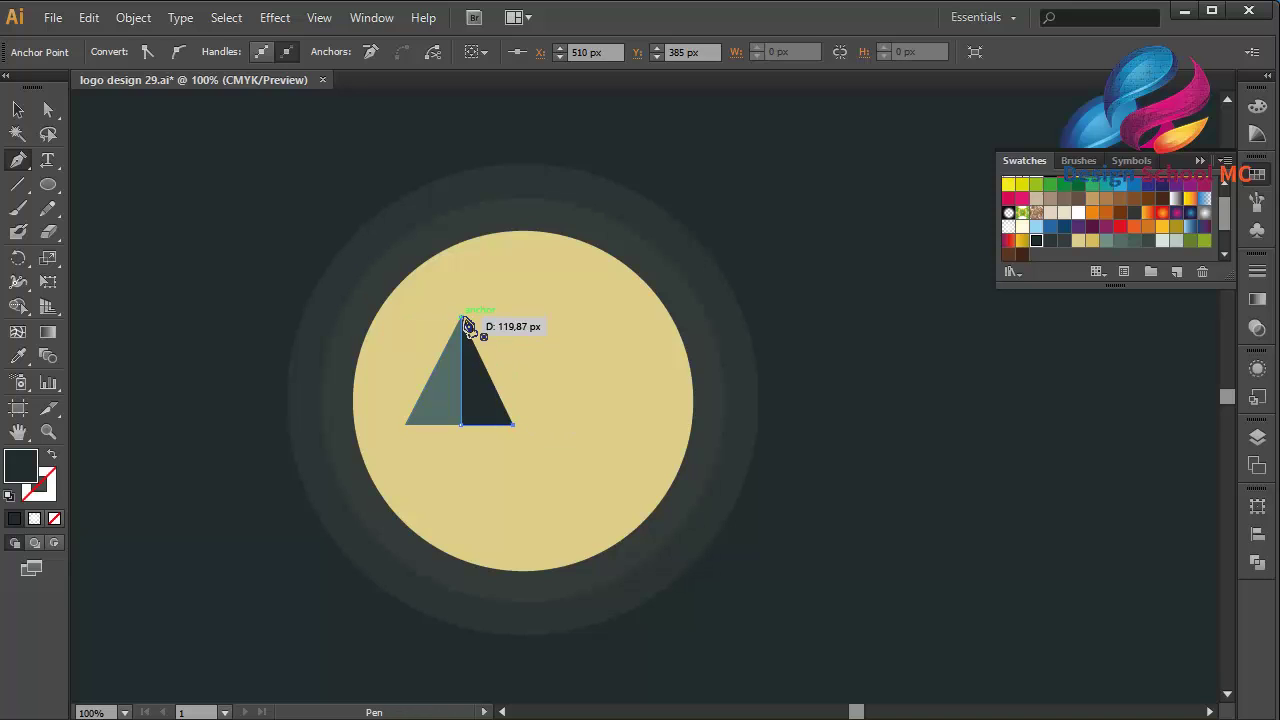
click(461, 319)
click(1126, 242)
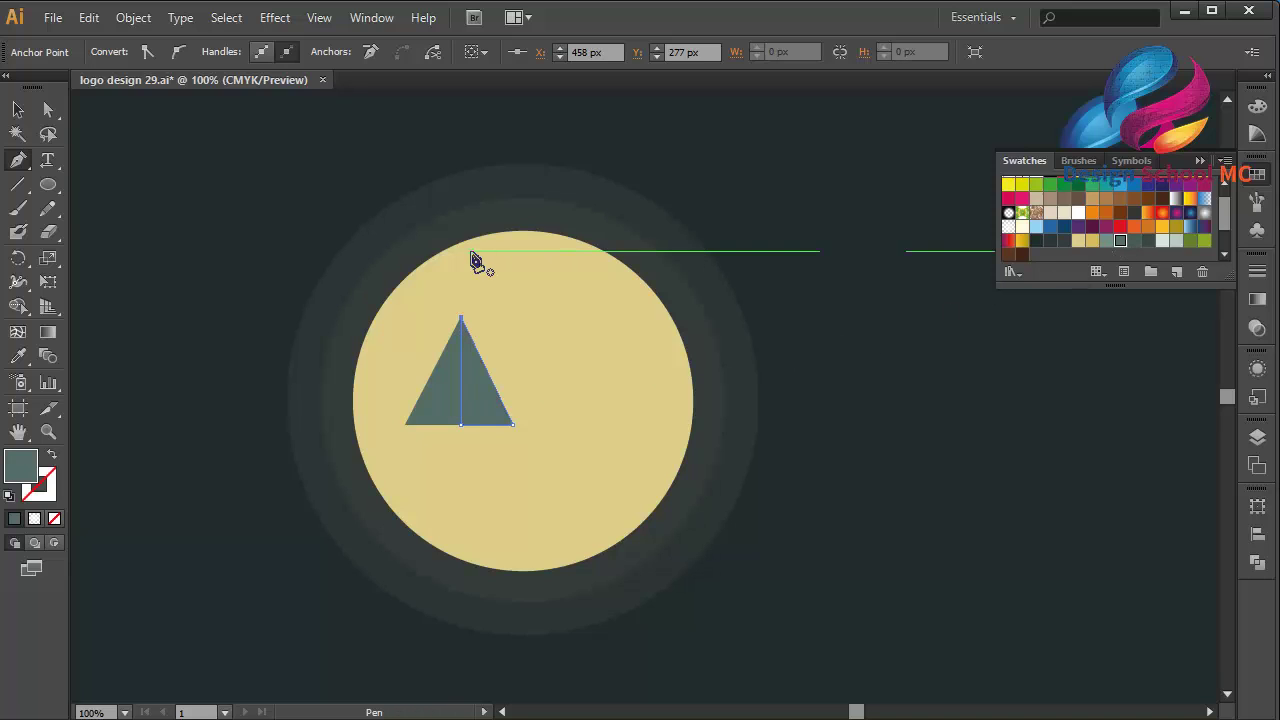
Step: Fill the small triangle's left part with the lighter teal-grey swatch next to its current one and deselect the triangle
click(19, 112)
shift+click(430, 400)
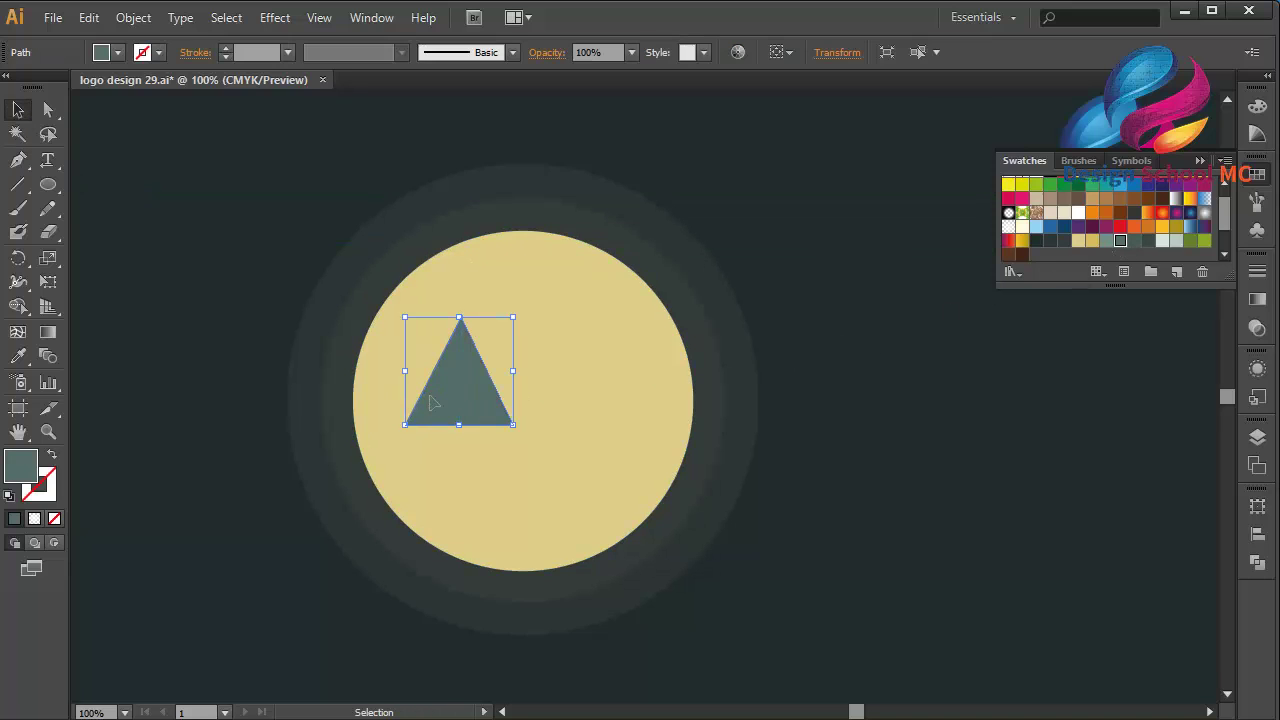
click(1108, 242)
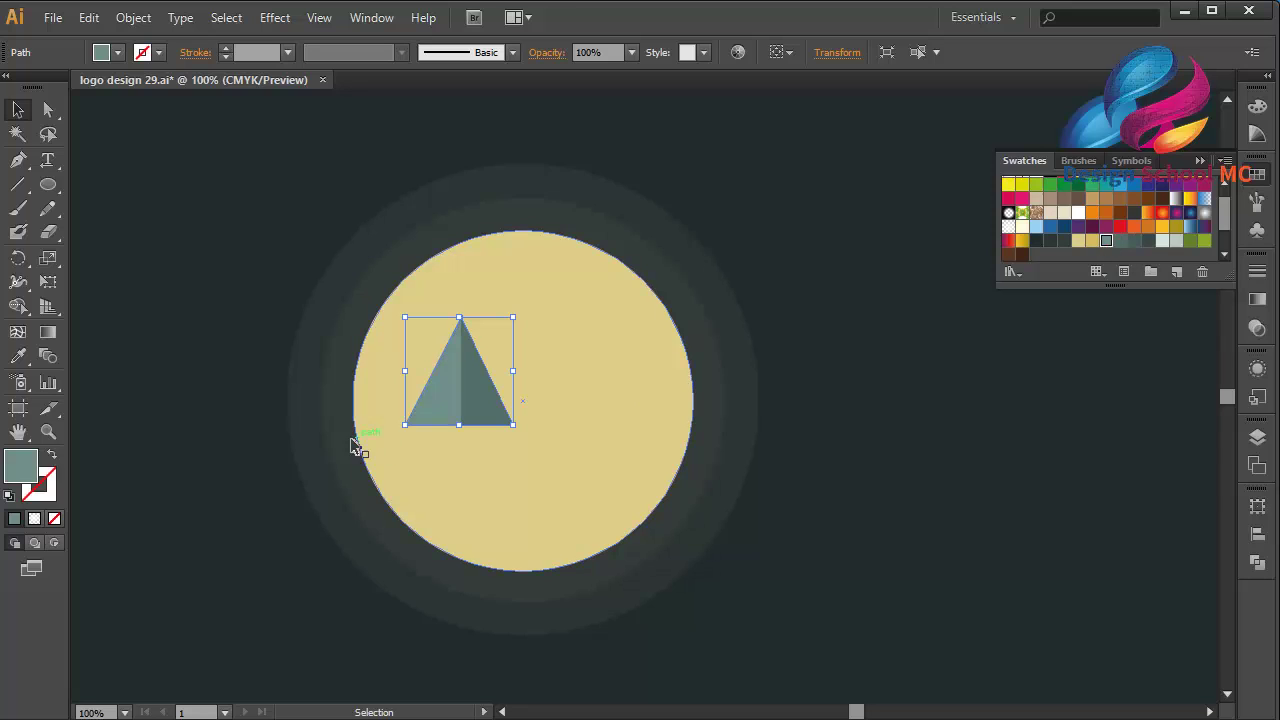
click(807, 400)
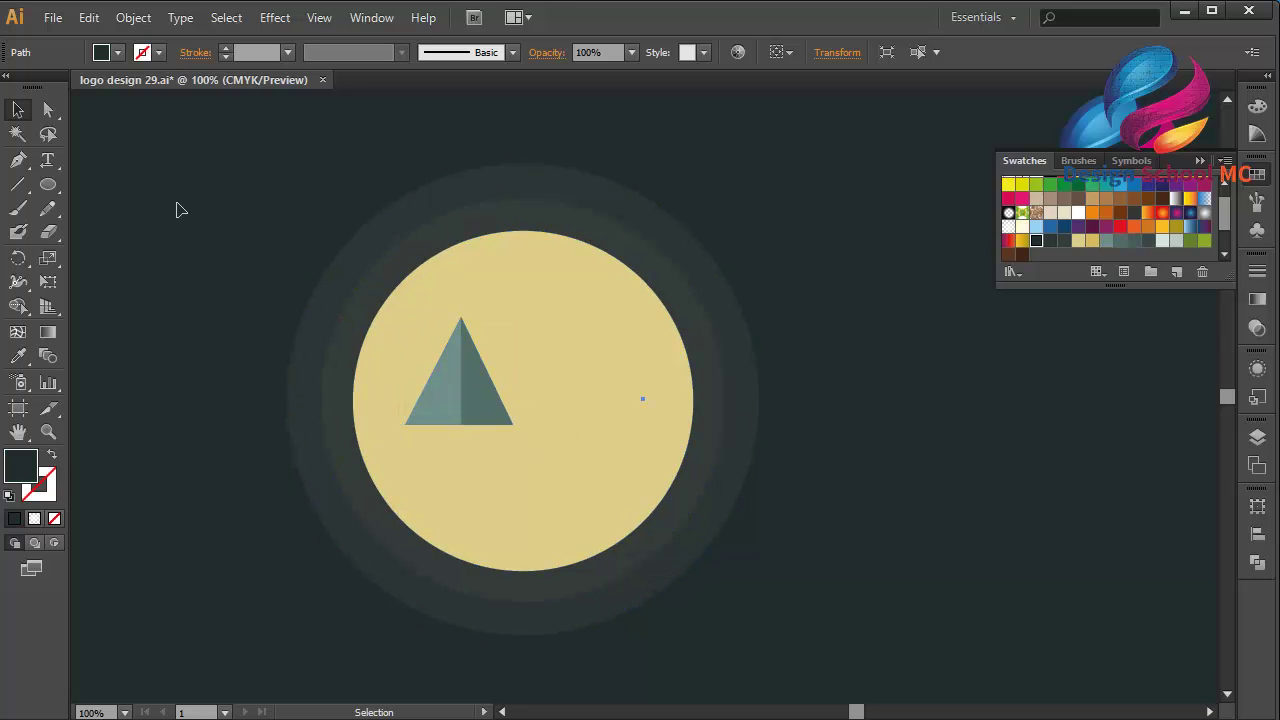
Step: Draw a dark four-sided mountain against the small mountain's right edge with the Pen tool, its peak at about X 562, Y 258 px
click(18, 161)
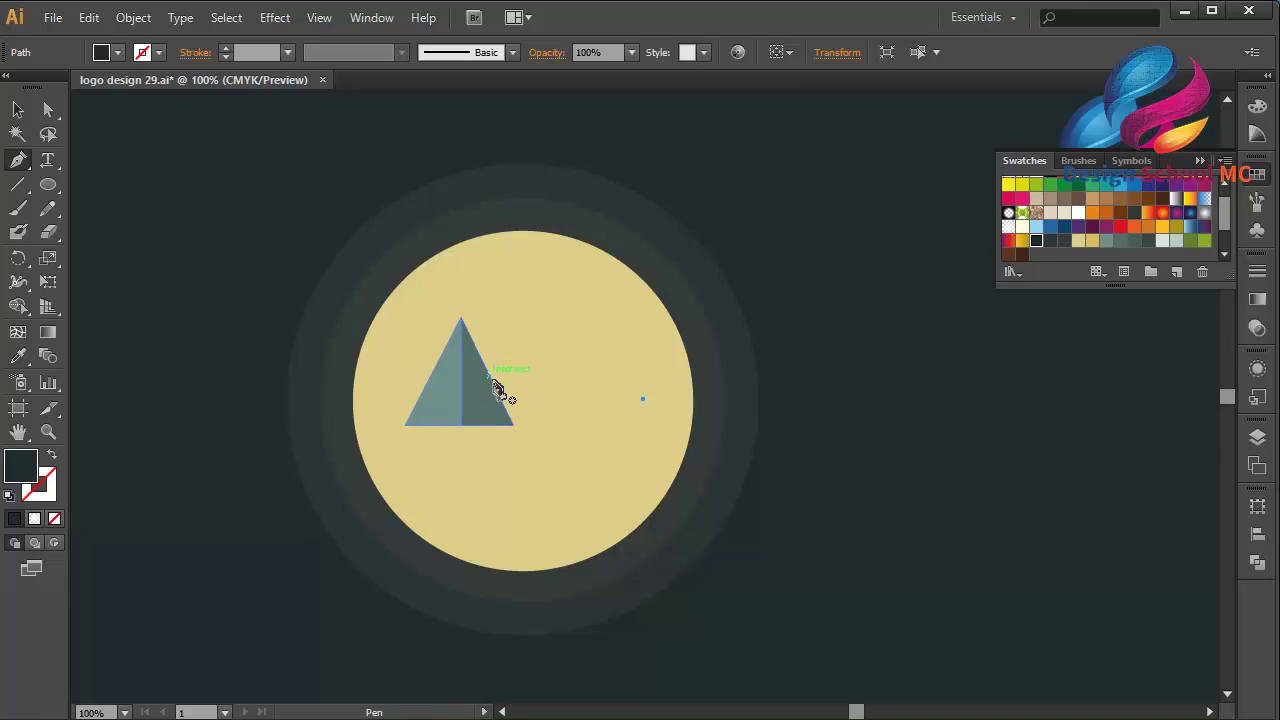
click(490, 376)
click(564, 300)
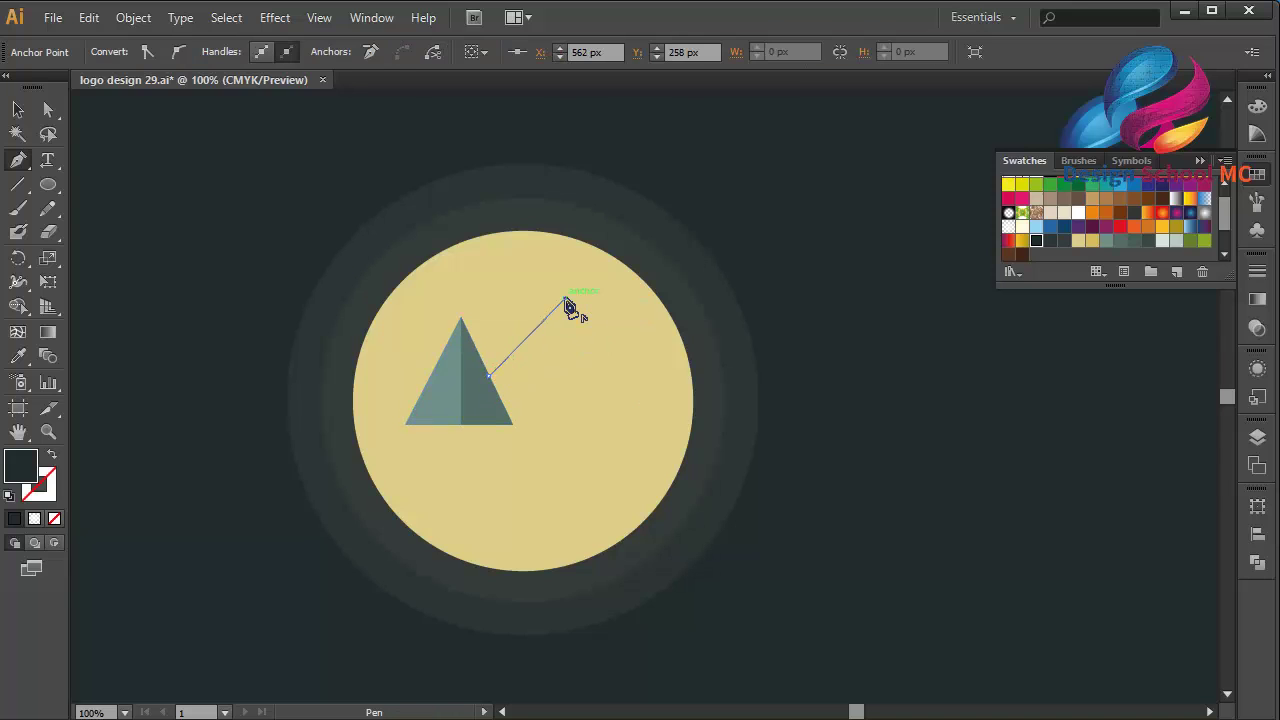
click(650, 425)
click(512, 425)
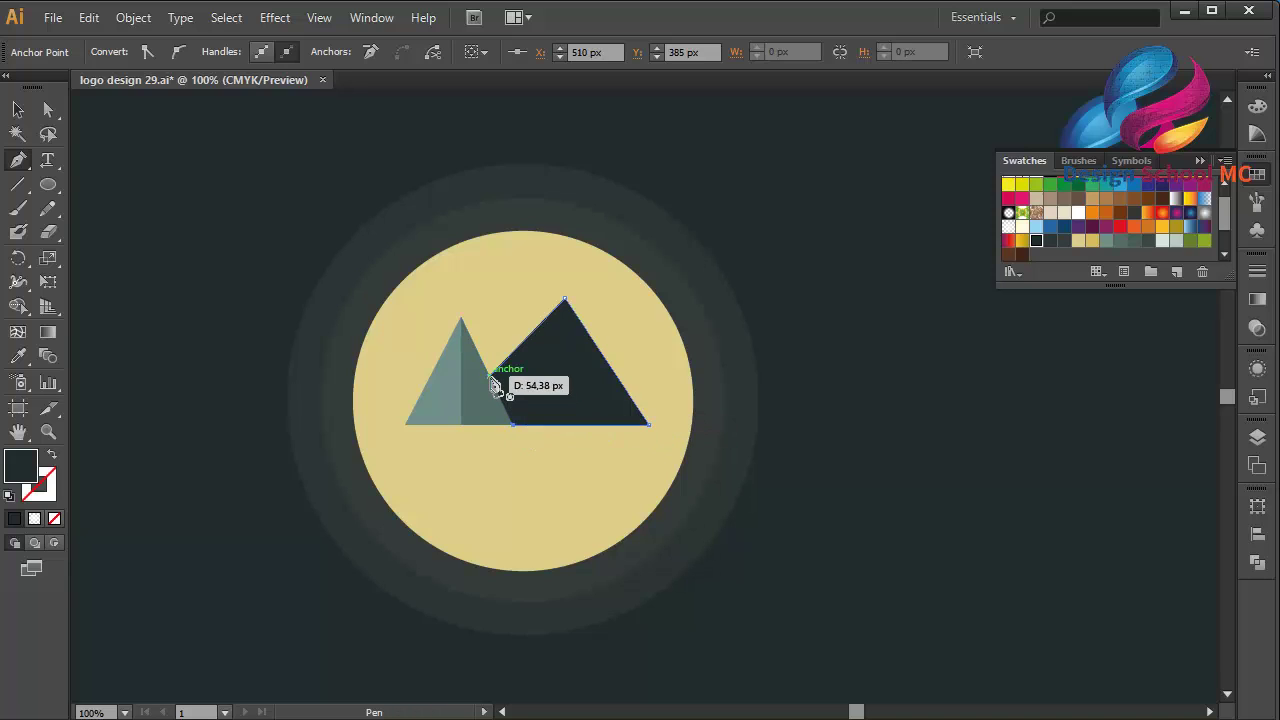
click(492, 378)
Step: Move the larger mountain's peak anchor up and inward to about X 547, Y 219 px
click(48, 109)
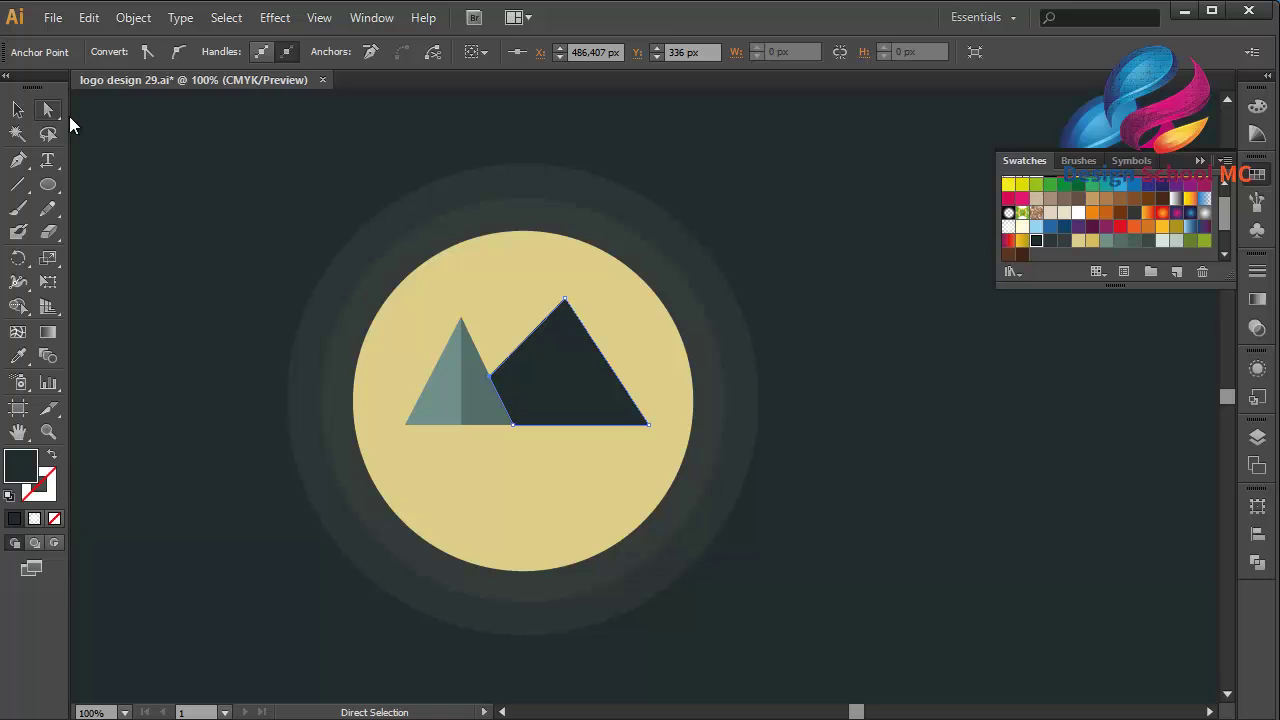
drag(563, 300, 549, 262)
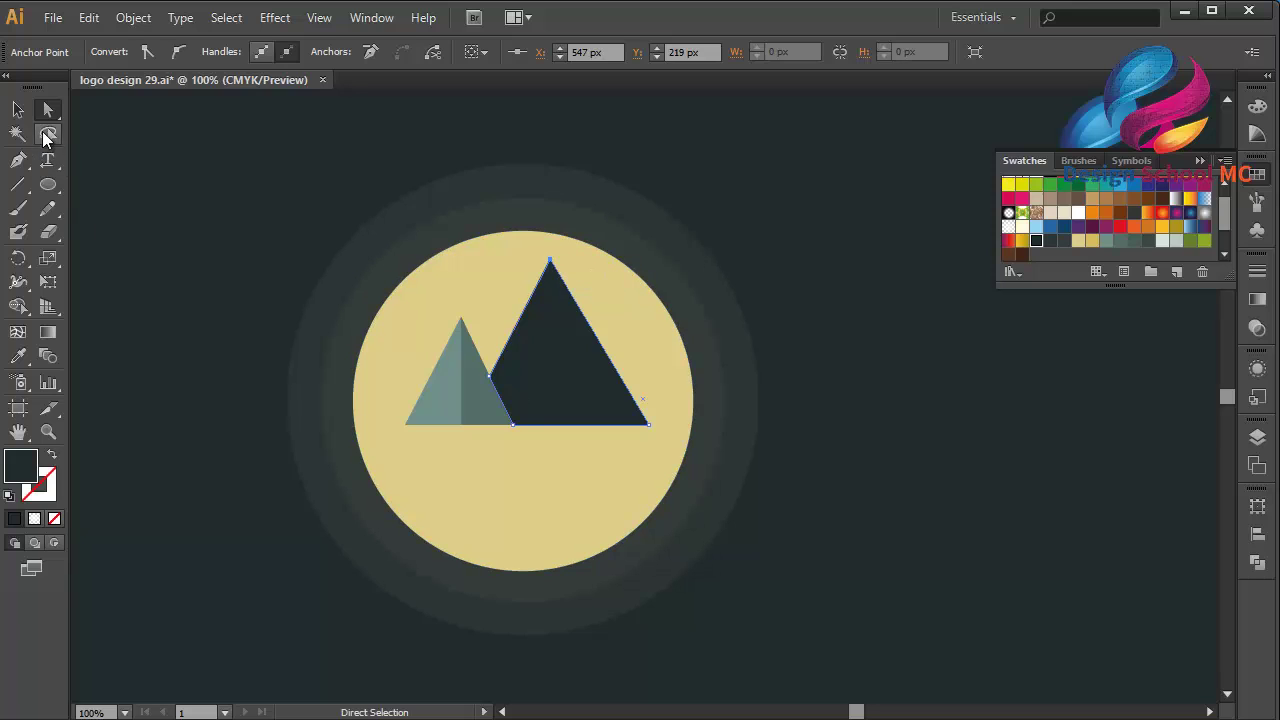
click(160, 174)
Step: Draw a right triangle over the larger mountain's right half with the Pen tool, from peak to base, and fill it with a dark slate-green swatch
click(18, 160)
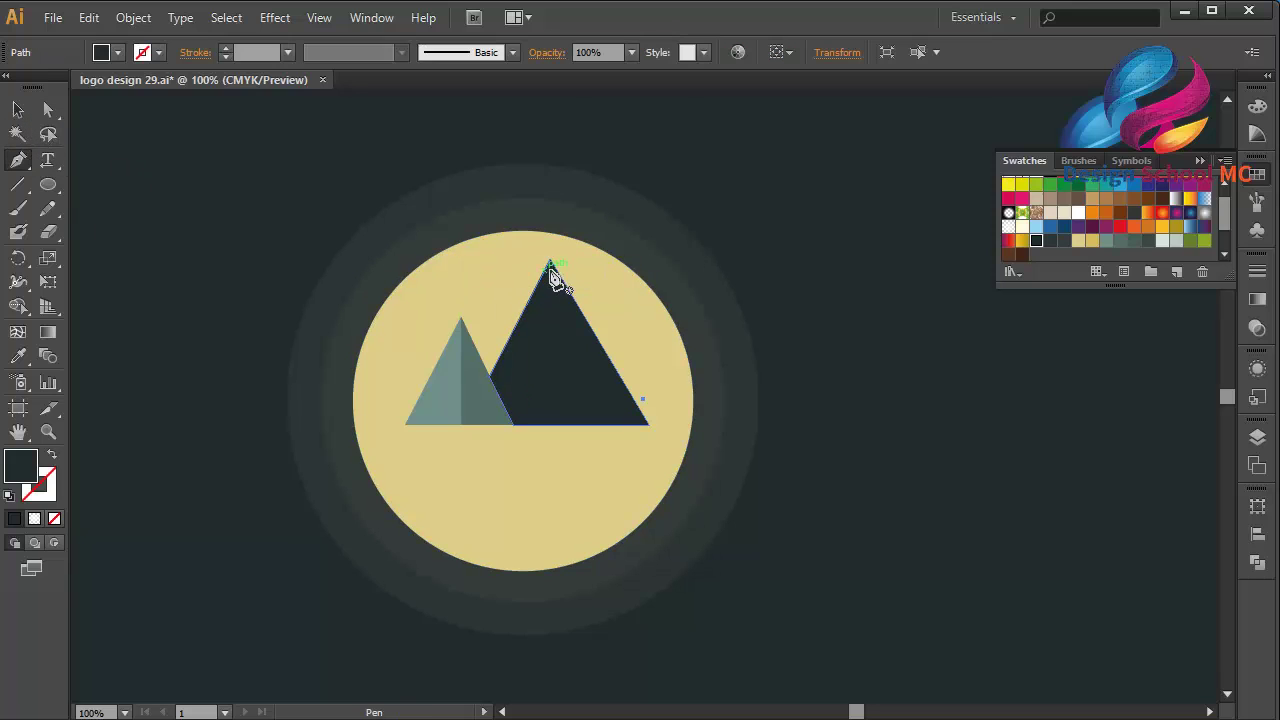
click(551, 265)
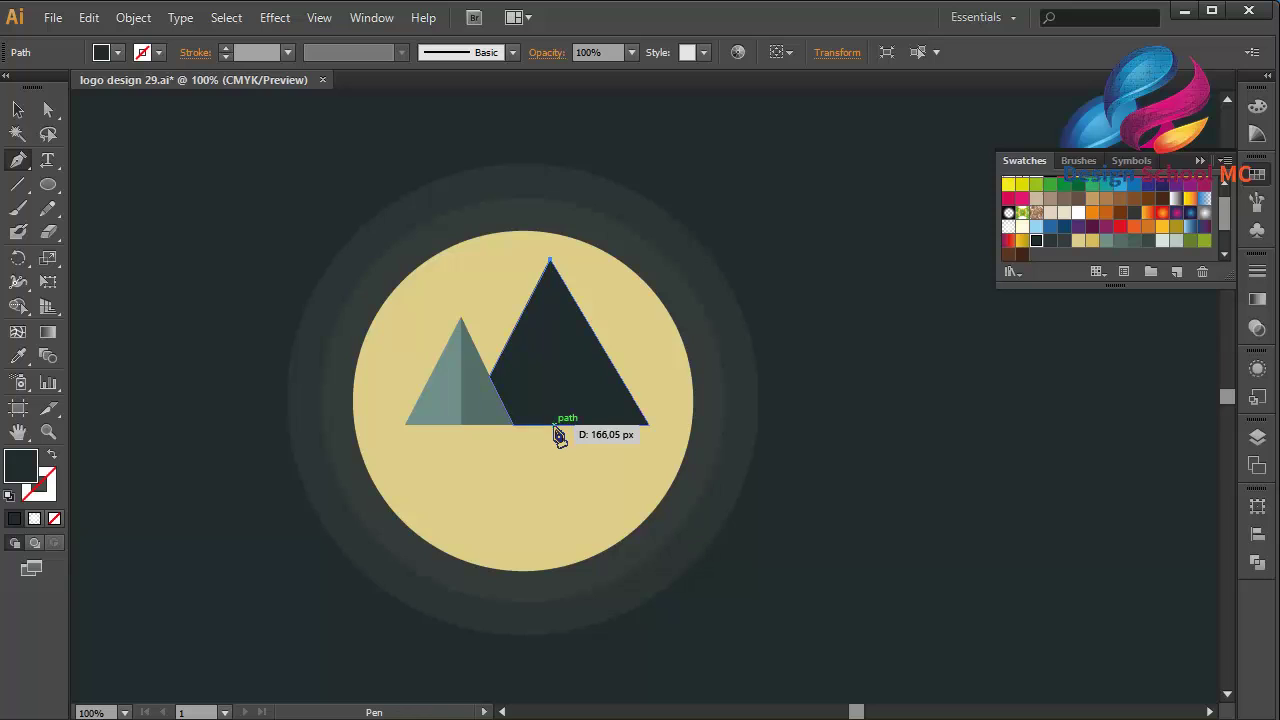
right_click(553, 421)
click(550, 424)
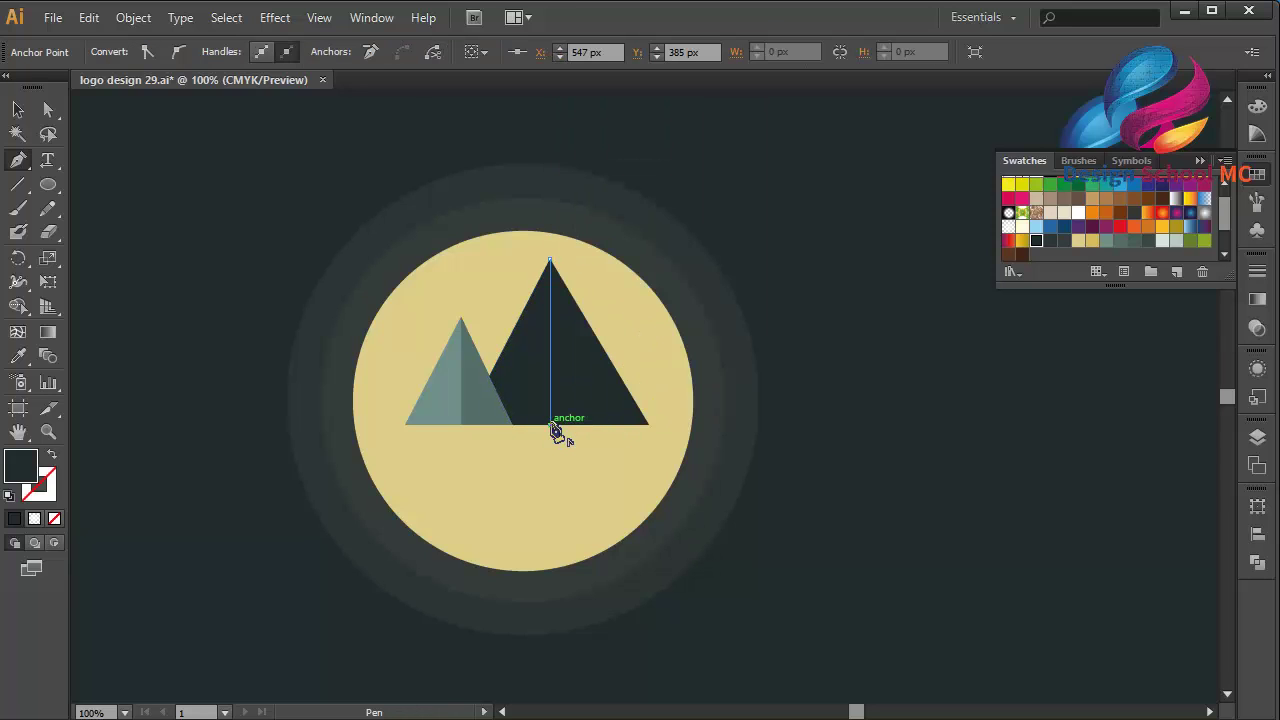
click(649, 424)
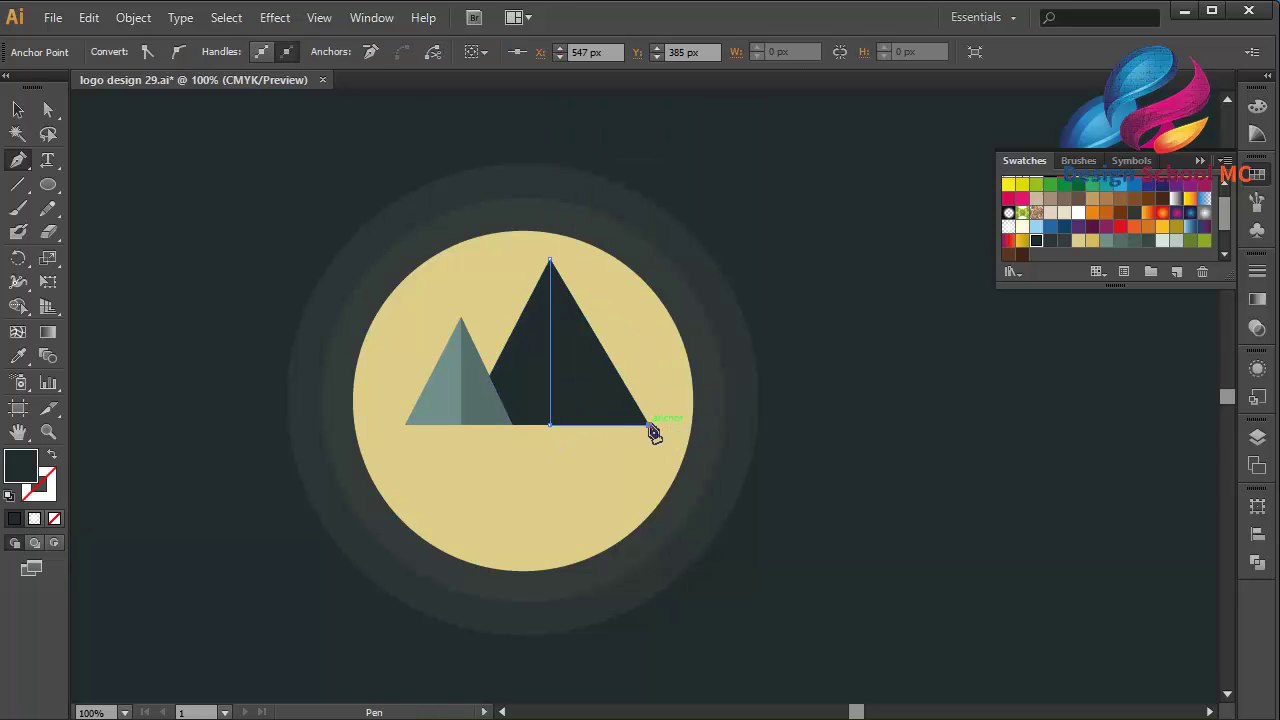
click(551, 264)
click(1148, 241)
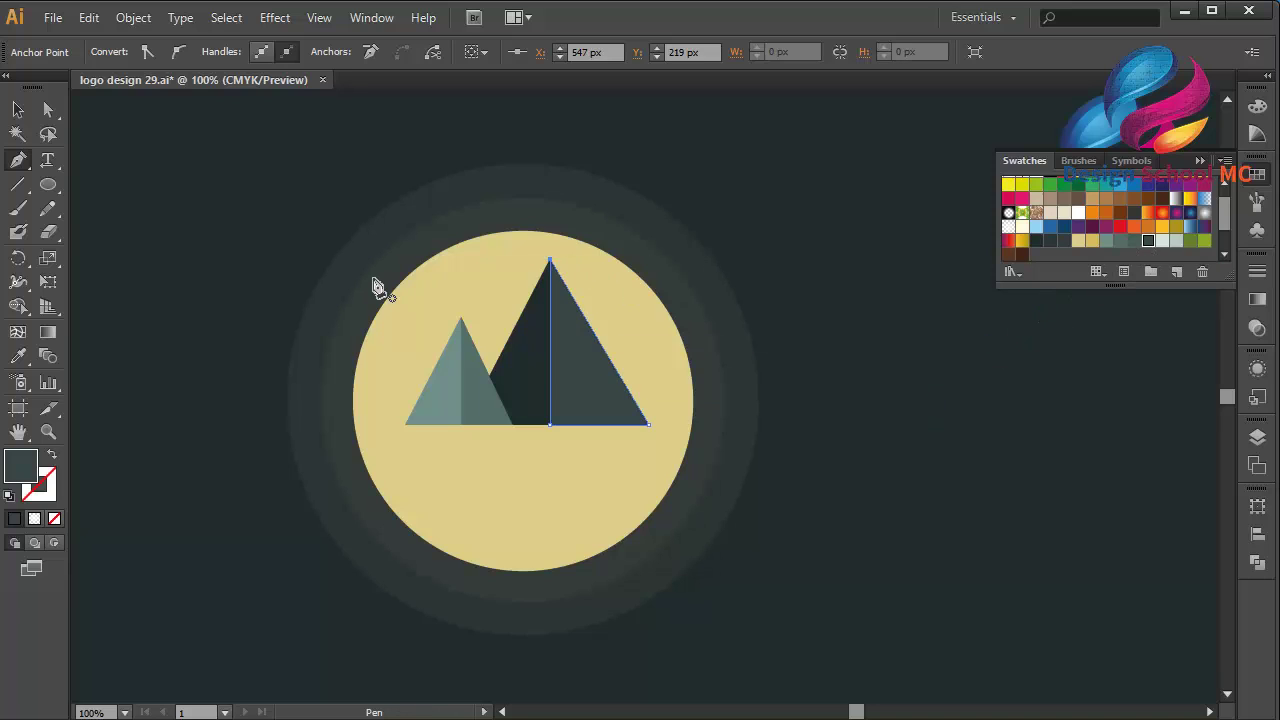
Step: Fill the larger mountain's left part with a slate-green swatch slightly lighter than its right half
click(18, 110)
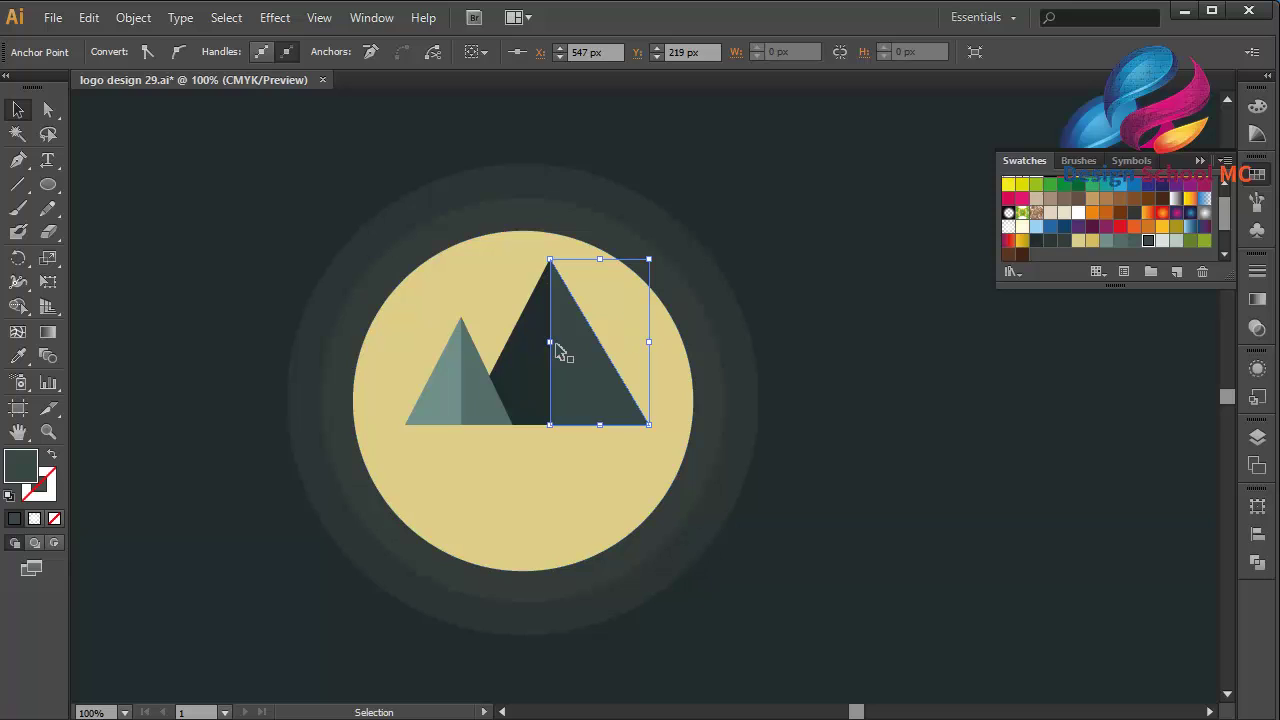
shift+click(545, 352)
click(1134, 241)
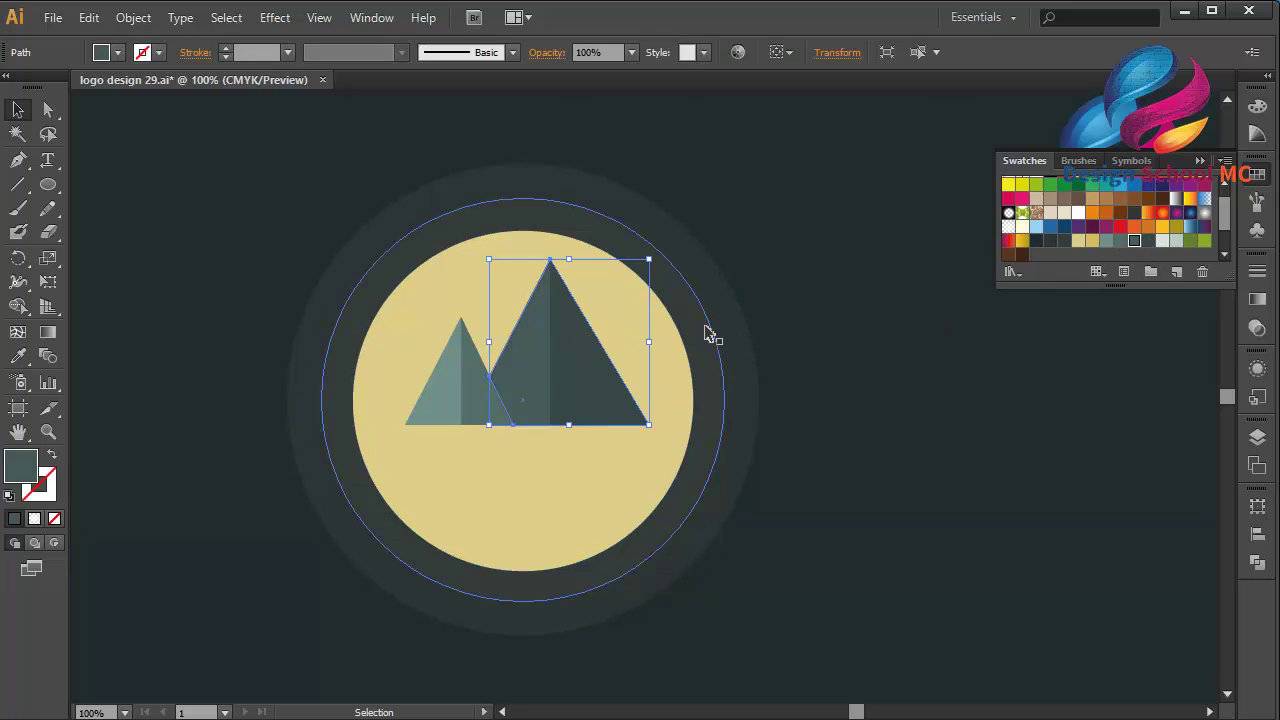
click(238, 214)
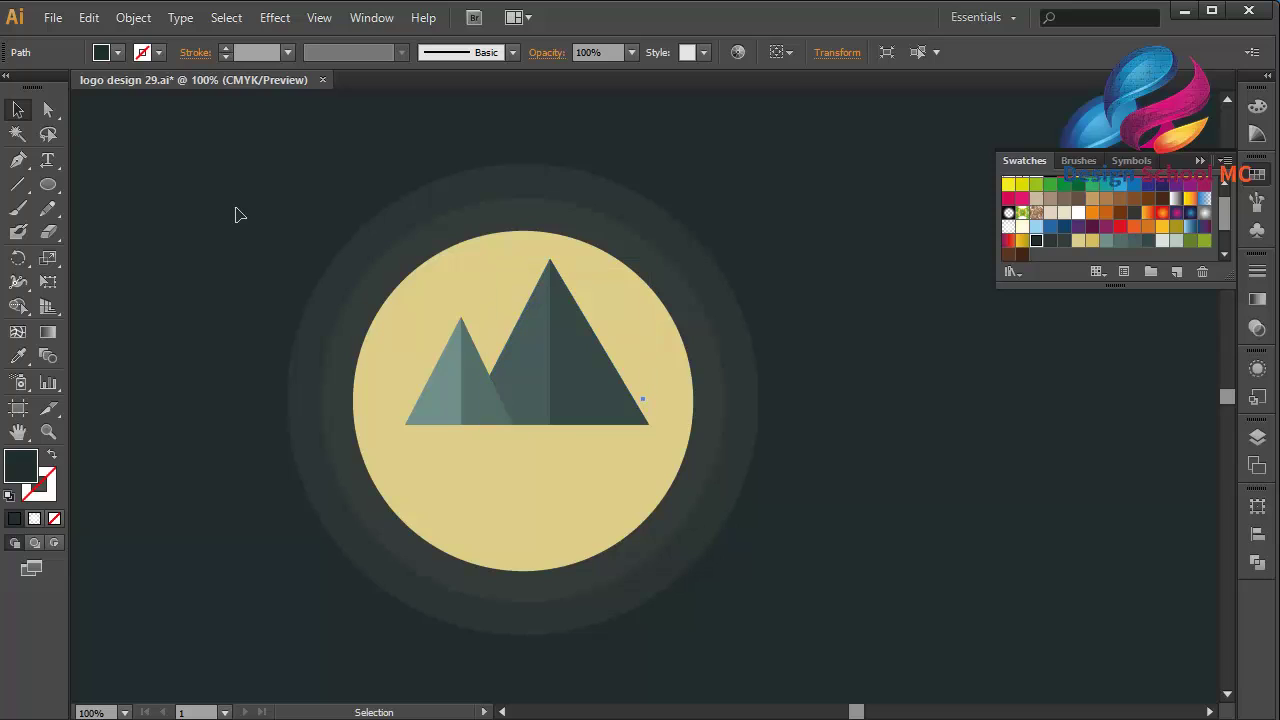
Step: Draw a dark rounded rectangle as a ground bar directly beneath both mountains, slightly wider than their combined base
click(50, 185)
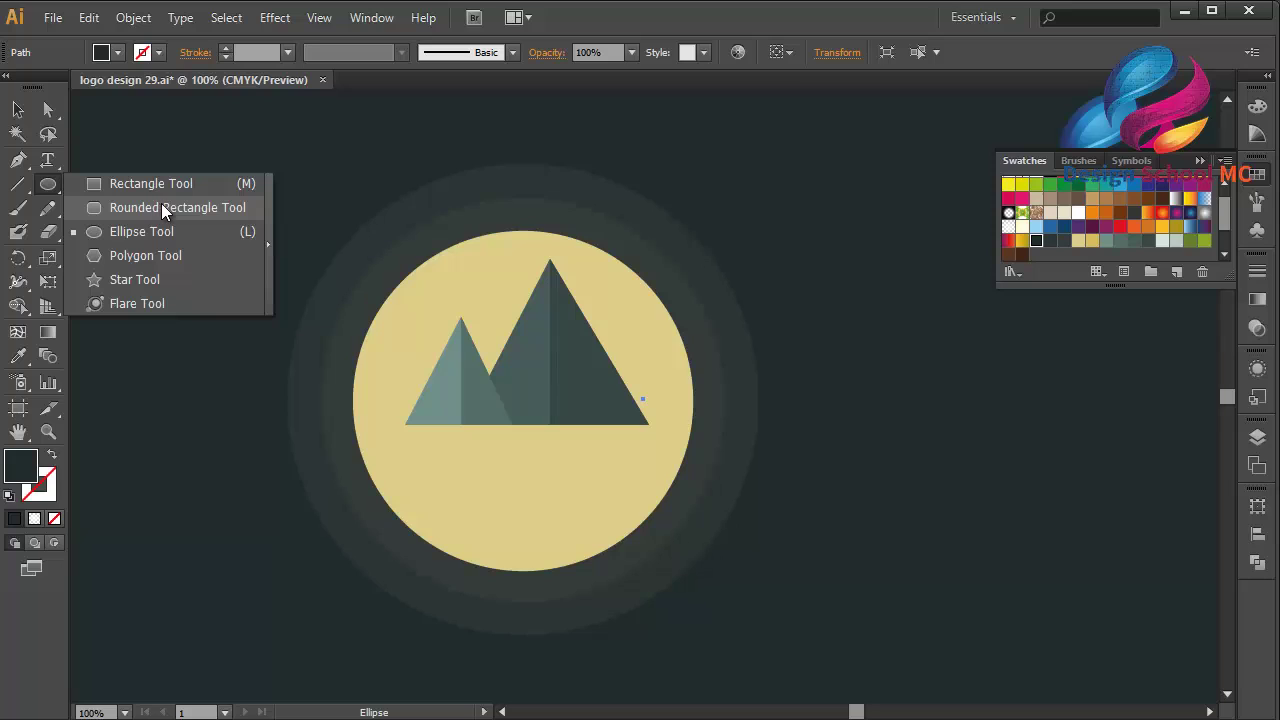
click(209, 206)
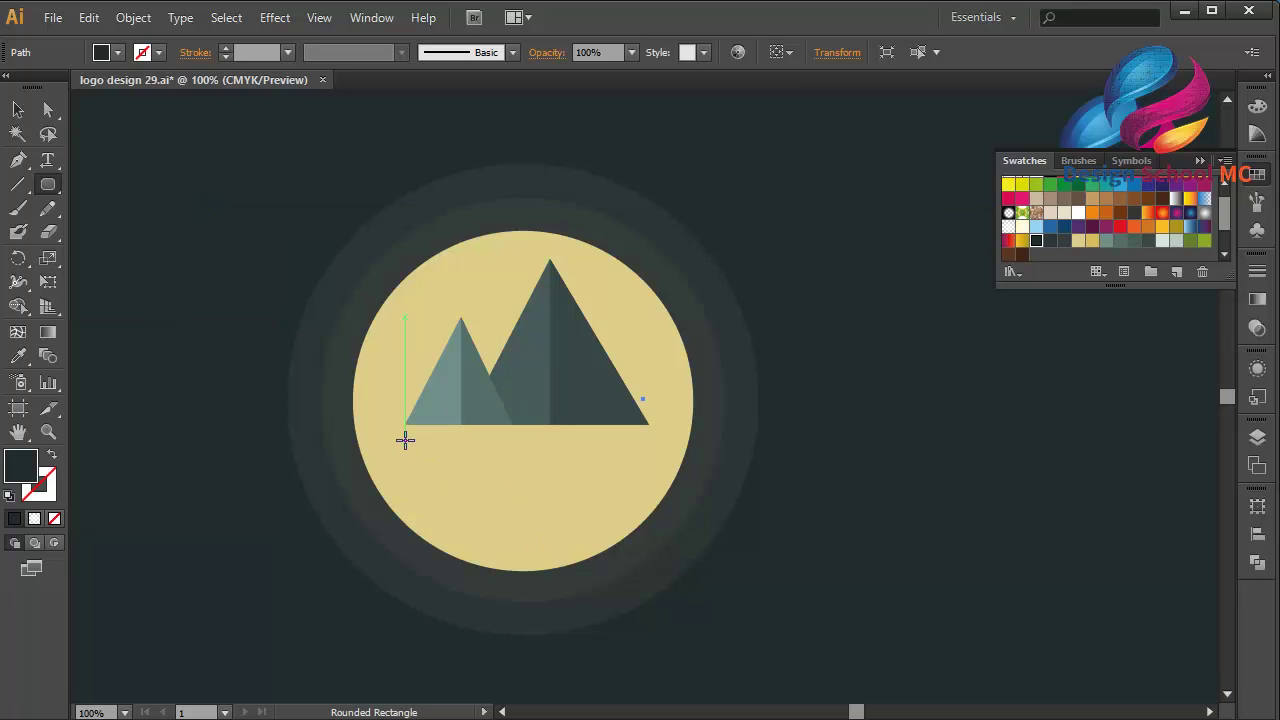
drag(383, 427, 674, 467)
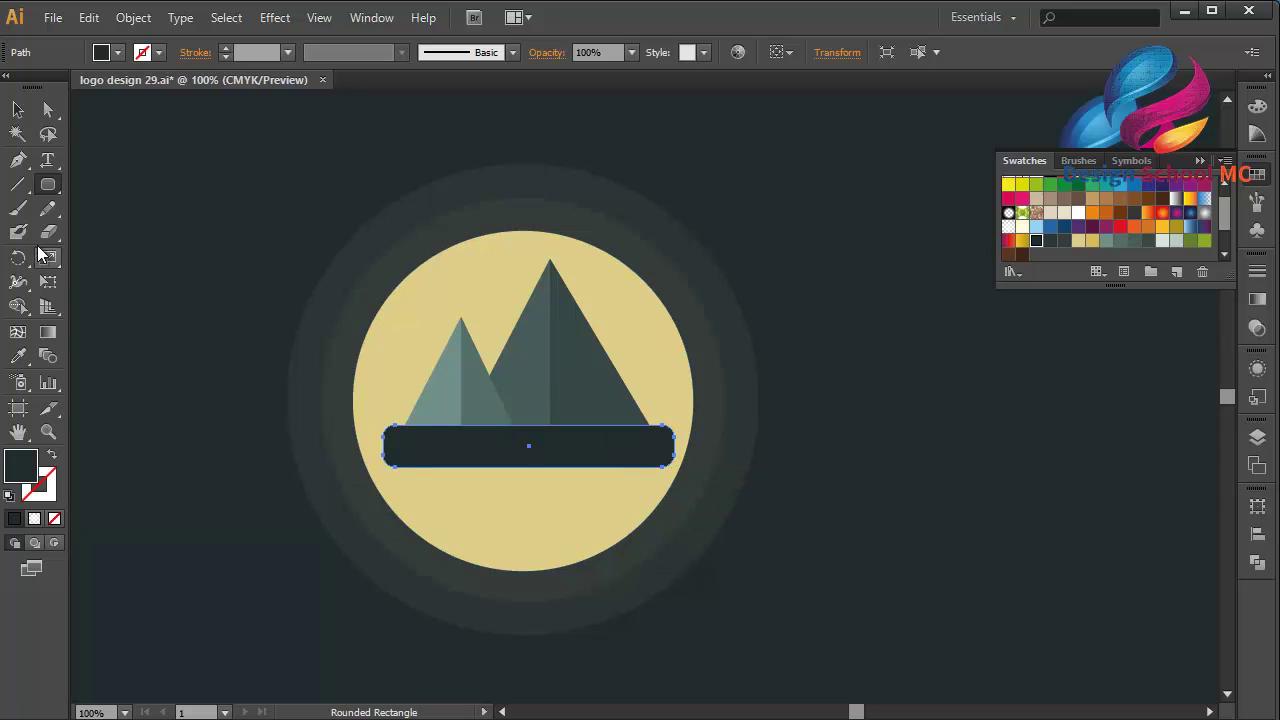
Step: Select the ground bar and all mountain parts, and nudge them slightly up and left to centre them on the tan disc
click(18, 109)
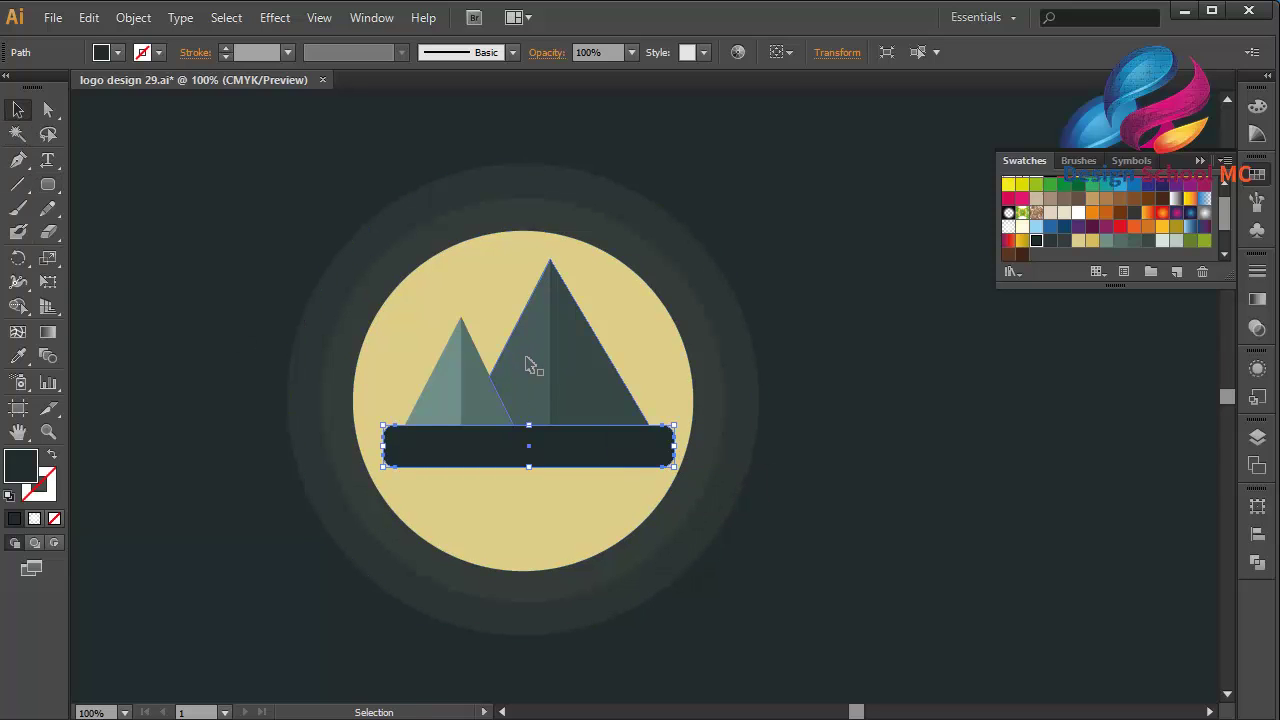
shift+click(529, 365)
shift+click(421, 399)
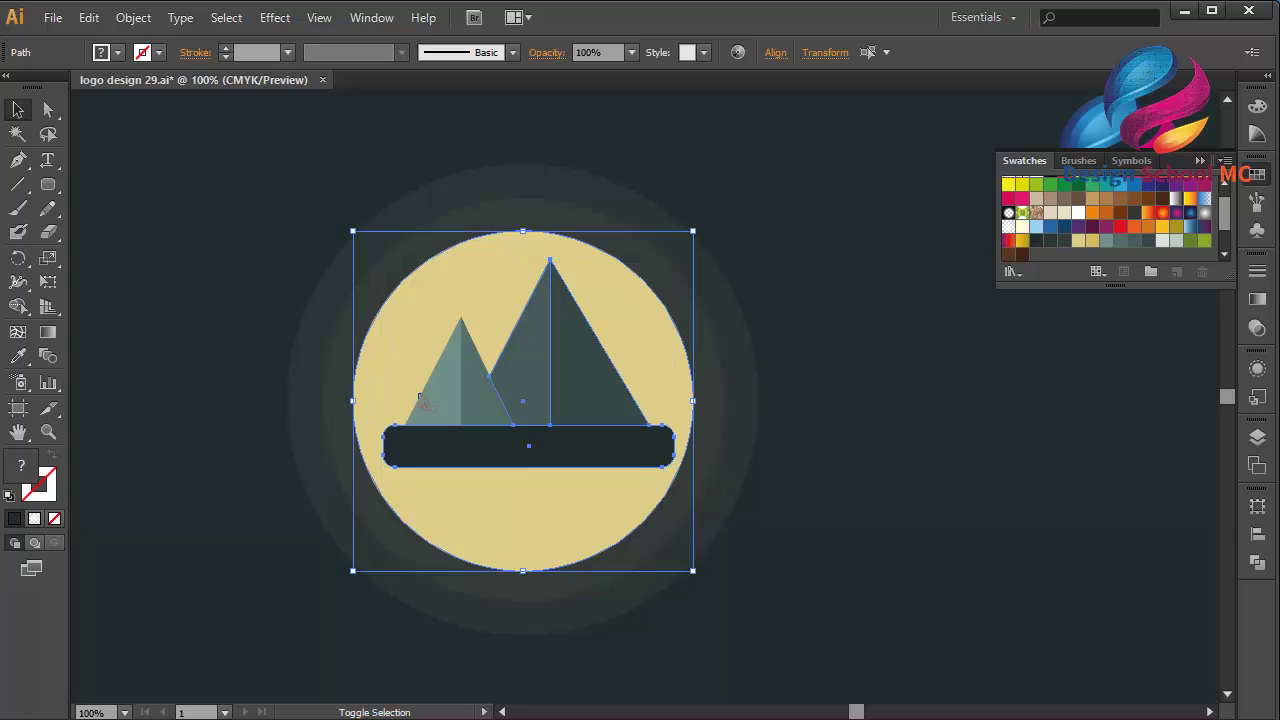
shift+click(400, 358)
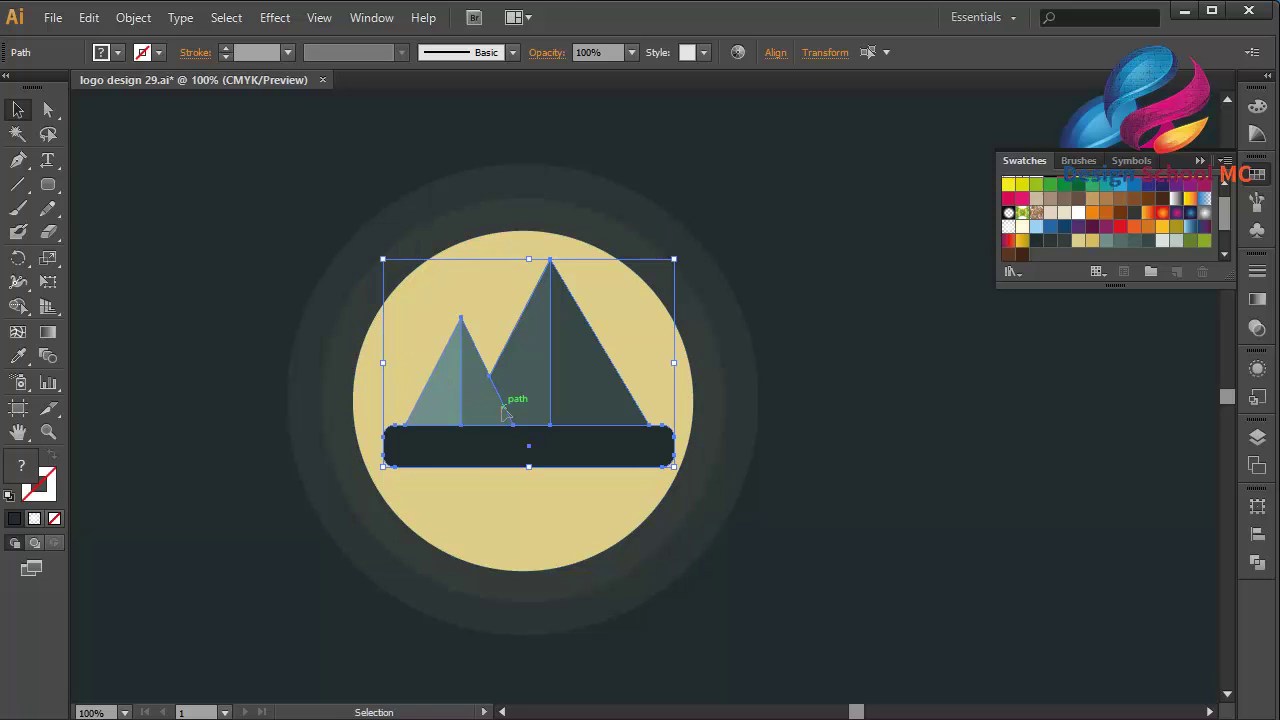
key(Up)
key(Up)
key(Up)
key(Up)
key(Up)
key(Up)
key(Up)
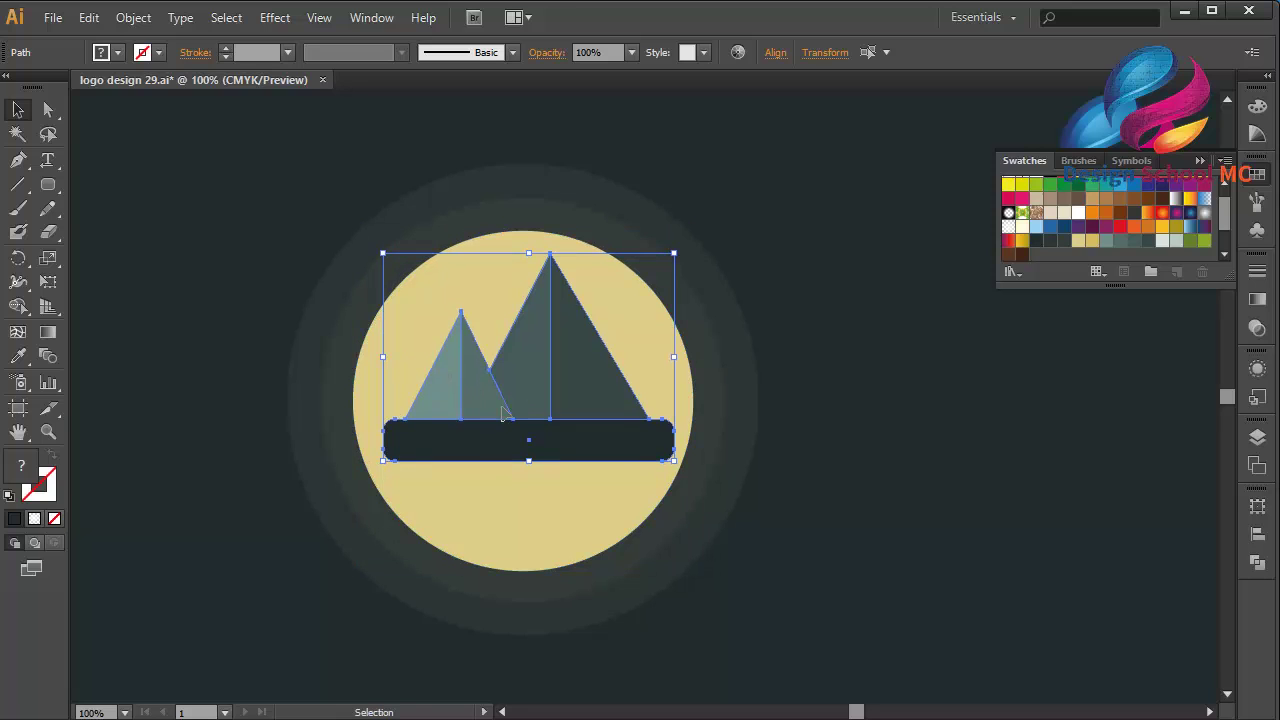
key(Left)
key(Left)
key(Left)
key(Left)
key(Left)
key(Left)
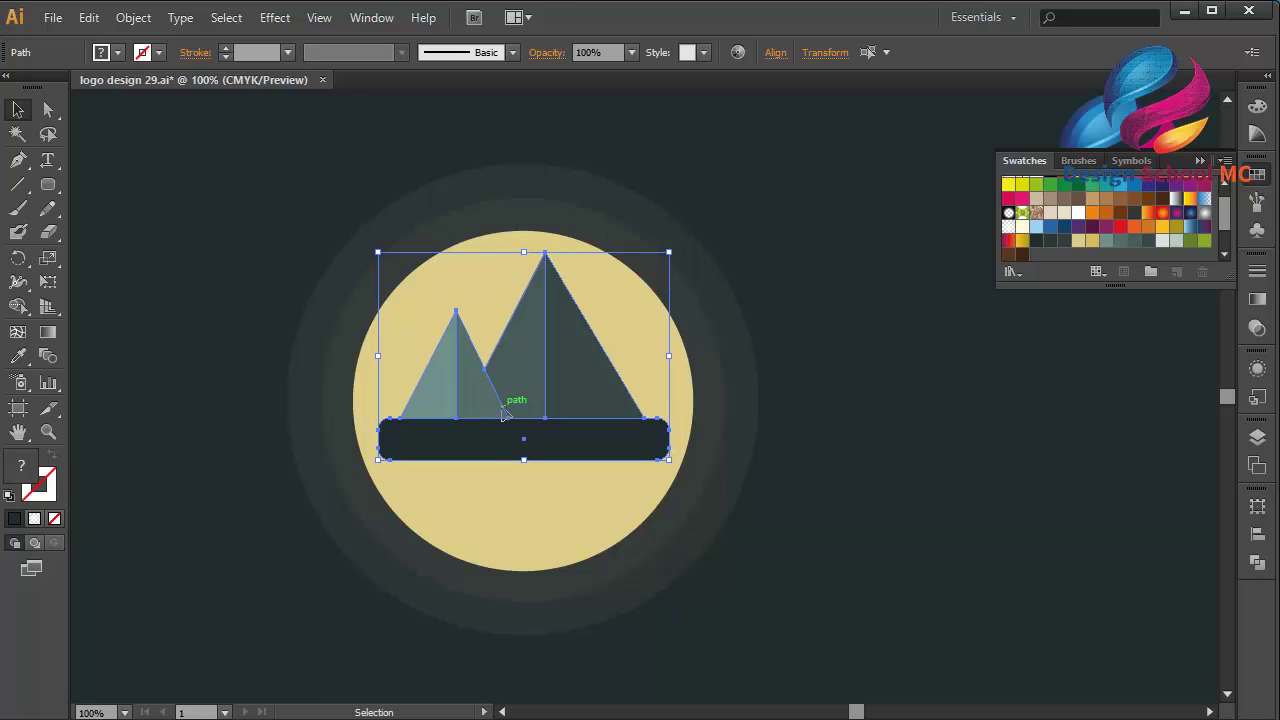
Step: Draw a rectangle wider than the ground bar, covering the bar's upper half and ending at its mid-height
click(697, 450)
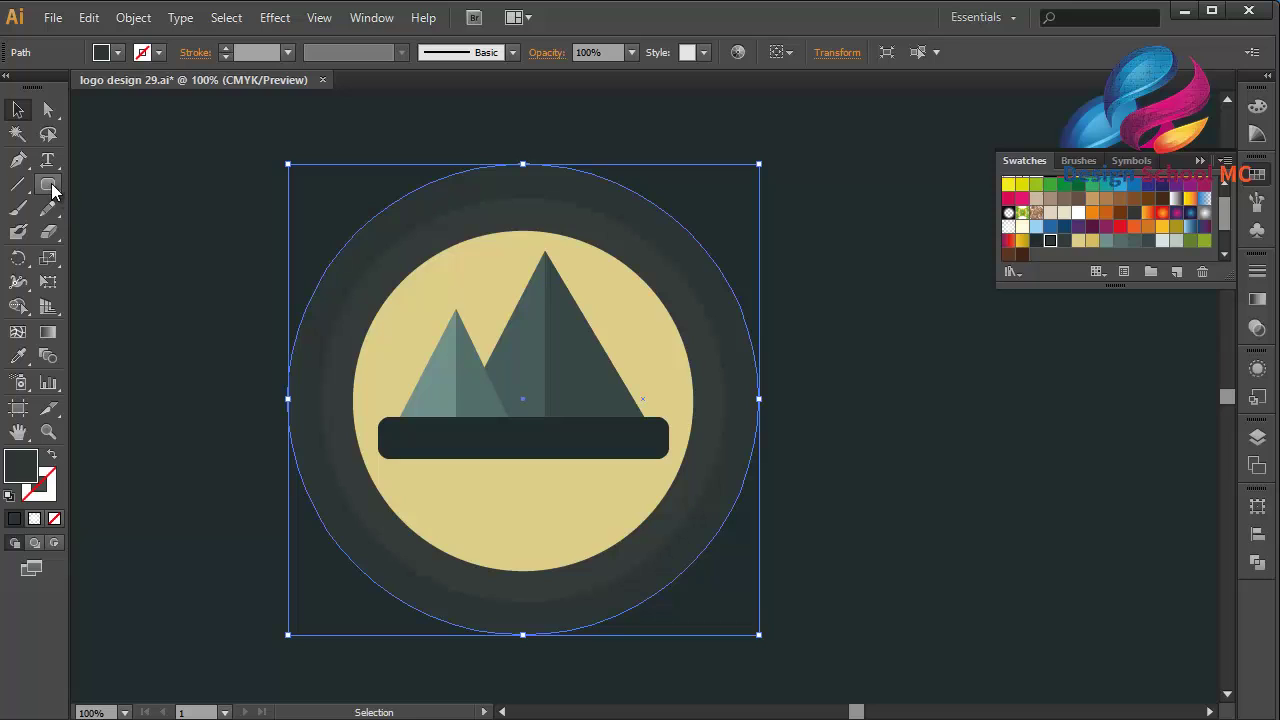
drag(48, 184, 137, 183)
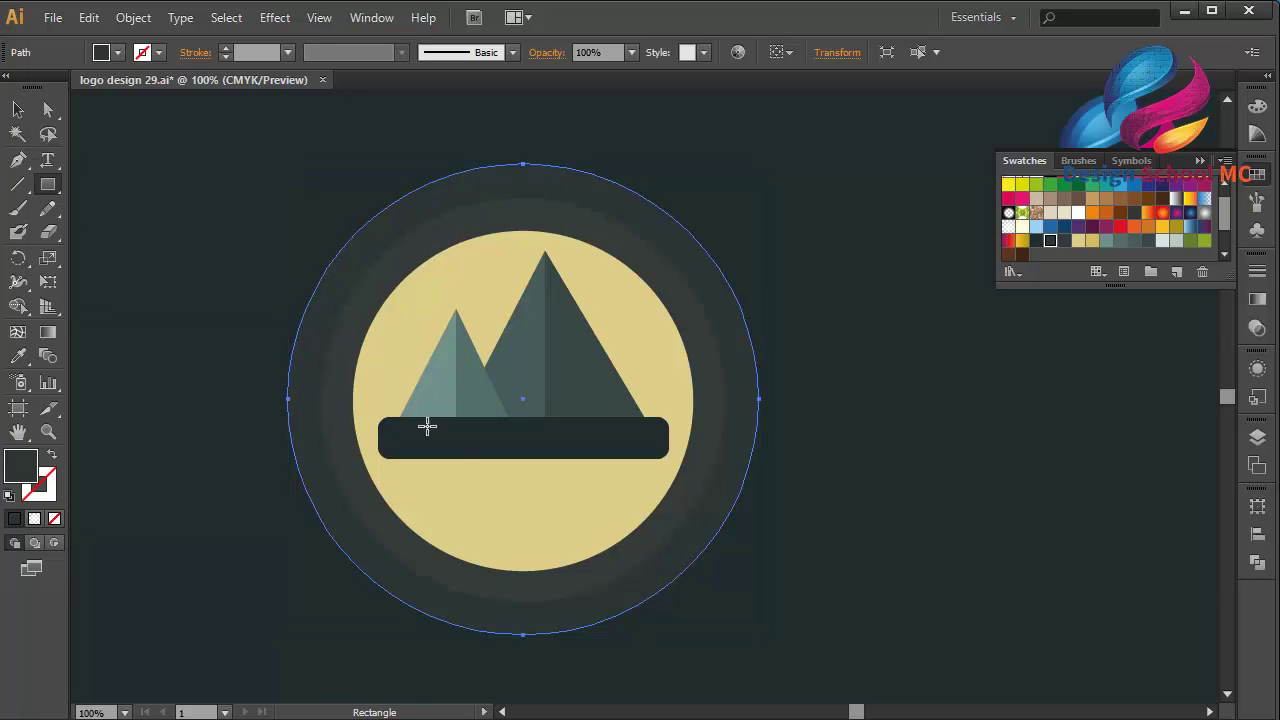
drag(353, 402, 706, 431)
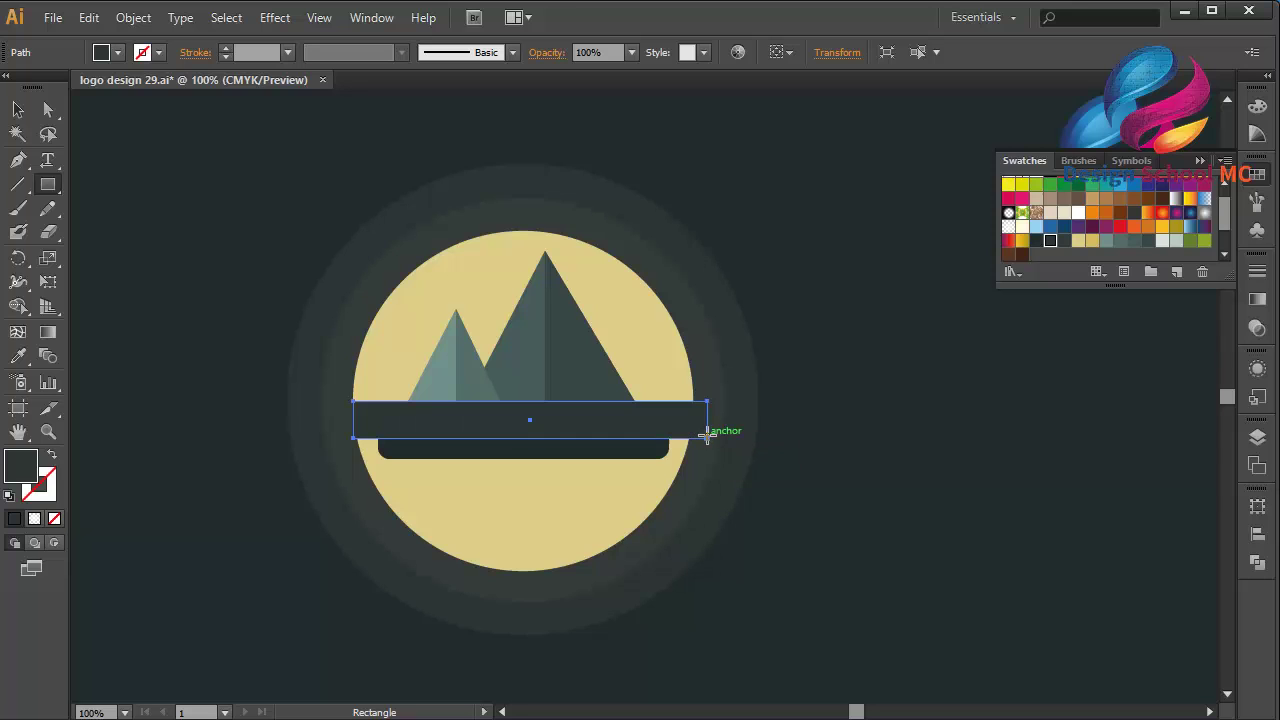
Step: Copy the rounded ground bar, paste the copy in front of it, and clear the selection
click(22, 116)
click(518, 450)
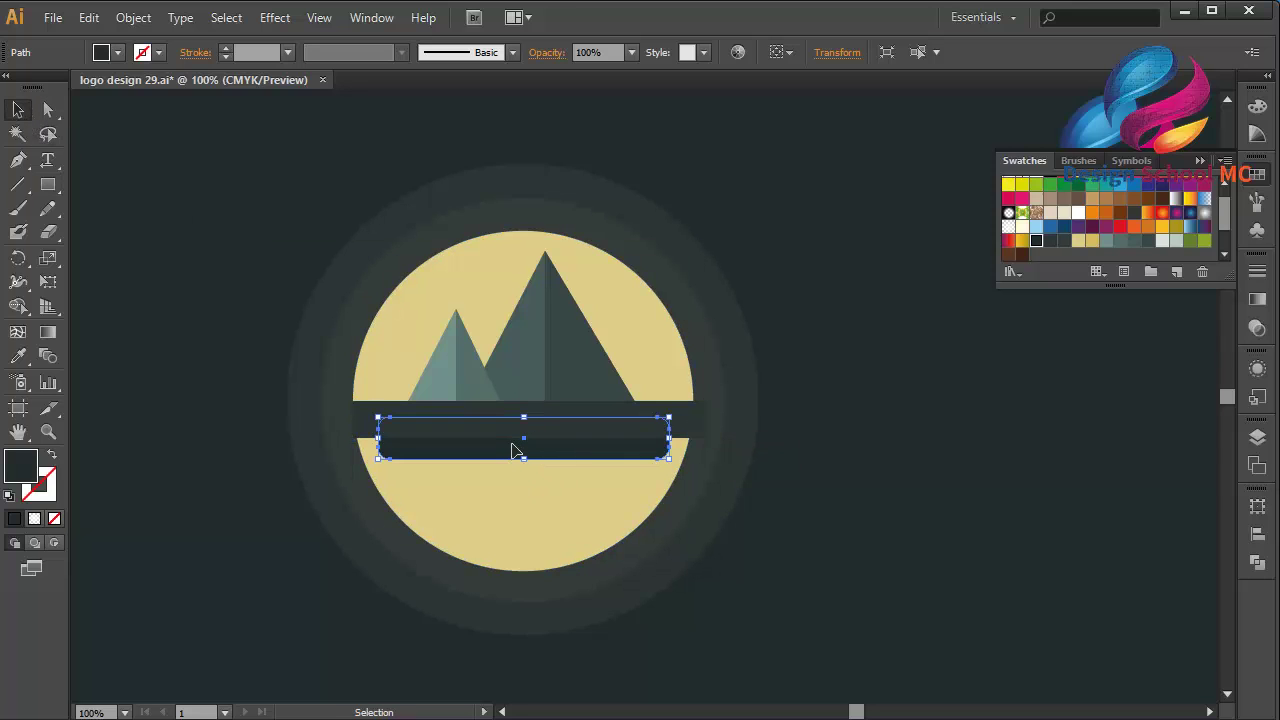
click(86, 16)
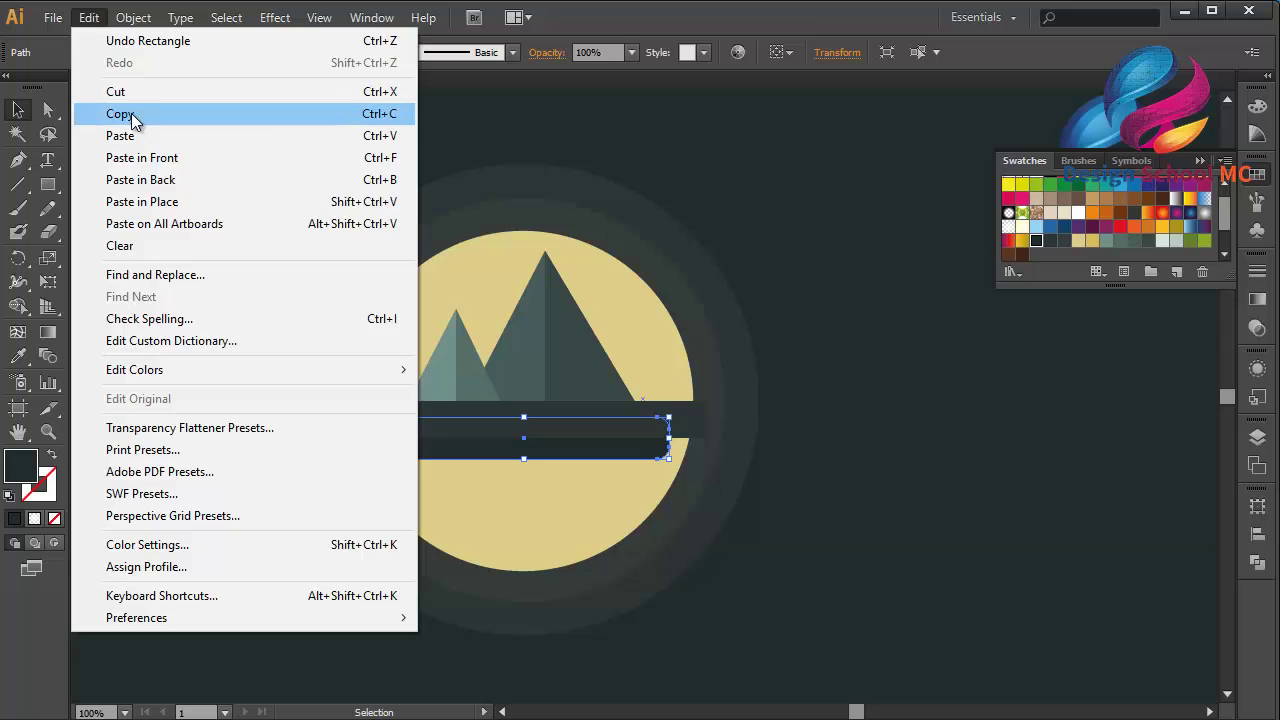
click(120, 113)
click(95, 20)
click(141, 157)
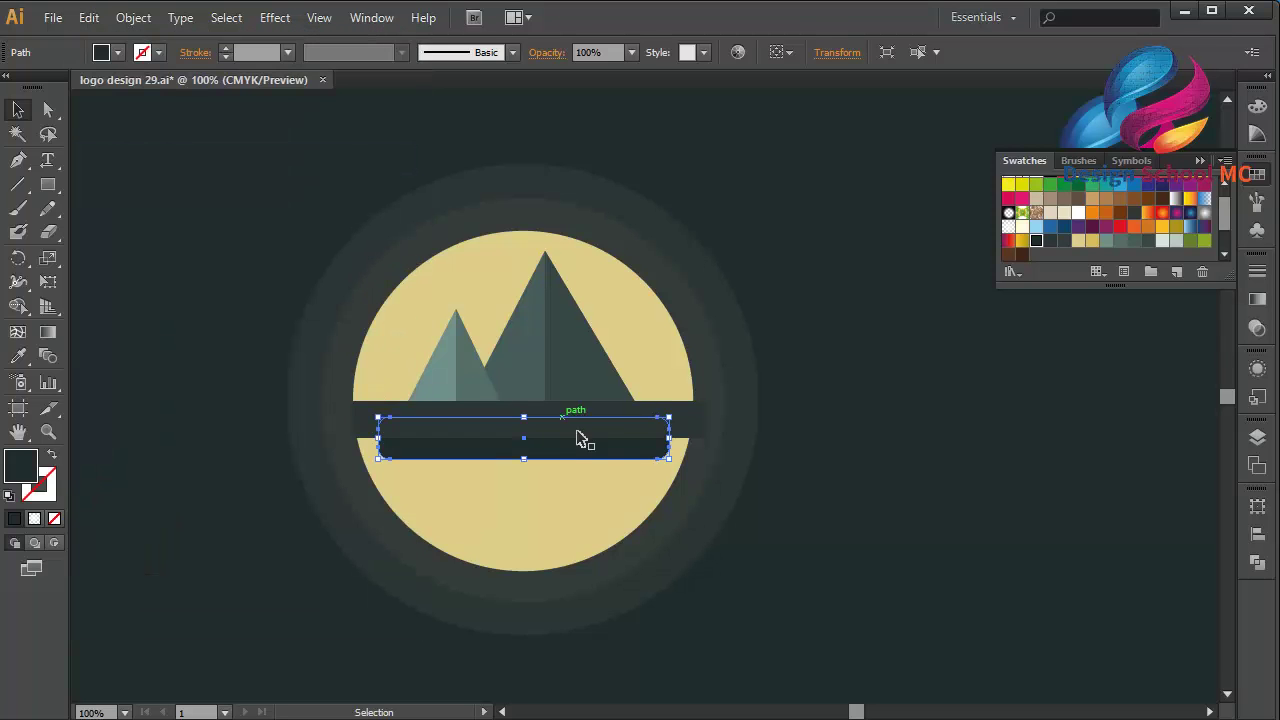
key(ctrl+shift+a)
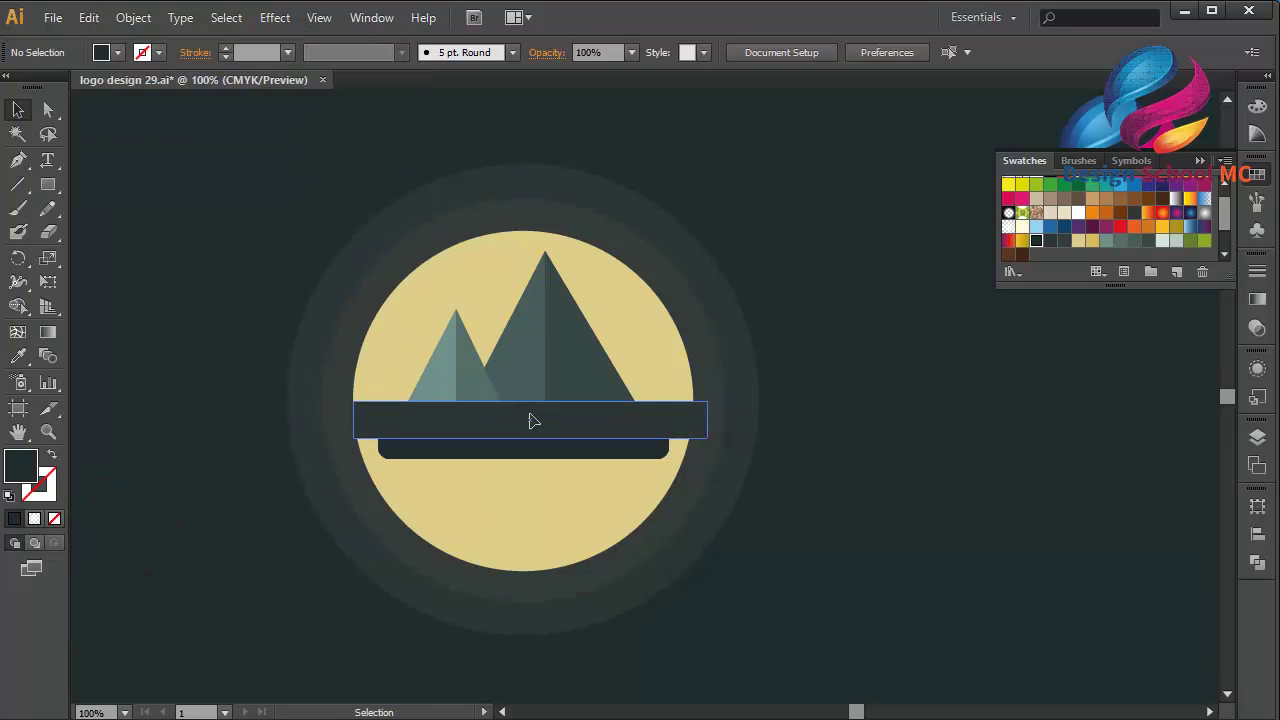
Step: Subtract the covering rectangle from the copied ground bar with Minus Front, keeping only the bar's lower half
click(531, 420)
shift+click(563, 451)
click(1260, 566)
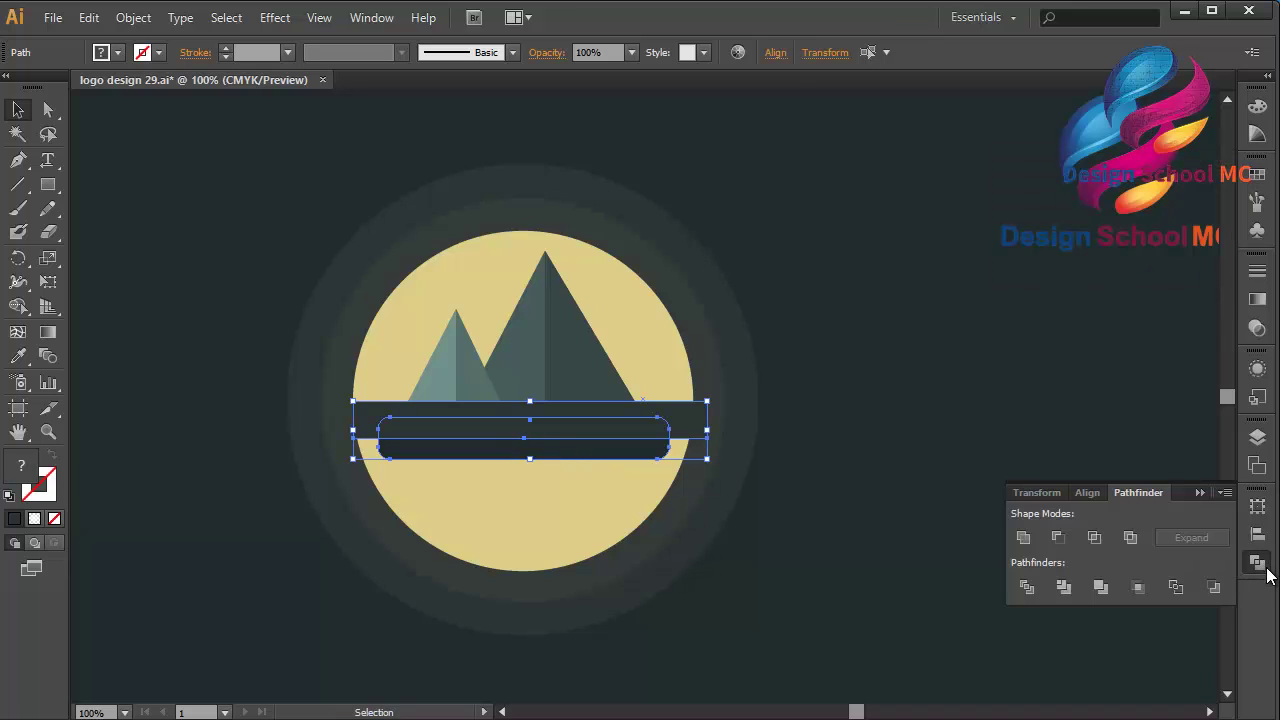
click(1058, 538)
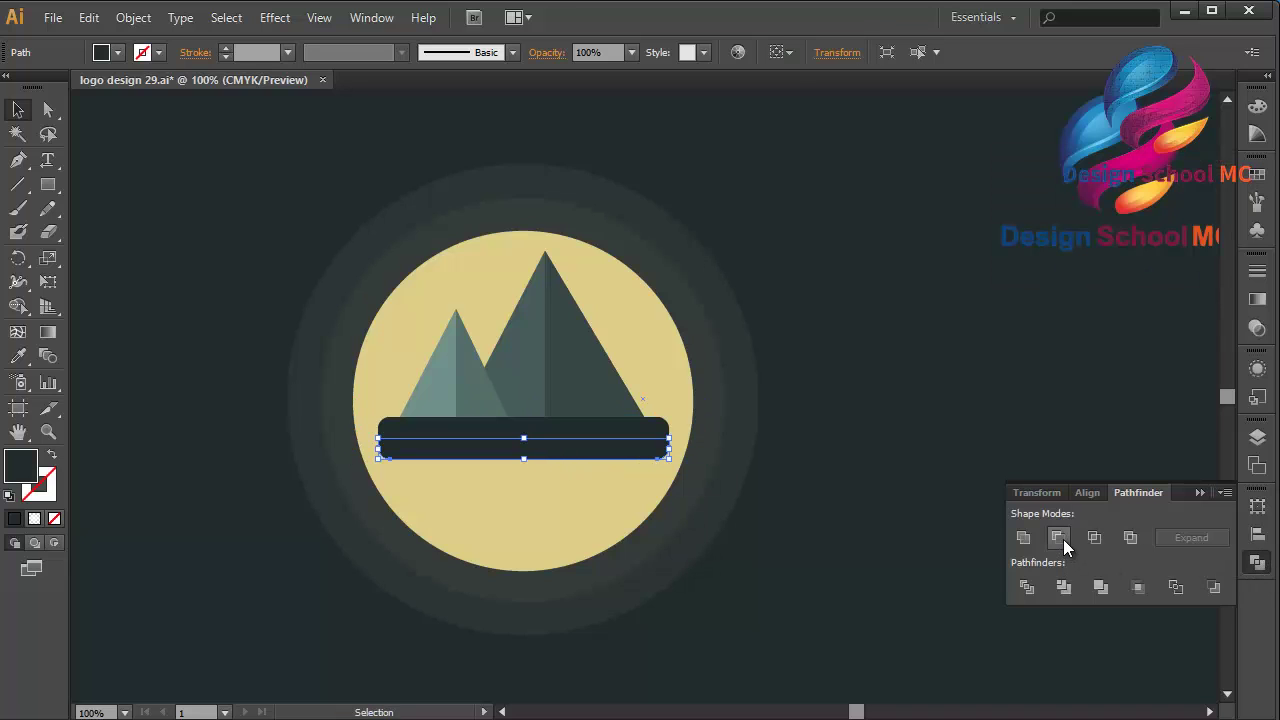
Step: Fill the ground bar's lower half with the dark olive-green swatch
click(1201, 493)
click(1257, 175)
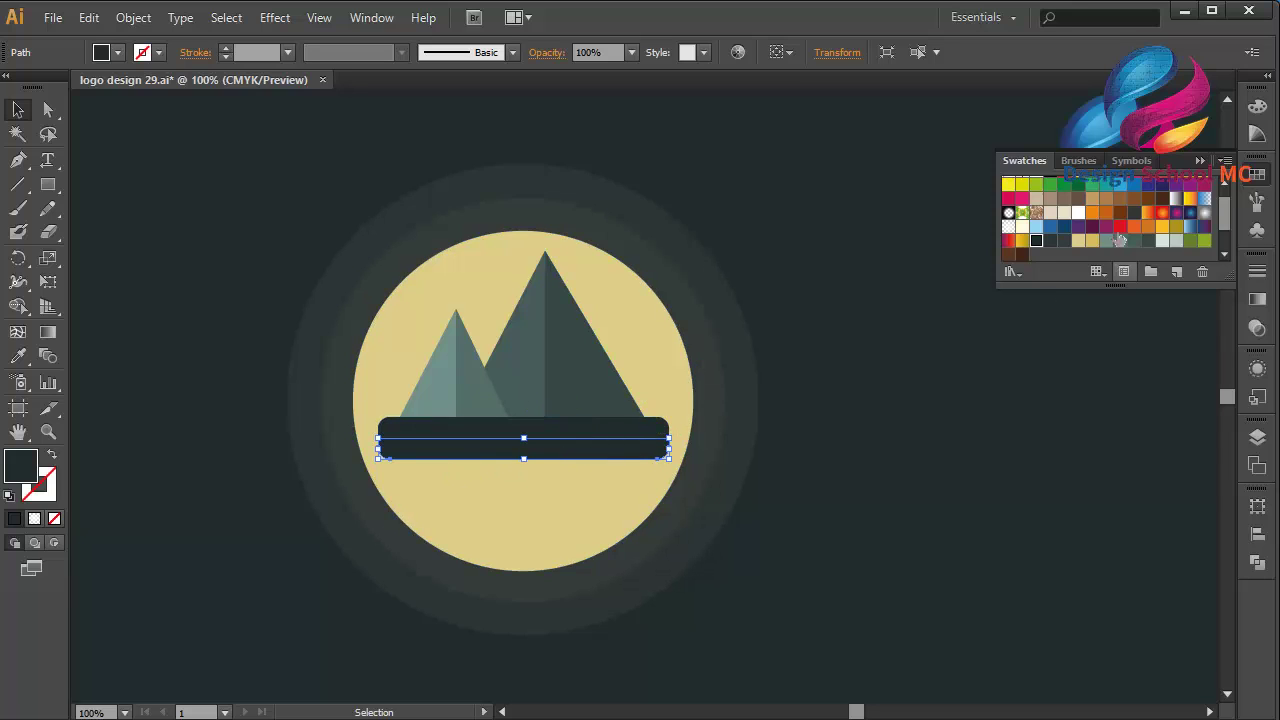
click(1195, 248)
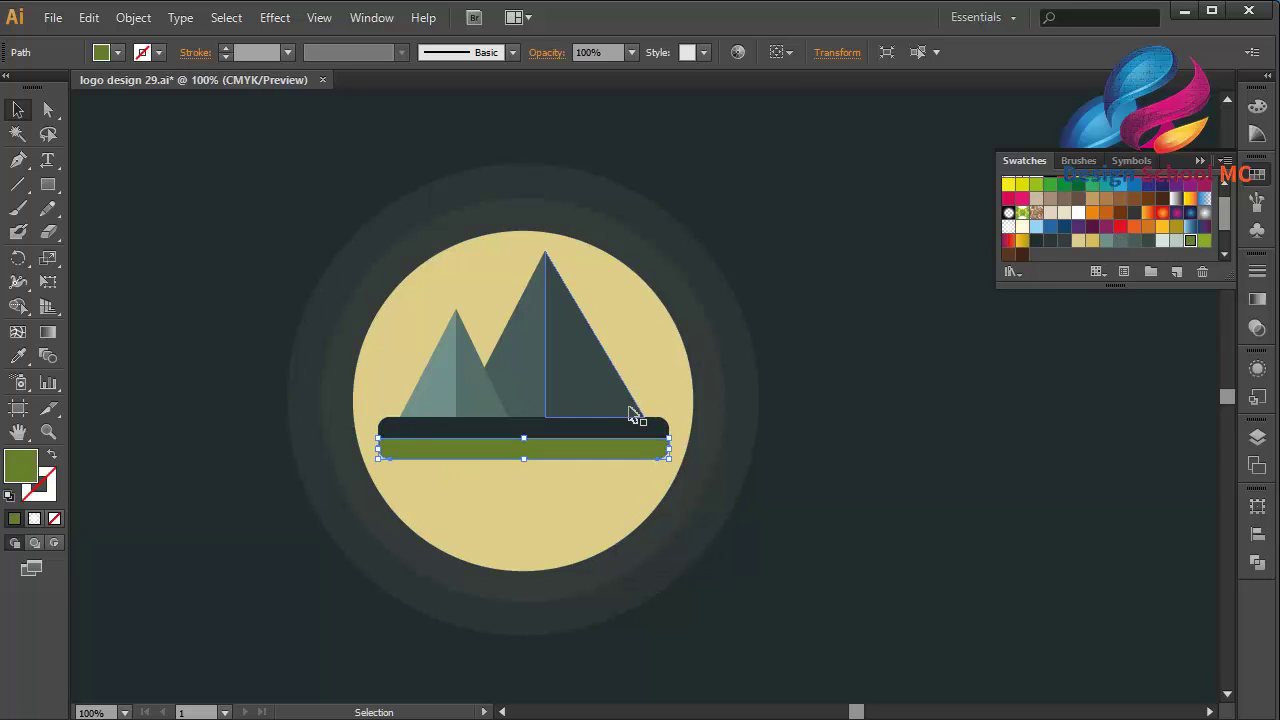
Step: Fill the ground bar's upper half with the light green swatch and clear the selection
click(620, 428)
click(1204, 241)
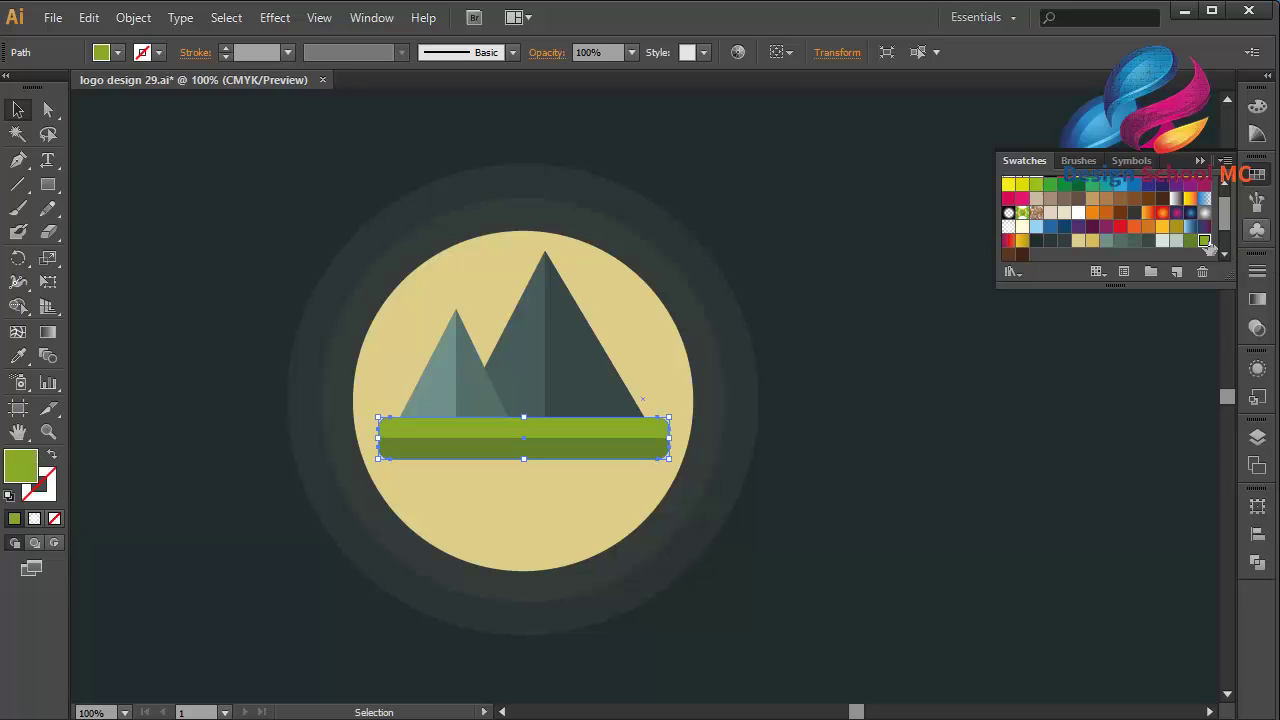
click(1200, 162)
click(898, 414)
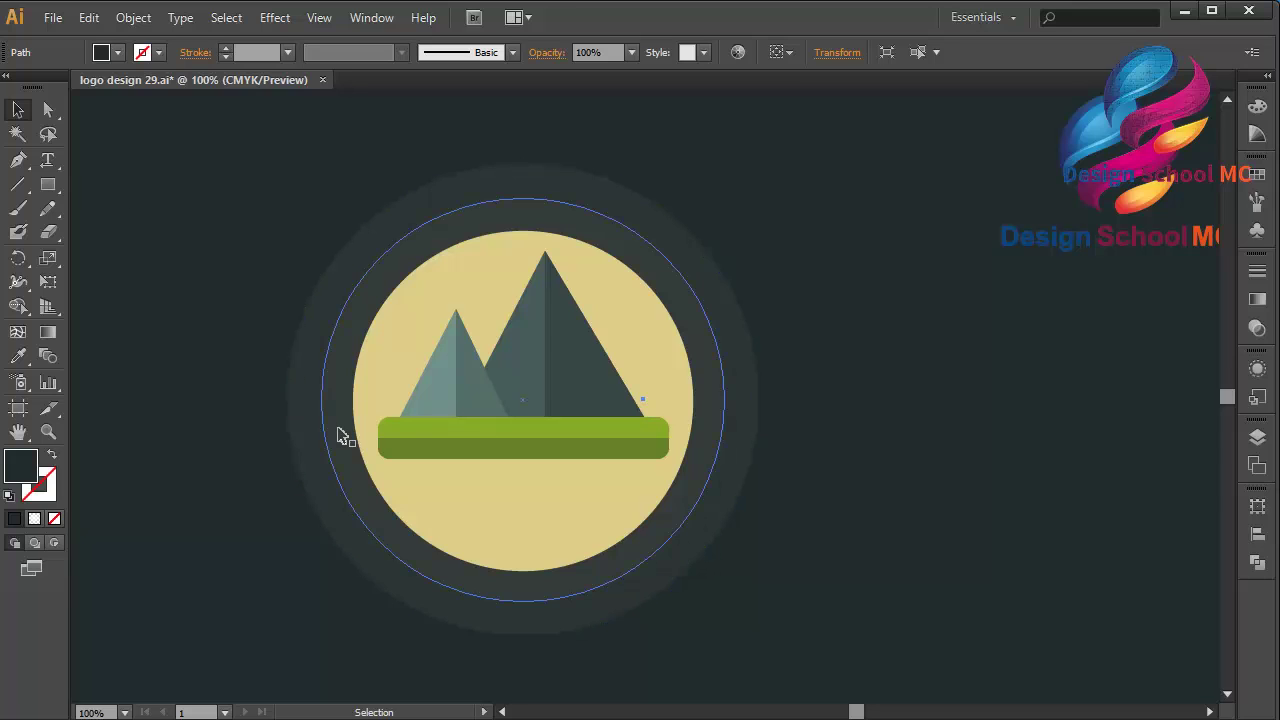
Step: Draw a narrow upright rectangle as a tree trunk standing on the ground bar, just beside the large mountain's right foot
click(48, 184)
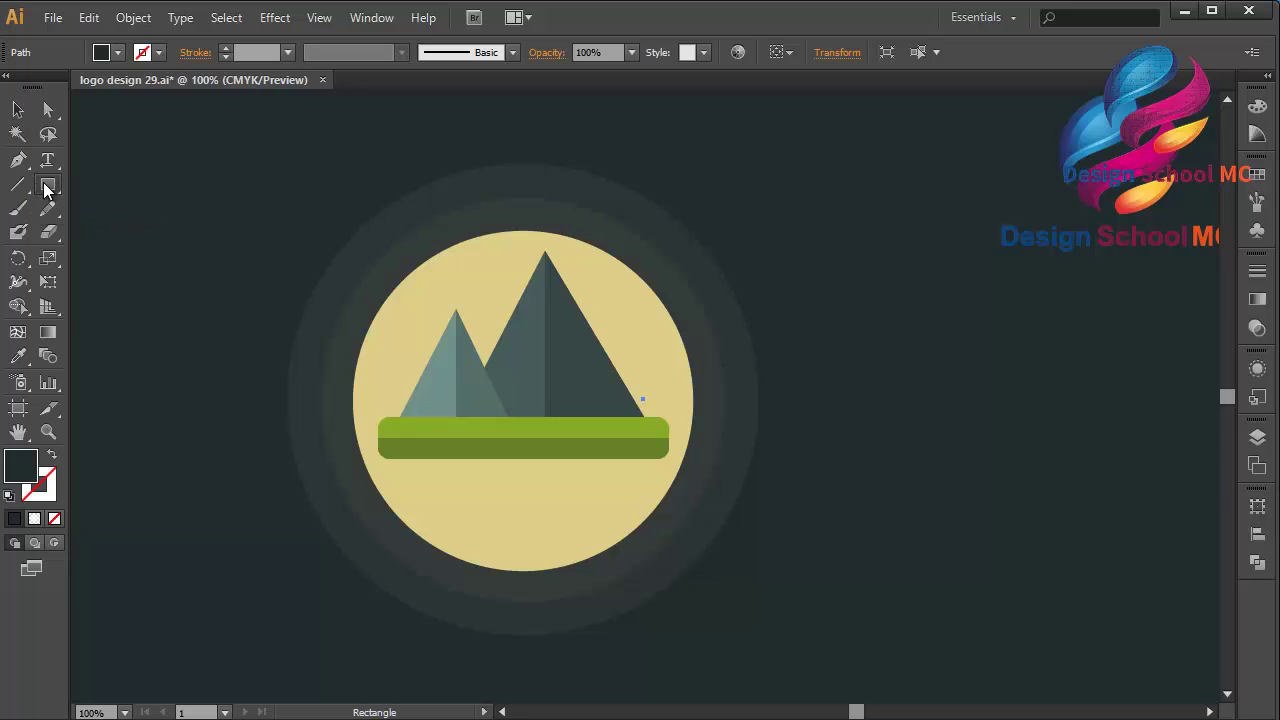
click(102, 185)
key(ctrl+plus)
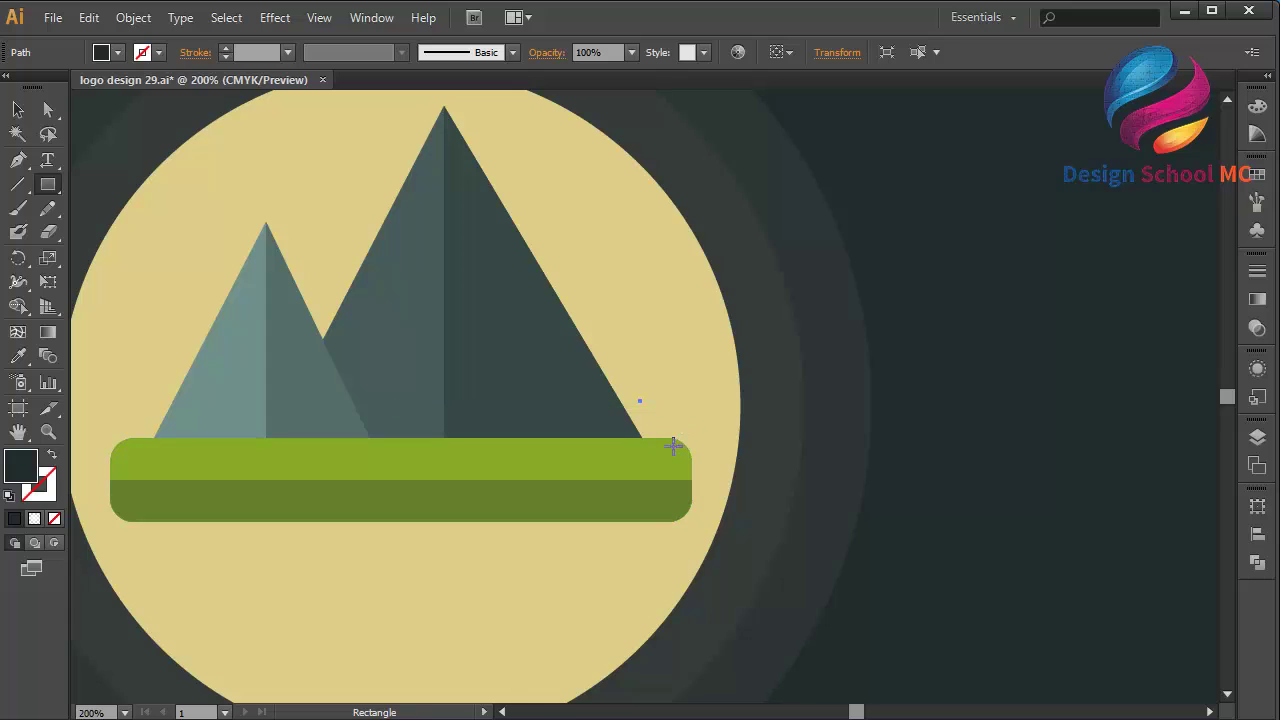
drag(666, 437, 649, 379)
Step: Draw the tree's lower foliage with the Pen tool as a closed arrowhead shape centred over the trunk, with a slightly notched base
click(20, 160)
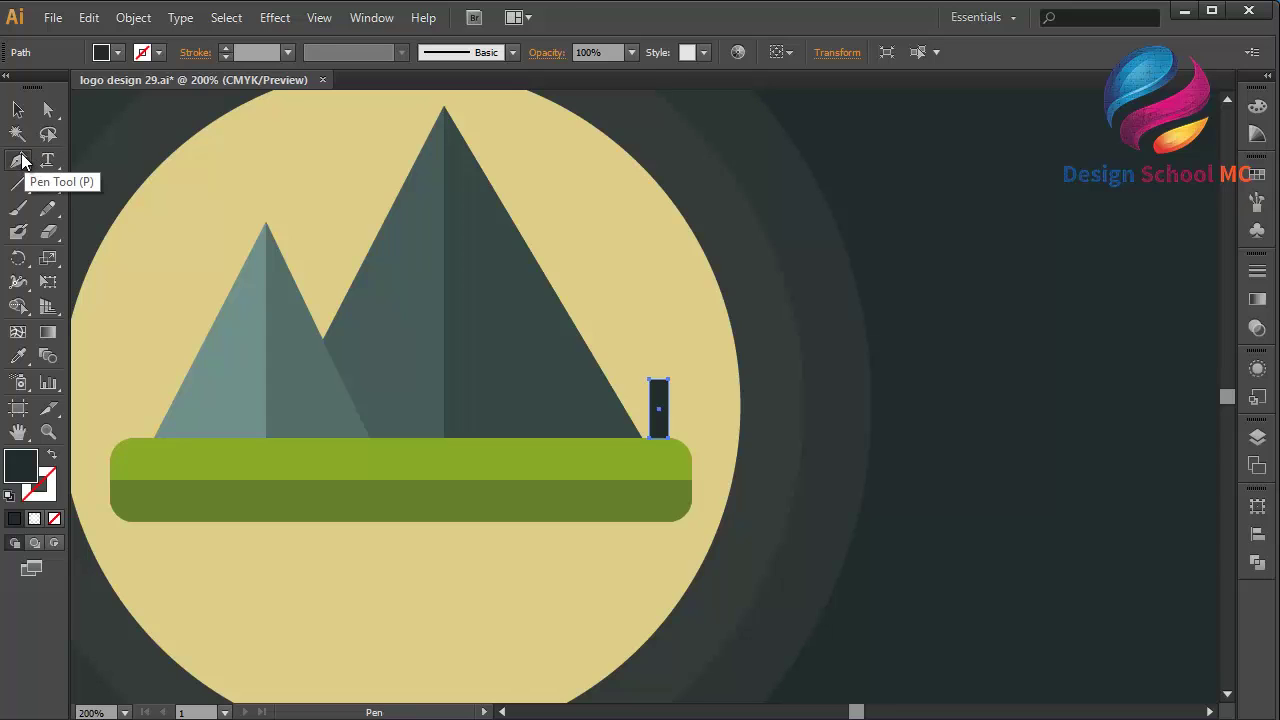
click(658, 263)
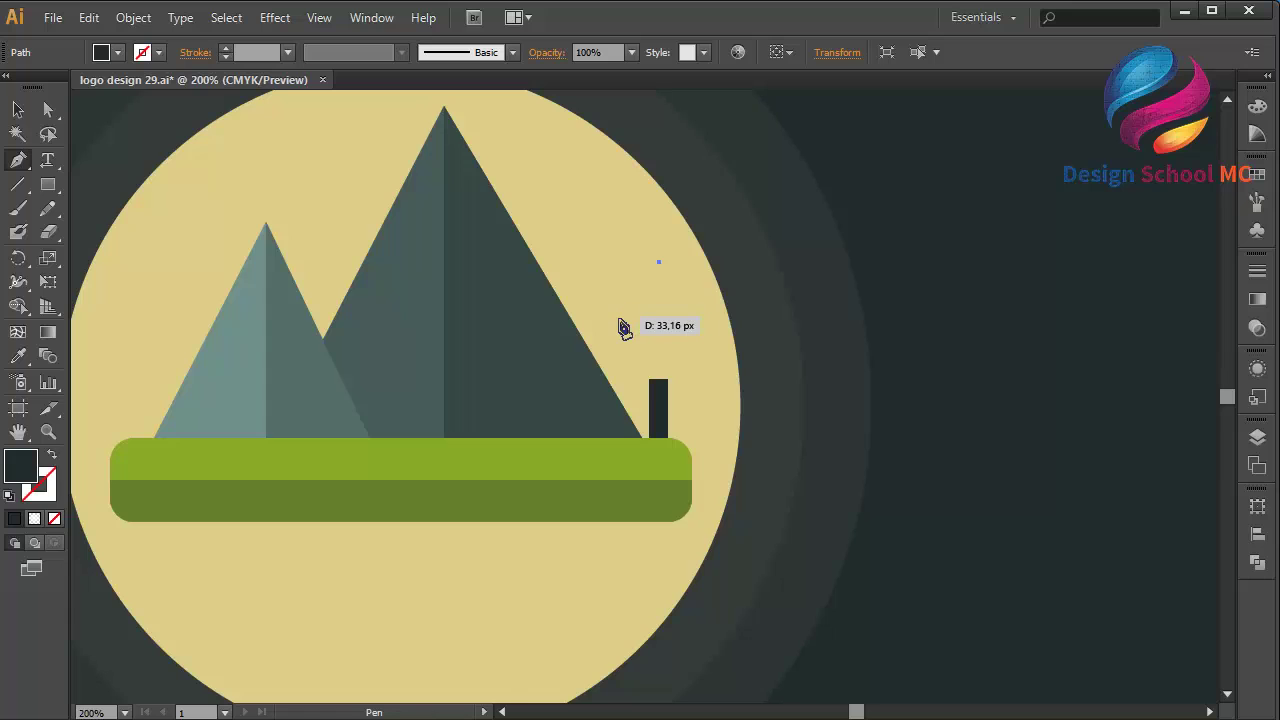
click(598, 400)
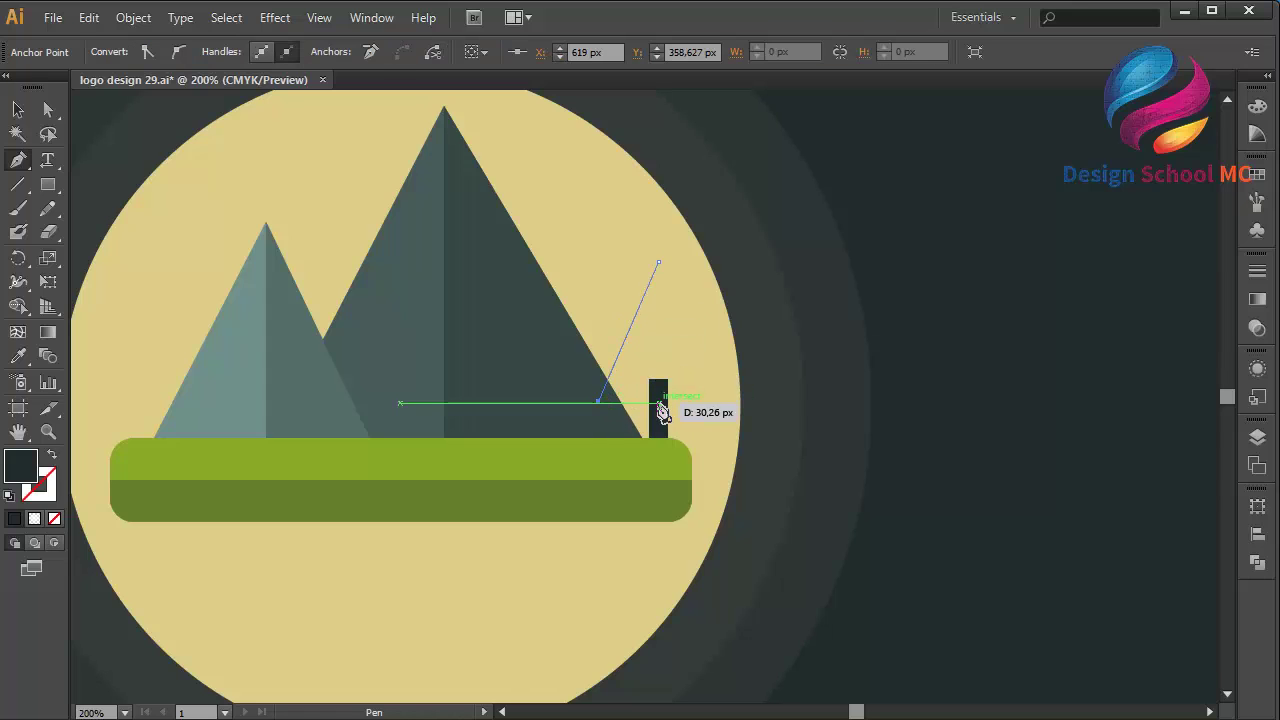
click(658, 401)
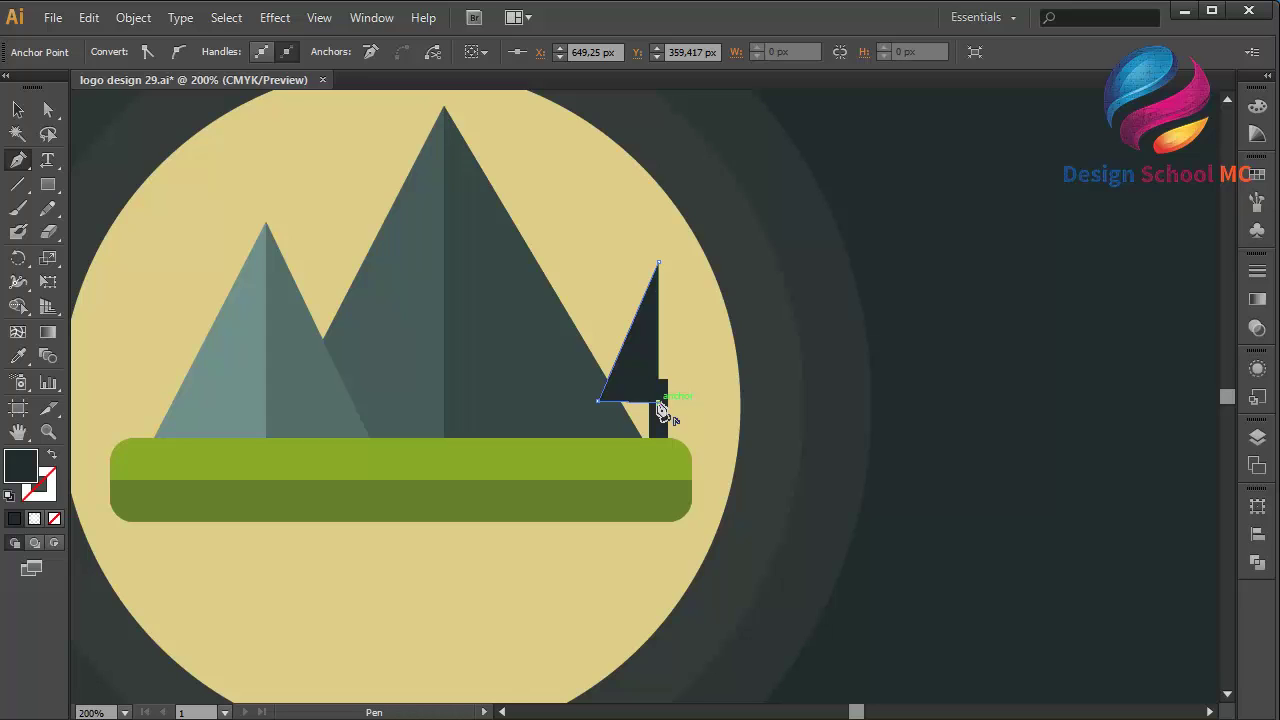
drag(658, 401, 658, 392)
click(716, 401)
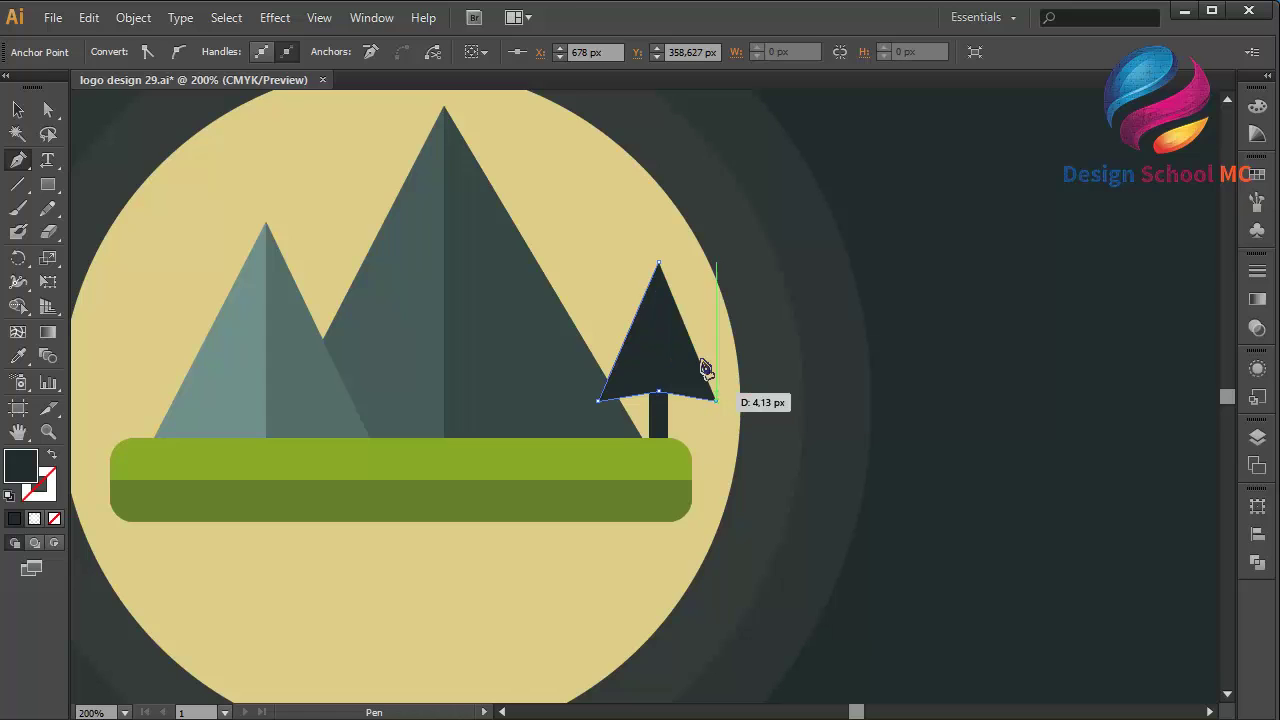
click(659, 266)
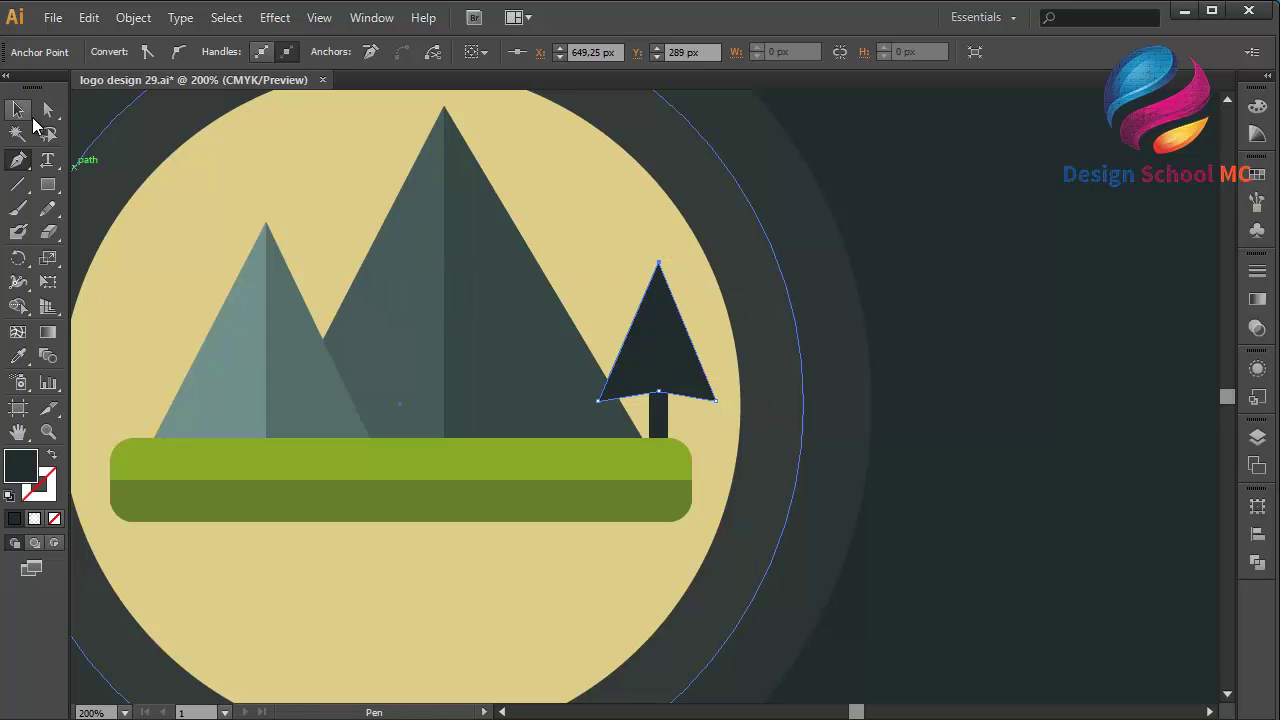
Step: Draw a second closed arrowhead shape with a deeper base notch, overlapping the top of the lower foliage at the same width
click(658, 221)
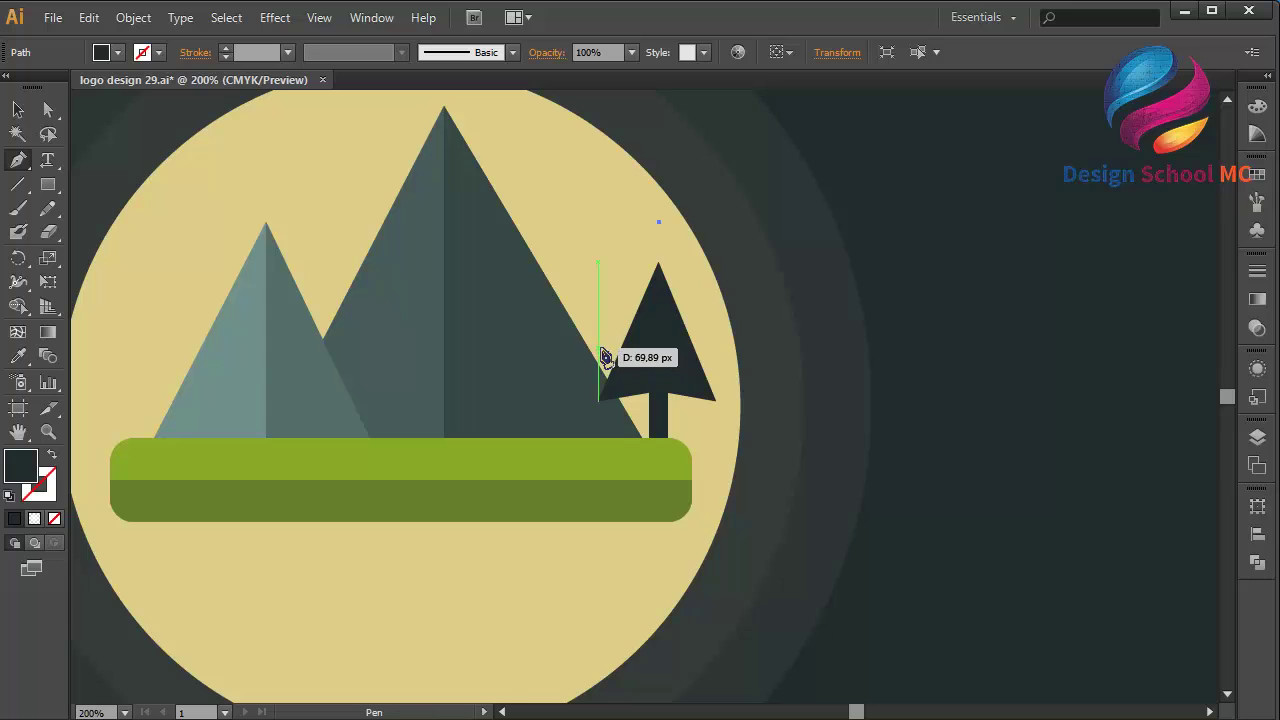
click(599, 346)
click(658, 318)
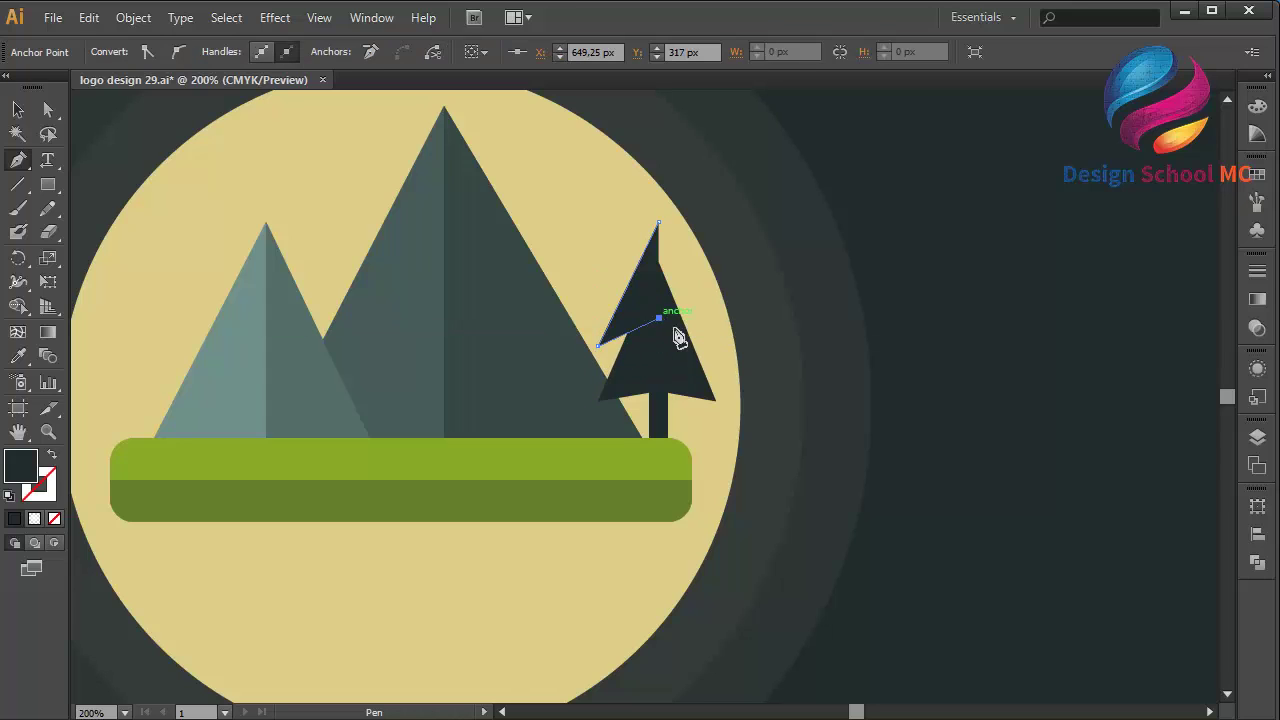
click(716, 346)
click(659, 223)
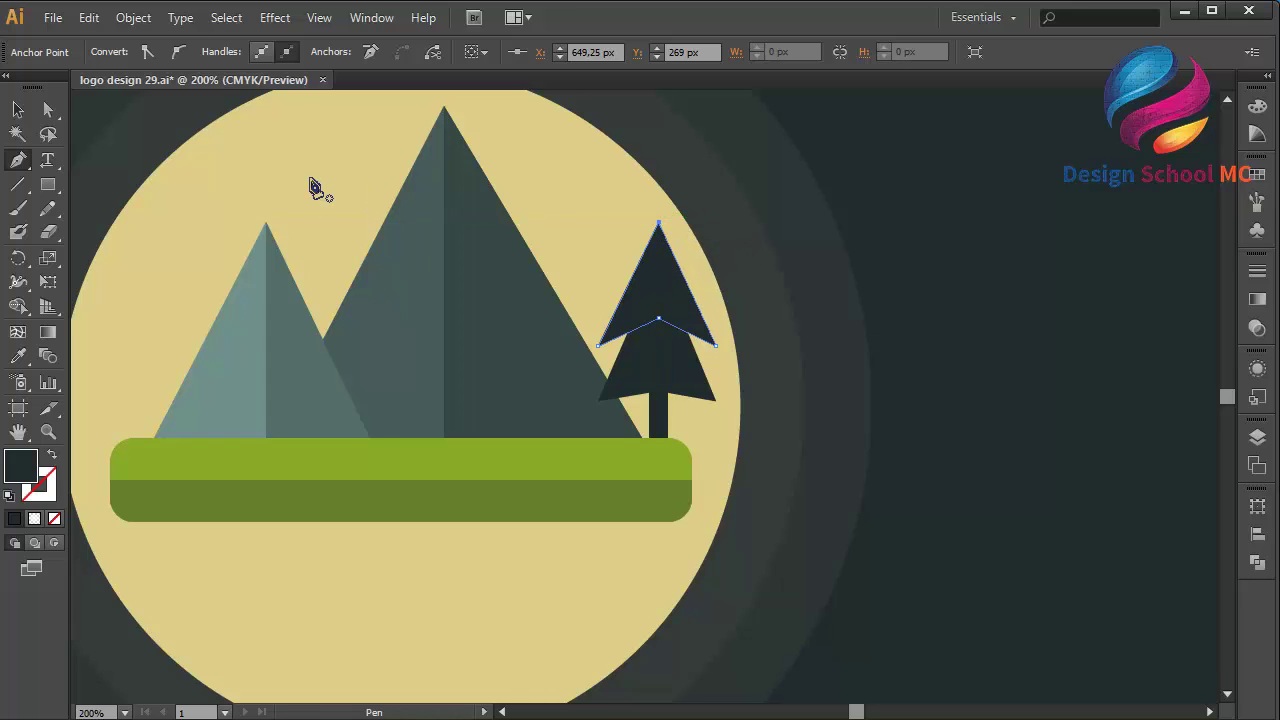
Step: Fill the tree's upper foliage with the light green swatch and the lower foliage with the dark olive-green swatch
click(20, 110)
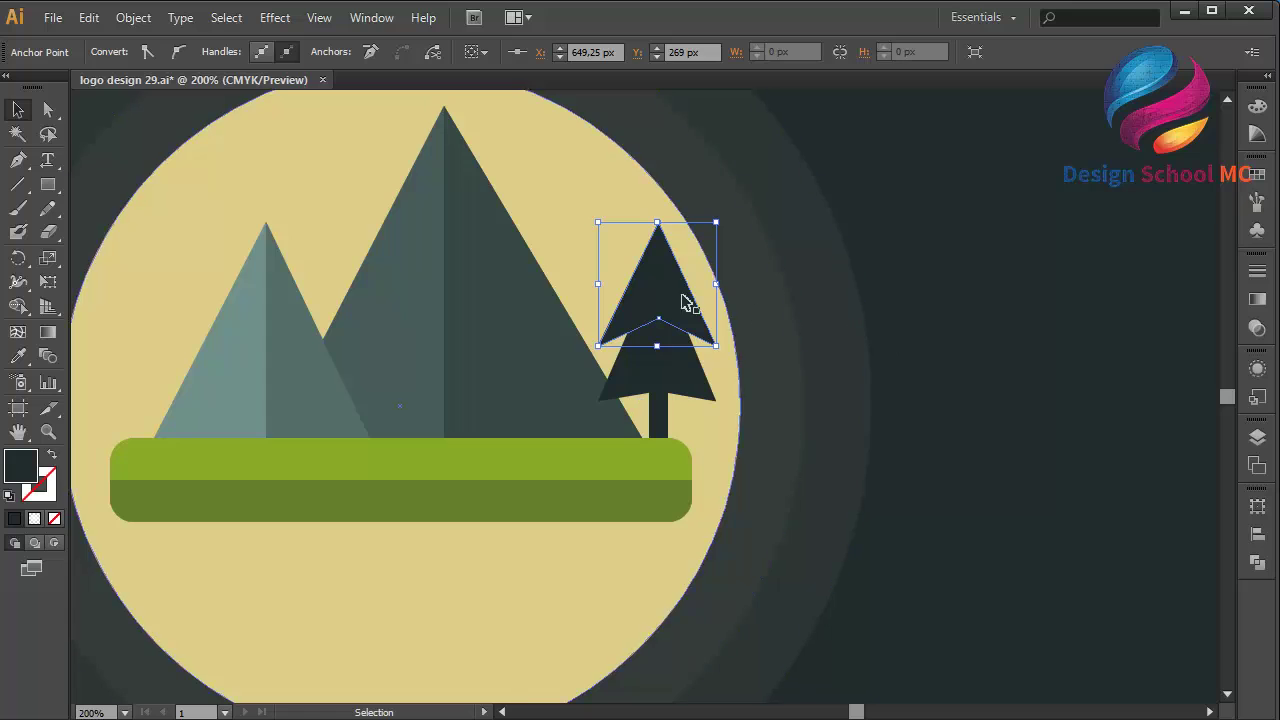
click(1257, 175)
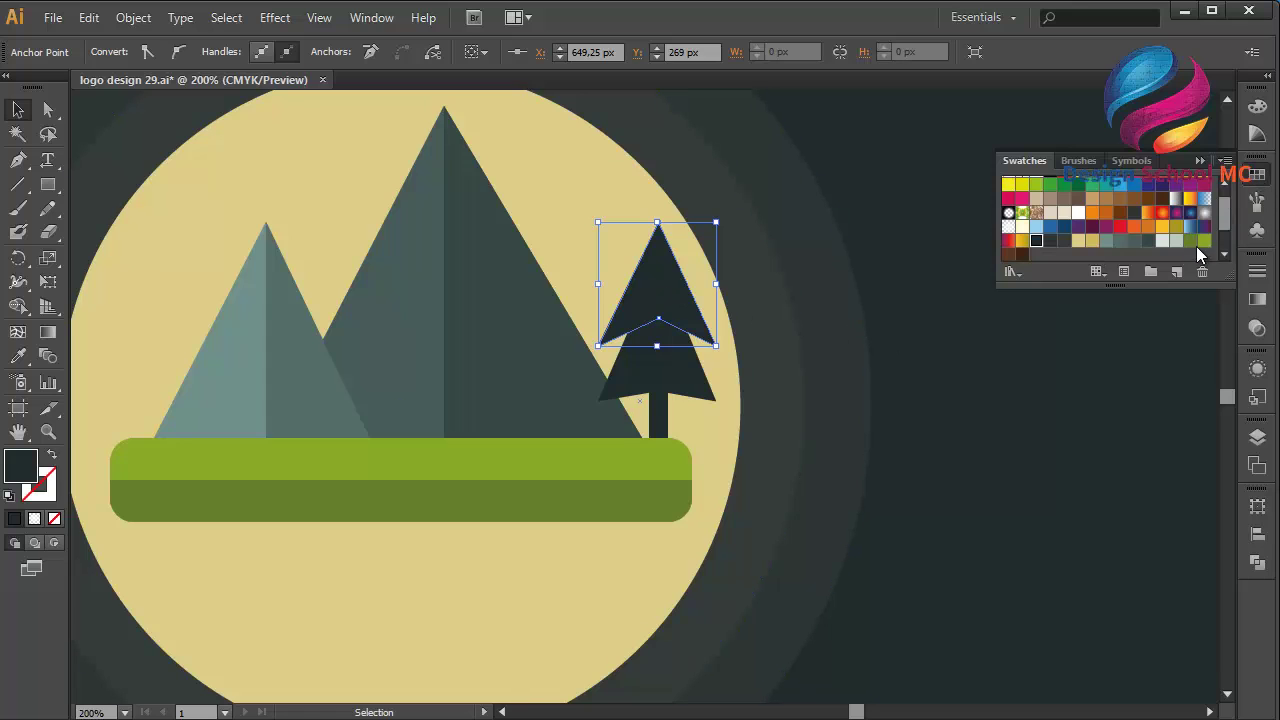
click(1203, 241)
click(666, 363)
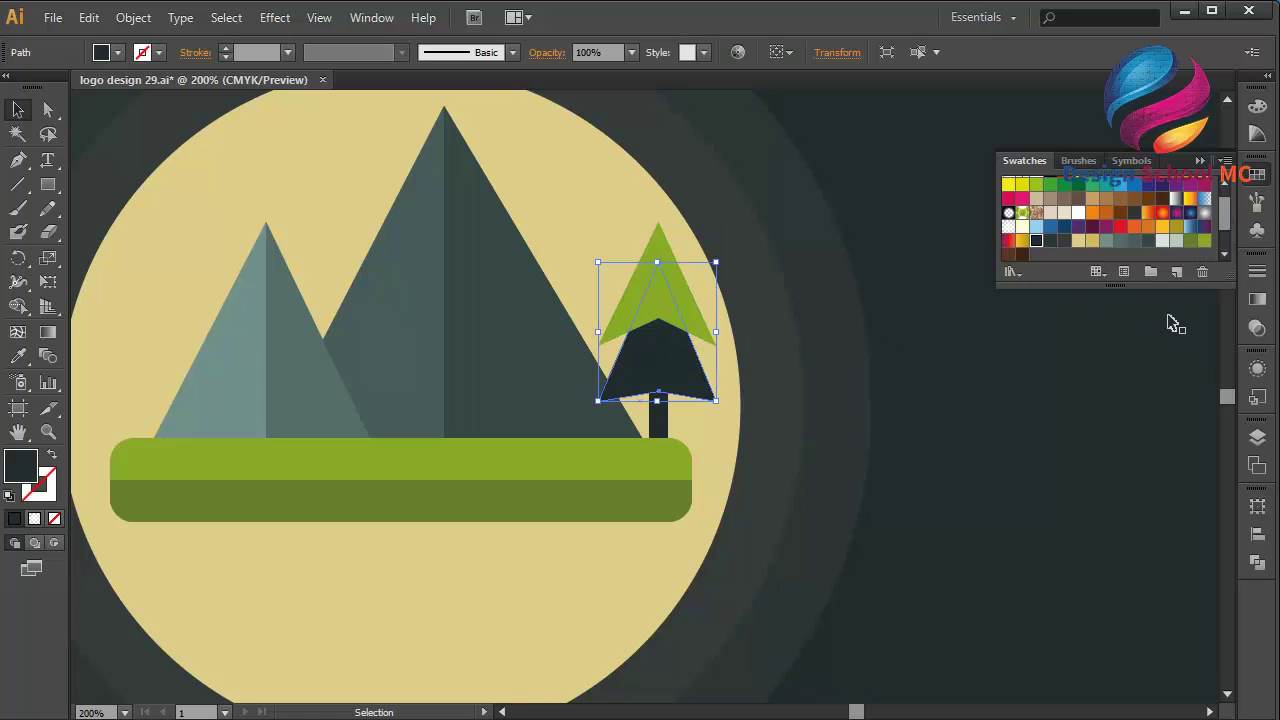
click(1190, 242)
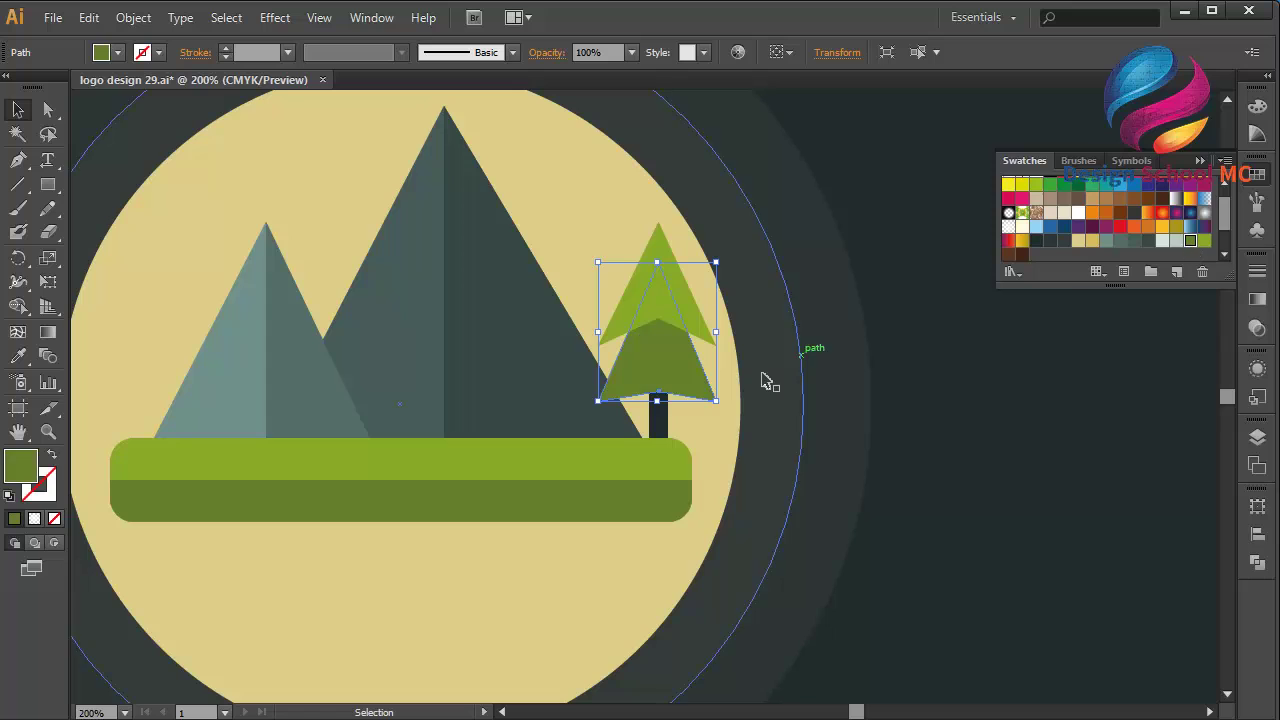
Step: Fill the tree trunk with the dark brown swatch
click(661, 421)
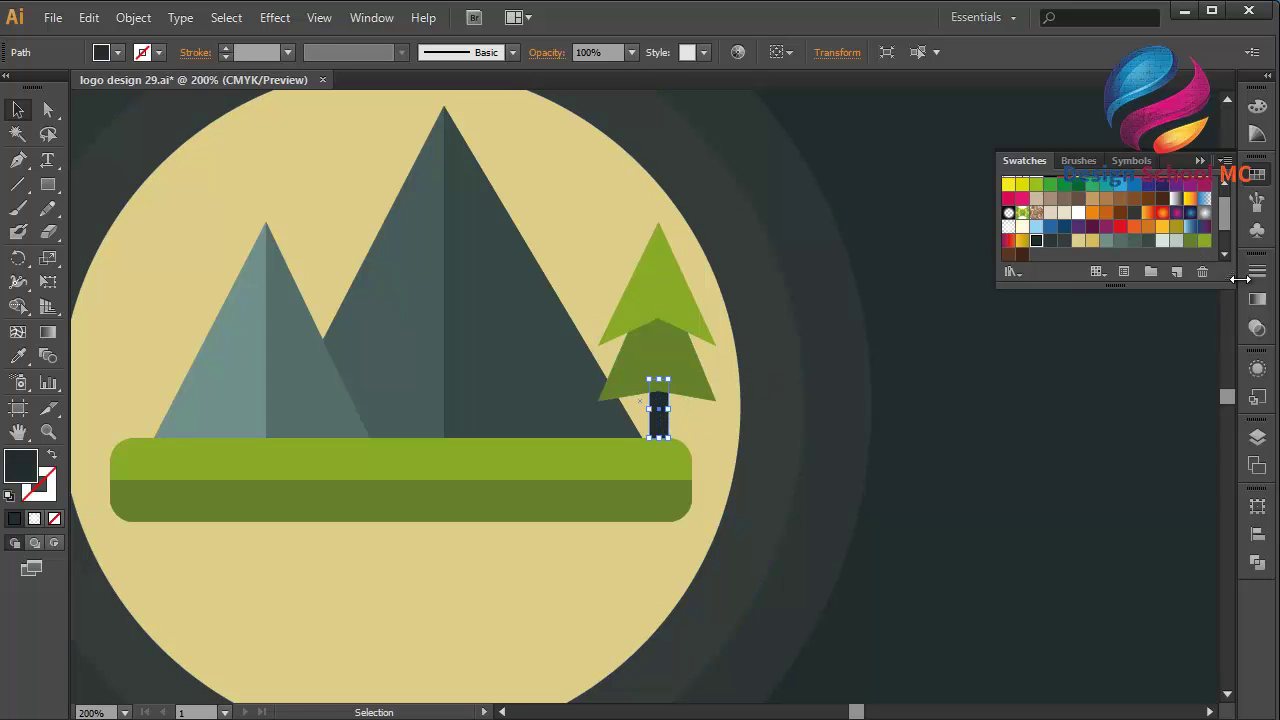
scroll(1057, 255, down, 2)
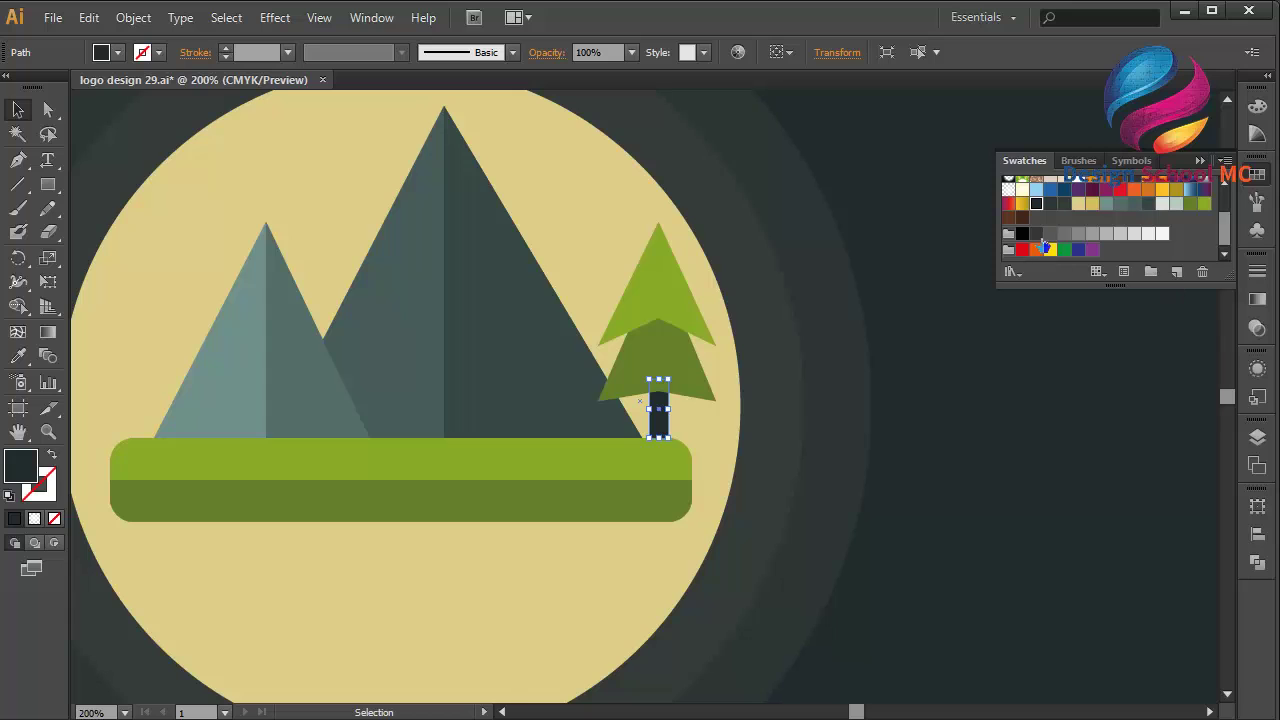
click(1022, 217)
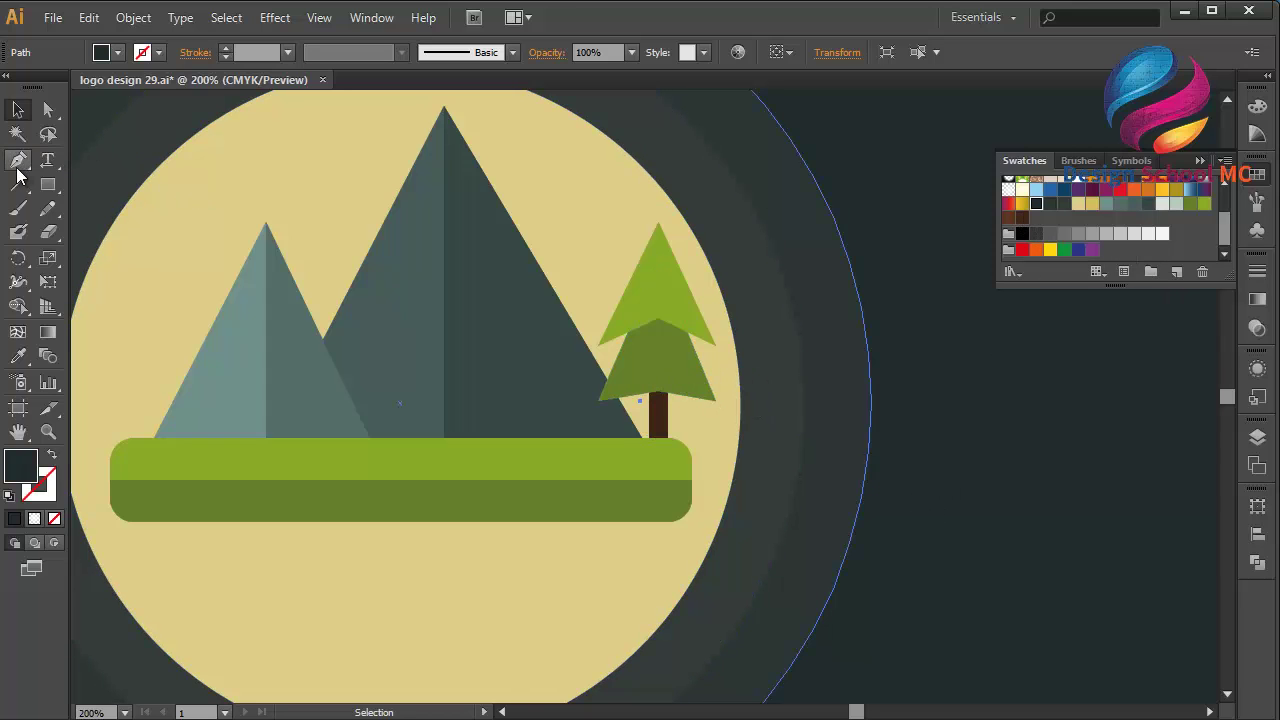
Step: Draw a tall rectangle starting at the tree's vertical centre line and covering its entire right half
drag(47, 184, 131, 181)
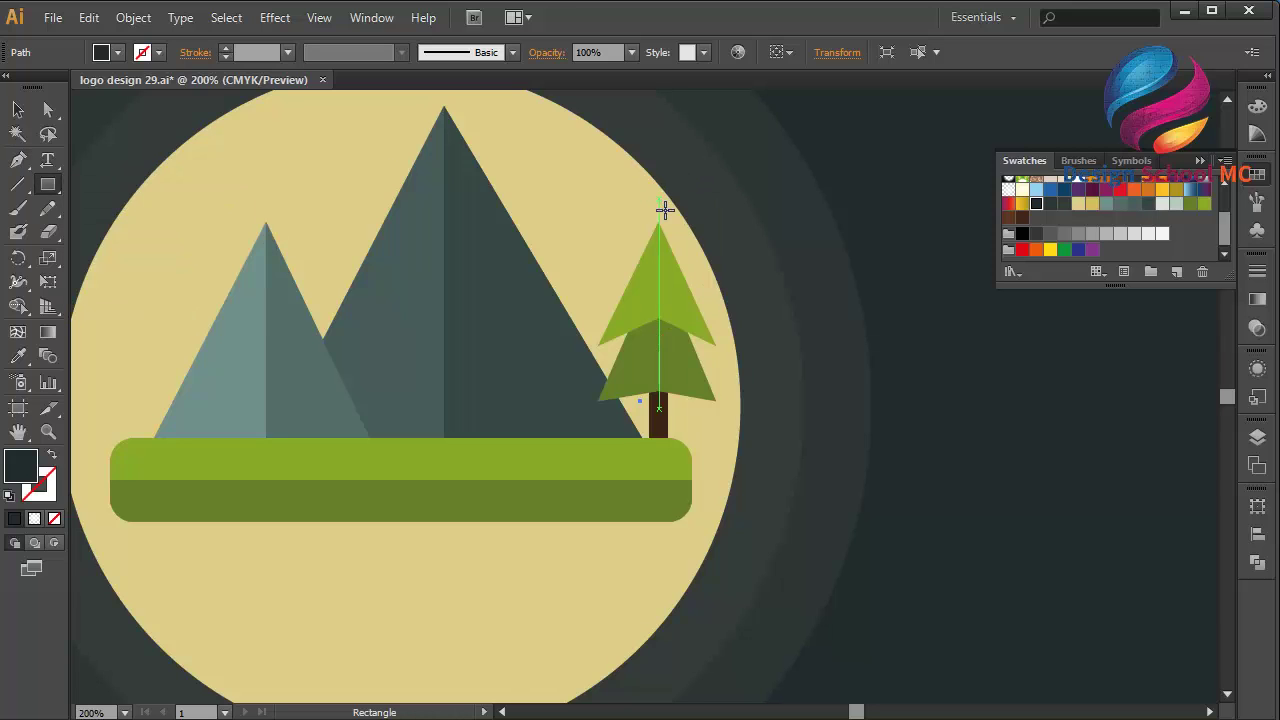
drag(659, 200, 788, 463)
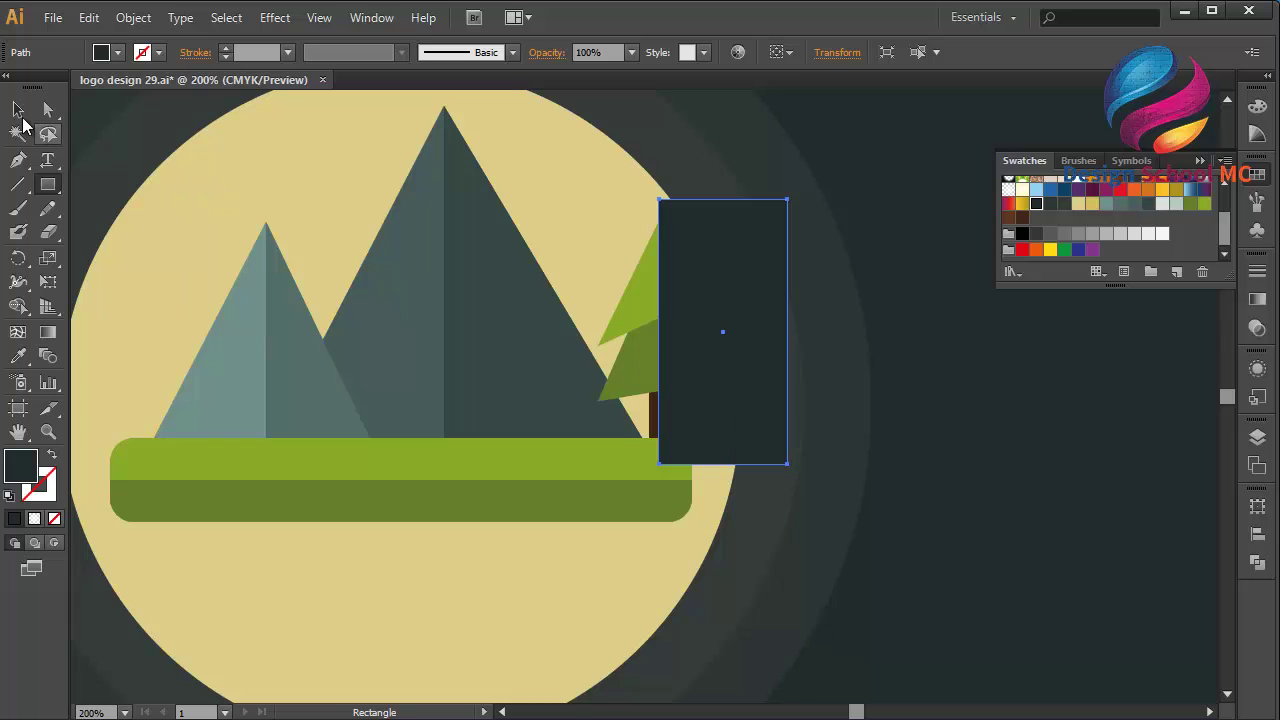
click(18, 110)
Step: Copy the covering rectangle and paste two copies in front of it
click(89, 17)
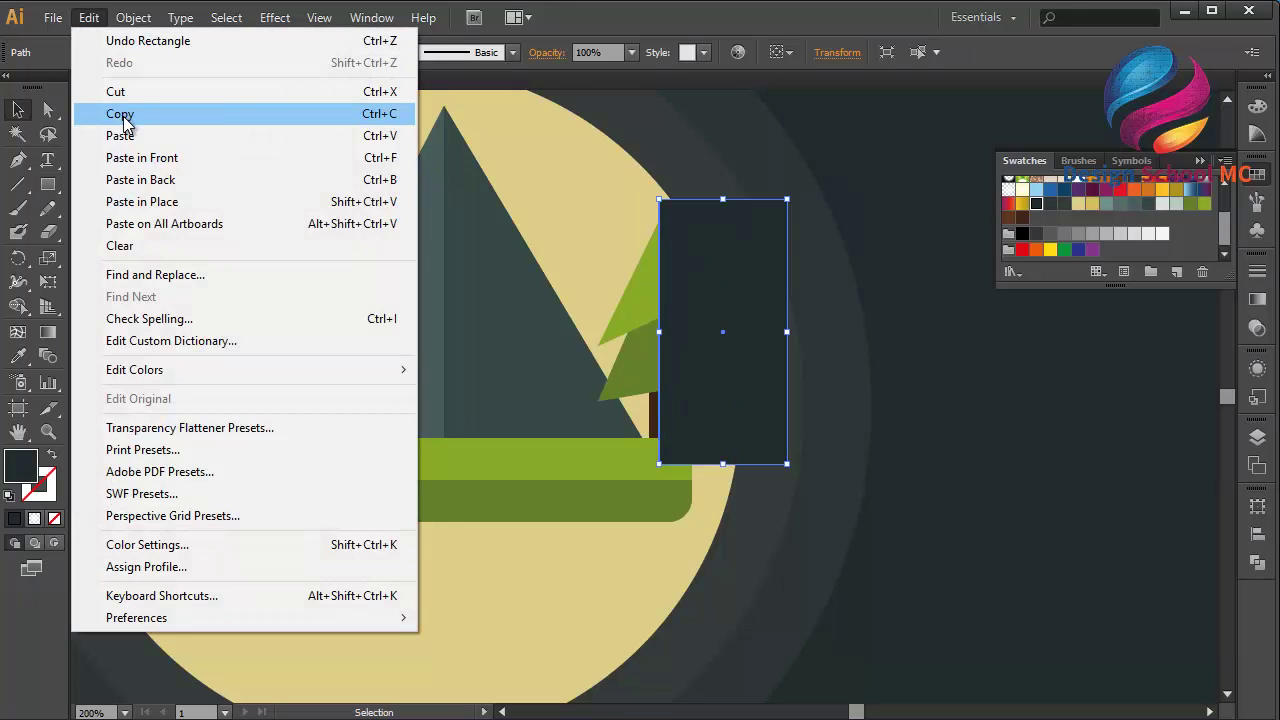
click(122, 116)
click(89, 17)
click(142, 157)
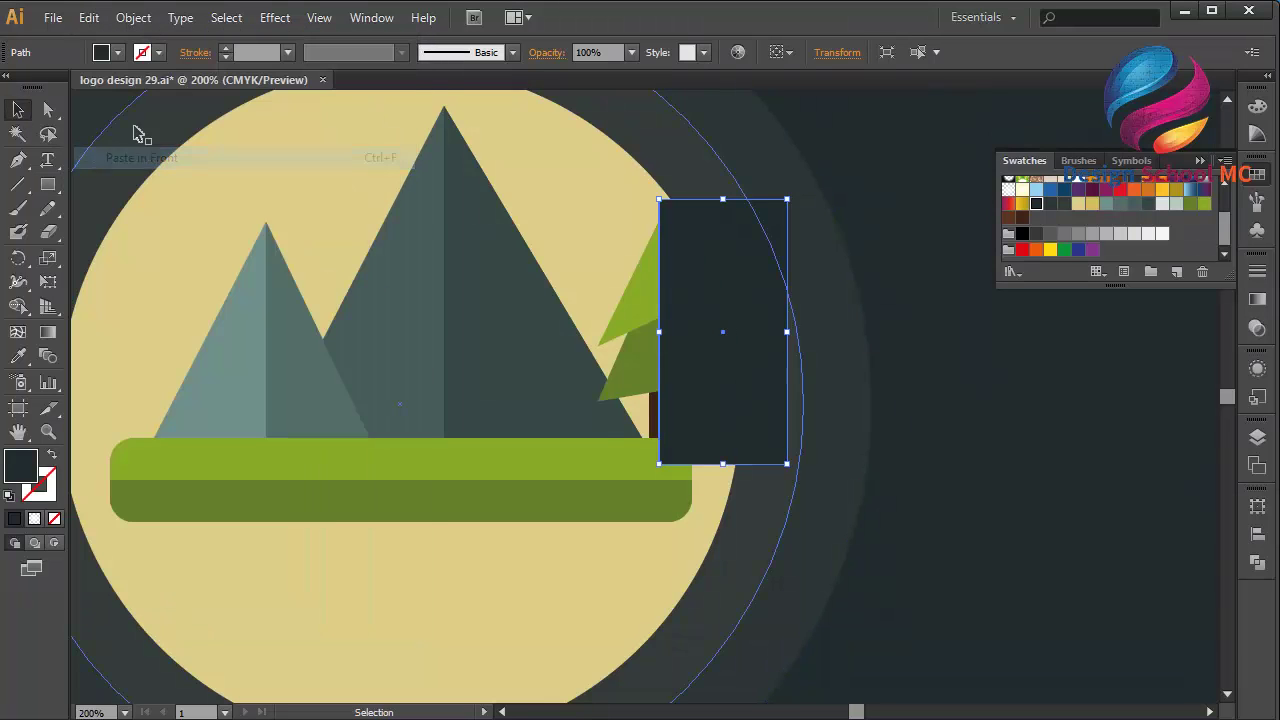
click(96, 19)
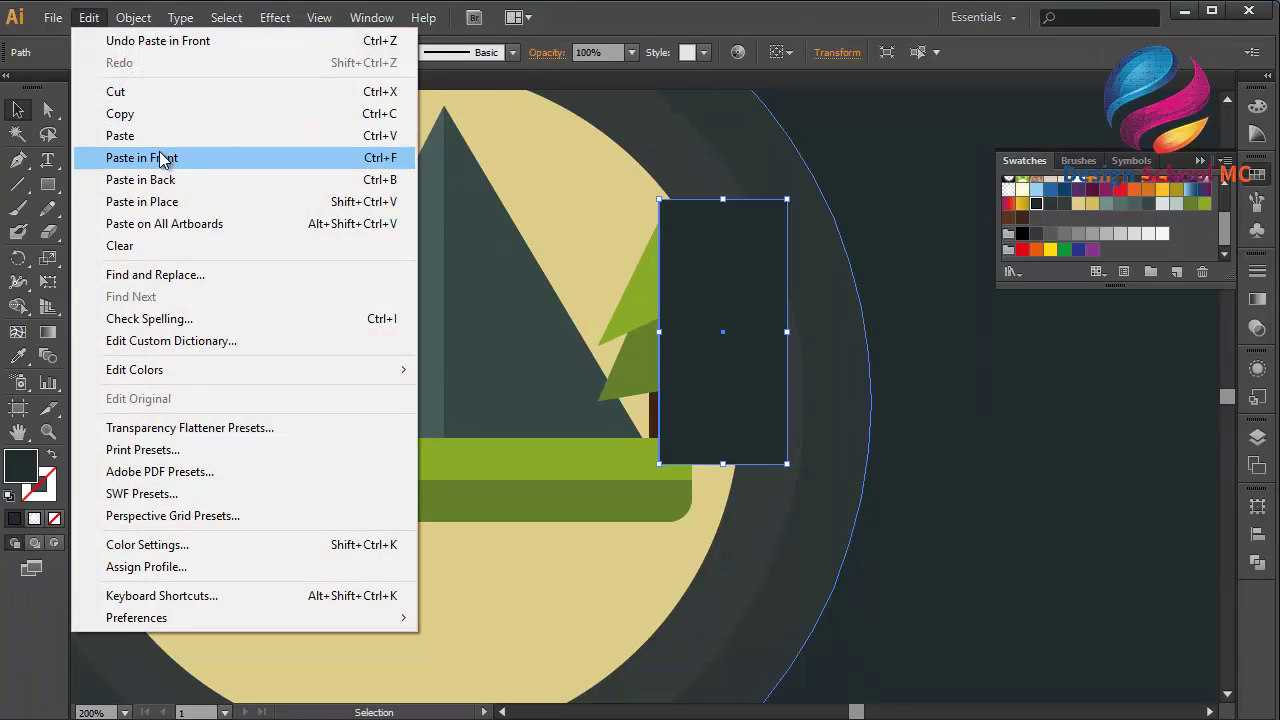
click(160, 157)
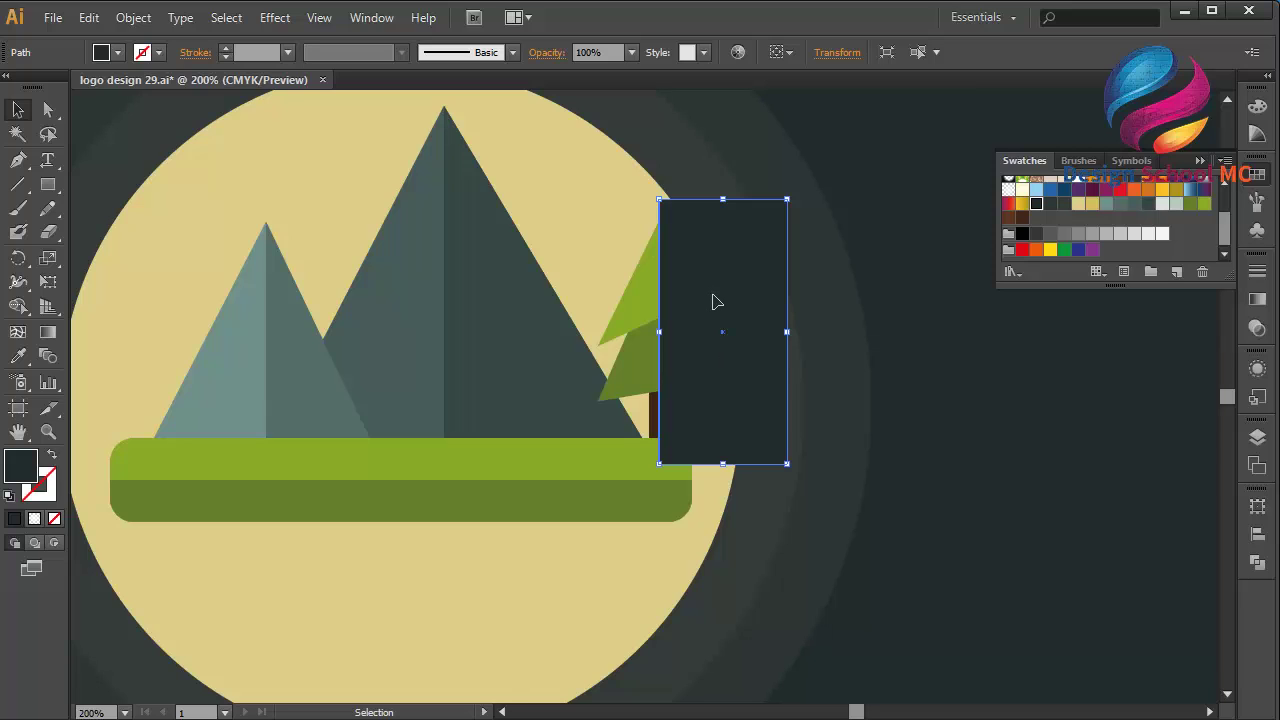
Step: Copy the upper and lower foliage shapes without the trunk and paste the copies in front
click(649, 306)
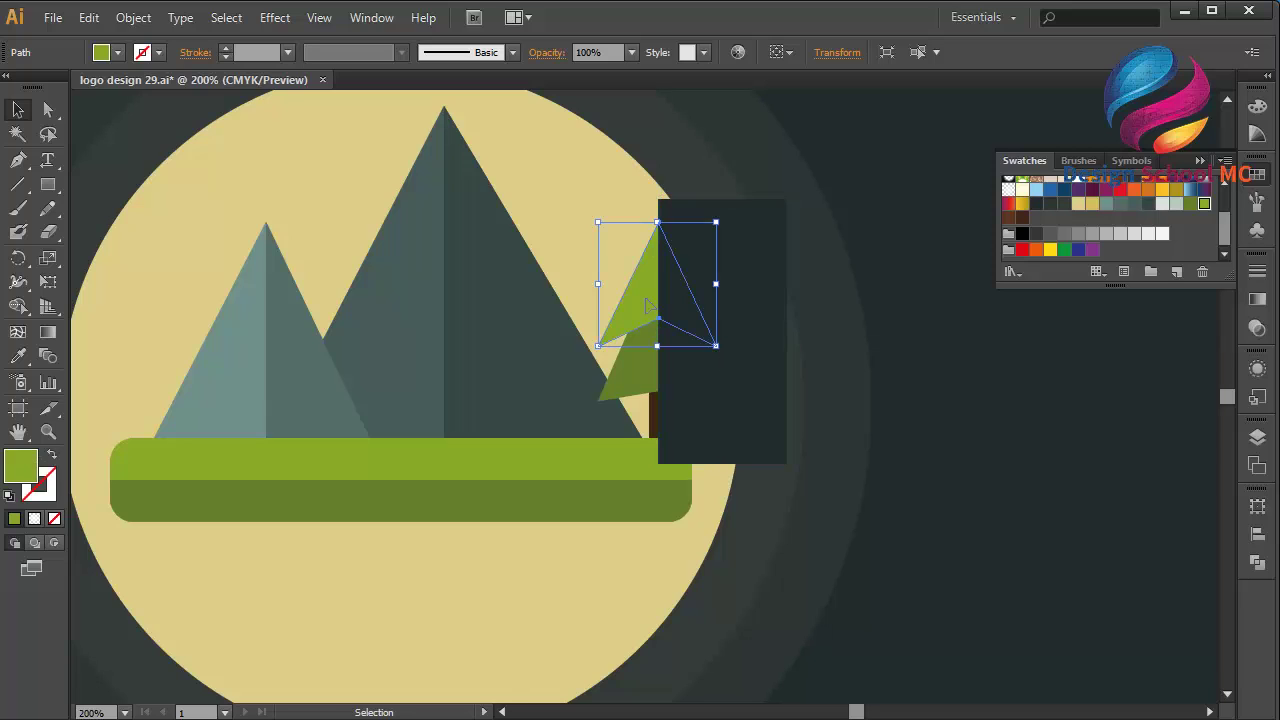
shift+click(648, 343)
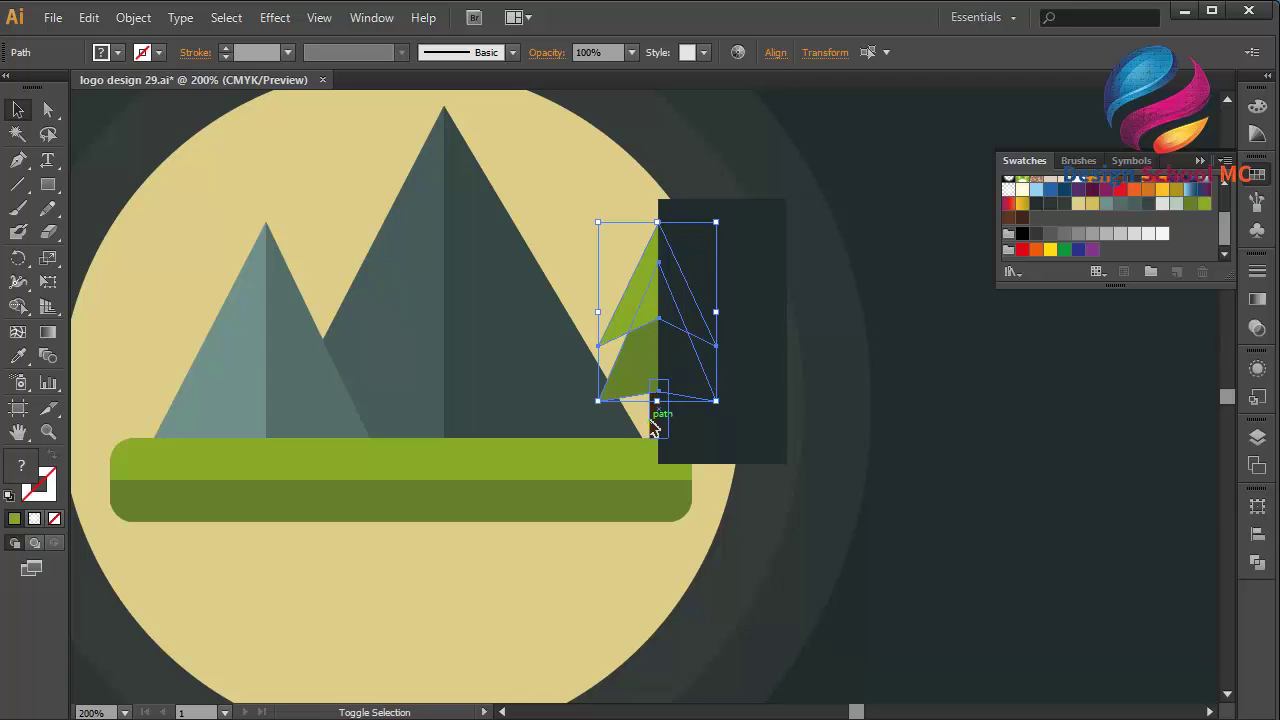
shift+click(655, 422)
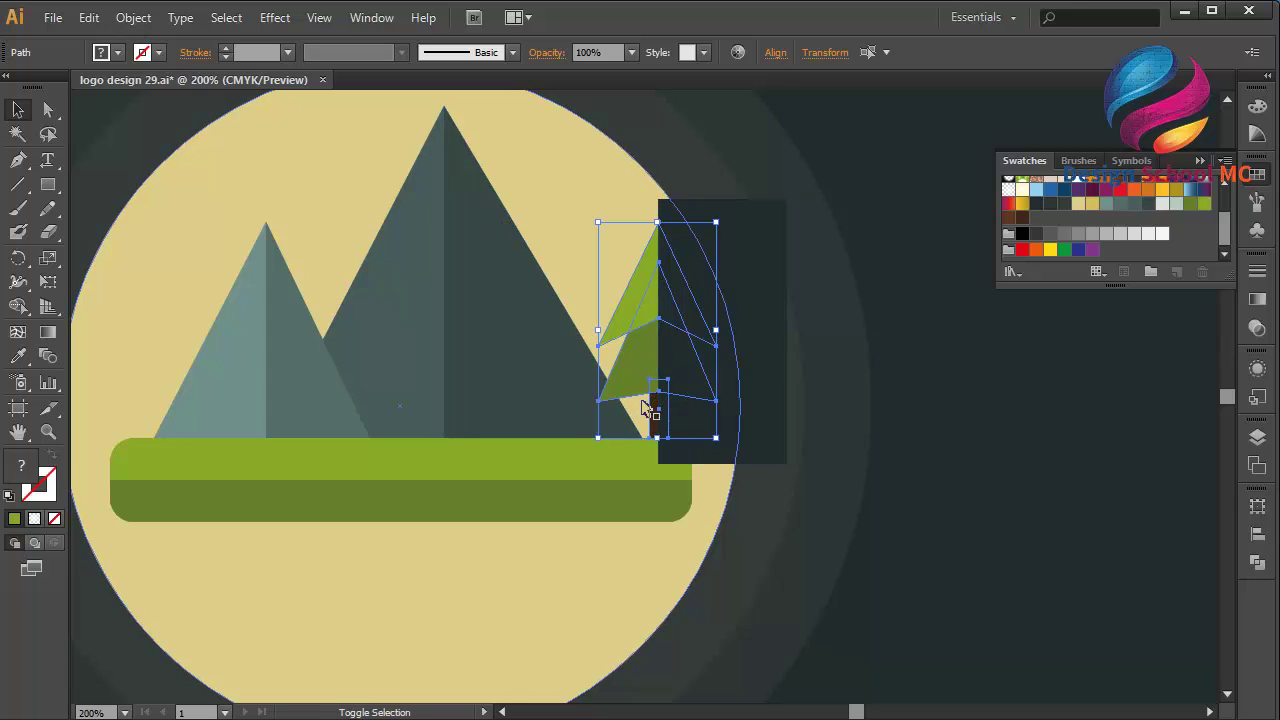
shift+click(656, 418)
click(89, 17)
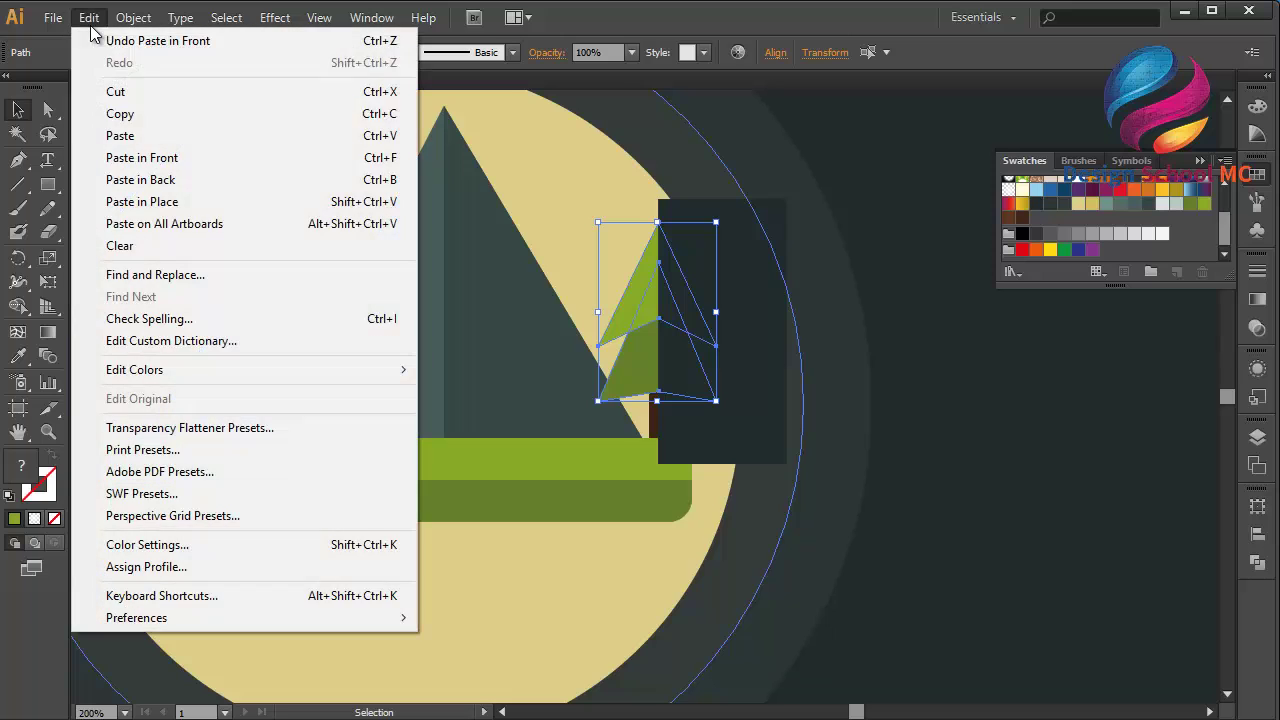
click(134, 114)
click(89, 17)
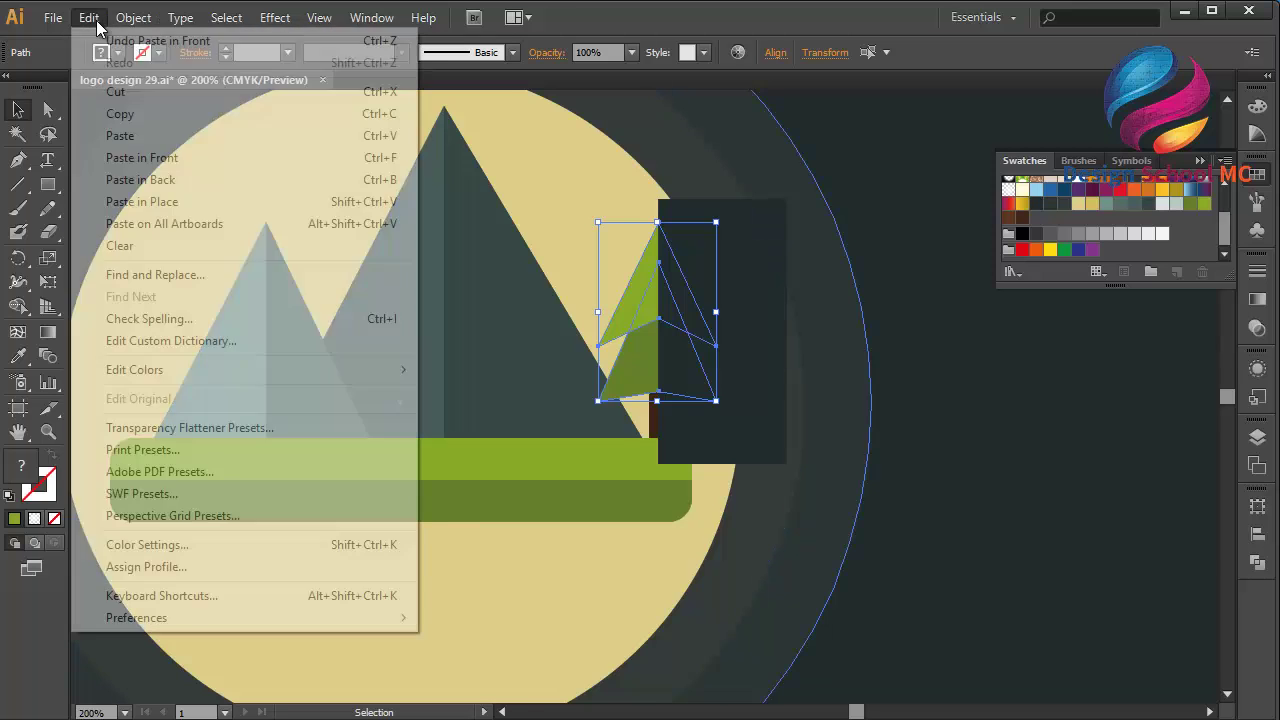
click(143, 157)
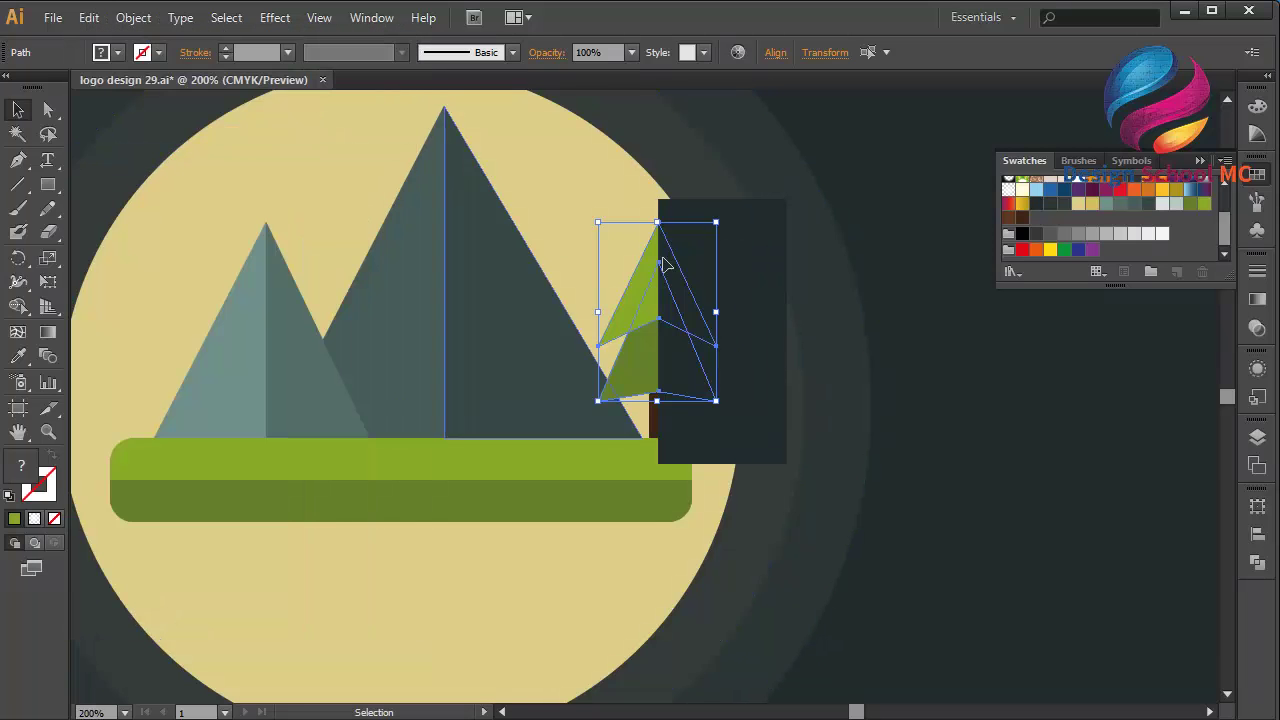
Step: Subtract one covering rectangle from the upper foliage copy with Minus Front, keeping only its left half
click(757, 286)
shift+click(628, 300)
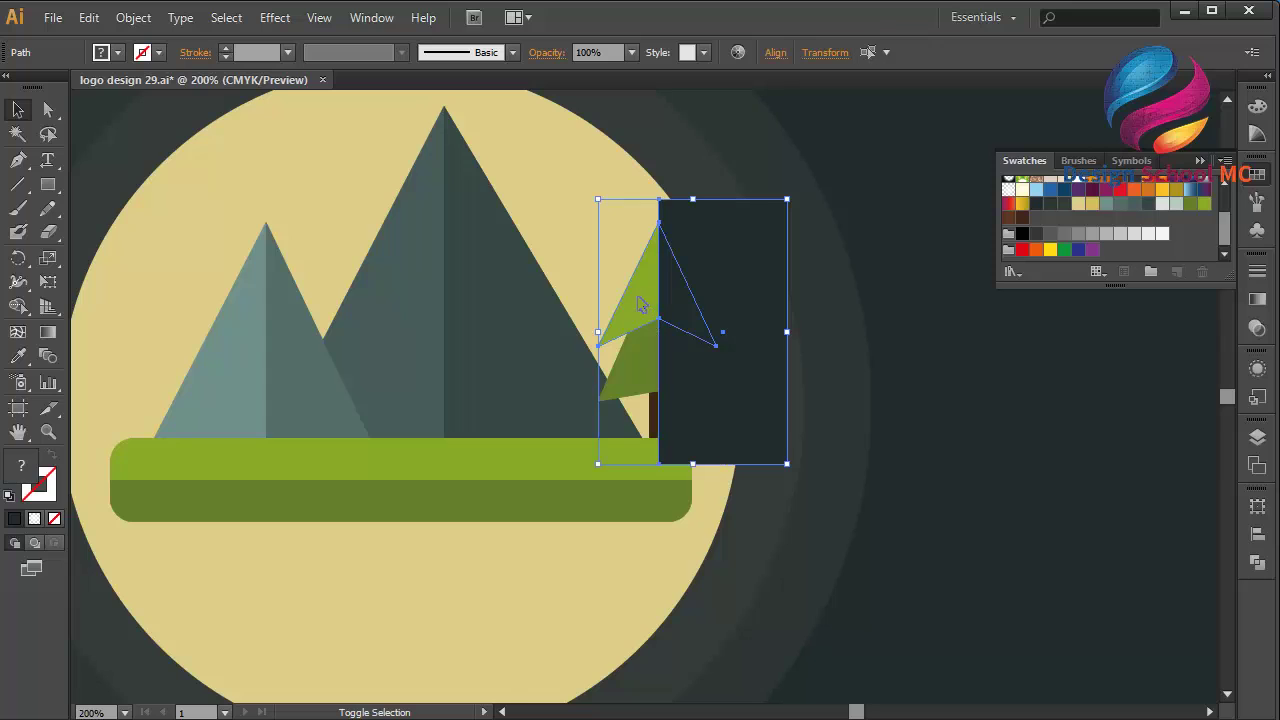
click(1258, 562)
click(1057, 537)
Step: Cut the lower foliage copy down to its left half by subtracting another covering rectangle with Minus Front
click(652, 375)
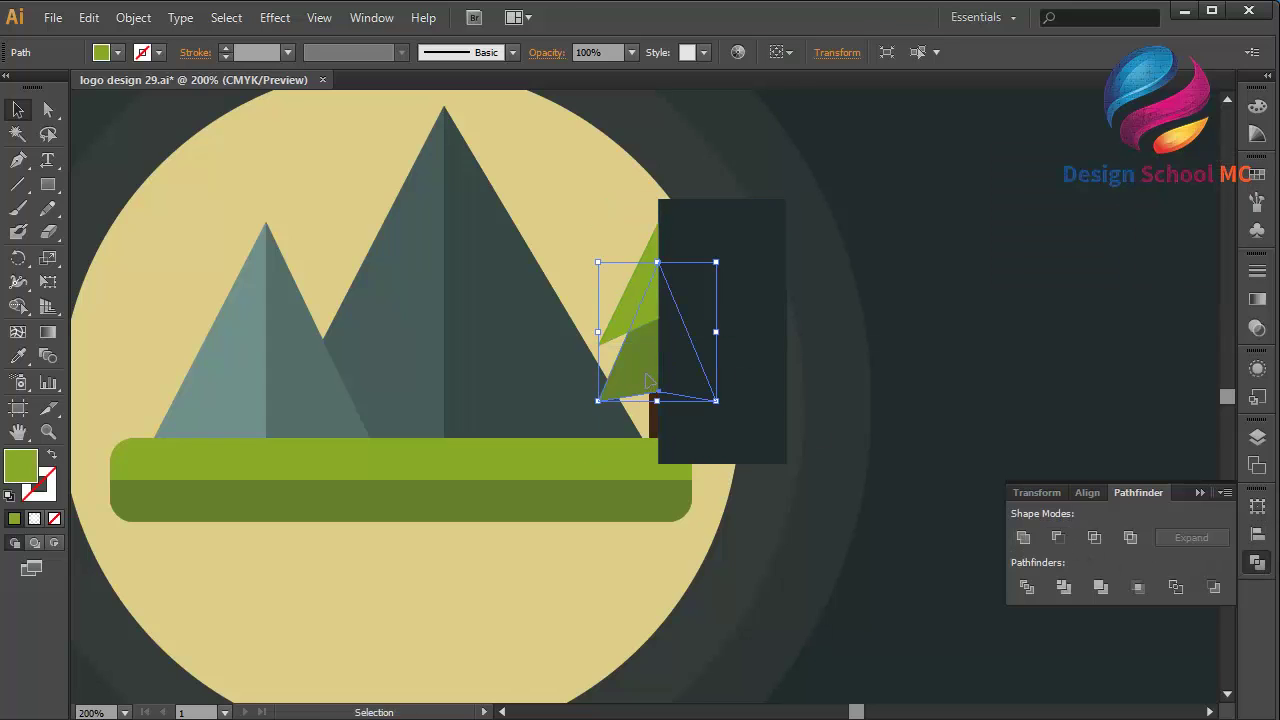
shift+click(754, 349)
click(1057, 537)
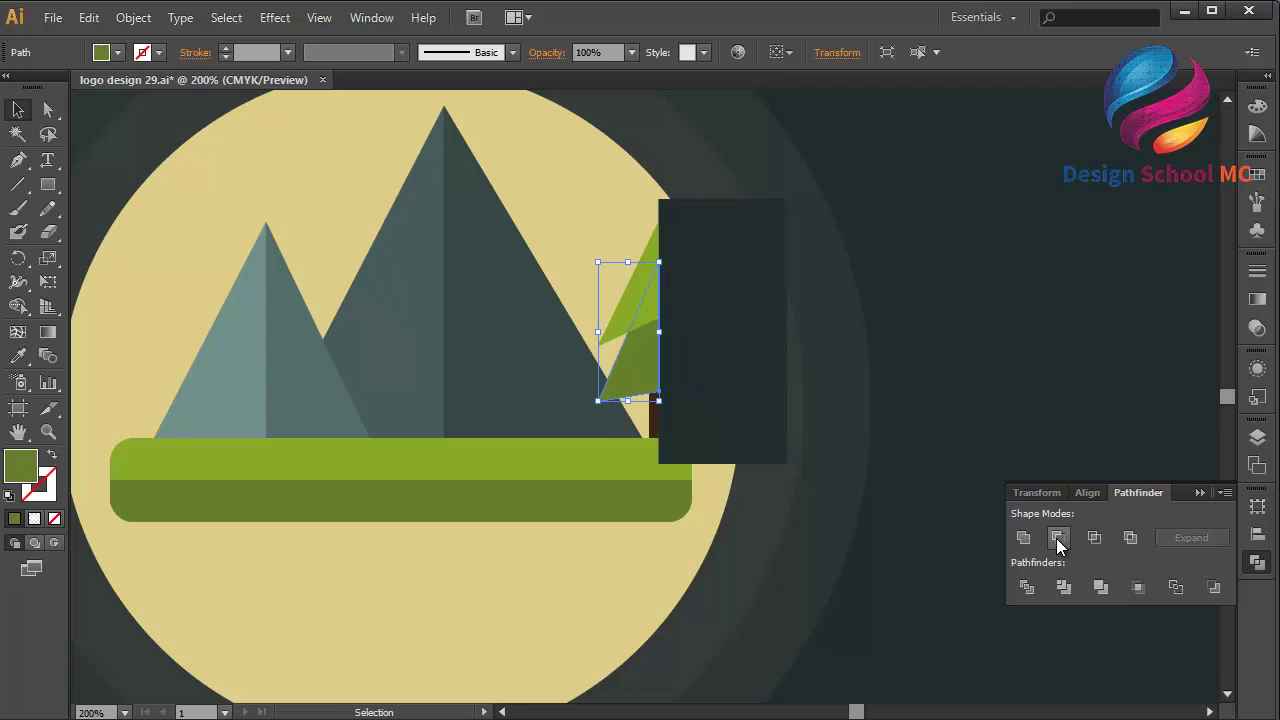
Step: Delete the remaining covering rectangle and fill the full upper foliage shape behind its left half with the darker green swatch
click(740, 398)
key(Delete)
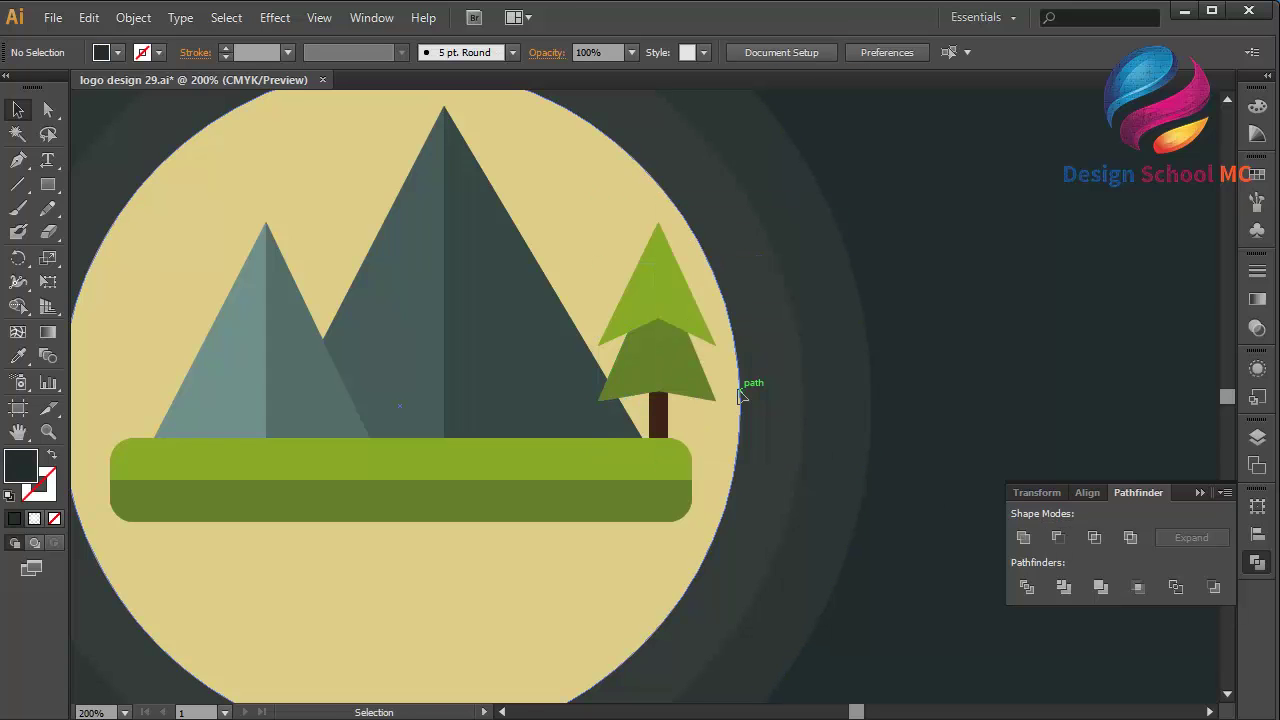
click(683, 316)
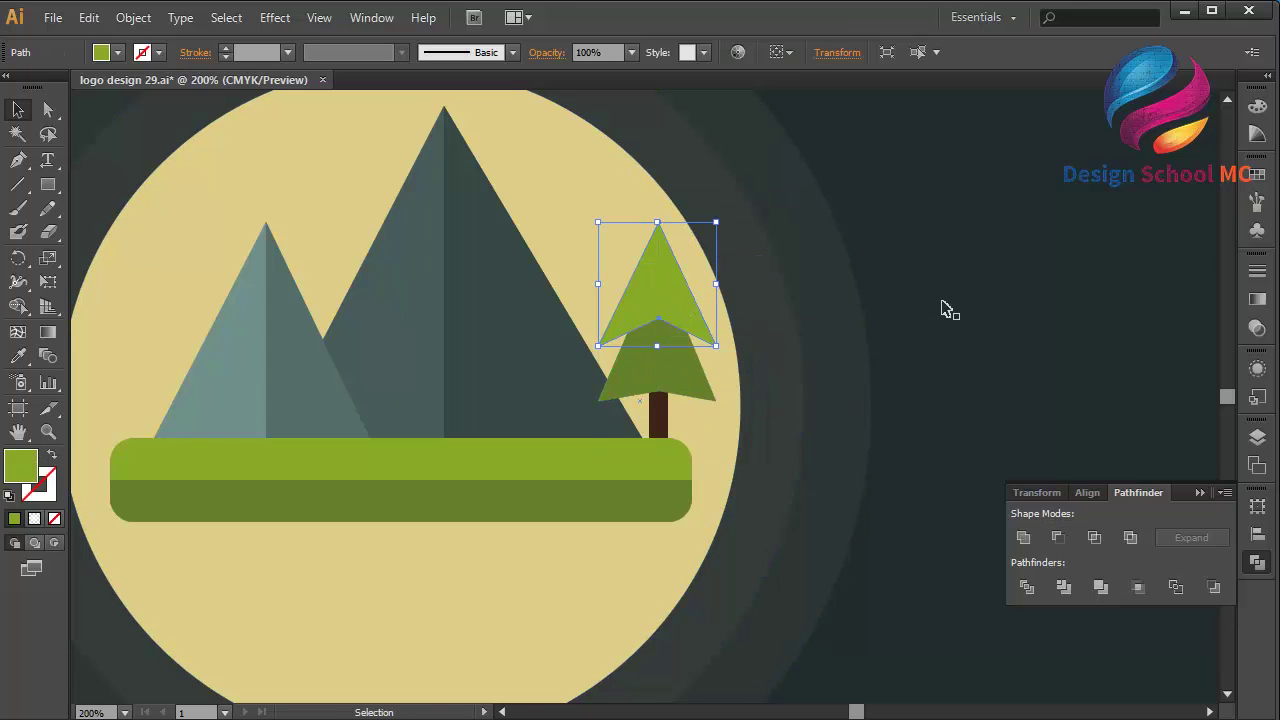
click(1258, 175)
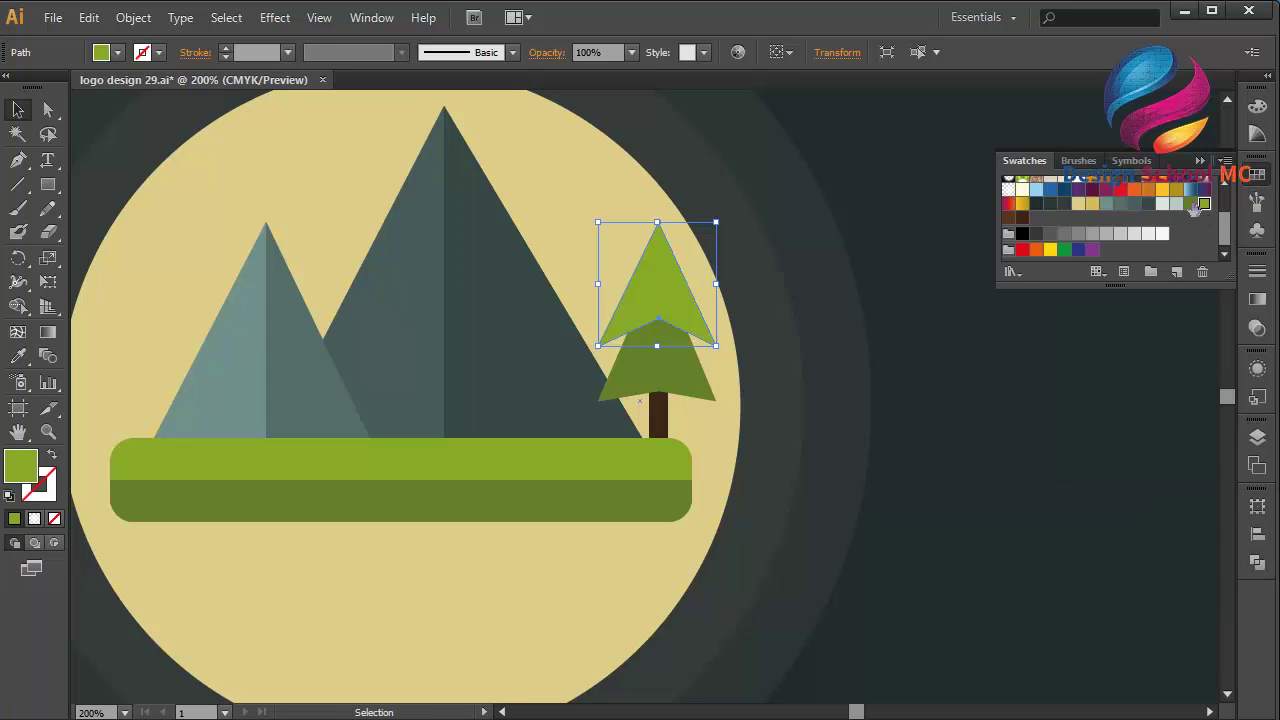
drag(1190, 203, 680, 300)
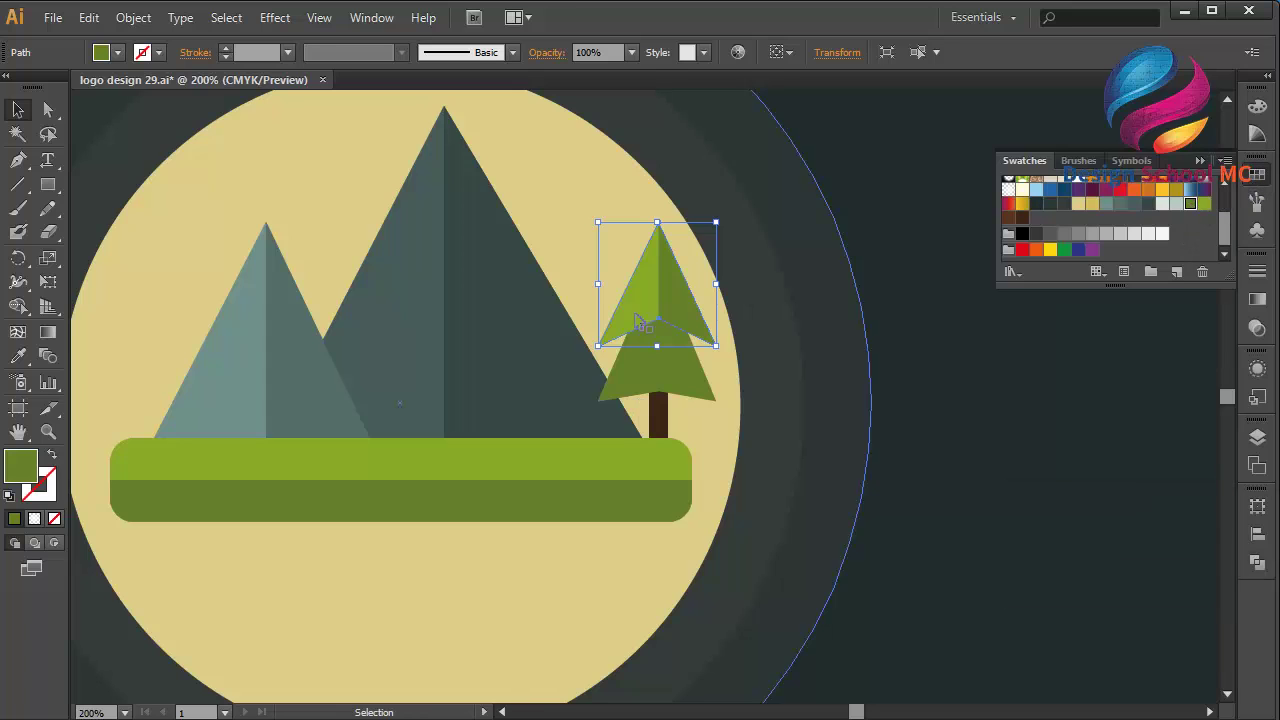
Step: Fill the full lower foliage shape behind its left half with the dark green 54681E
click(665, 368)
click(643, 377)
shift+click(710, 383)
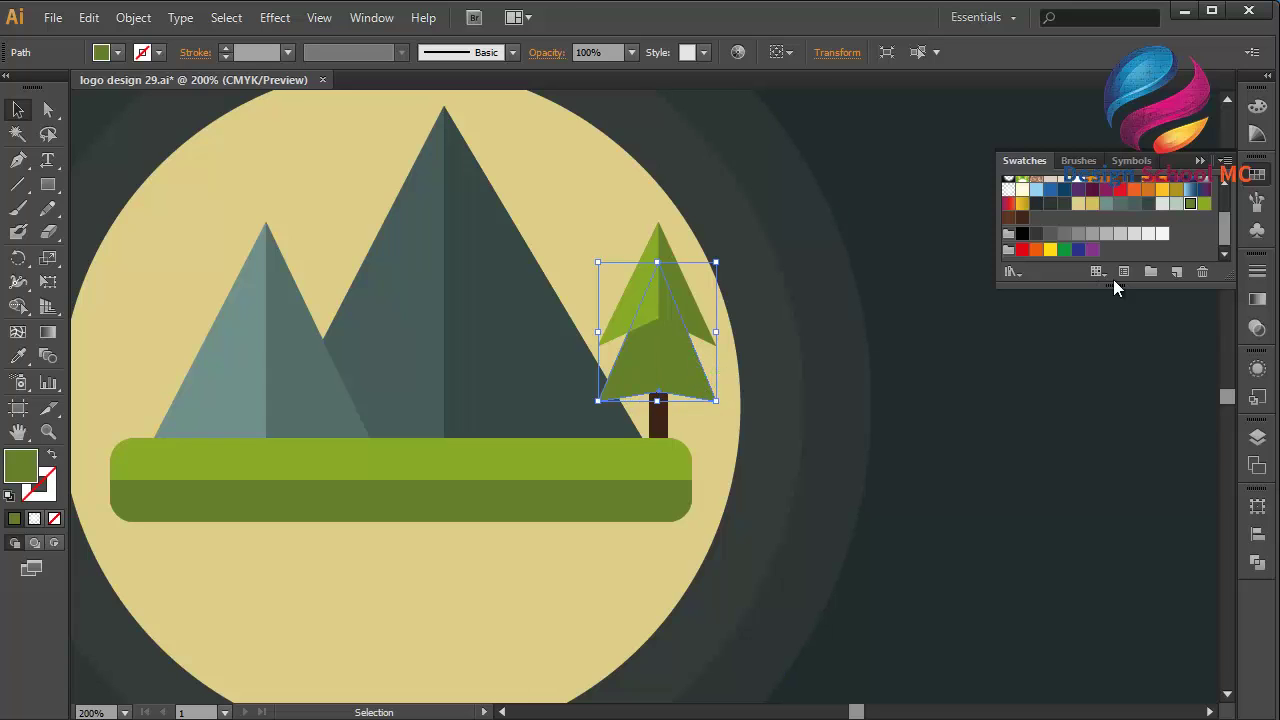
double_click(22, 470)
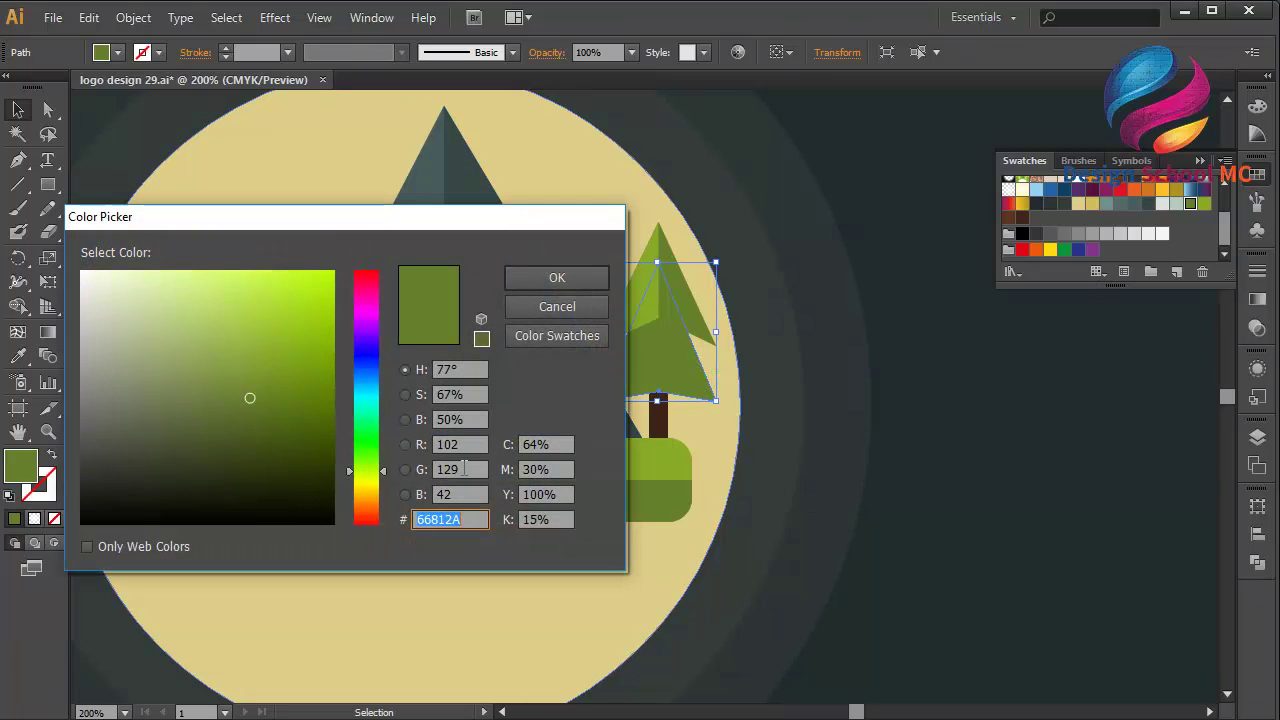
click(262, 418)
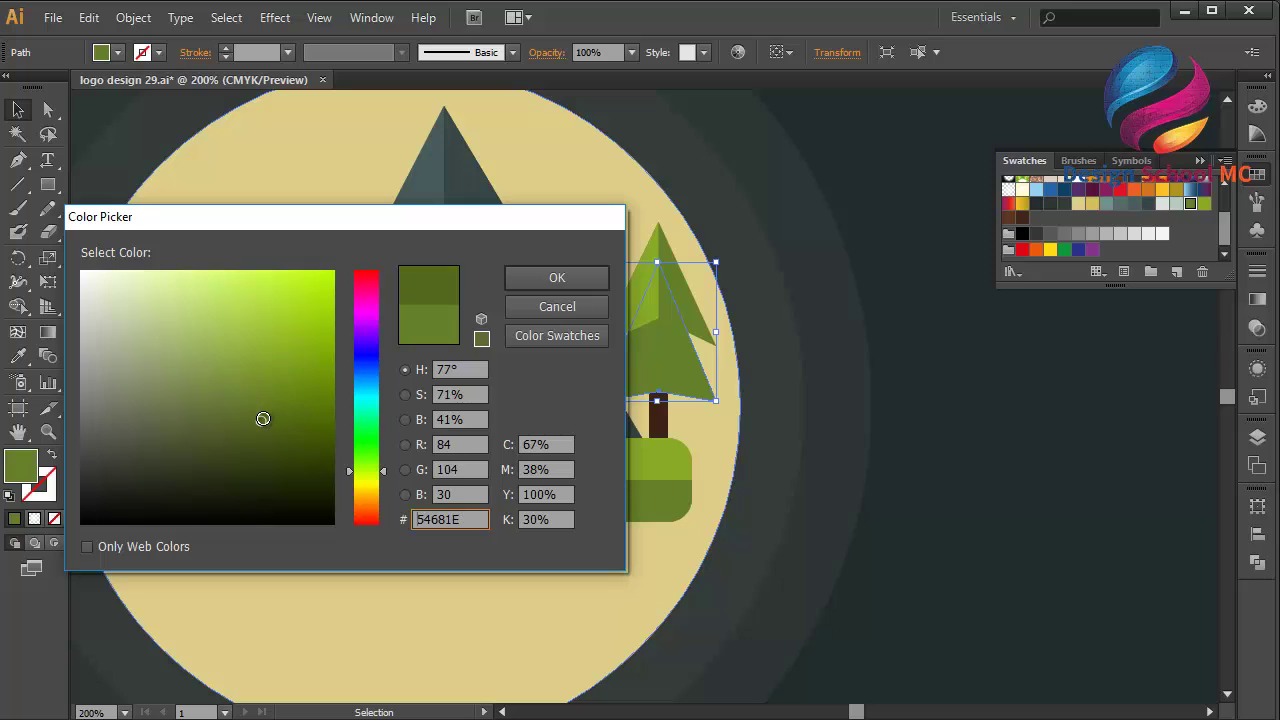
click(576, 283)
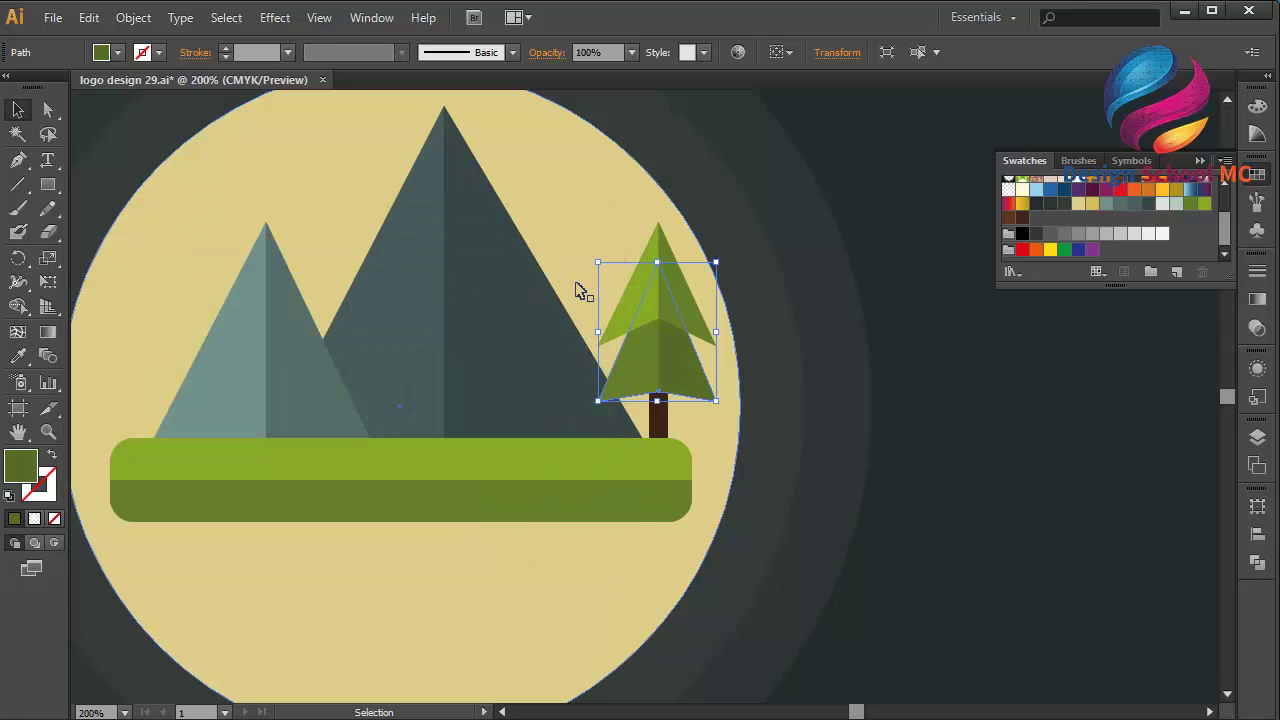
Step: Recolor the left half of the lower foliage with a slightly darker shade of the bright green swatch
click(632, 374)
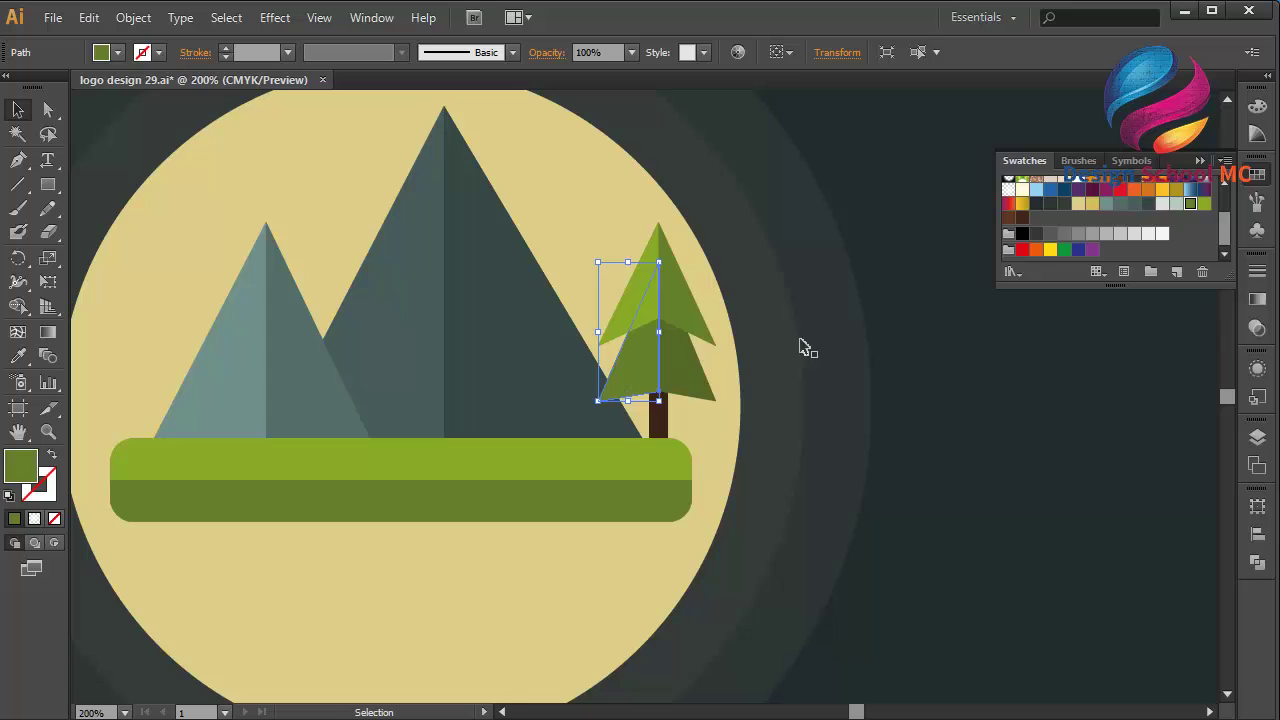
click(1206, 204)
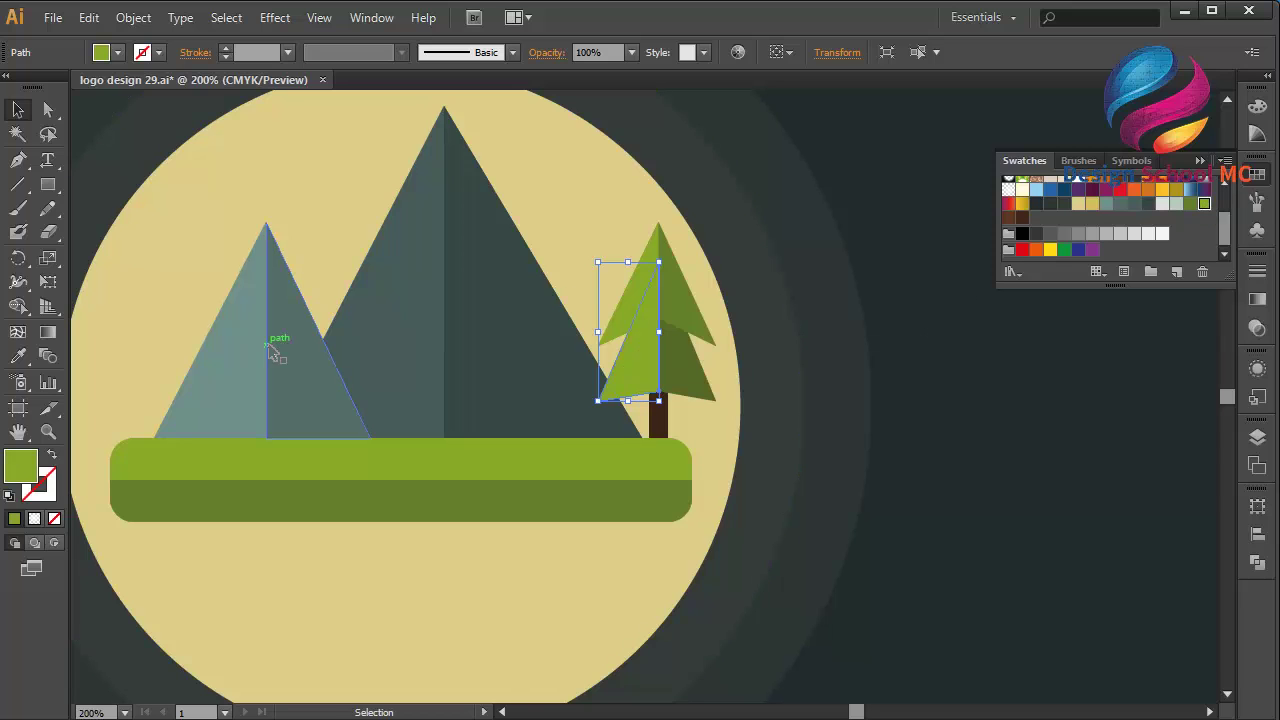
double_click(20, 465)
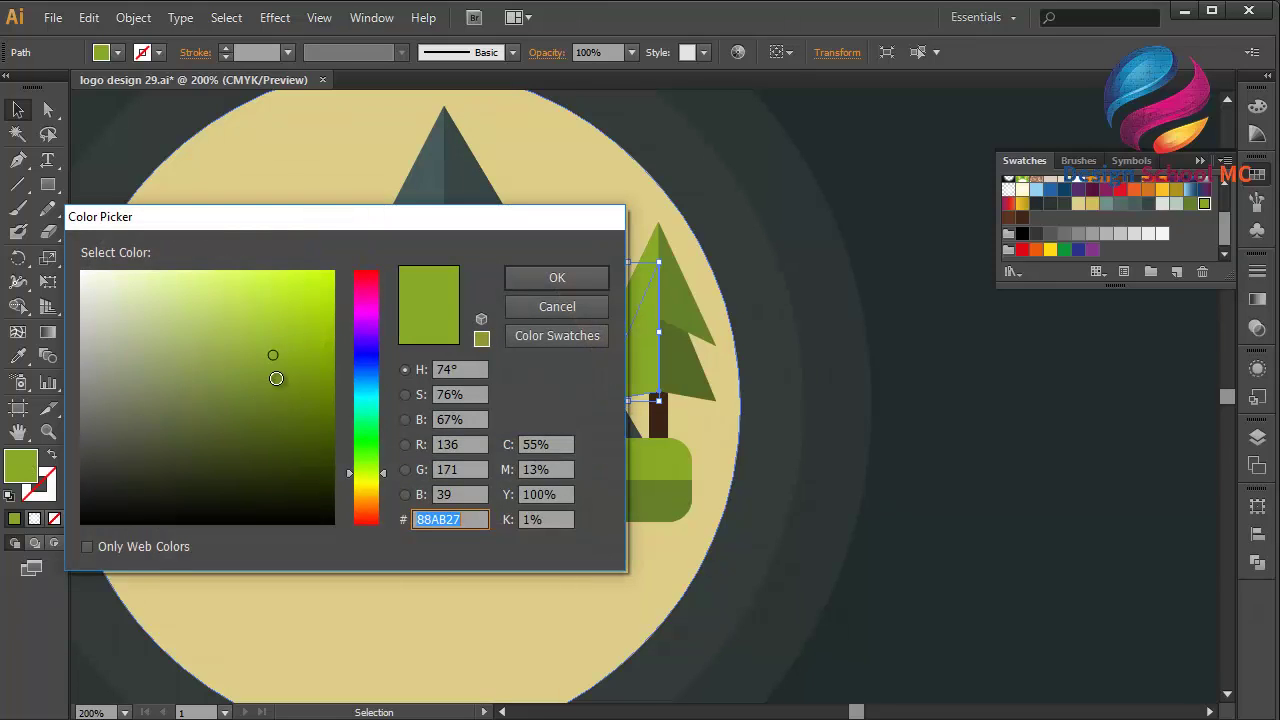
click(276, 378)
click(528, 279)
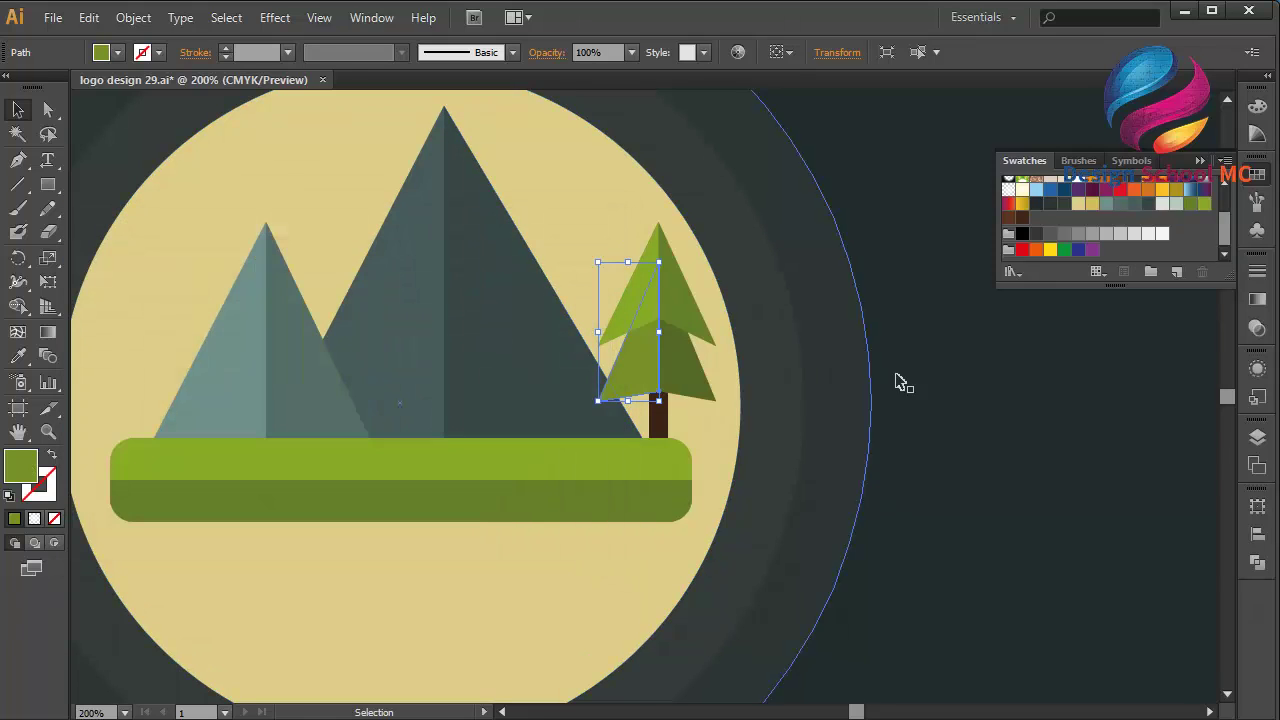
click(918, 391)
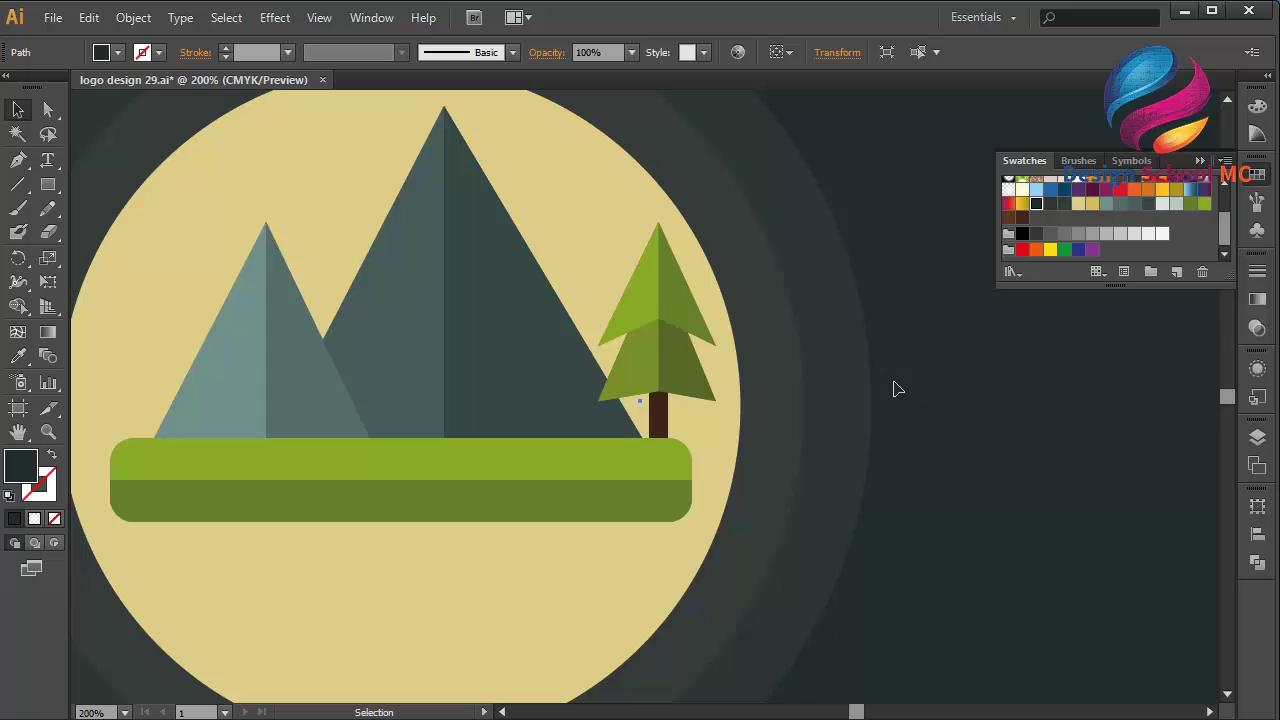
Step: Group all the upper and lower foliage shapes and nudge the group slightly down over the trunk
click(692, 368)
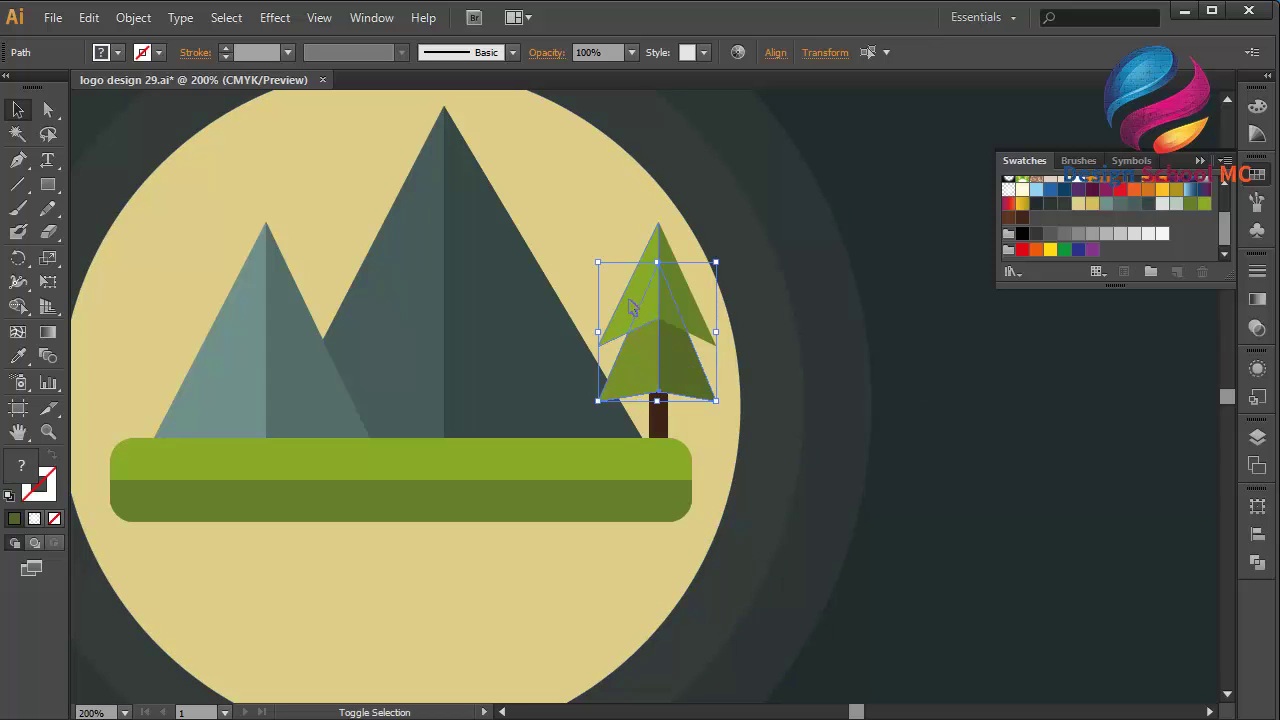
shift+click(632, 308)
right_click(683, 323)
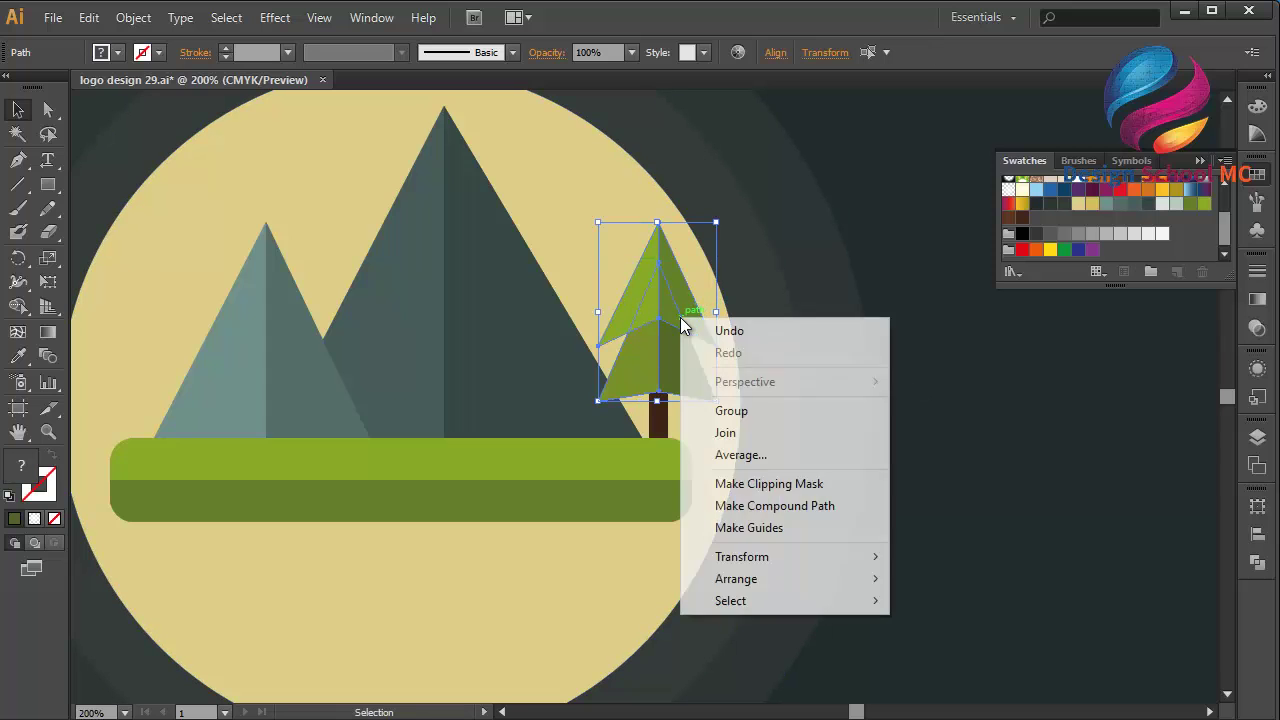
click(735, 410)
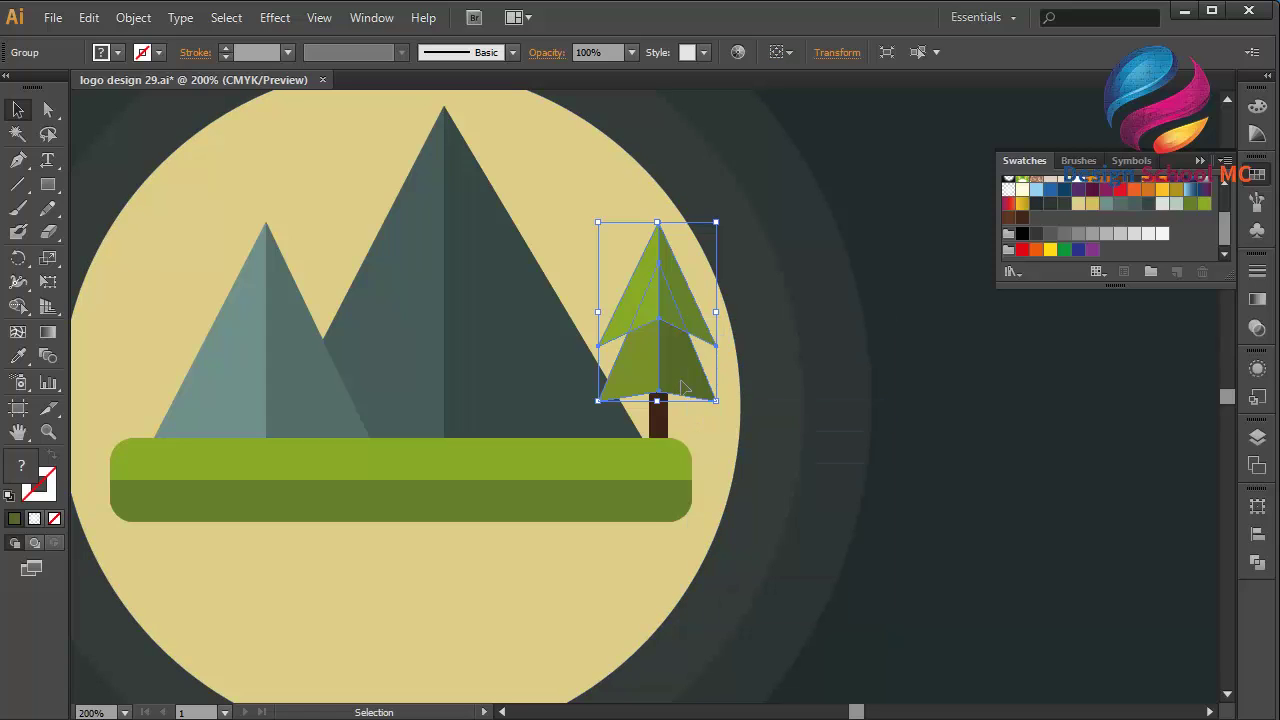
key(Down)
key(Down)
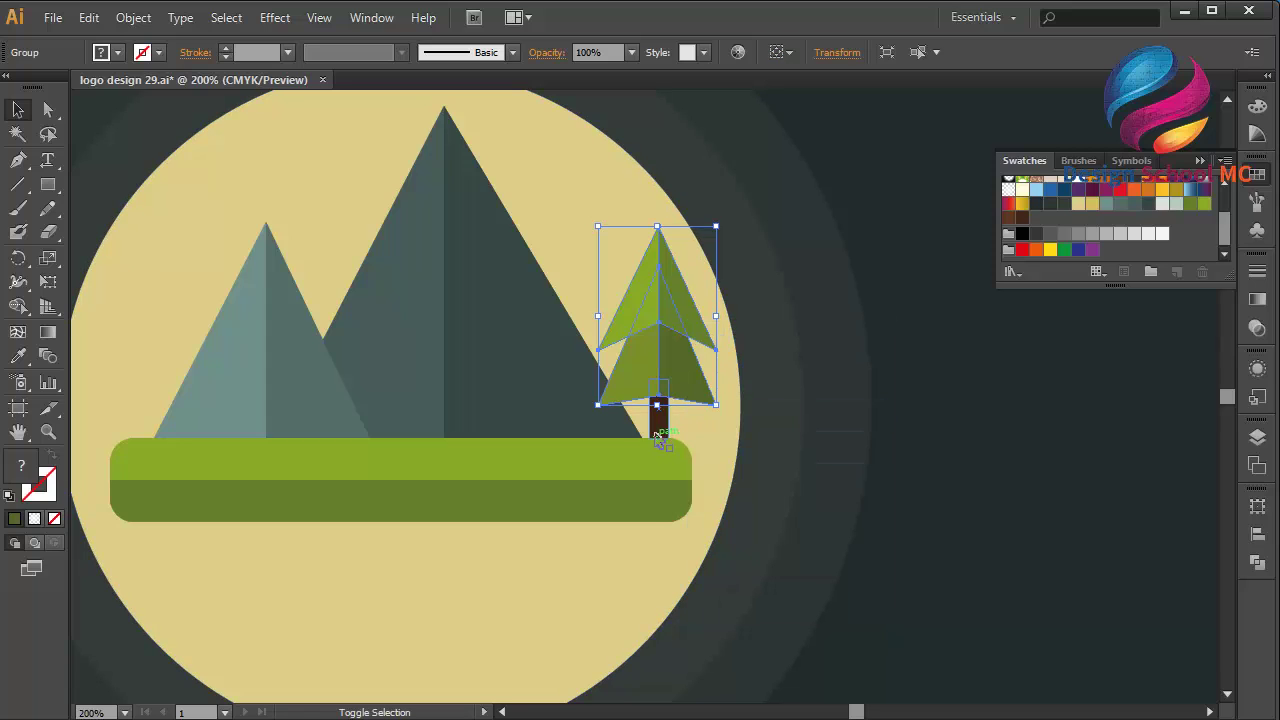
Step: Group the foliage with the trunk and move the whole tree left in front of the large mountain's right slope
shift+click(658, 420)
right_click(660, 420)
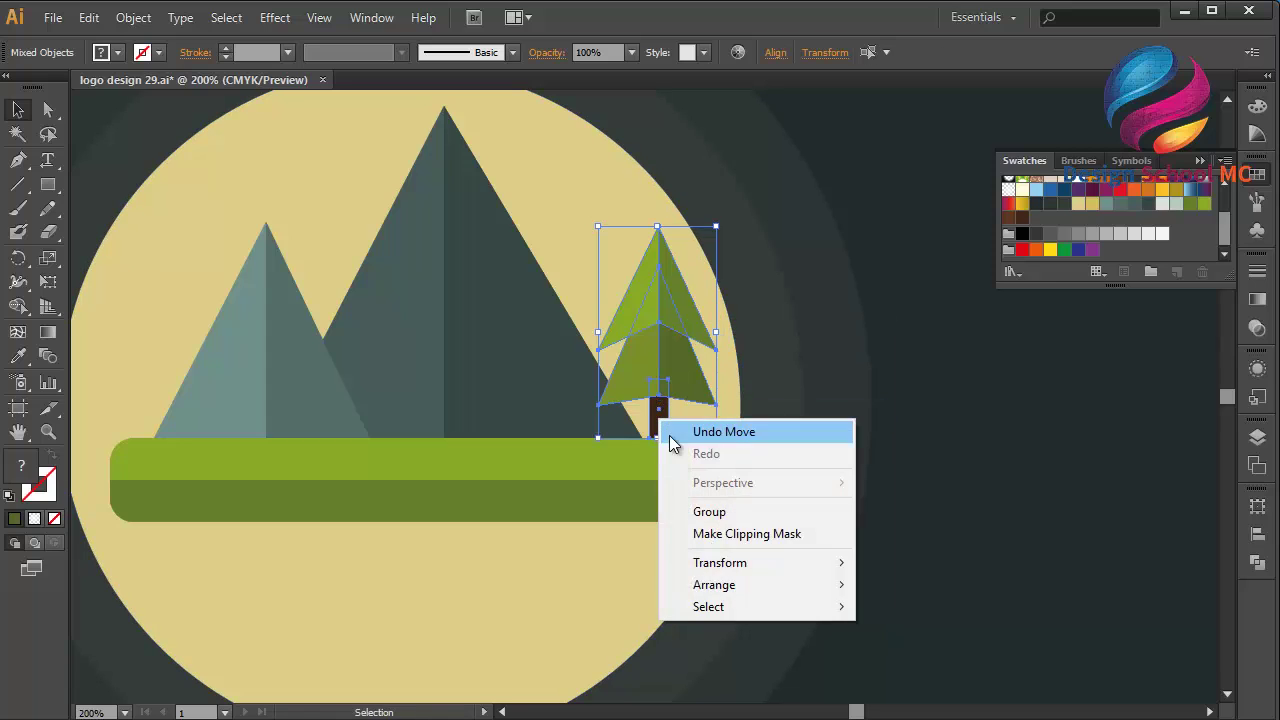
click(703, 511)
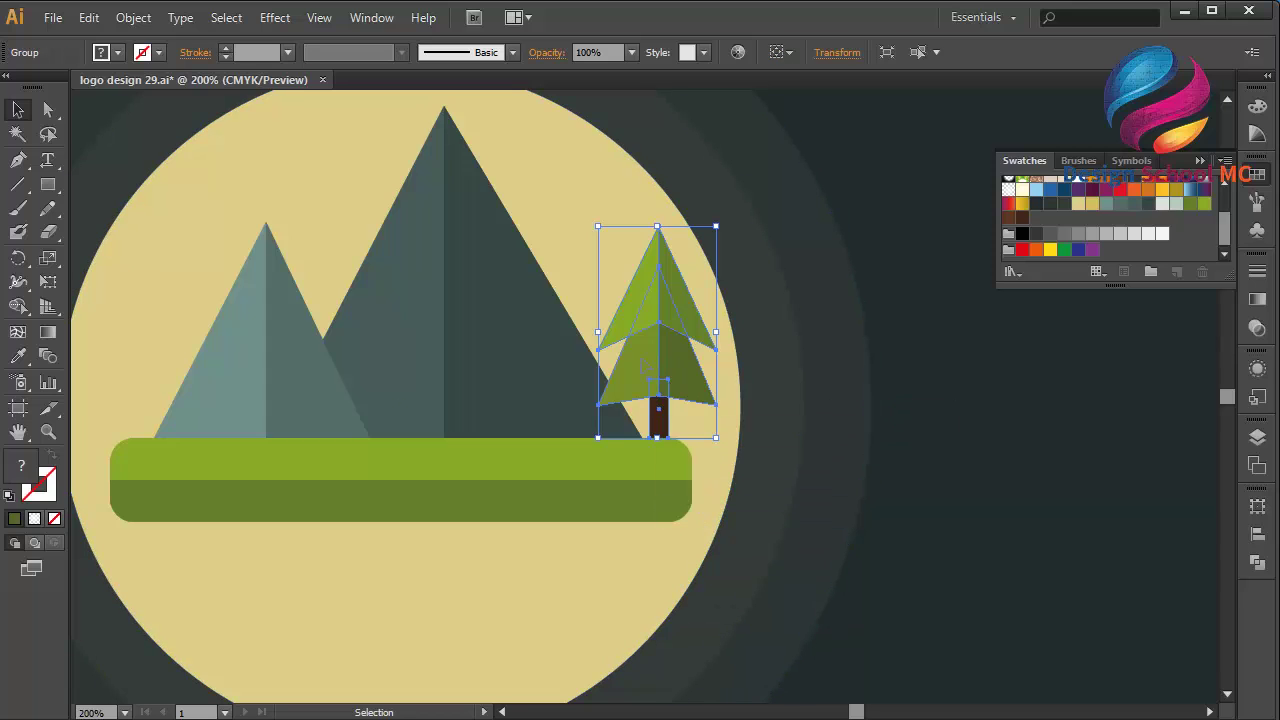
drag(645, 368, 550, 369)
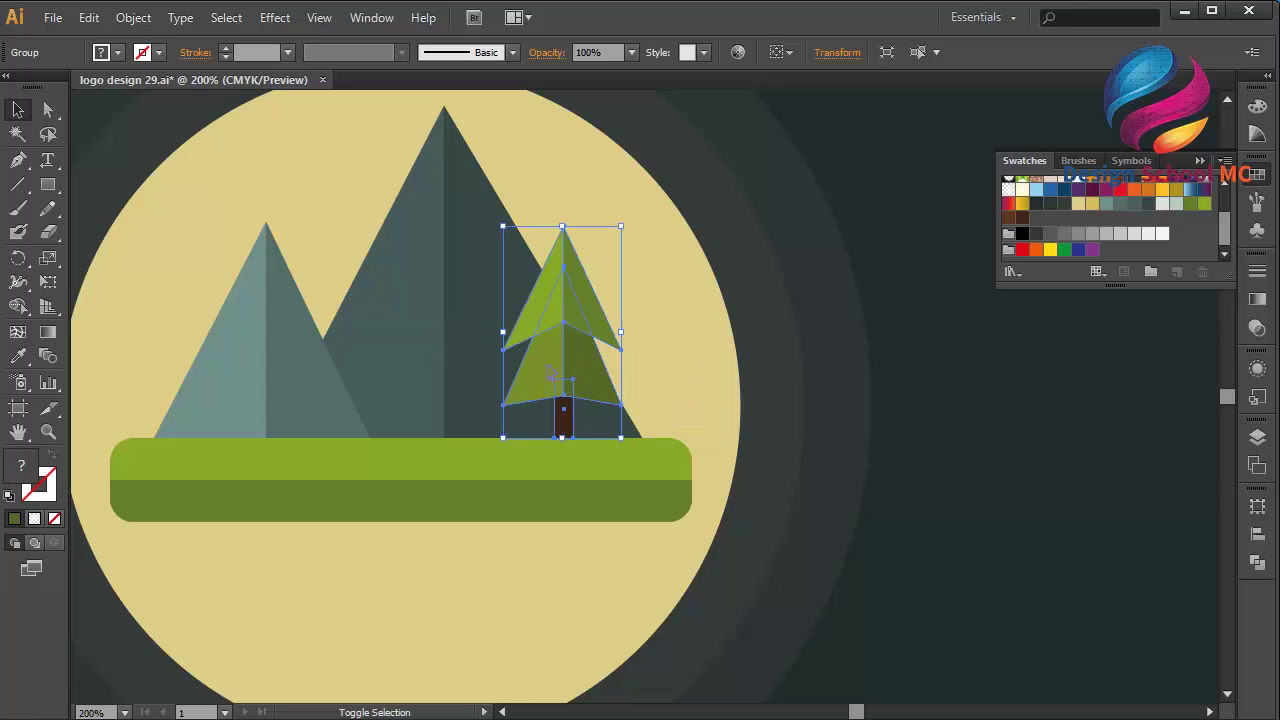
click(870, 397)
Step: Duplicate the tree in front, scale the copy down to about two thirds and place it to the right of the original
click(562, 290)
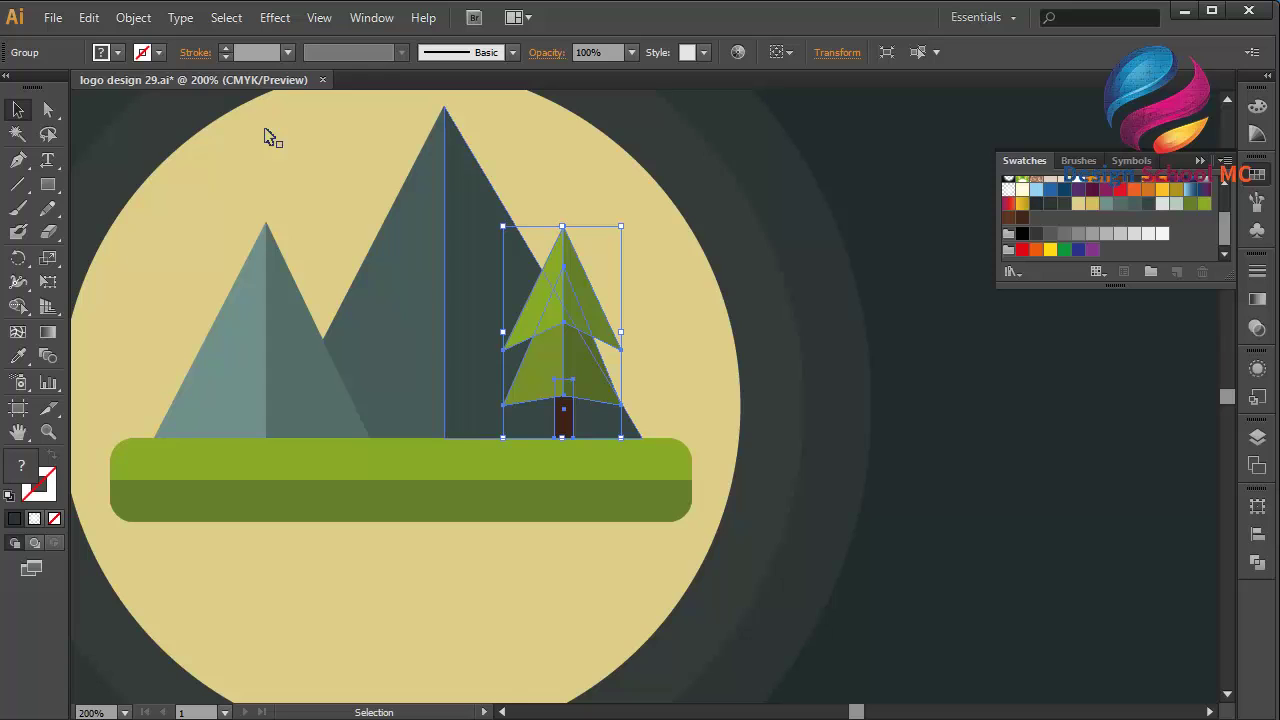
click(89, 17)
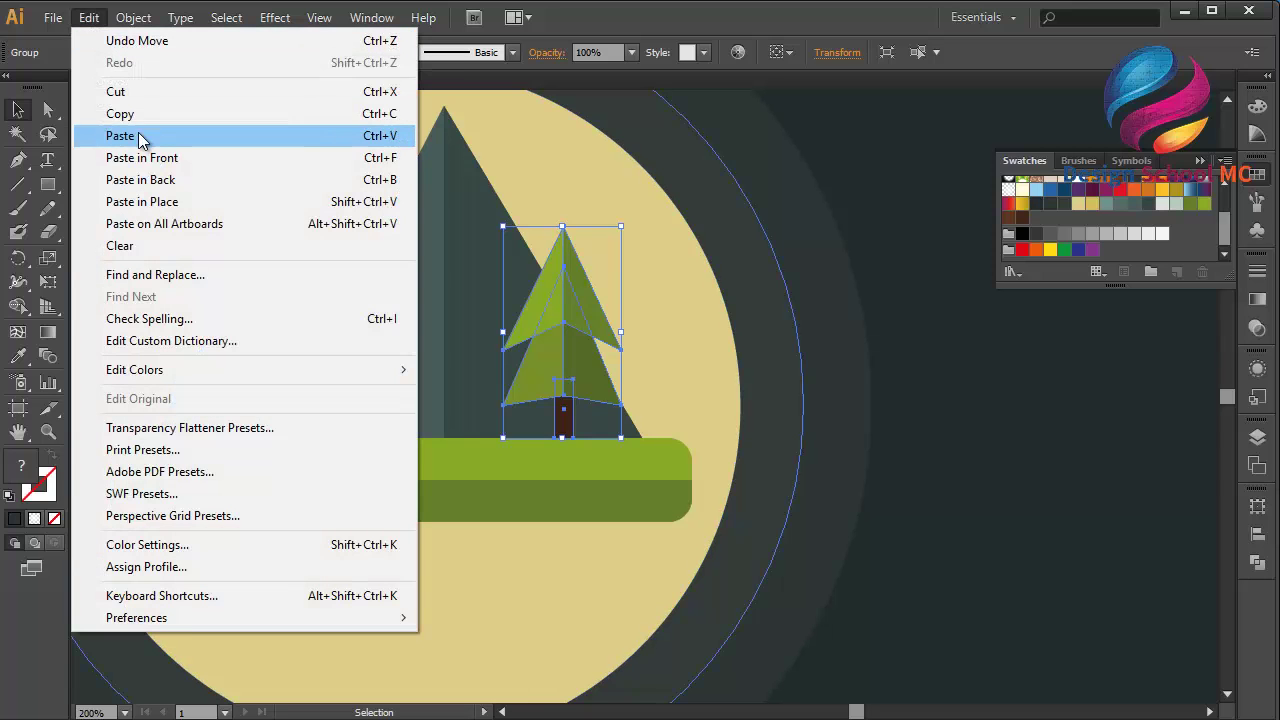
click(135, 114)
click(89, 17)
click(155, 158)
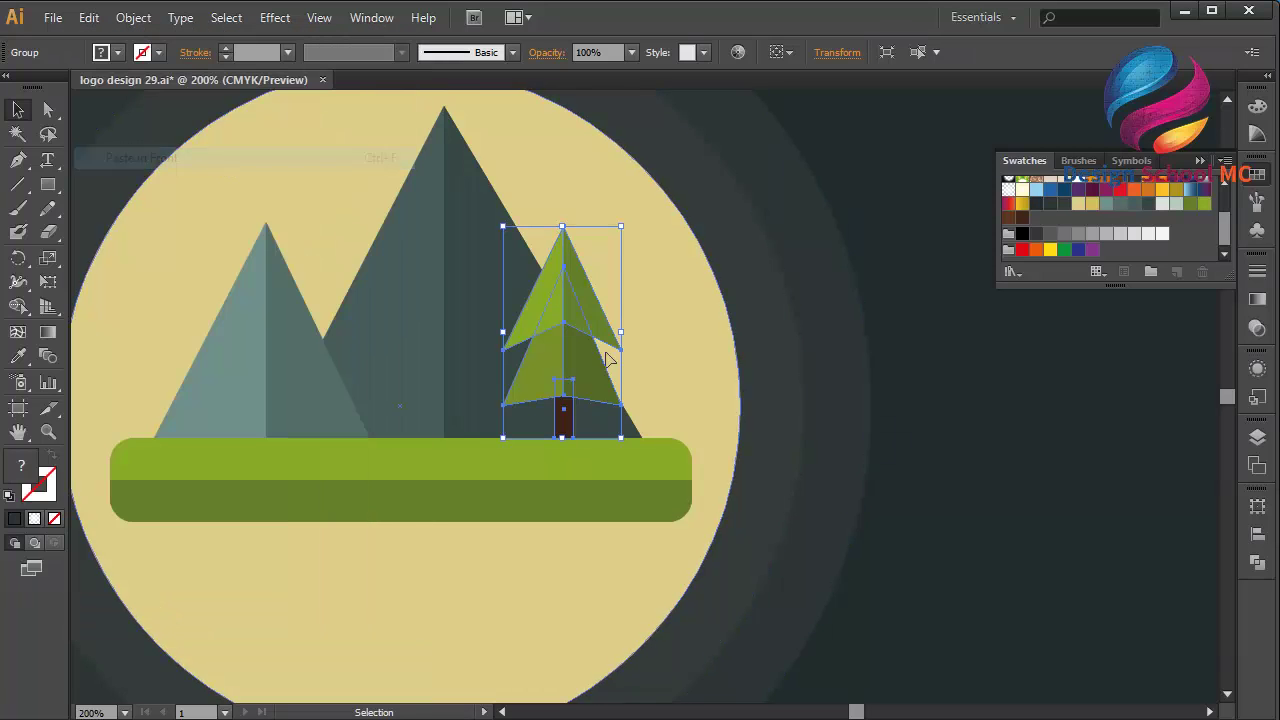
drag(568, 235, 564, 299)
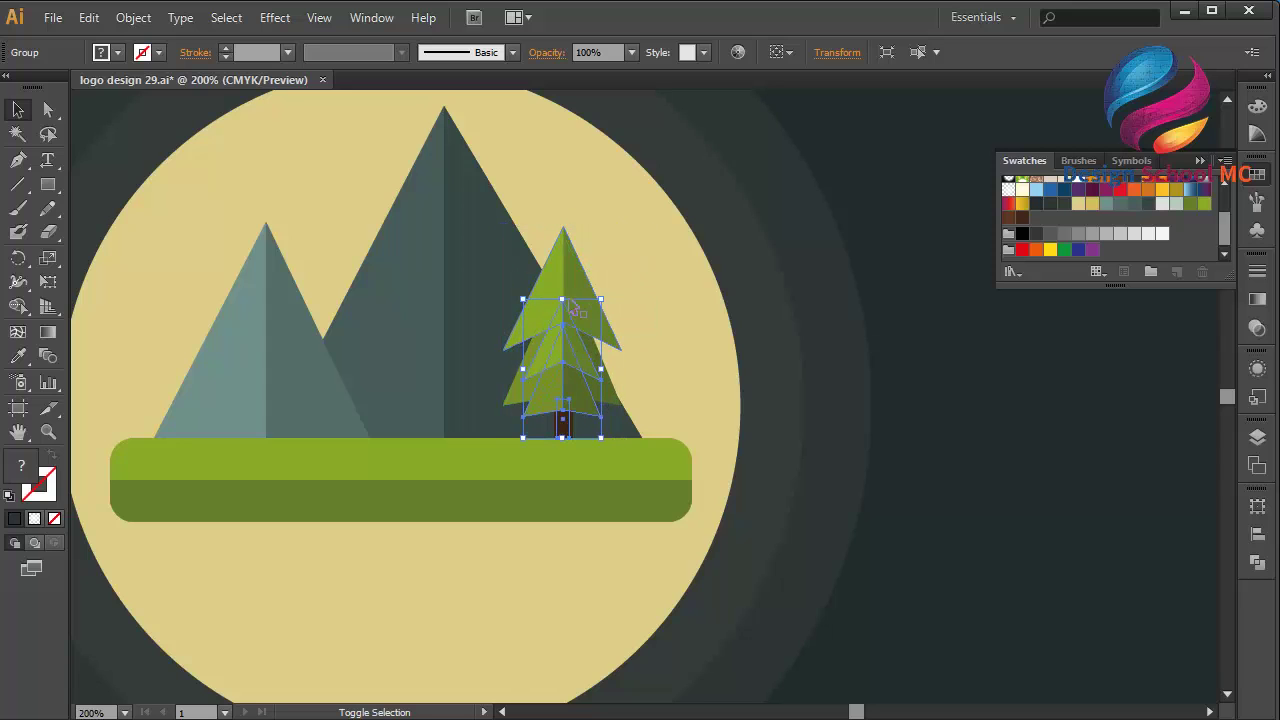
drag(568, 366, 667, 372)
click(819, 391)
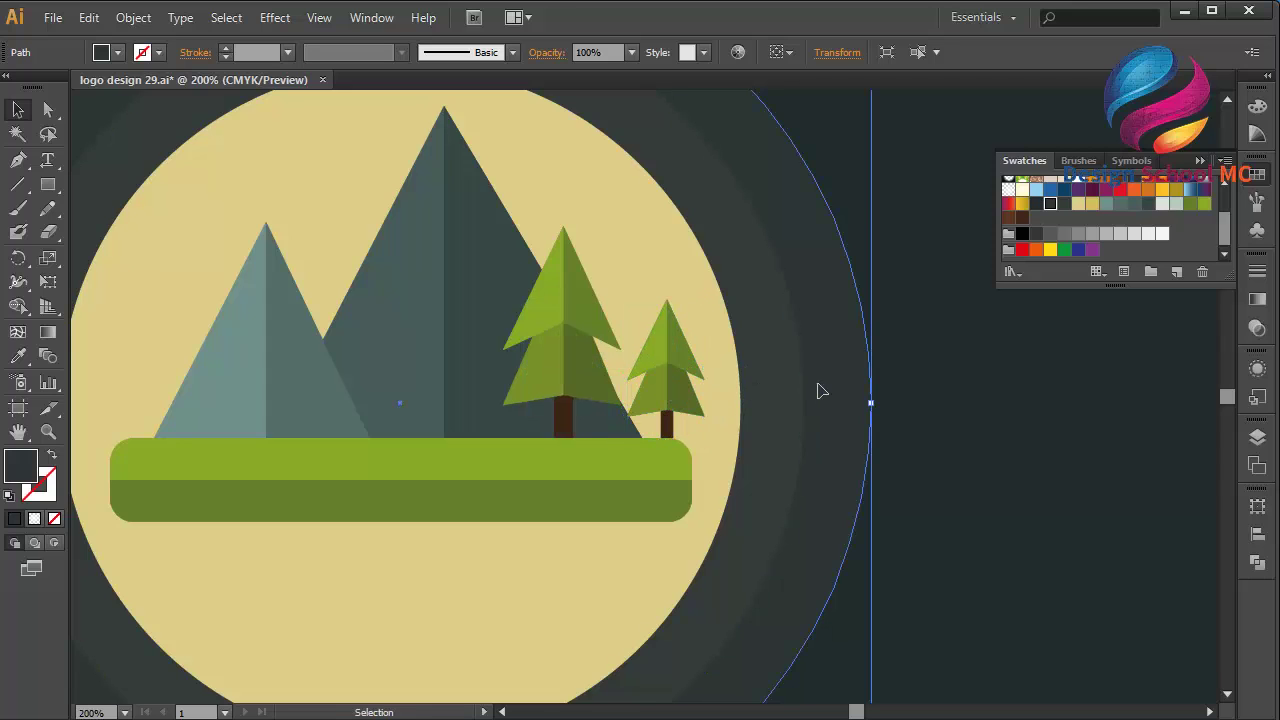
Step: Reposition the small tree near the right end of the ground bar and shrink it to about half the large tree's height
click(678, 395)
drag(670, 398, 660, 403)
click(840, 430)
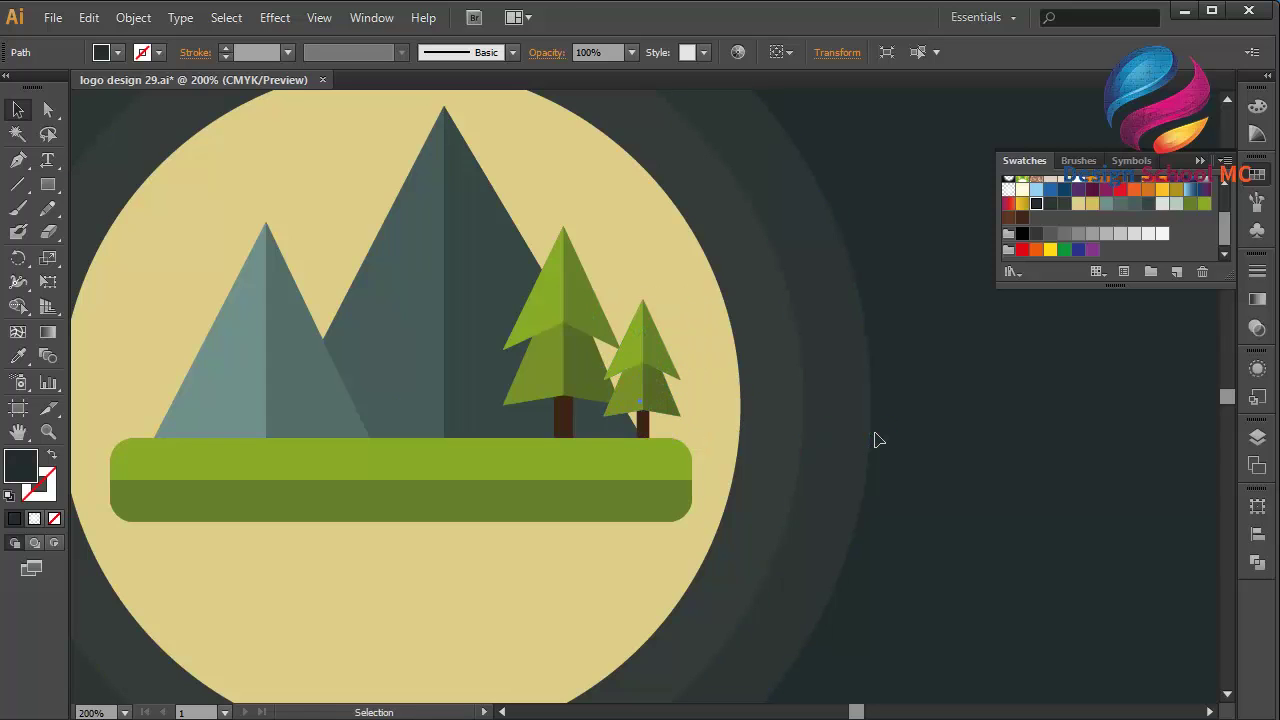
click(645, 396)
drag(648, 386, 677, 386)
drag(670, 298, 670, 325)
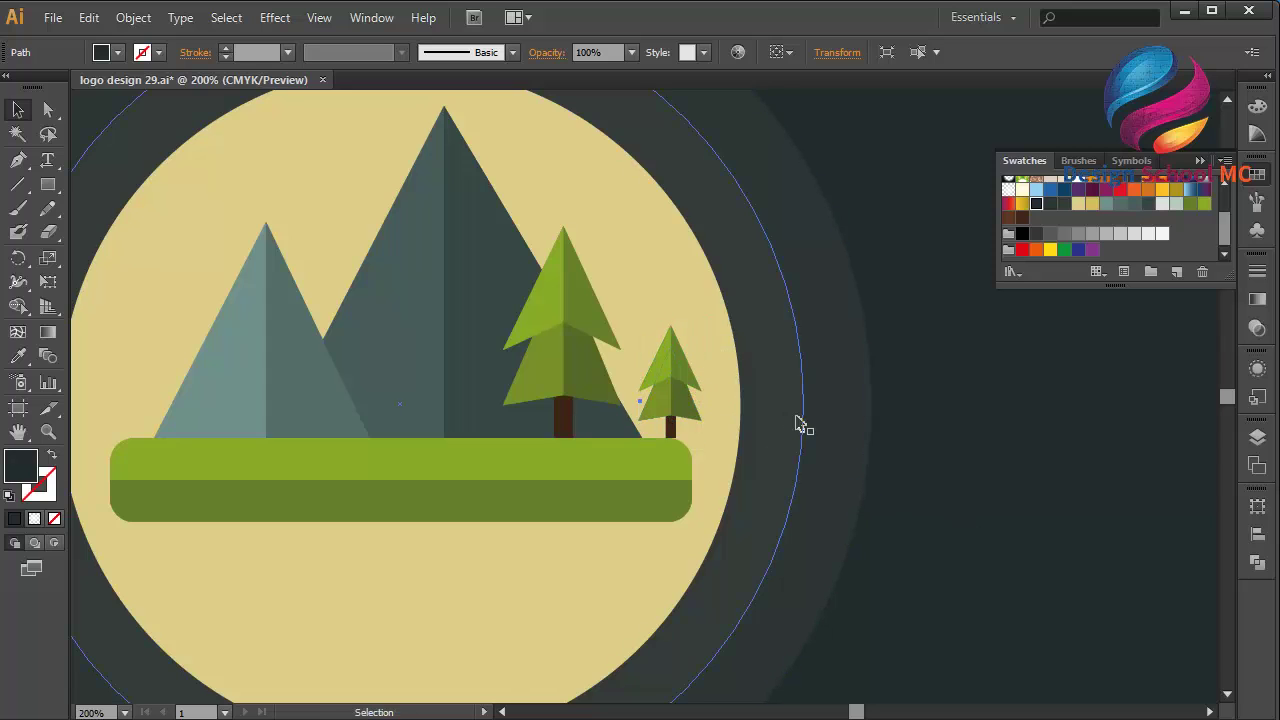
Step: Shift the large tree slightly right along the ground bar, closer to the small tree
click(580, 378)
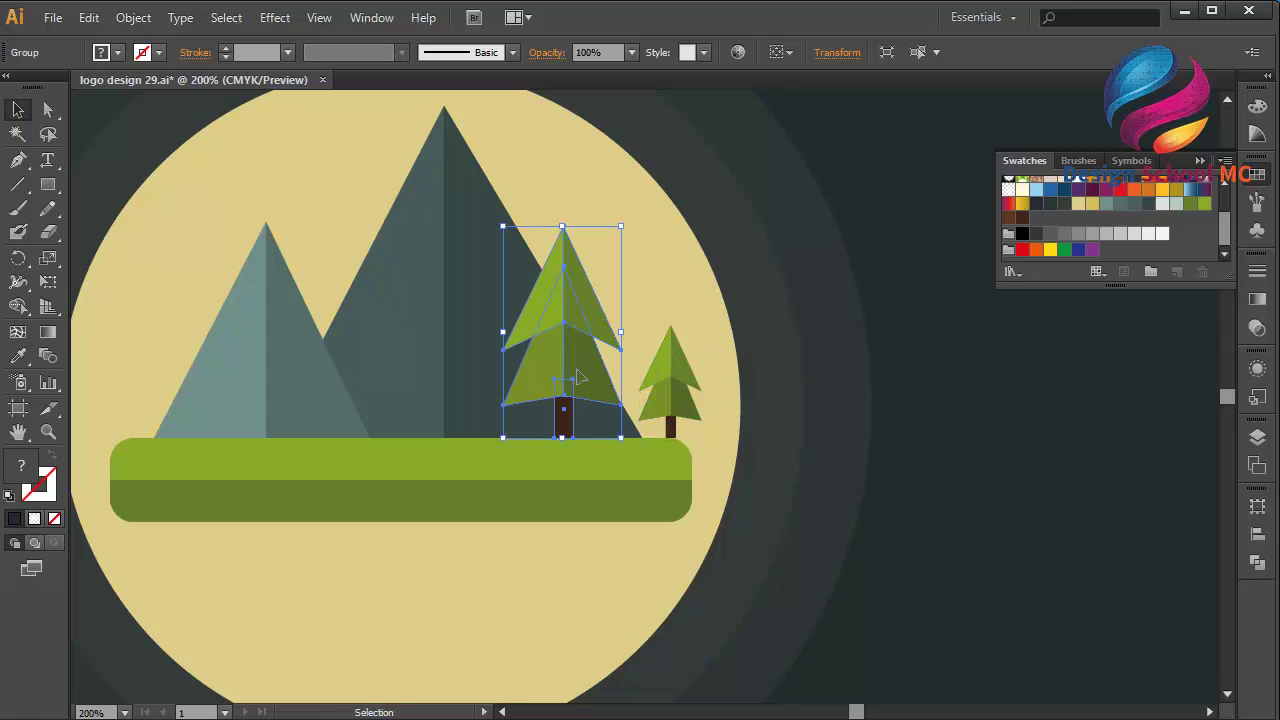
drag(580, 378, 592, 378)
click(884, 411)
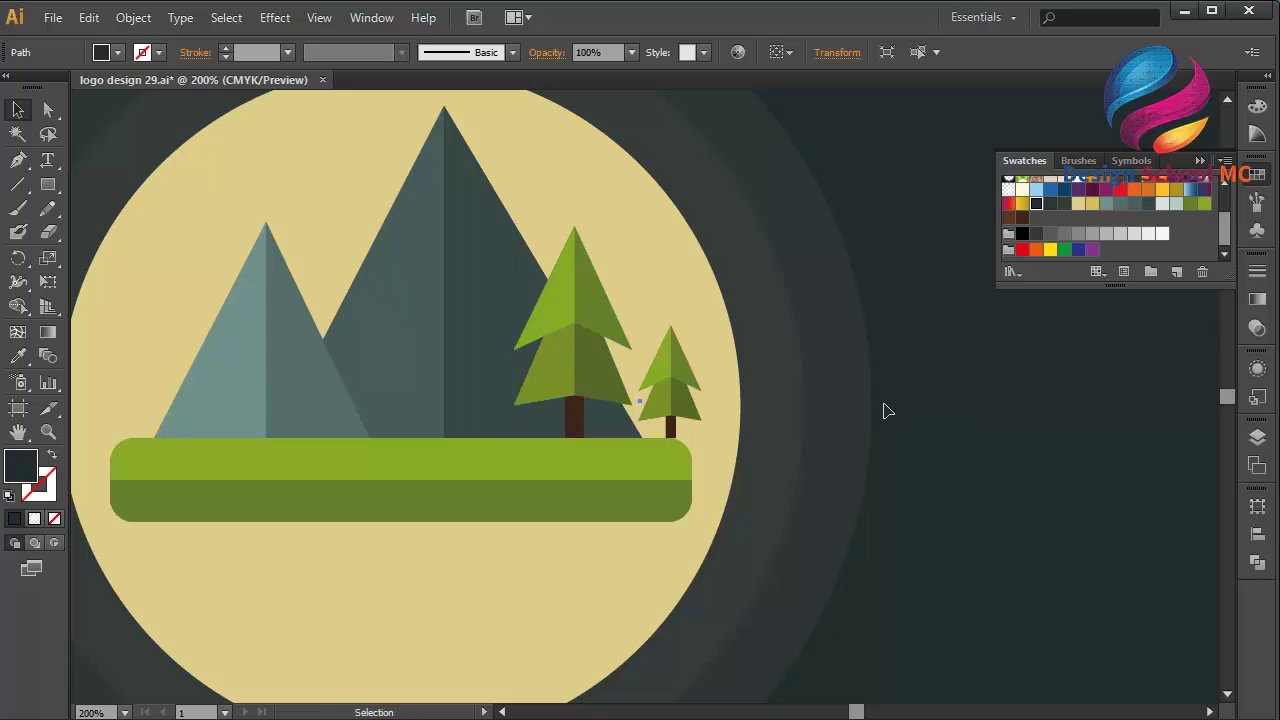
Step: Copy the small tree at the right end of the ground bar
click(658, 370)
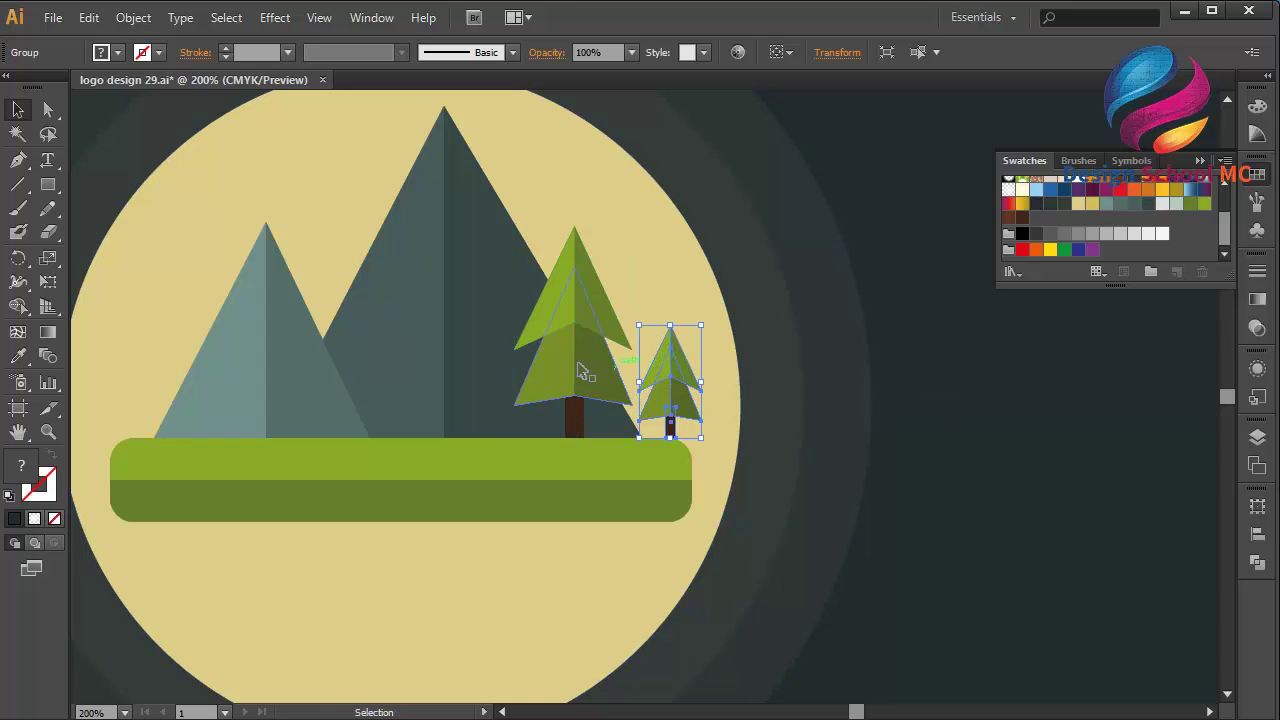
click(89, 17)
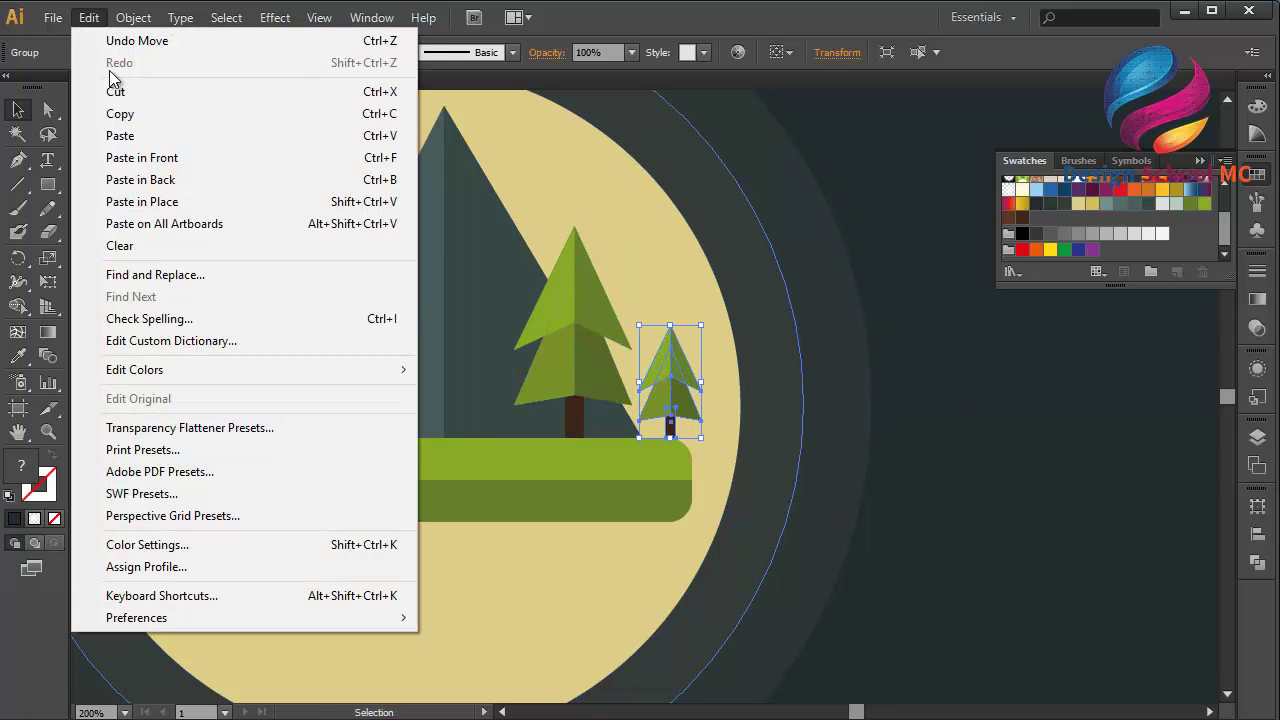
click(140, 115)
click(89, 17)
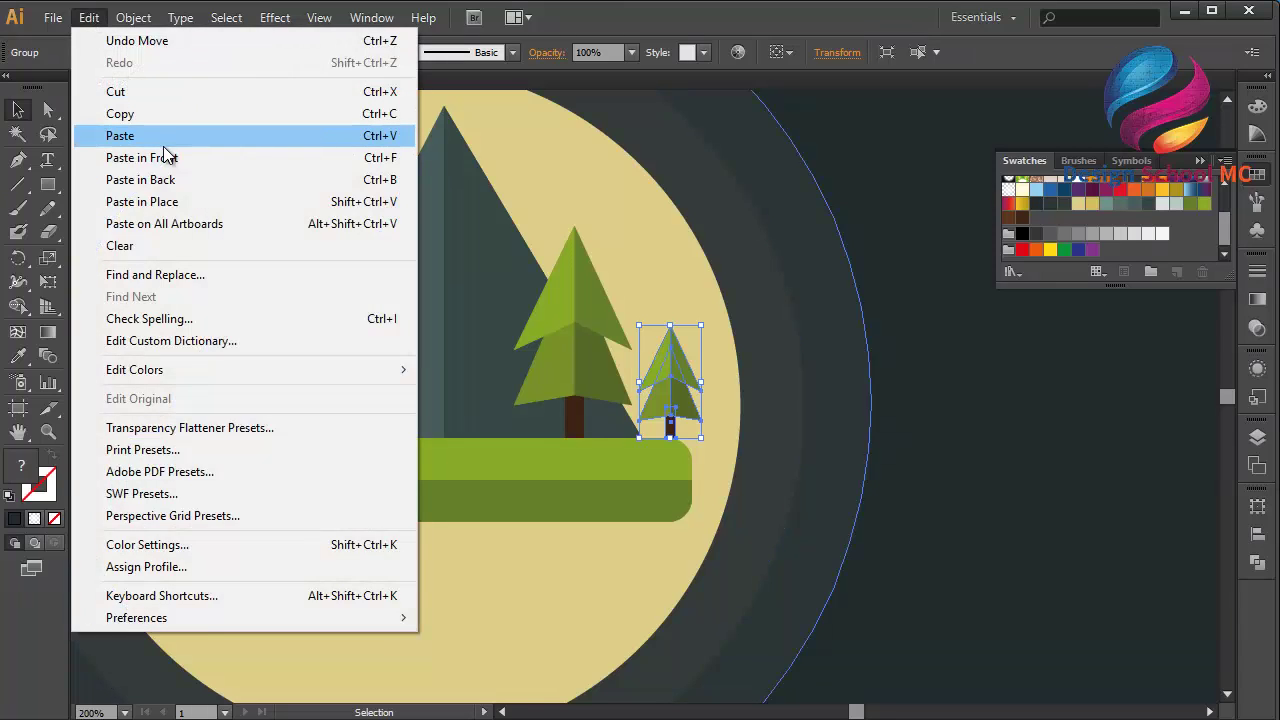
click(160, 132)
click(641, 436)
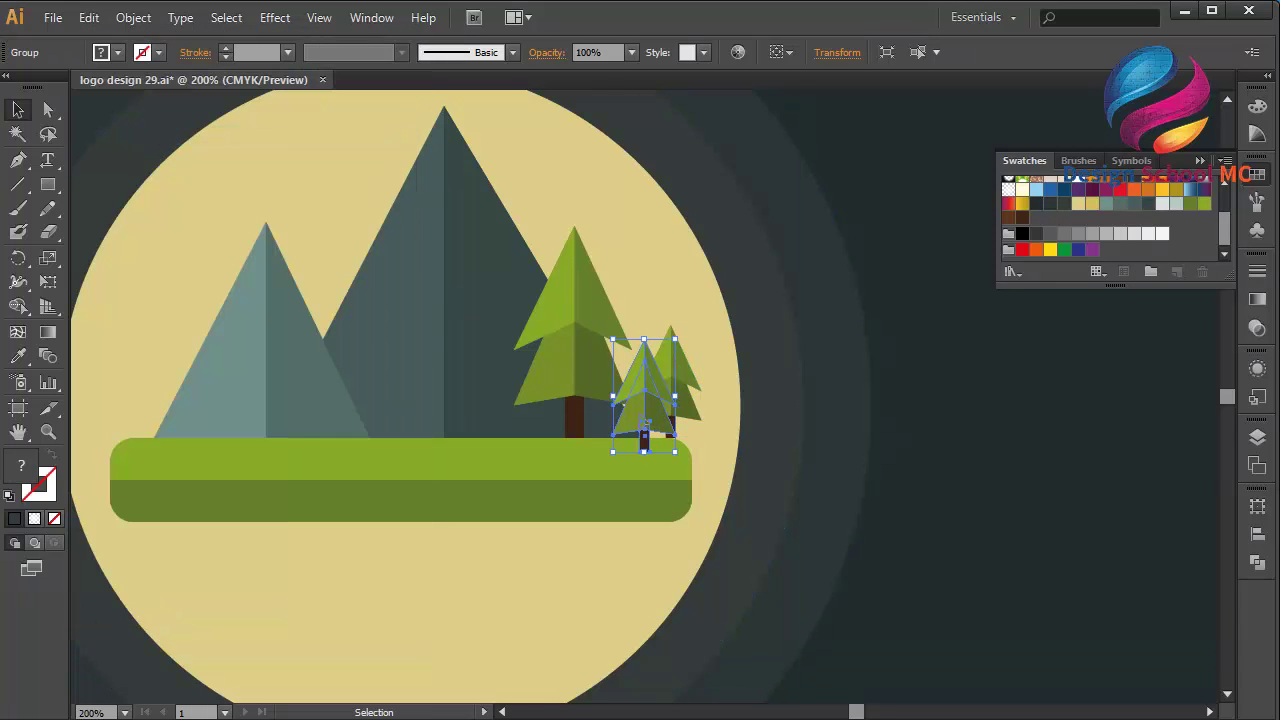
drag(641, 436, 667, 422)
Step: Paste the copied small tree in front, place it before the tall mountain and enlarge it to about 1.6 times its height
click(89, 17)
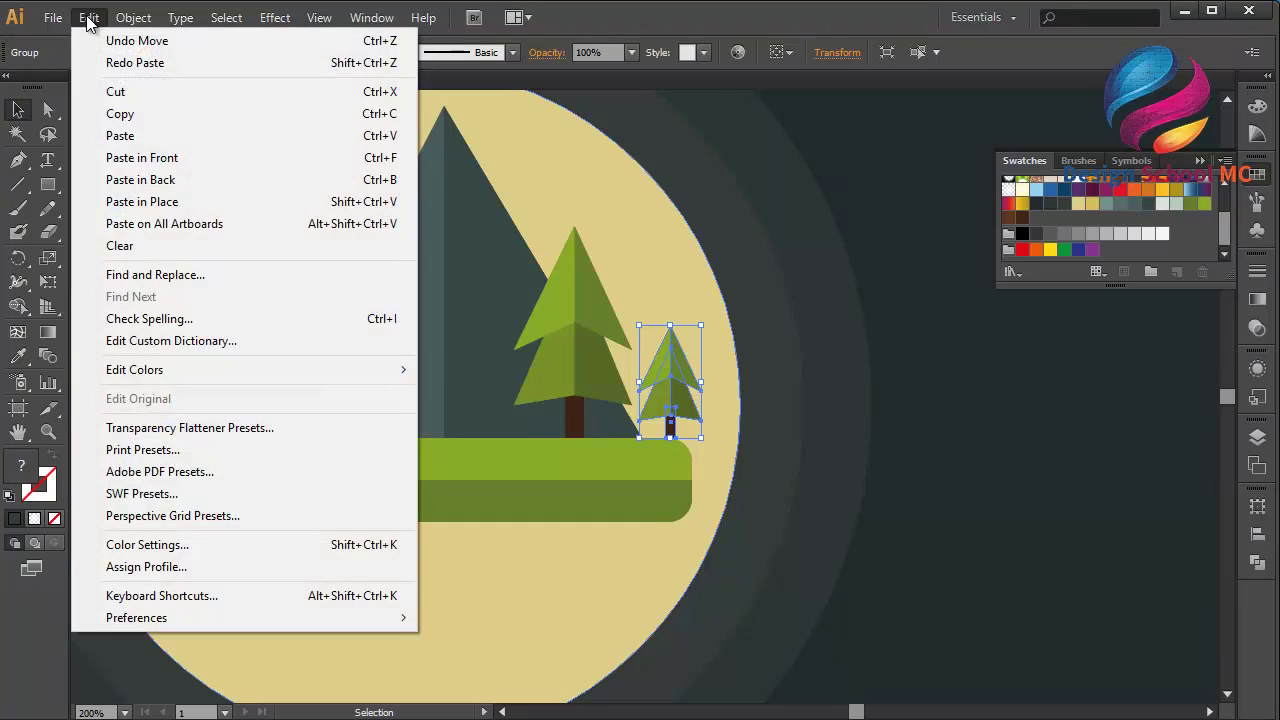
click(165, 158)
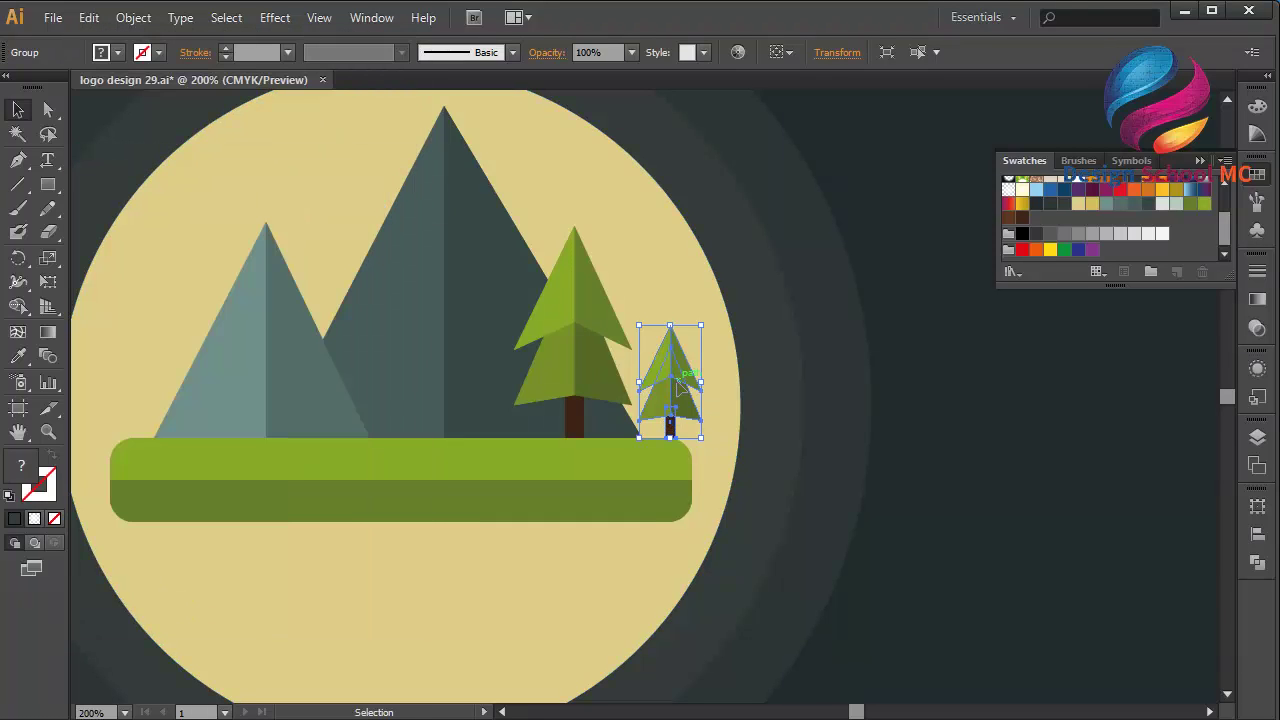
drag(679, 388, 428, 388)
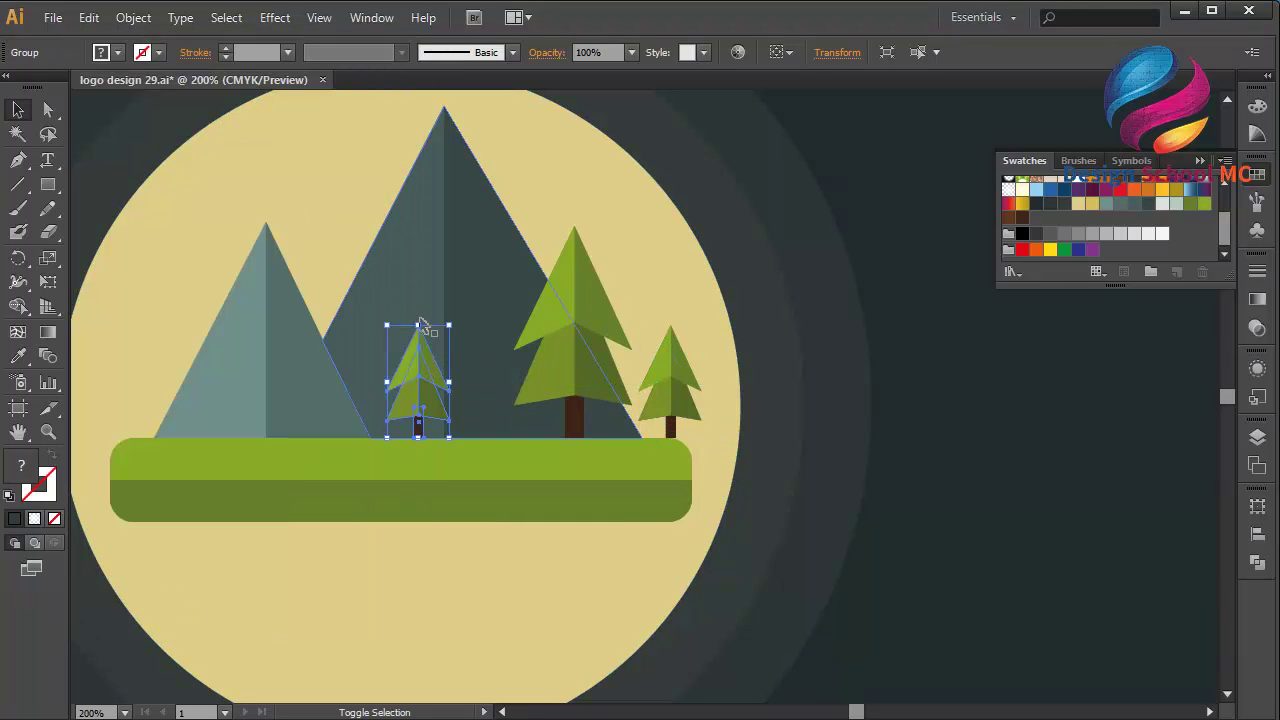
drag(421, 325, 418, 259)
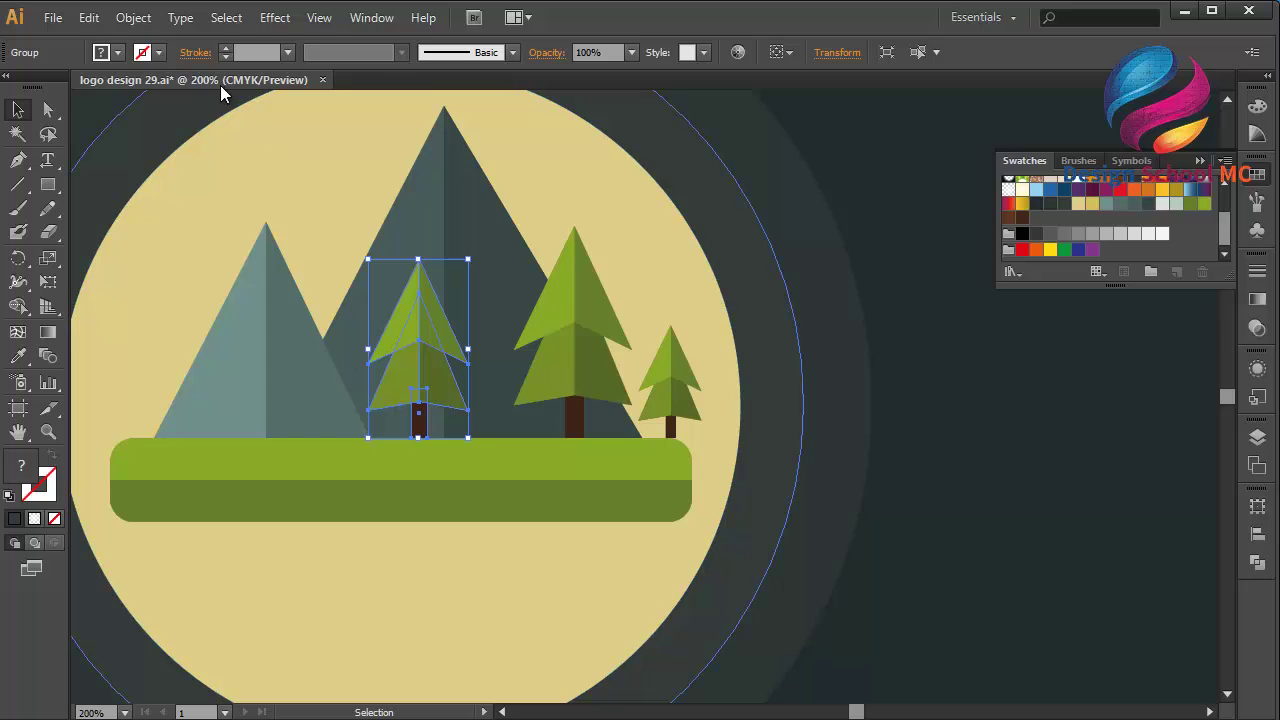
Step: Duplicate the enlarged middle tree in front and place the copy on the ground bar before the small mountain
click(88, 17)
click(120, 113)
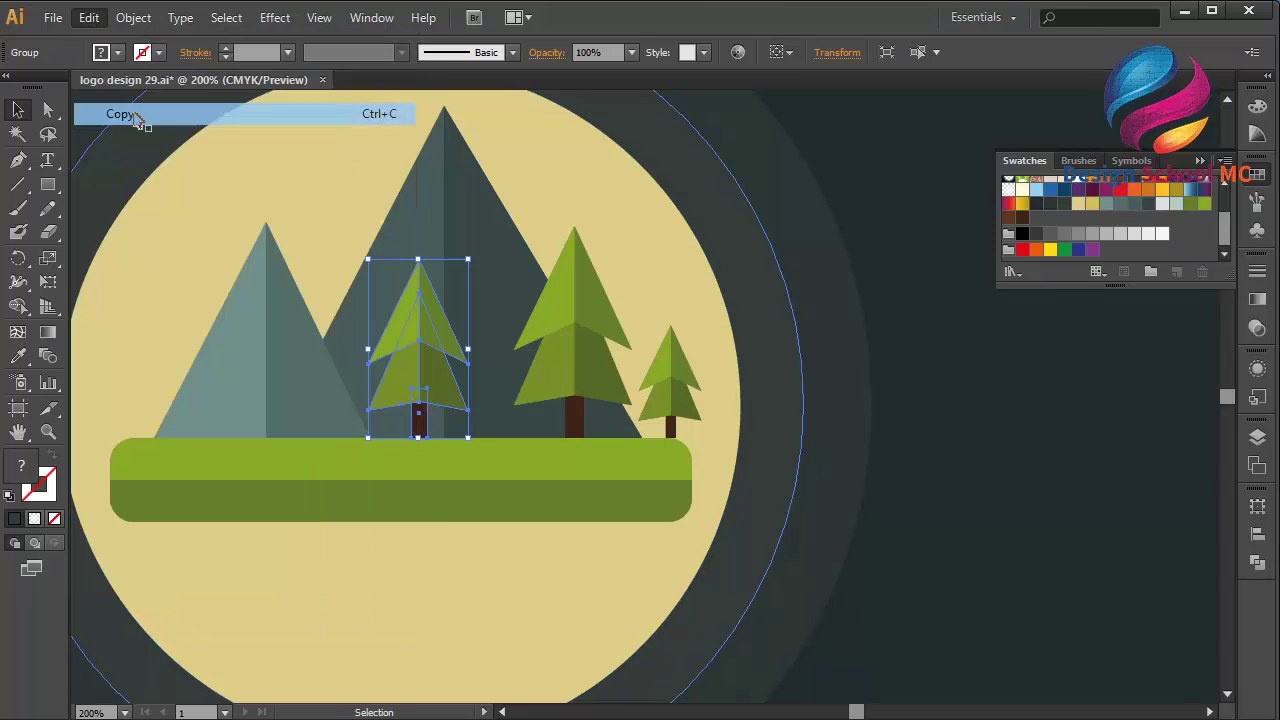
click(89, 17)
click(141, 157)
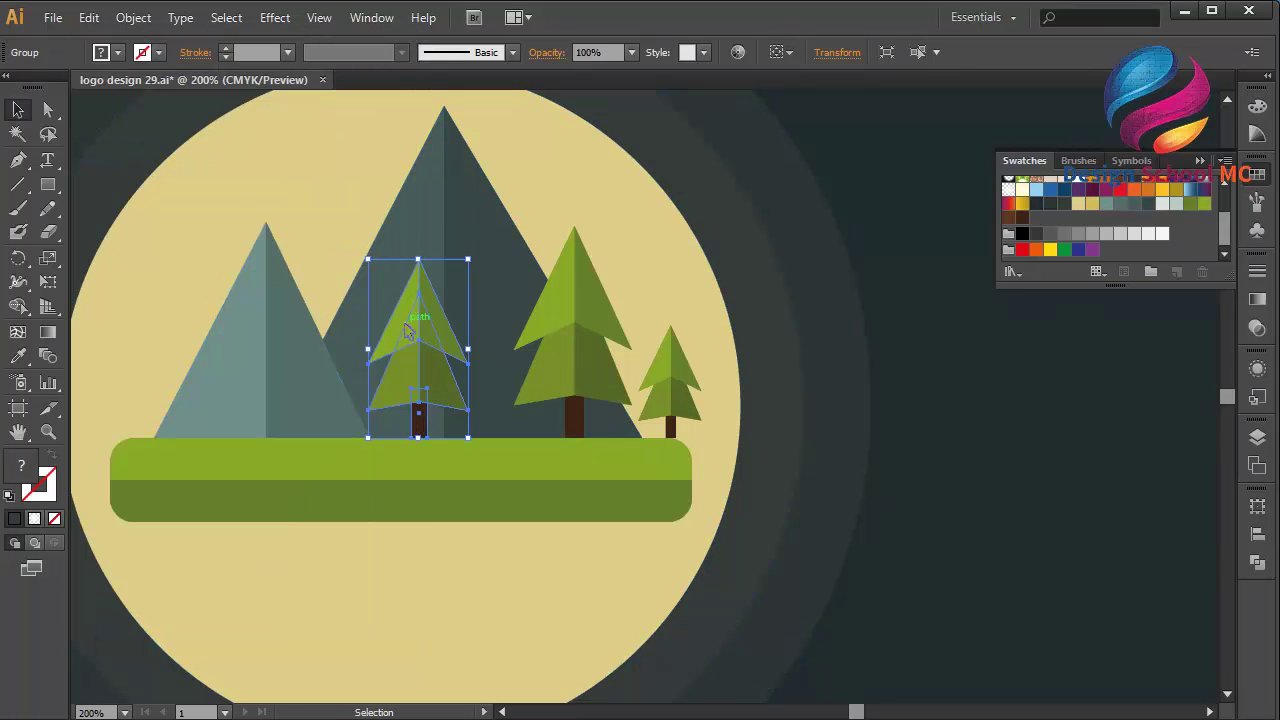
drag(407, 330, 266, 332)
click(316, 220)
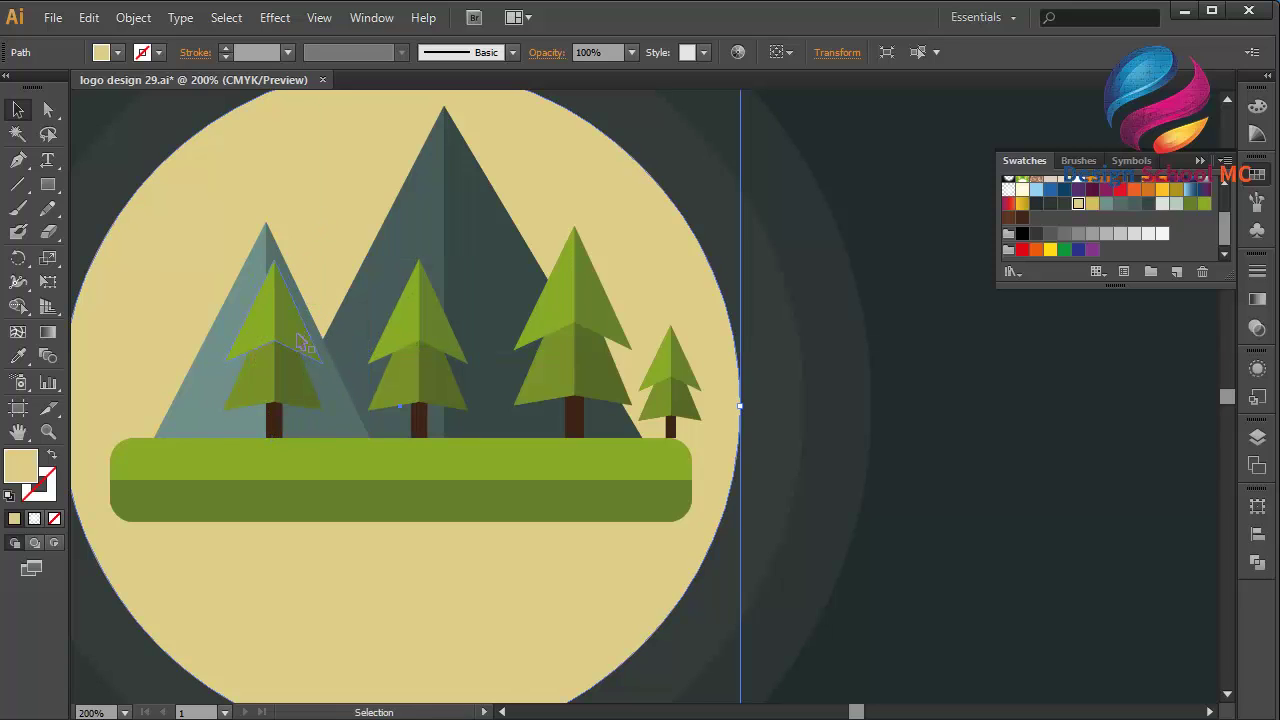
Step: Shrink the small mountain's tree to about two thirds of its height and center it beneath the mountain's peak
click(295, 288)
drag(278, 258, 282, 324)
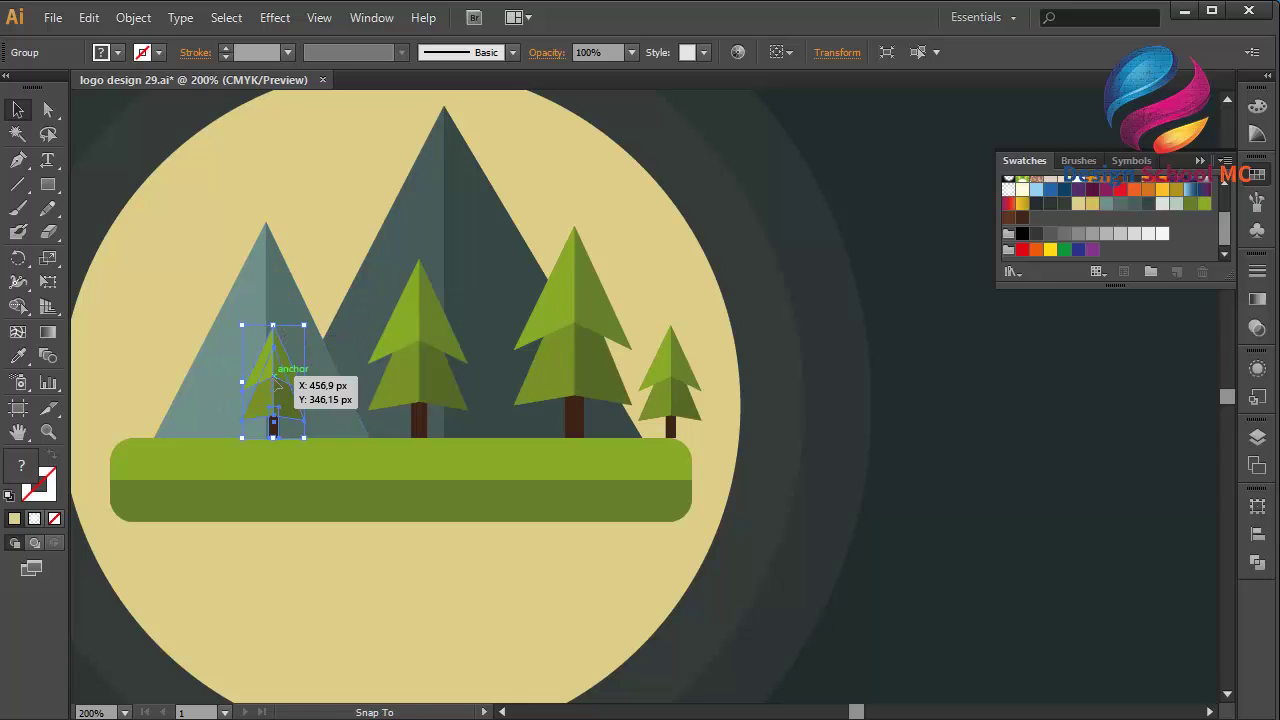
drag(276, 380, 265, 381)
click(312, 244)
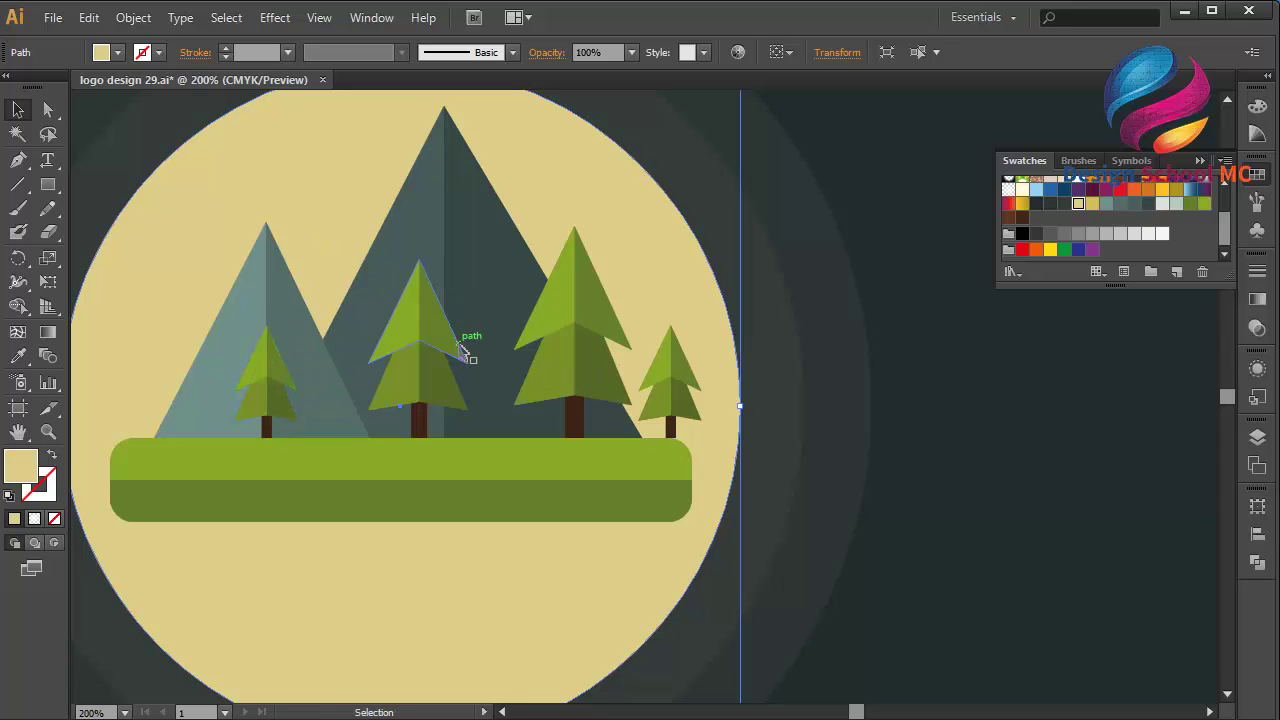
Step: Shift the middle tree slightly right so it is centered beneath the tall mountain's peak
click(424, 385)
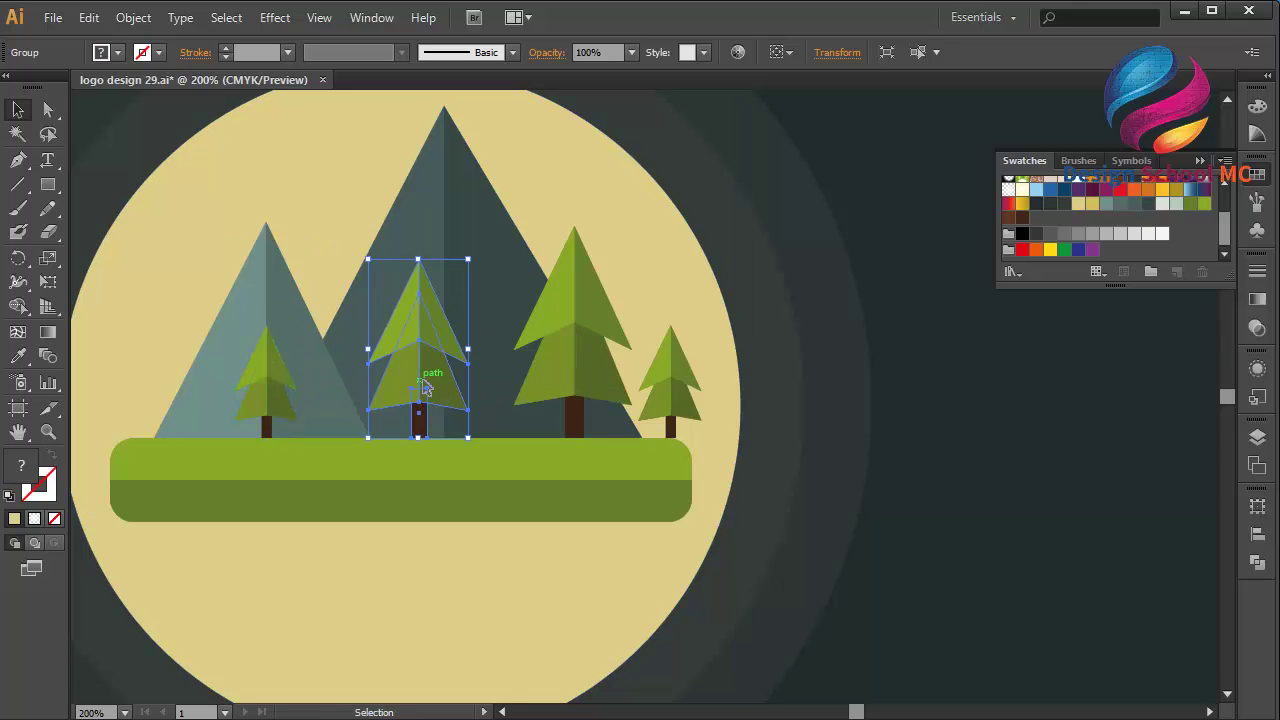
drag(424, 385, 441, 385)
click(293, 249)
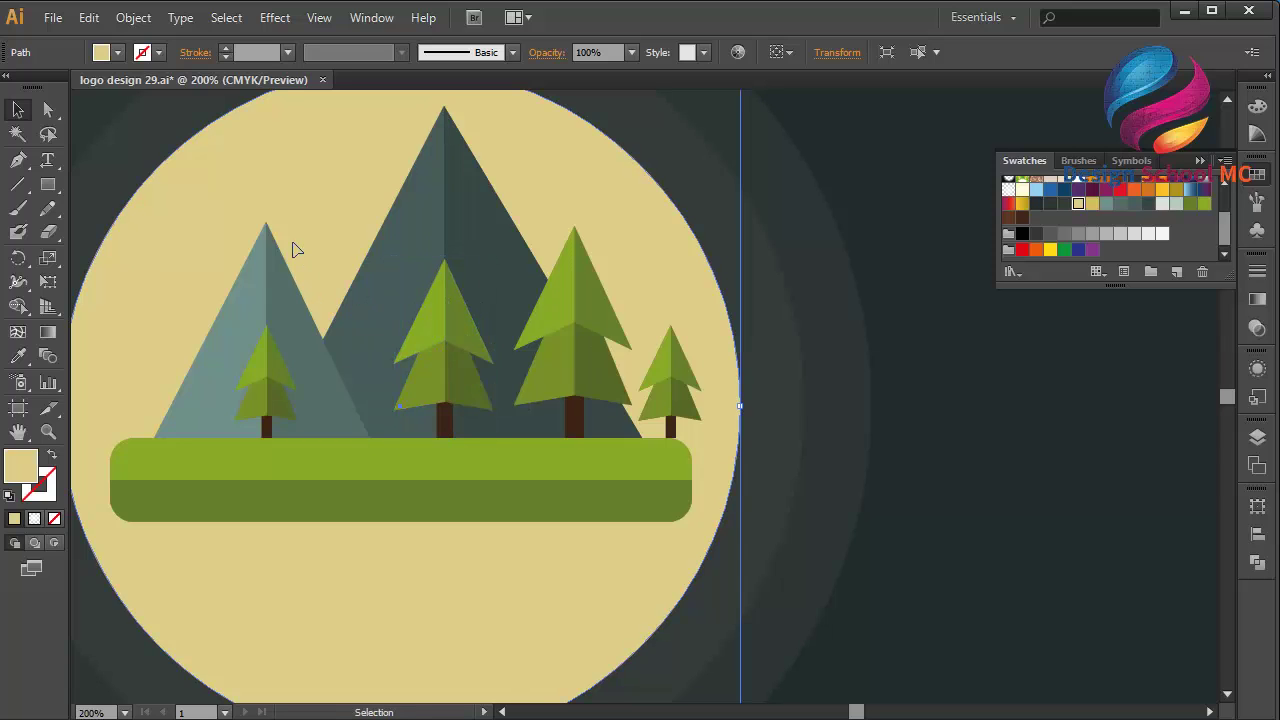
Step: Ungroup the tree in front of the small mountain completely, including its nested foliage group, and deselect it
click(278, 402)
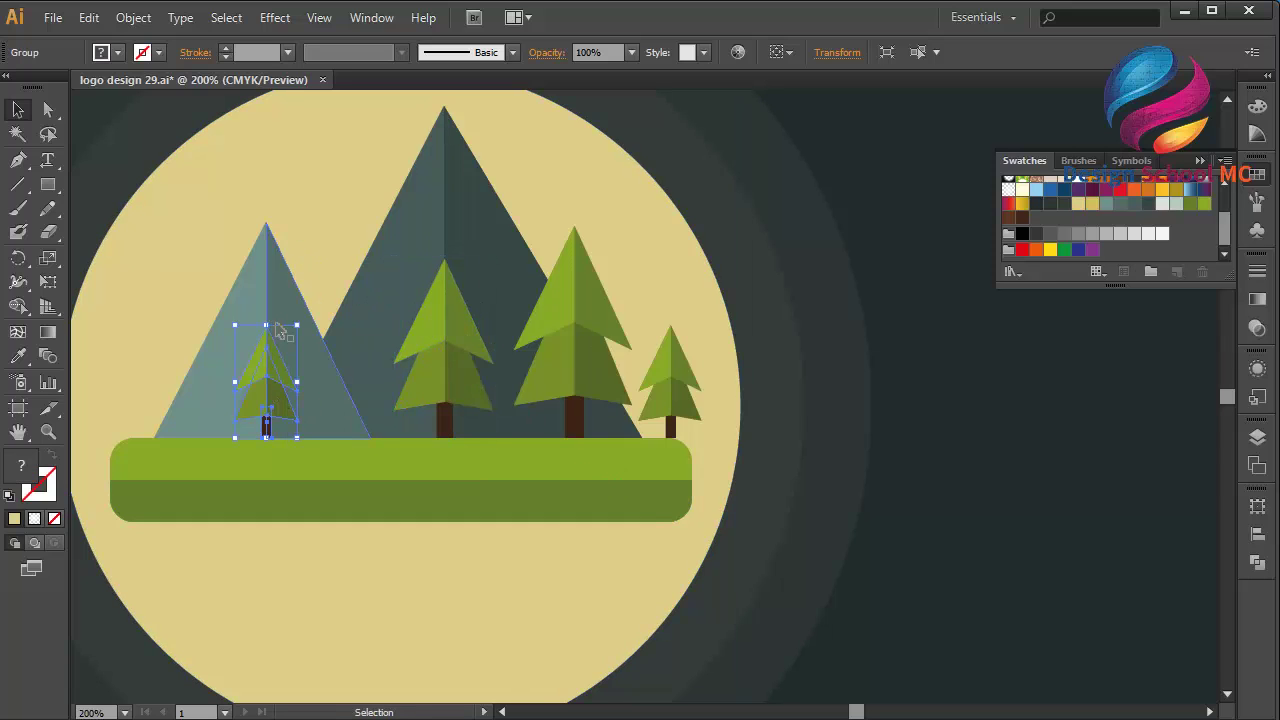
right_click(278, 392)
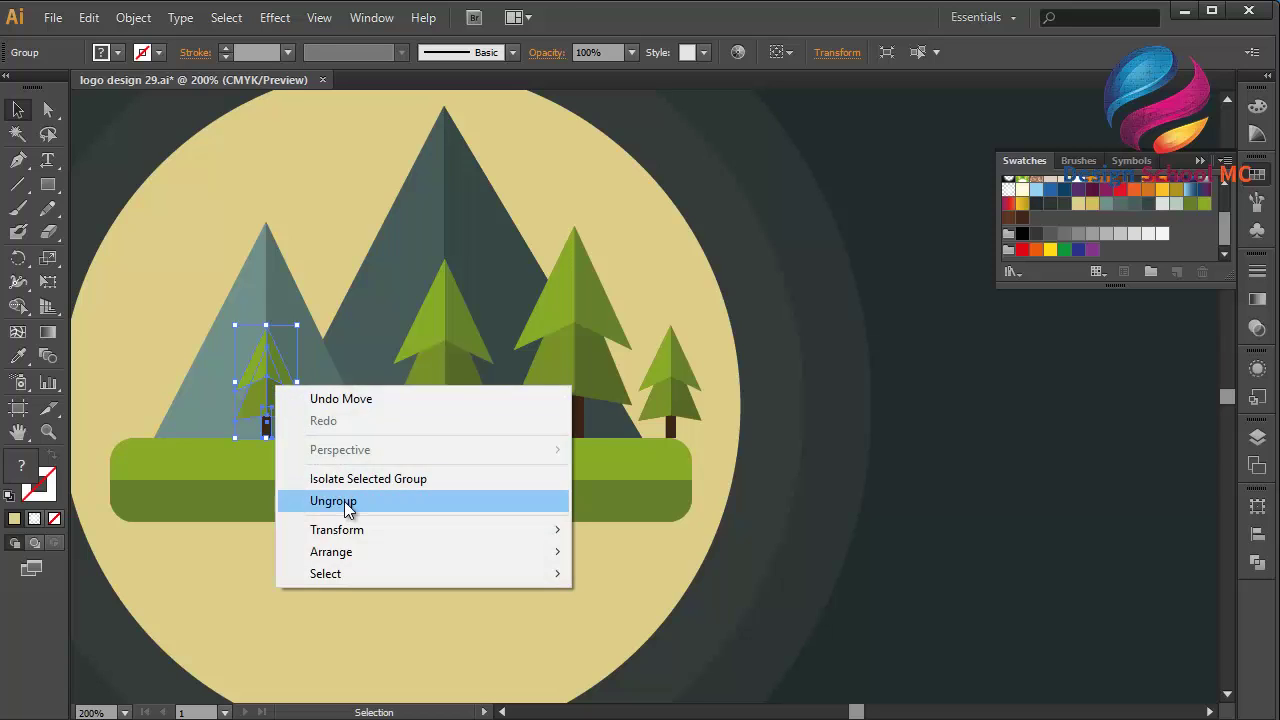
click(346, 506)
click(349, 568)
click(279, 396)
right_click(281, 375)
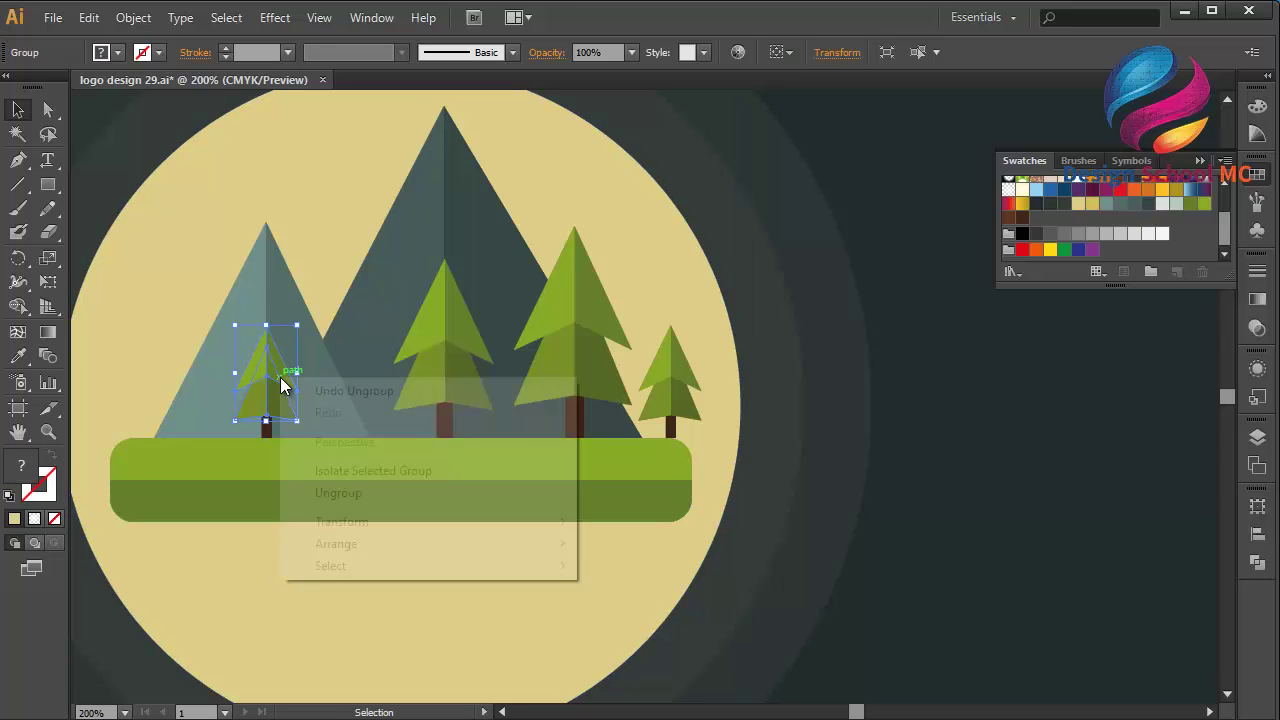
click(338, 494)
click(346, 554)
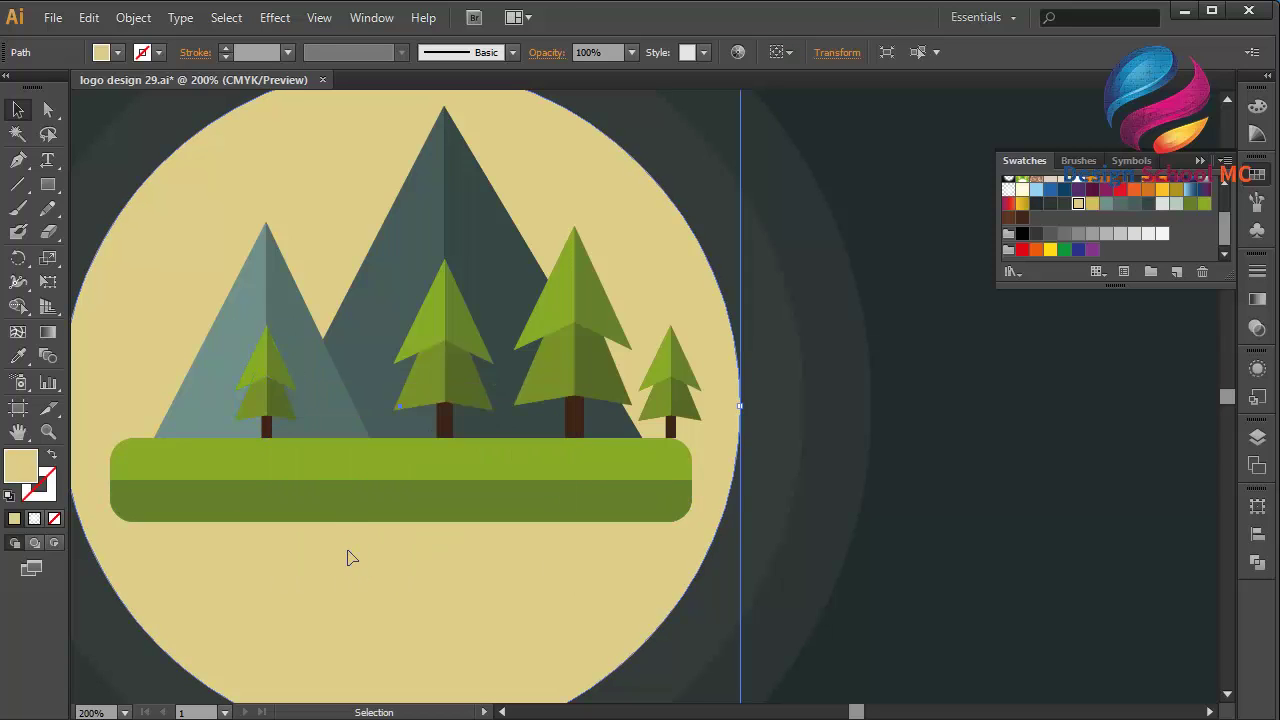
Step: Fill all foliage shapes of the small mountain's tree with the bright yellow-green swatch
click(262, 370)
scroll(1141, 244, up, 3)
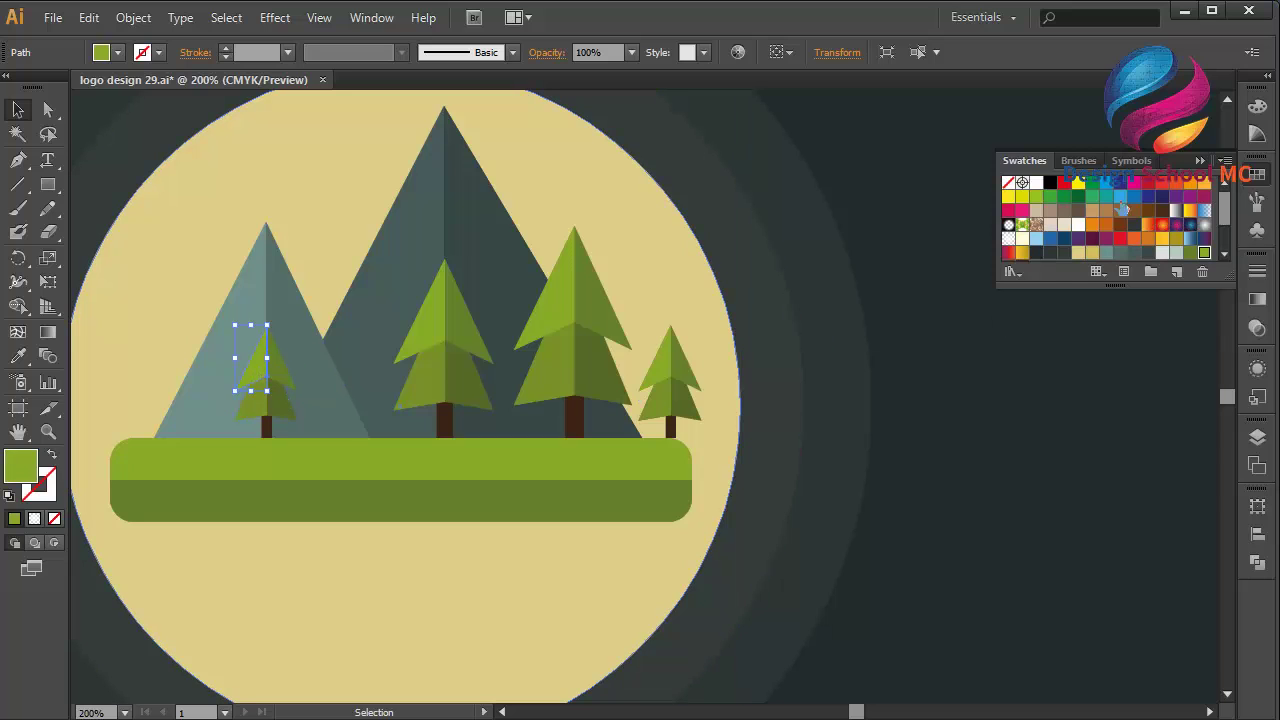
click(1042, 204)
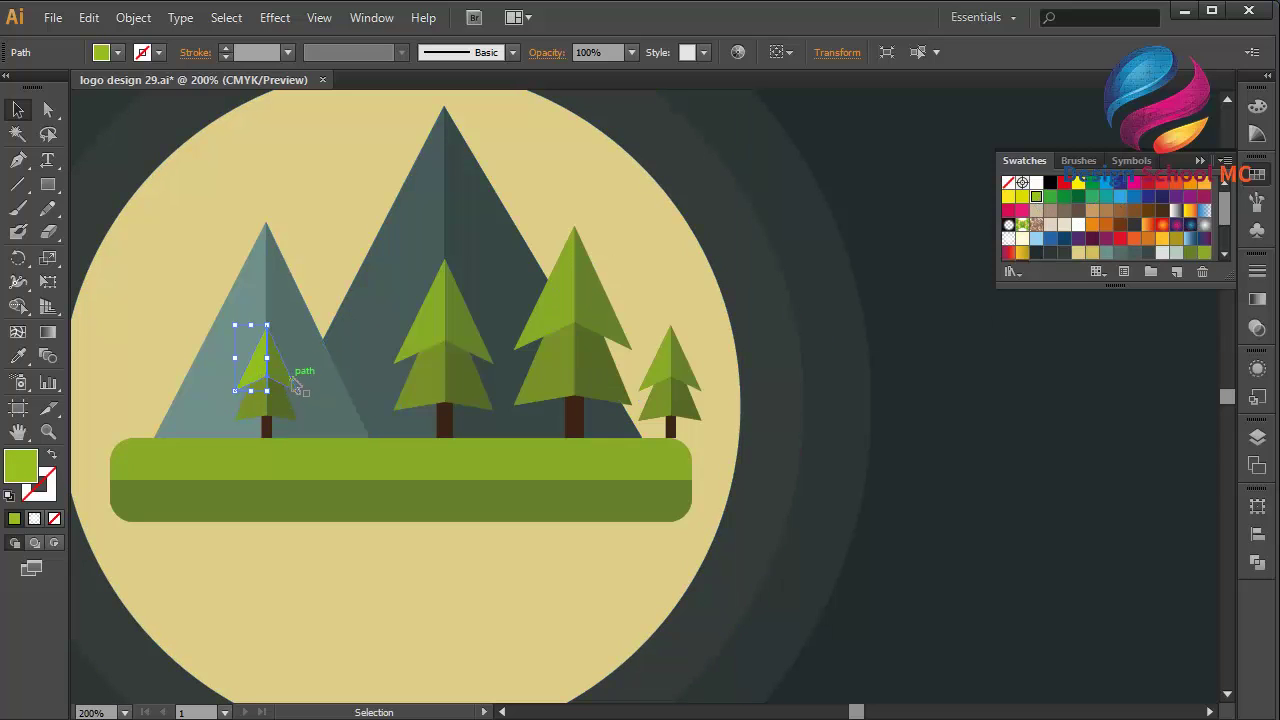
shift+click(289, 377)
shift+click(285, 410)
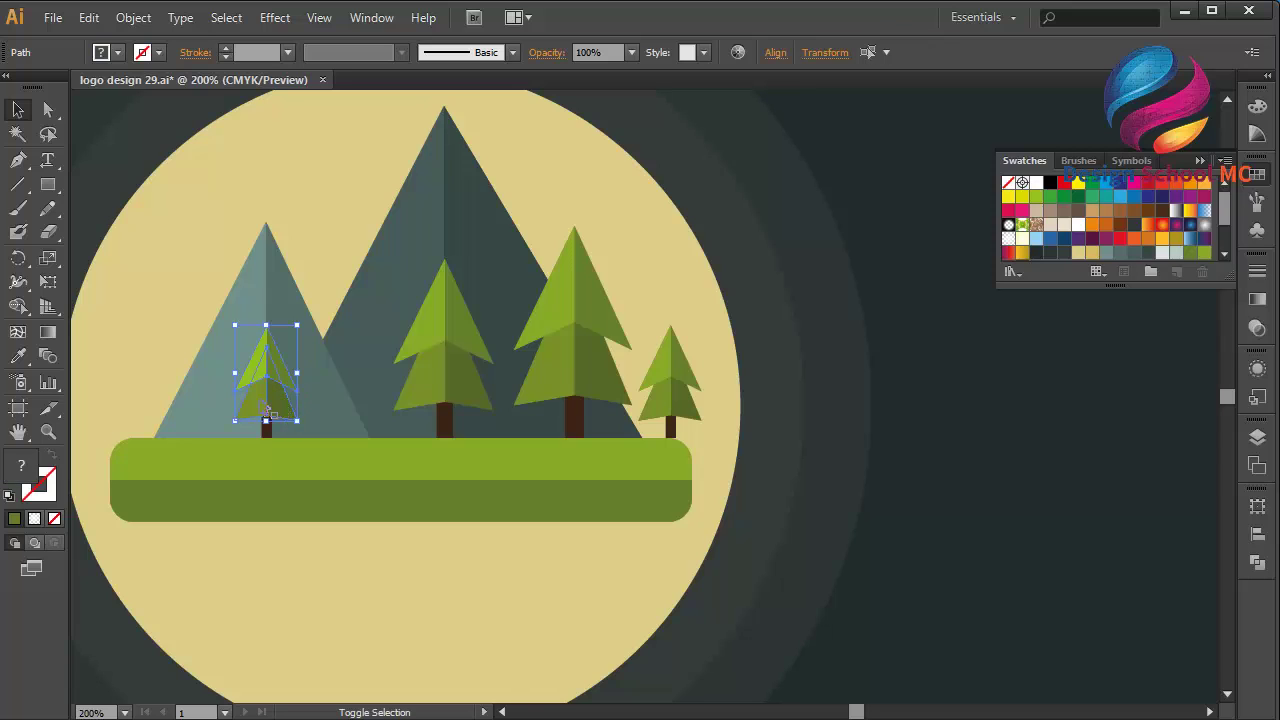
click(1036, 197)
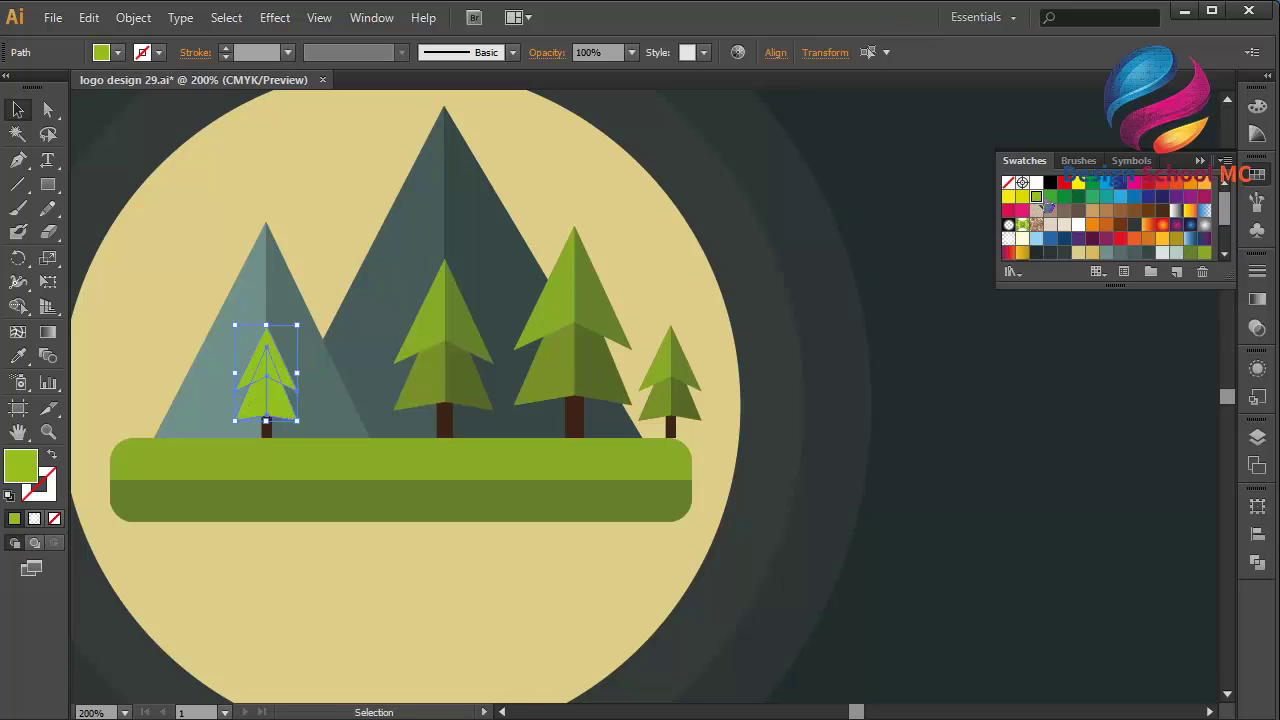
Step: Recolor the right half of that tree's upper foliage tier with the darker green 81A010
click(325, 362)
click(280, 383)
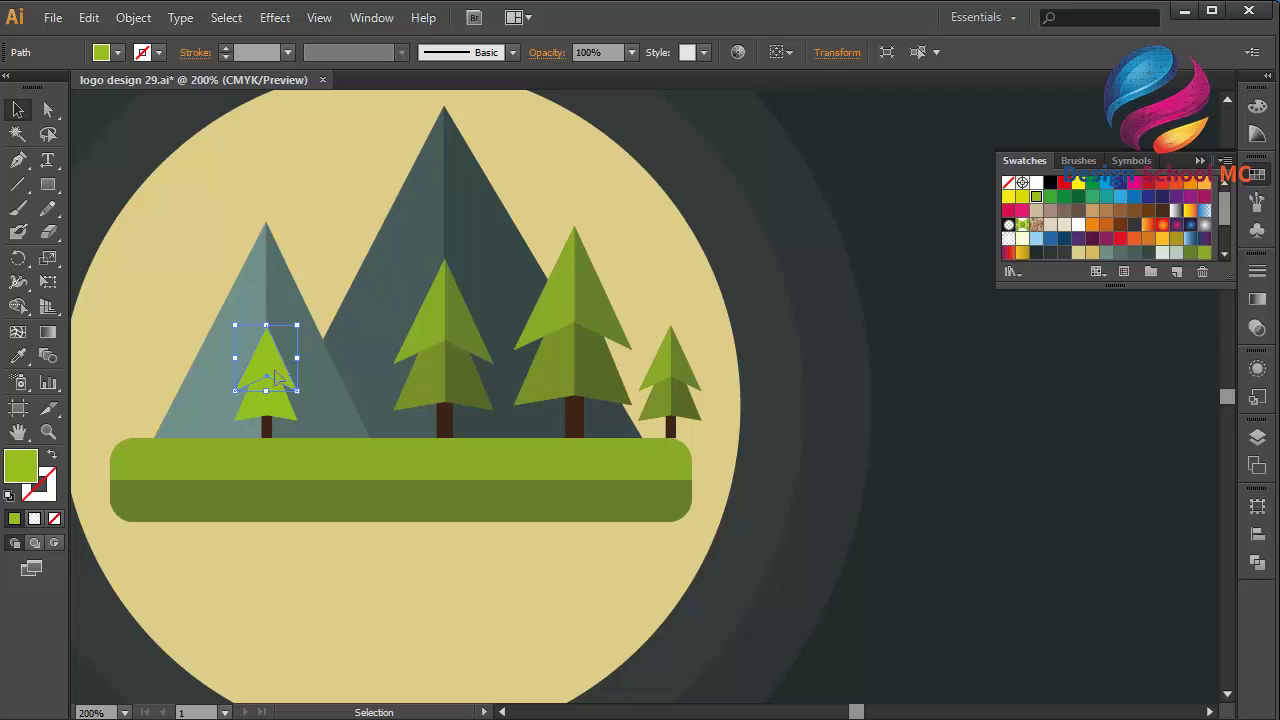
double_click(27, 467)
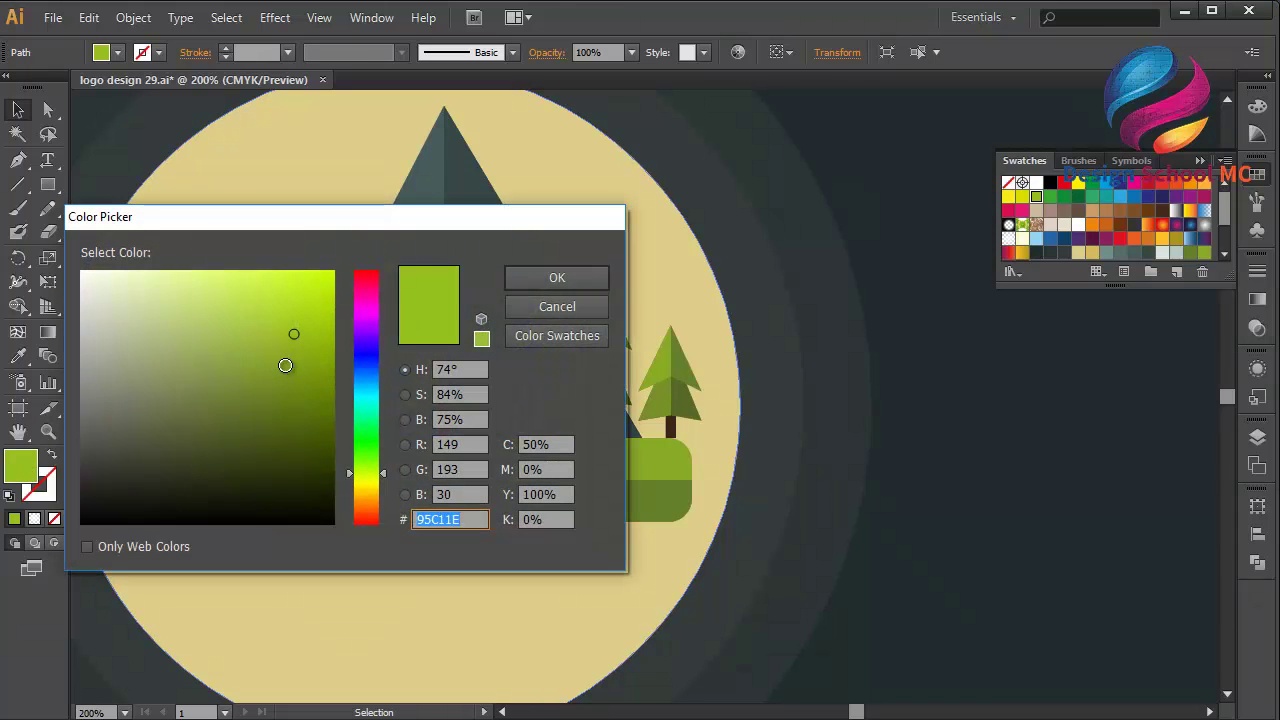
drag(285, 365, 312, 363)
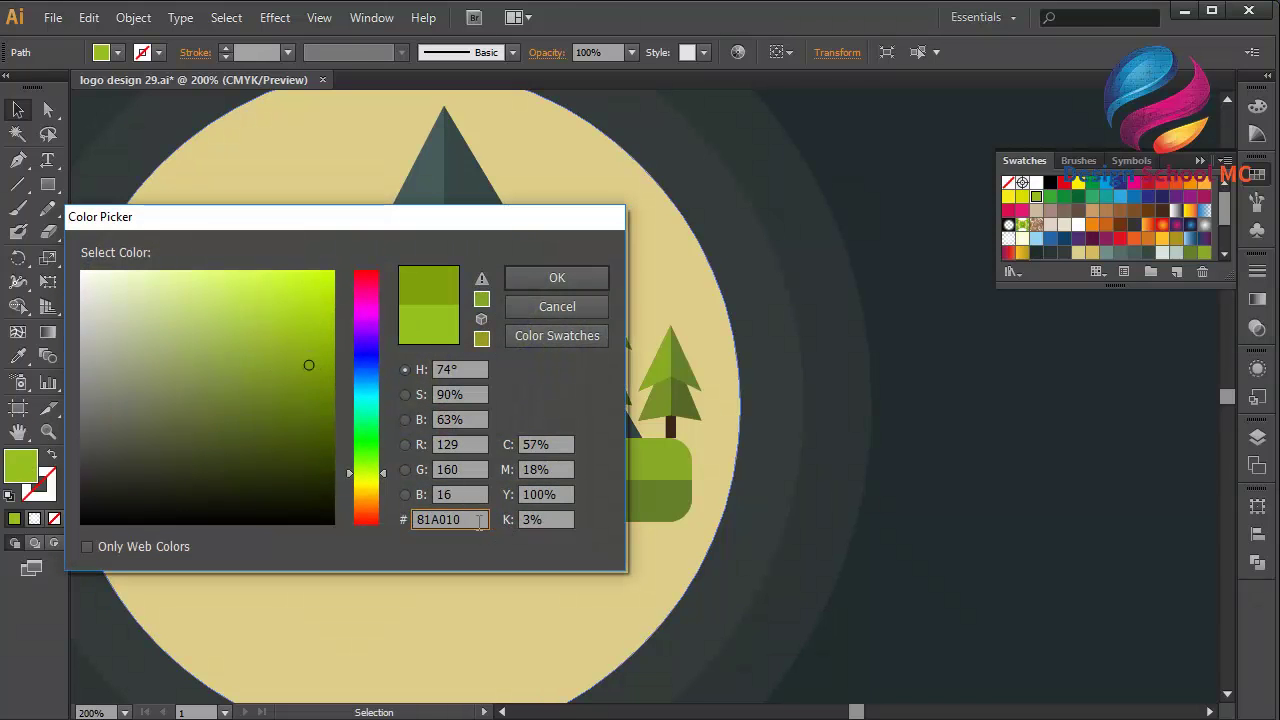
click(571, 285)
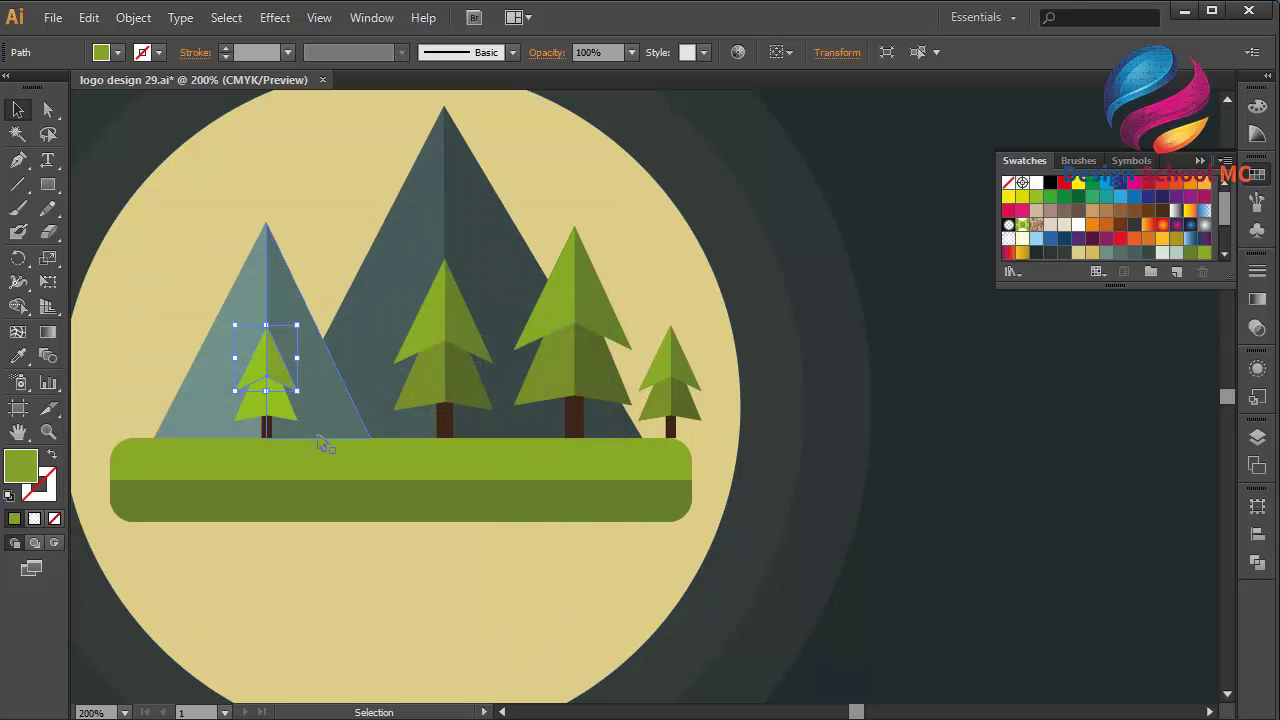
Step: Recolor the right half of the same tree's lower foliage tier with a dark olive green
double_click(22, 466)
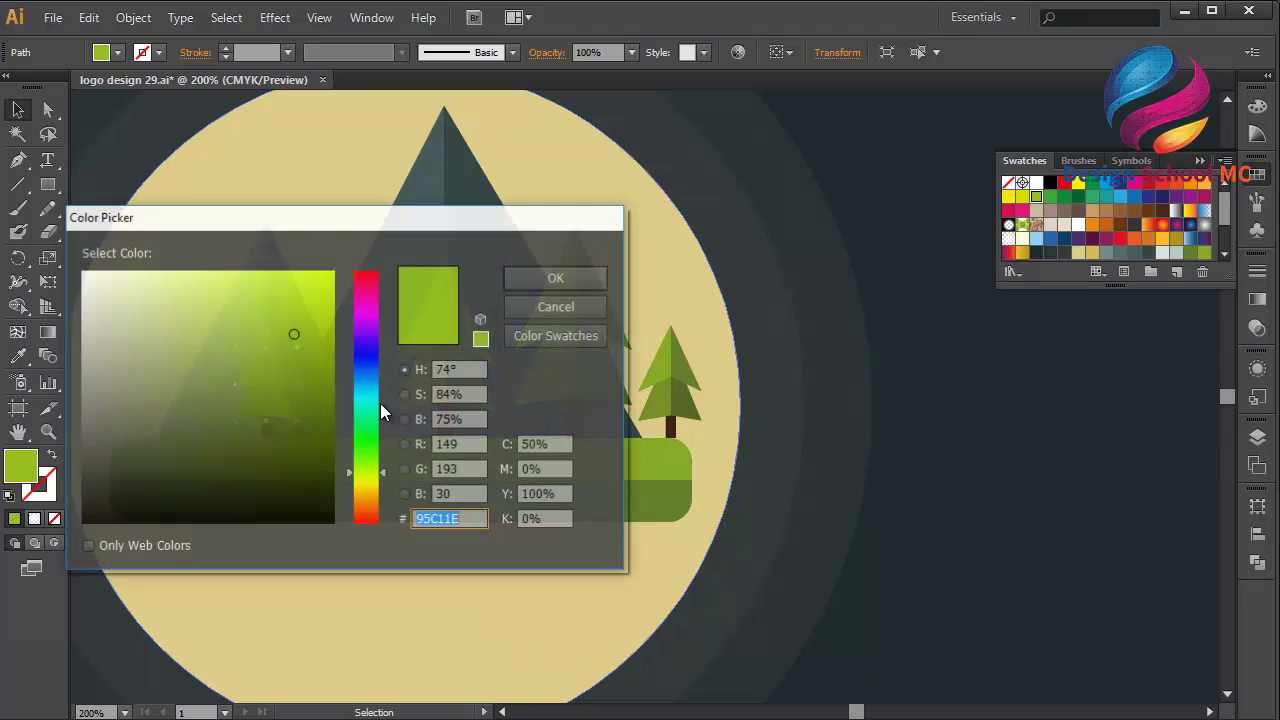
drag(312, 413, 305, 407)
click(550, 272)
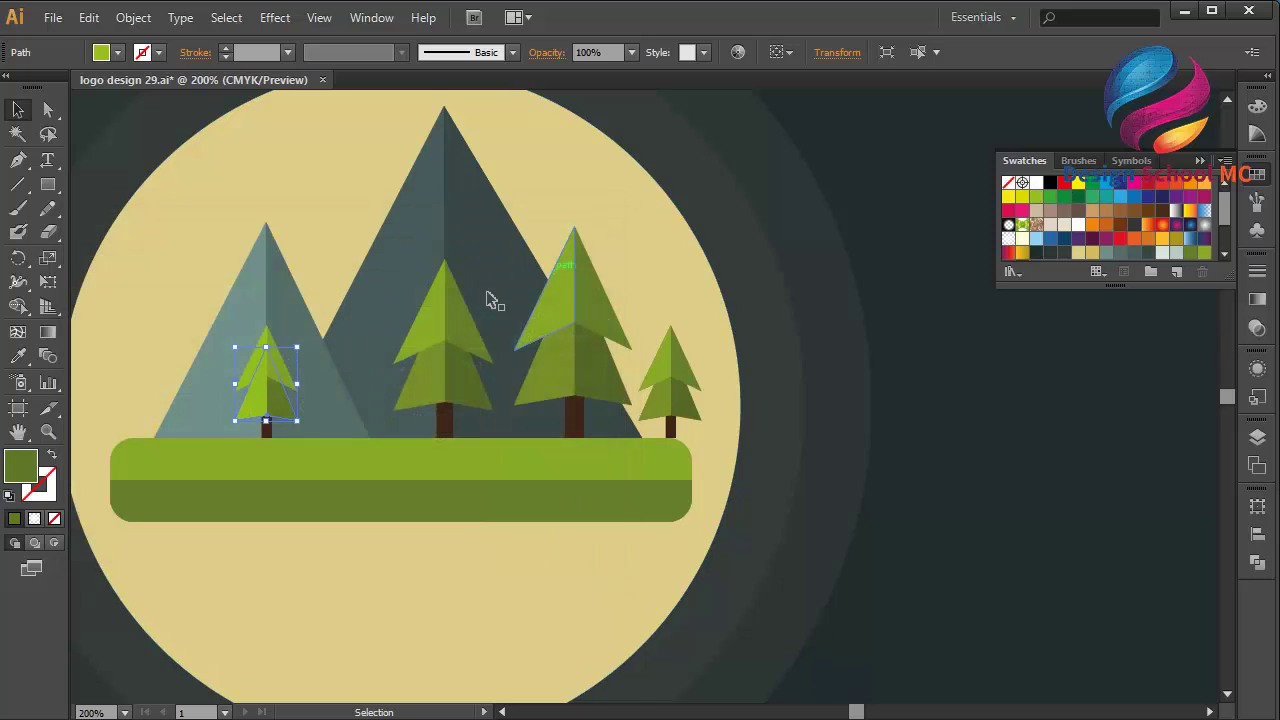
Step: Recolor the left half of the same tree's lower foliage tier with green 83A018 and deselect it
click(250, 395)
double_click(29, 455)
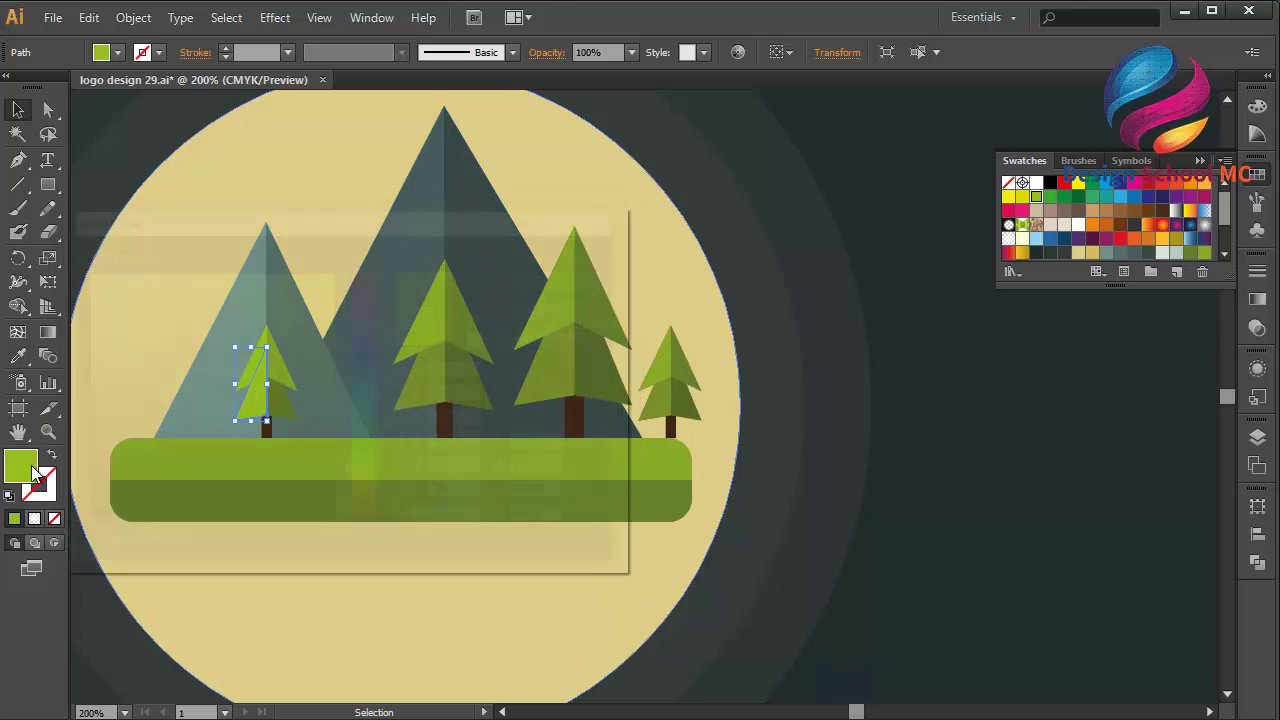
click(297, 364)
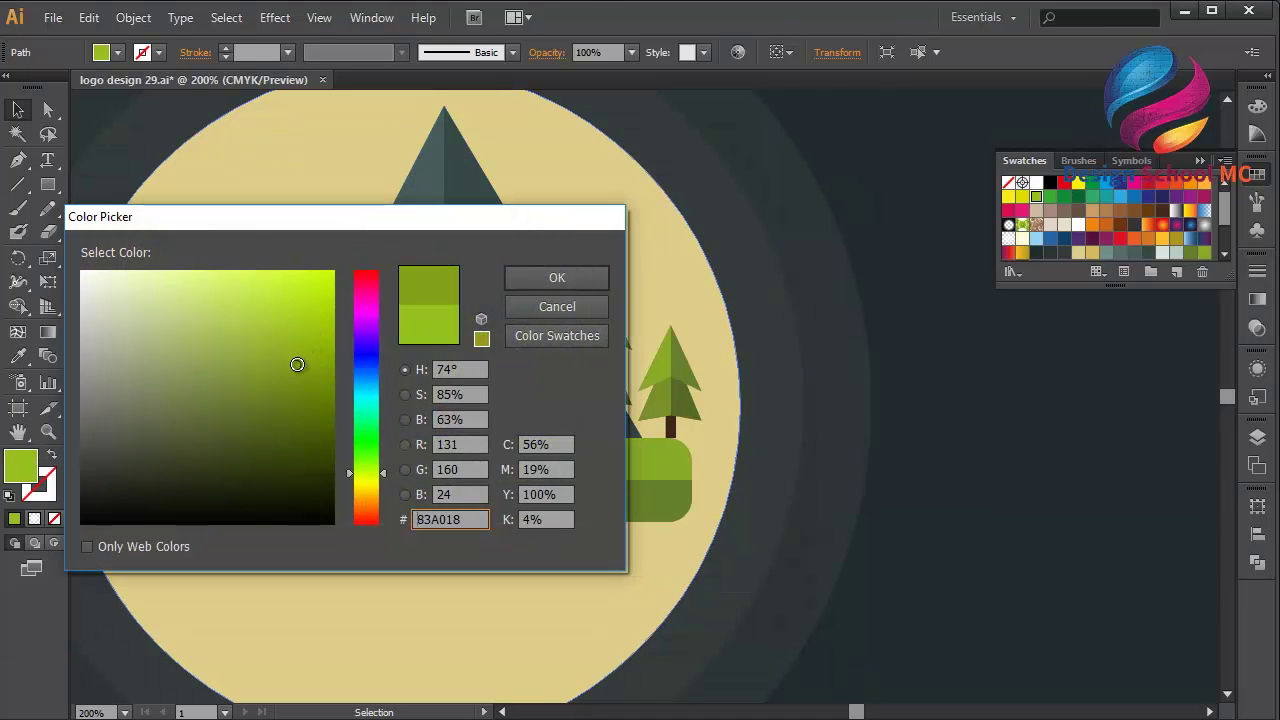
click(552, 276)
click(851, 446)
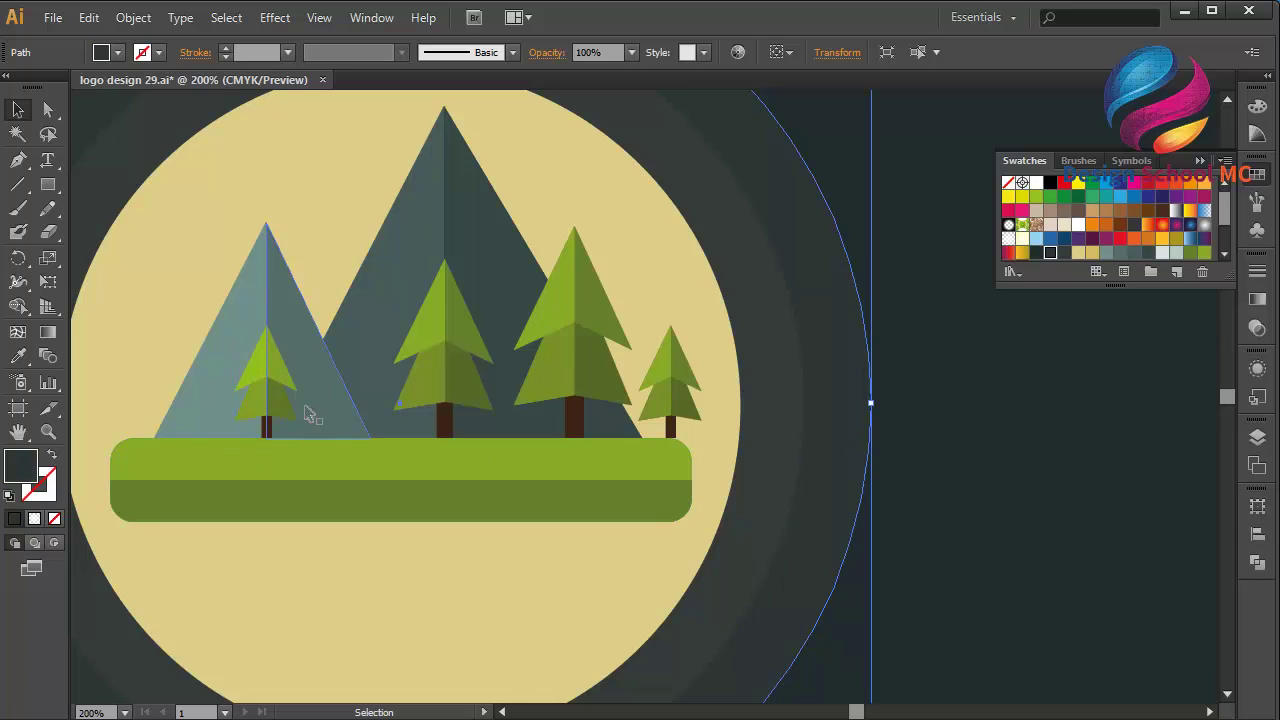
Step: Recolor the small mountain with a medium slate-teal left half and a dark slate right half
click(240, 343)
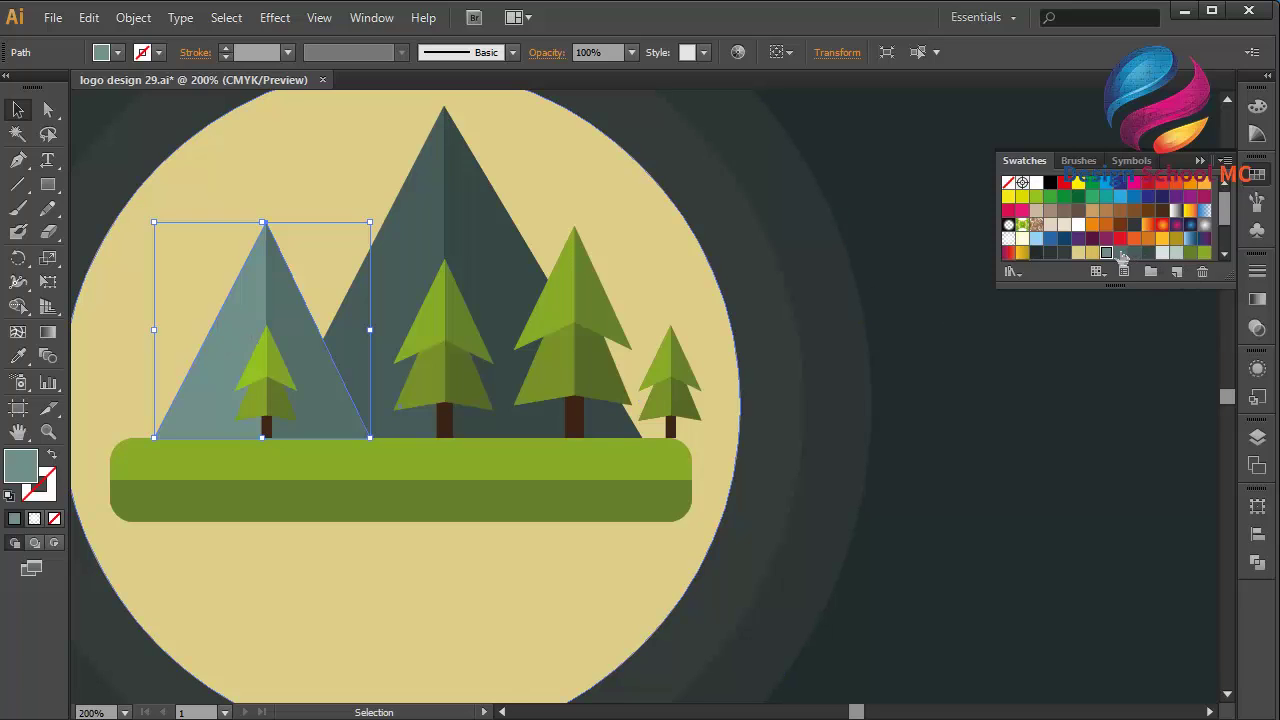
click(1120, 252)
click(343, 418)
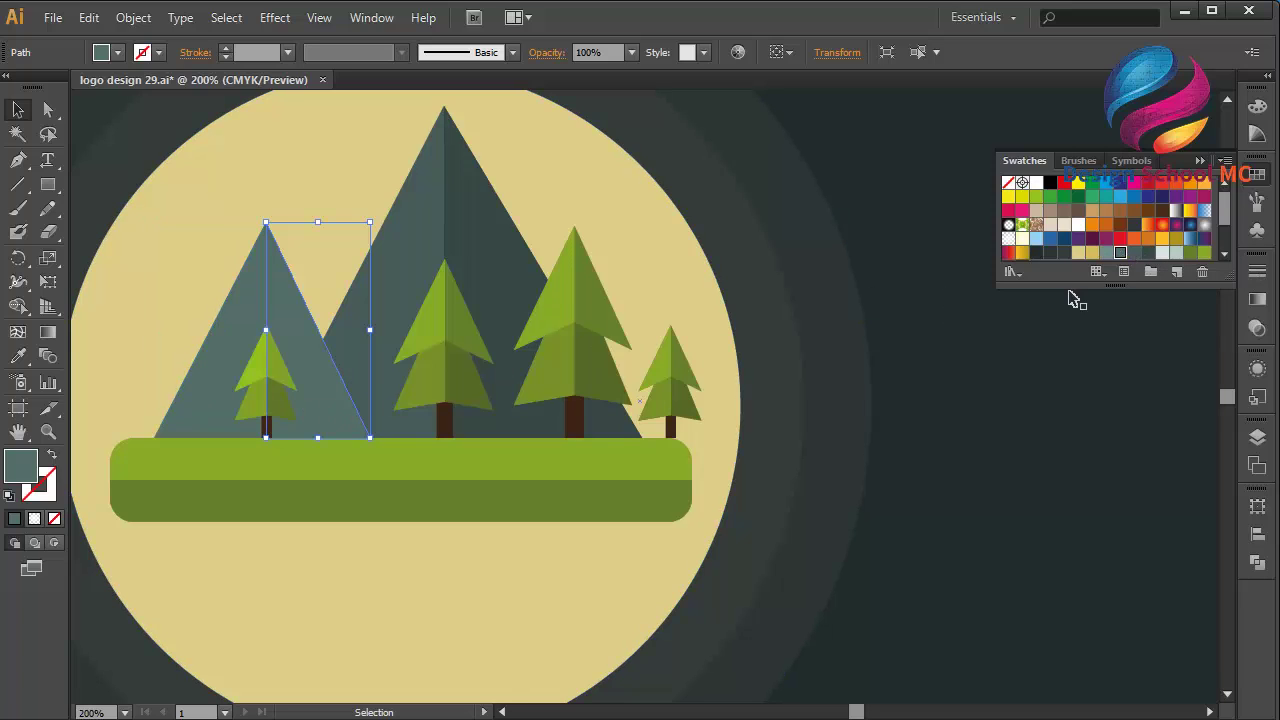
click(1147, 253)
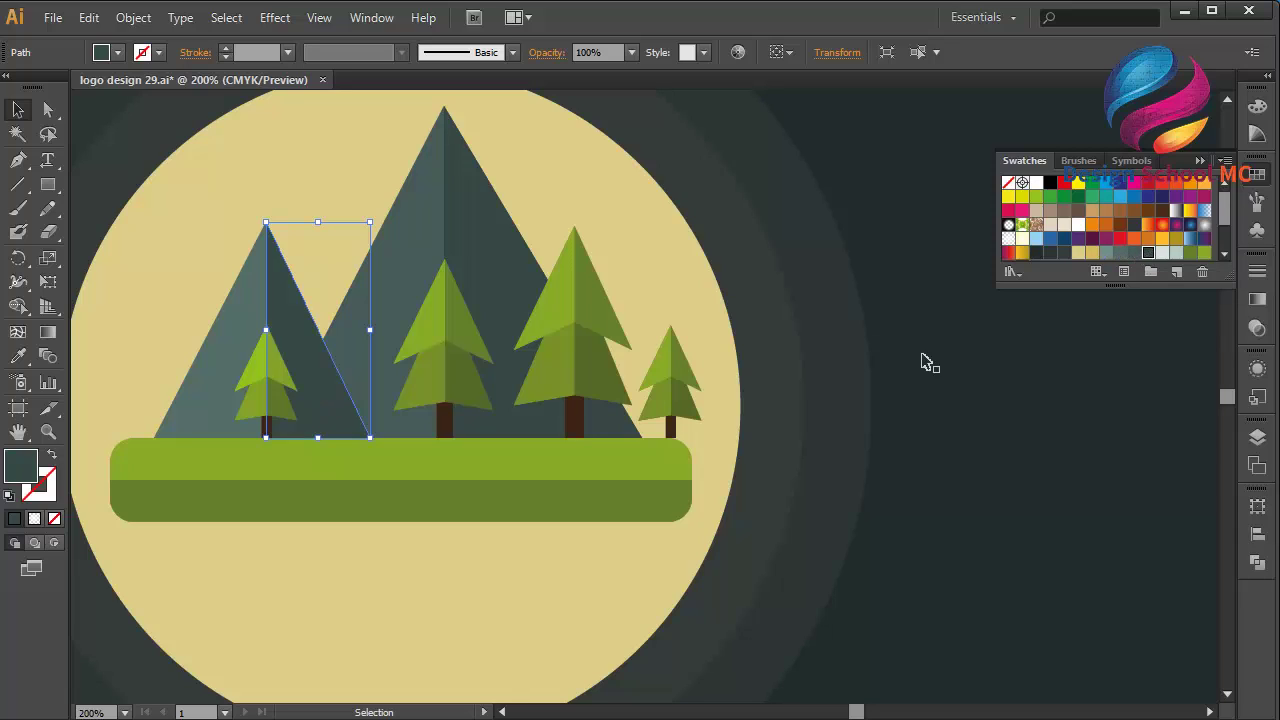
click(963, 360)
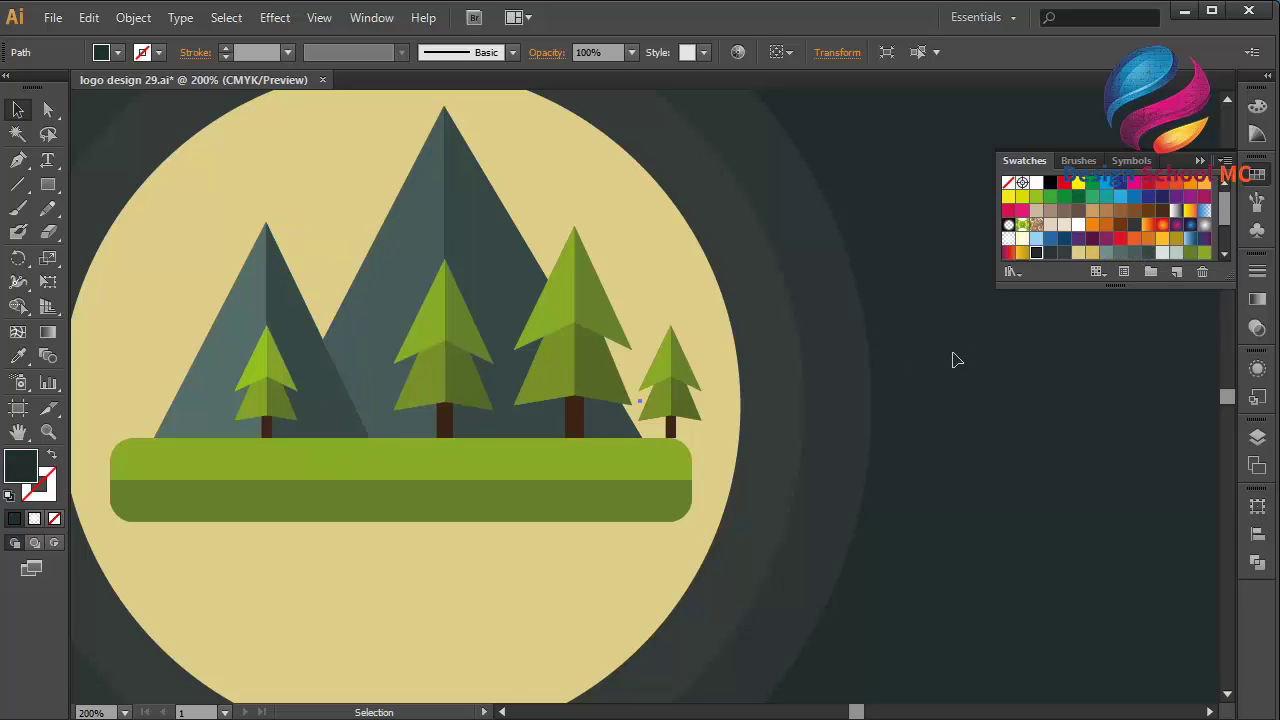
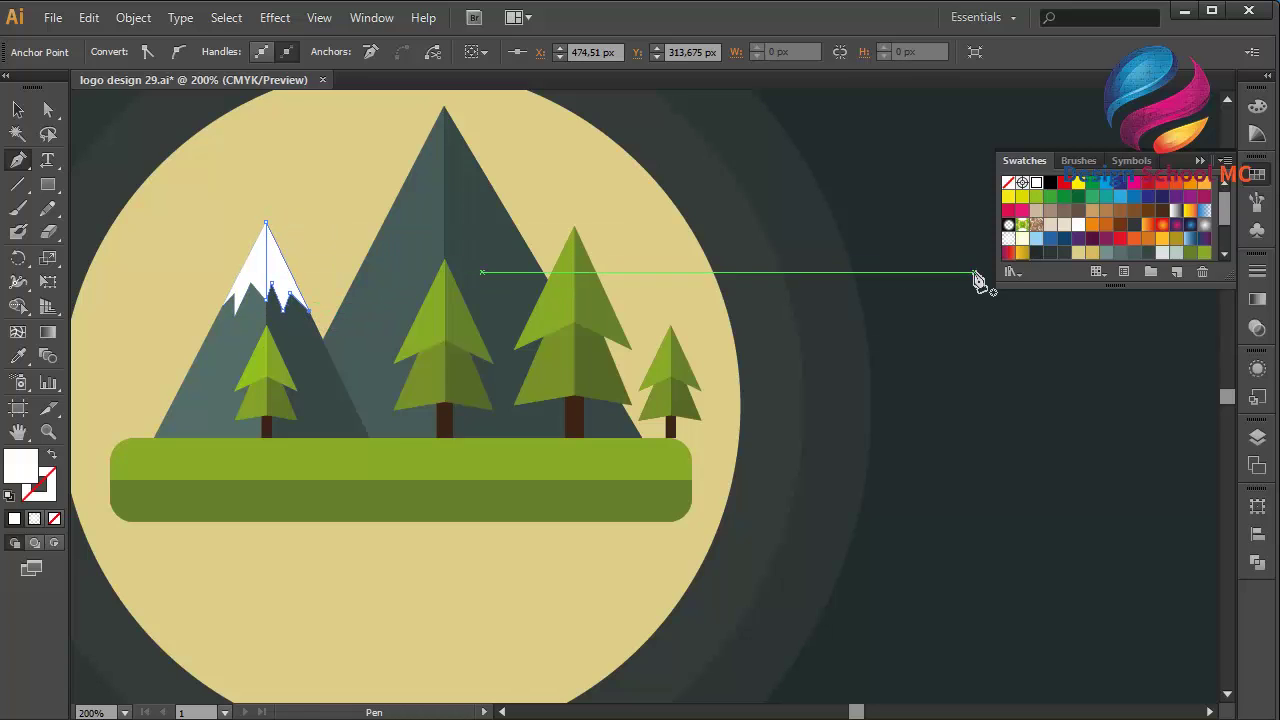
Step: Fill the right half of the small mountain's snowcap with a light gray swatch
scroll(1100, 238, down, 3)
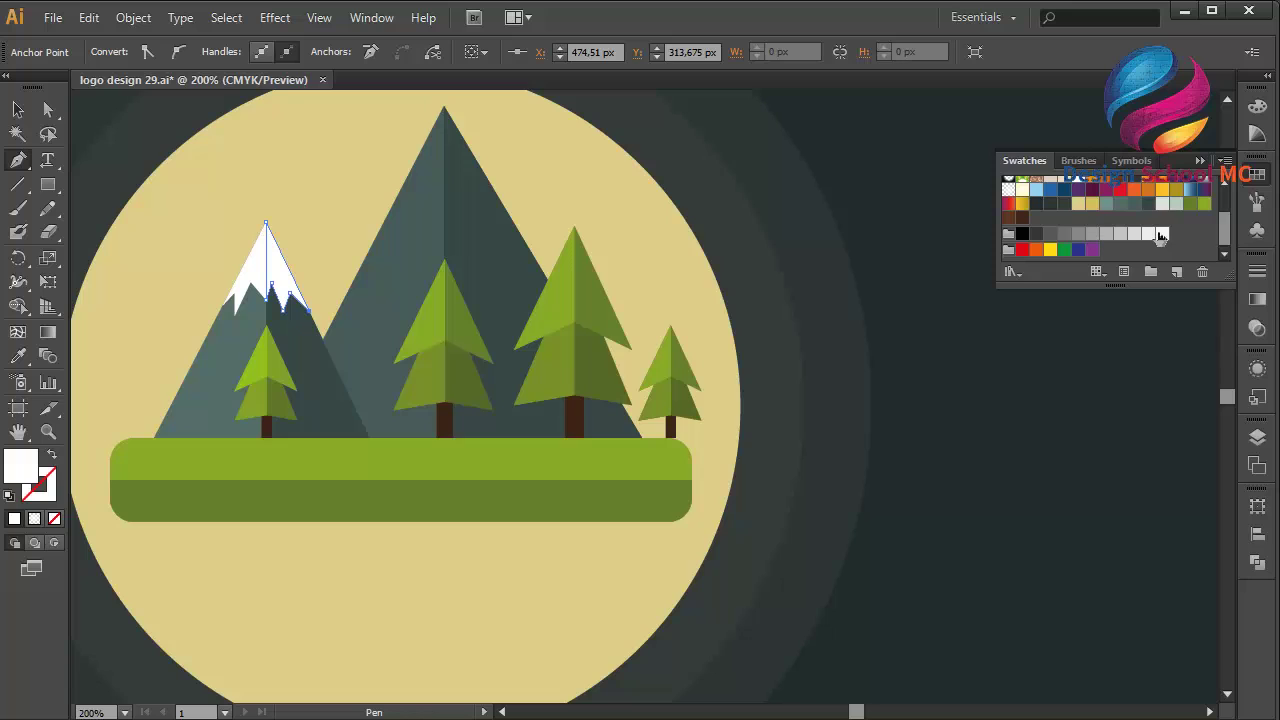
click(1136, 236)
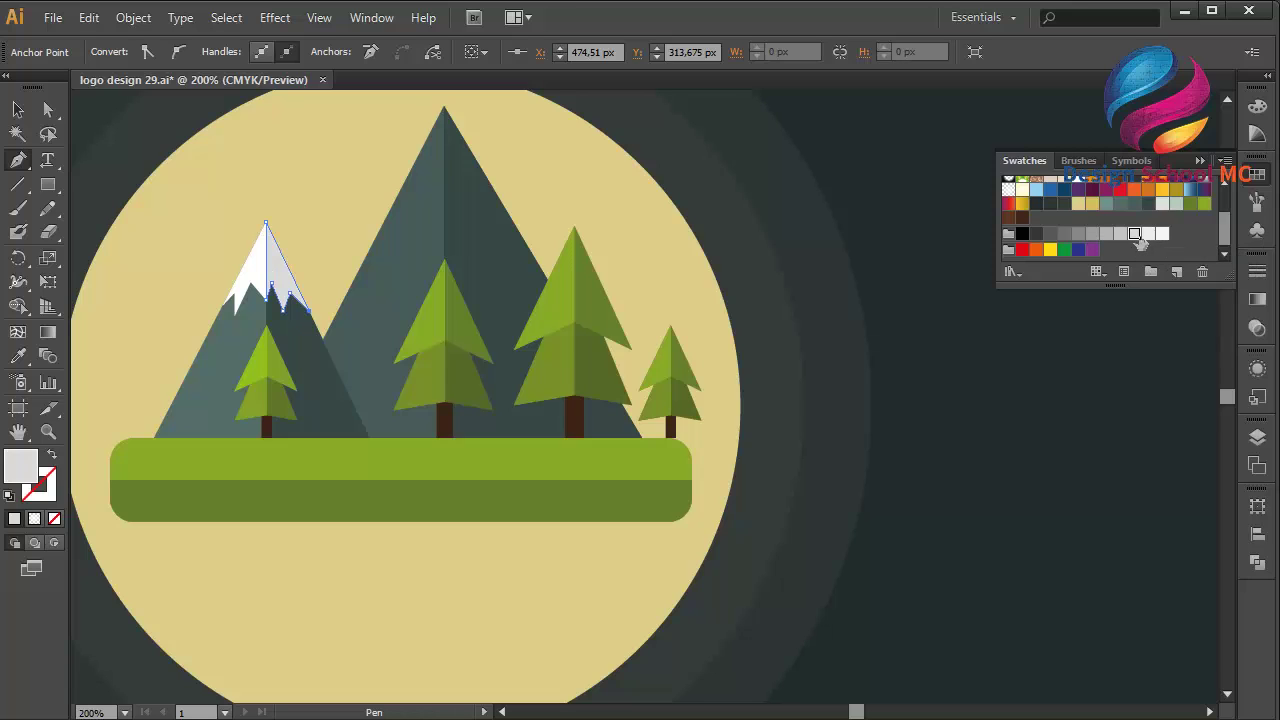
Step: Draw a jagged-edged snowcap over the left half of the large mountain's peak with the Pen tool and fill it white
scroll(645, 320, up, 2)
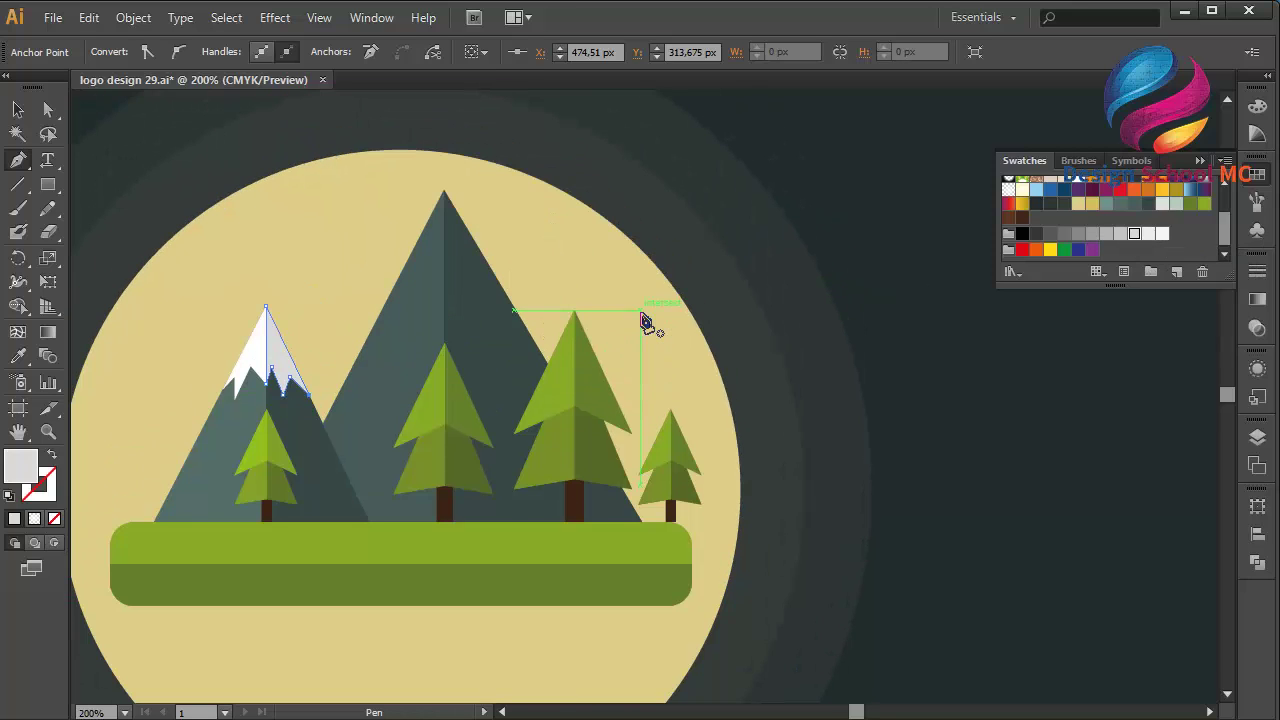
mouse_move(390, 300)
mouse_down()
mouse_move(421, 276)
mouse_move(420, 306)
mouse_move(428, 286)
mouse_move(445, 322)
mouse_move(413, 267)
mouse_move(395, 308)
mouse_up()
click(445, 319)
click(444, 192)
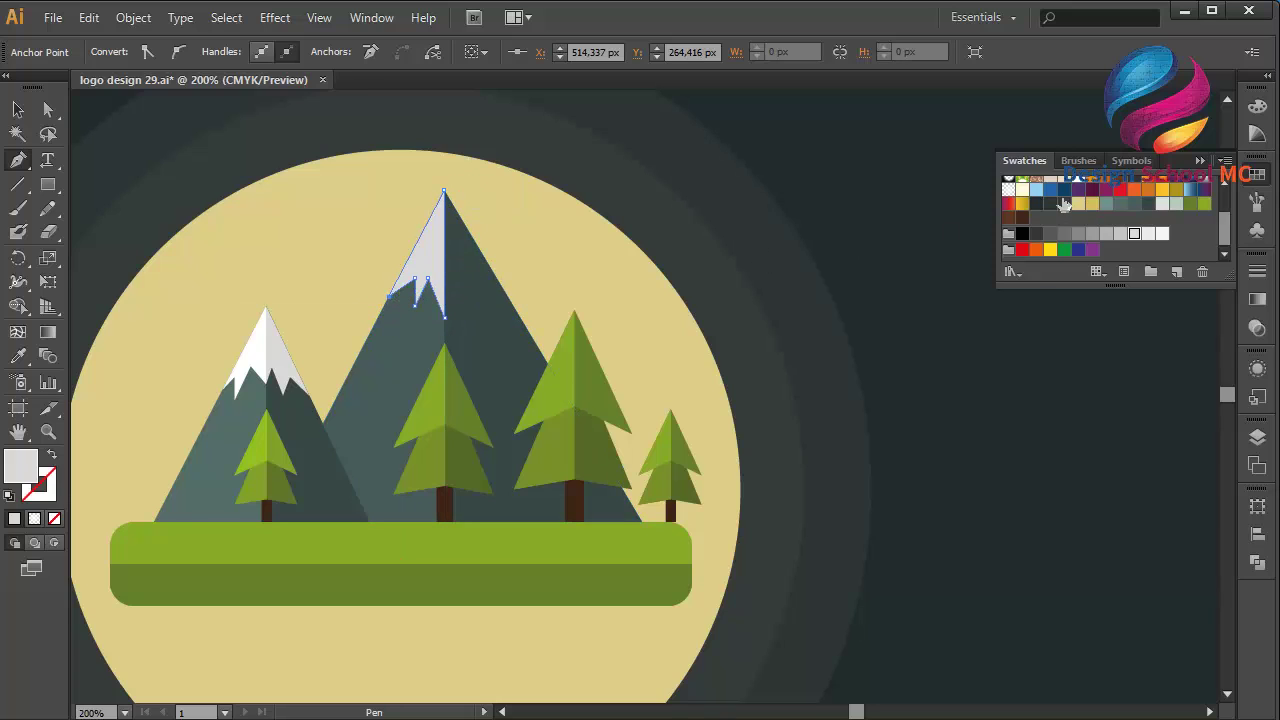
scroll(1064, 204, up, 3)
click(1036, 184)
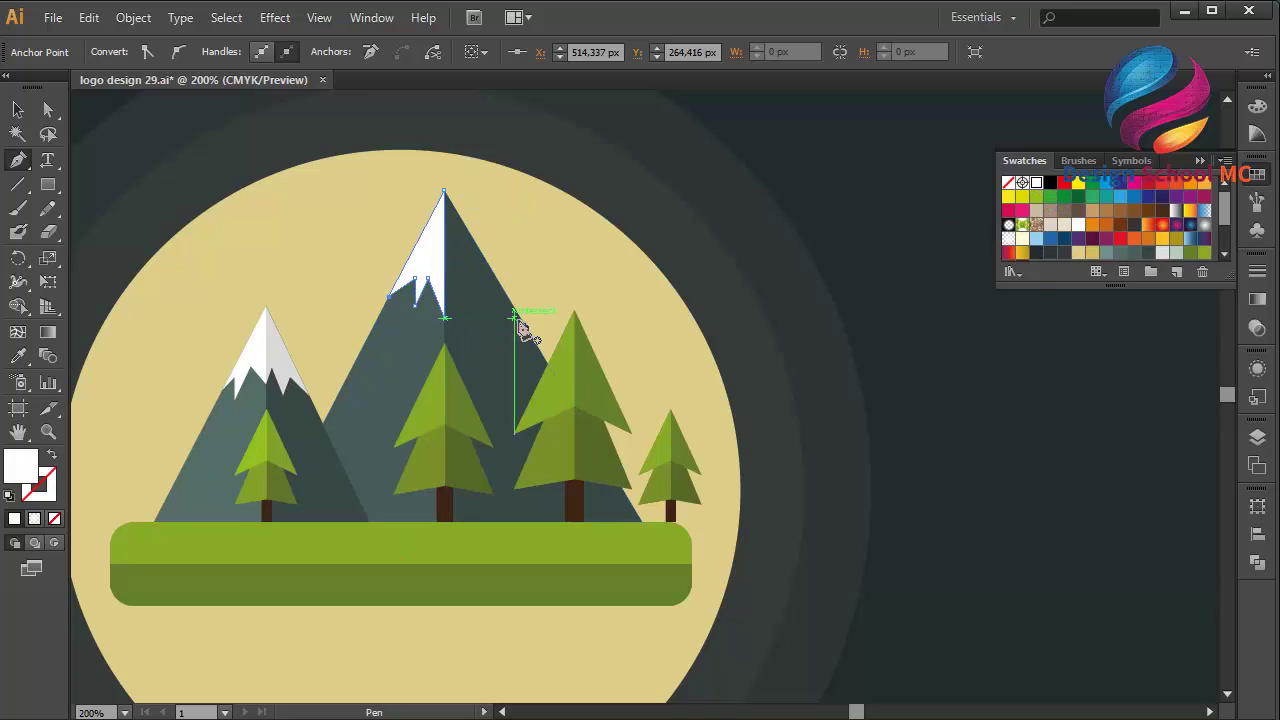
Step: Draw the jagged right half of the large mountain's snowcap with the Pen tool, fill it light gray, and deselect it
key(ctrl+shift+a)
drag(492, 300, 450, 330)
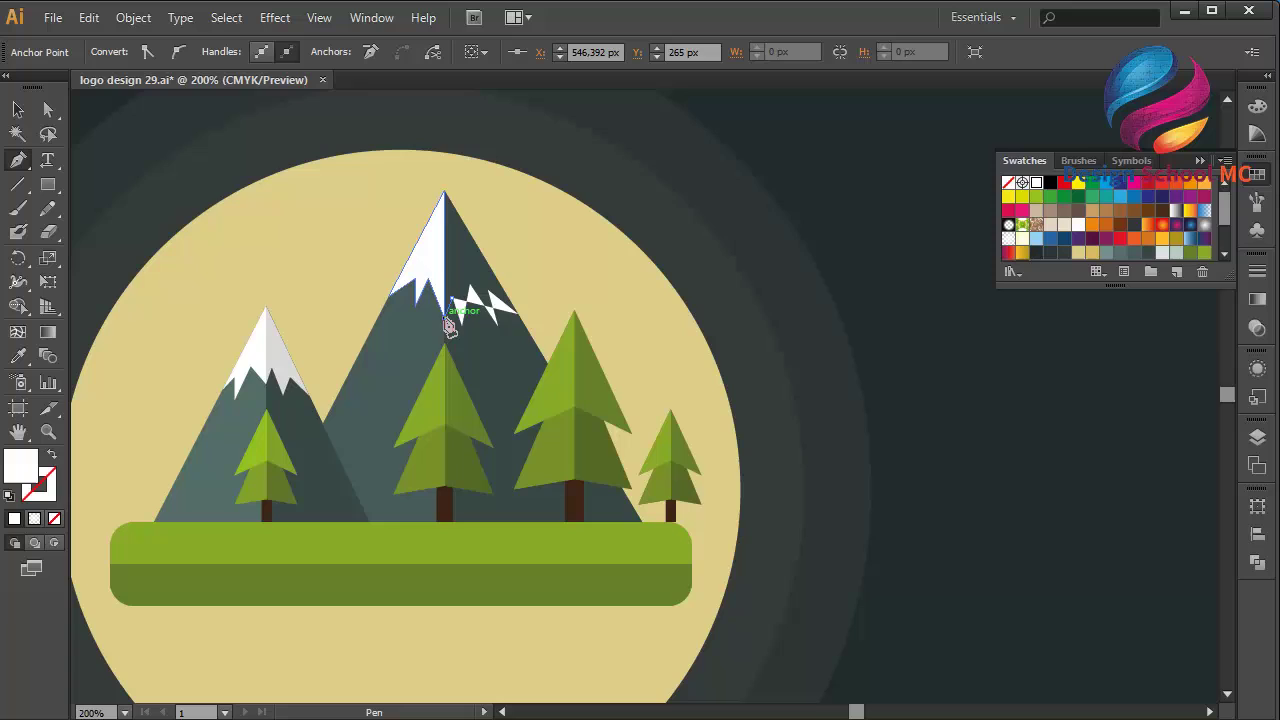
click(446, 191)
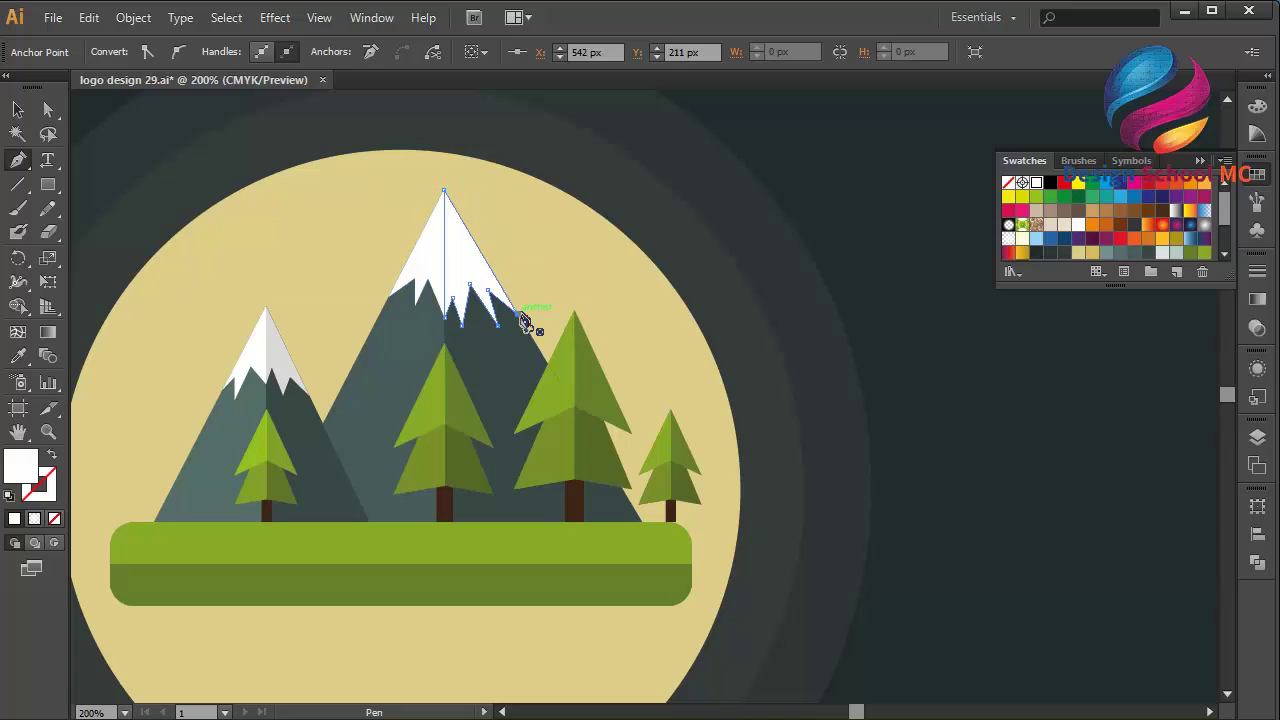
scroll(1097, 234, down, 3)
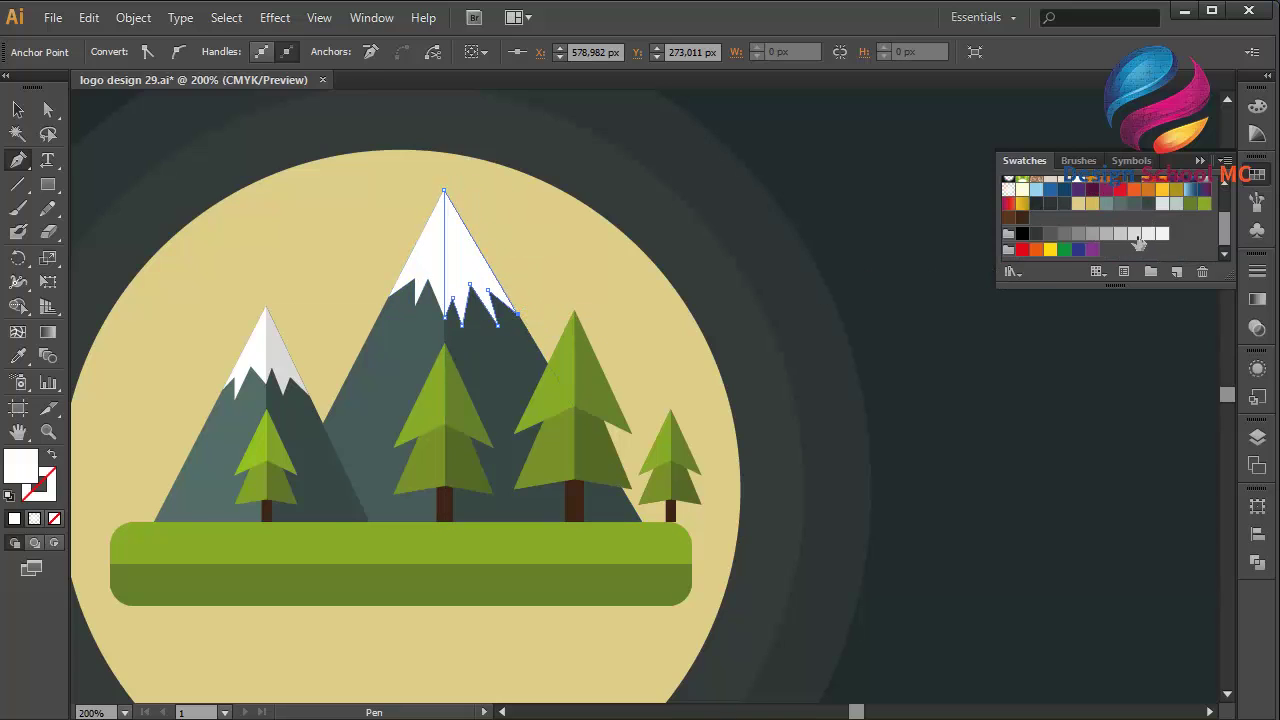
click(1135, 234)
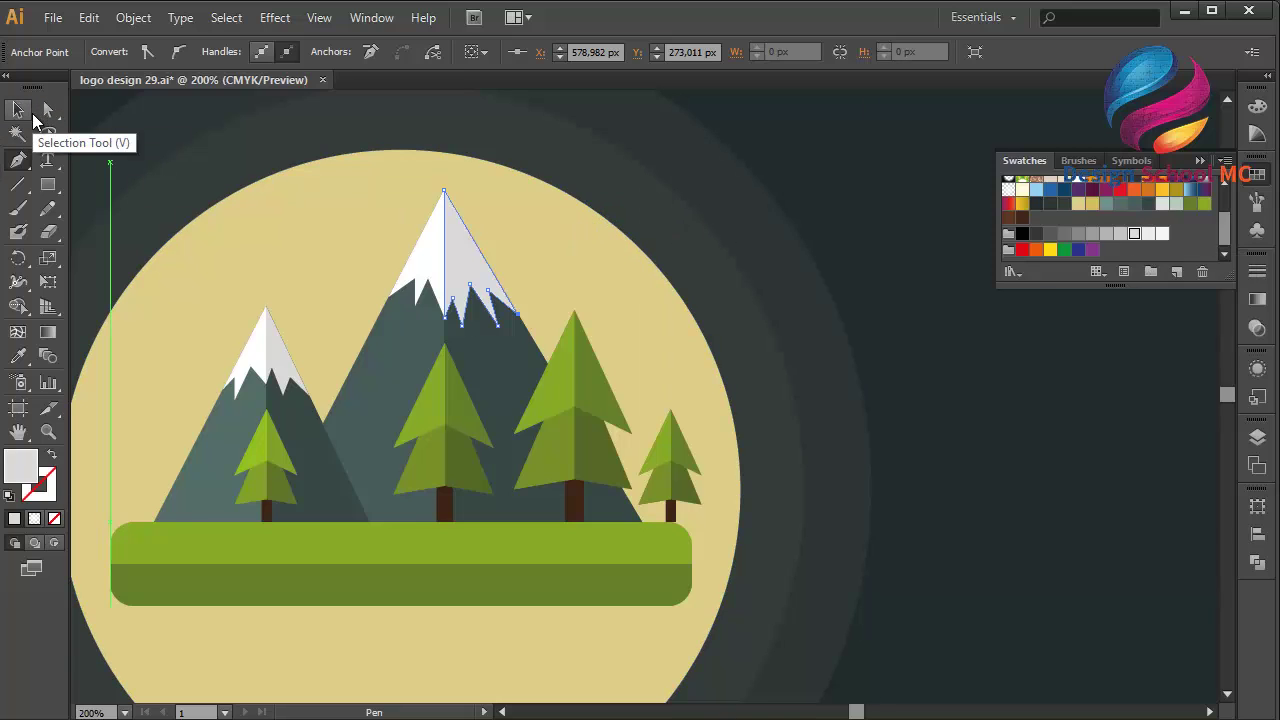
click(18, 110)
click(215, 188)
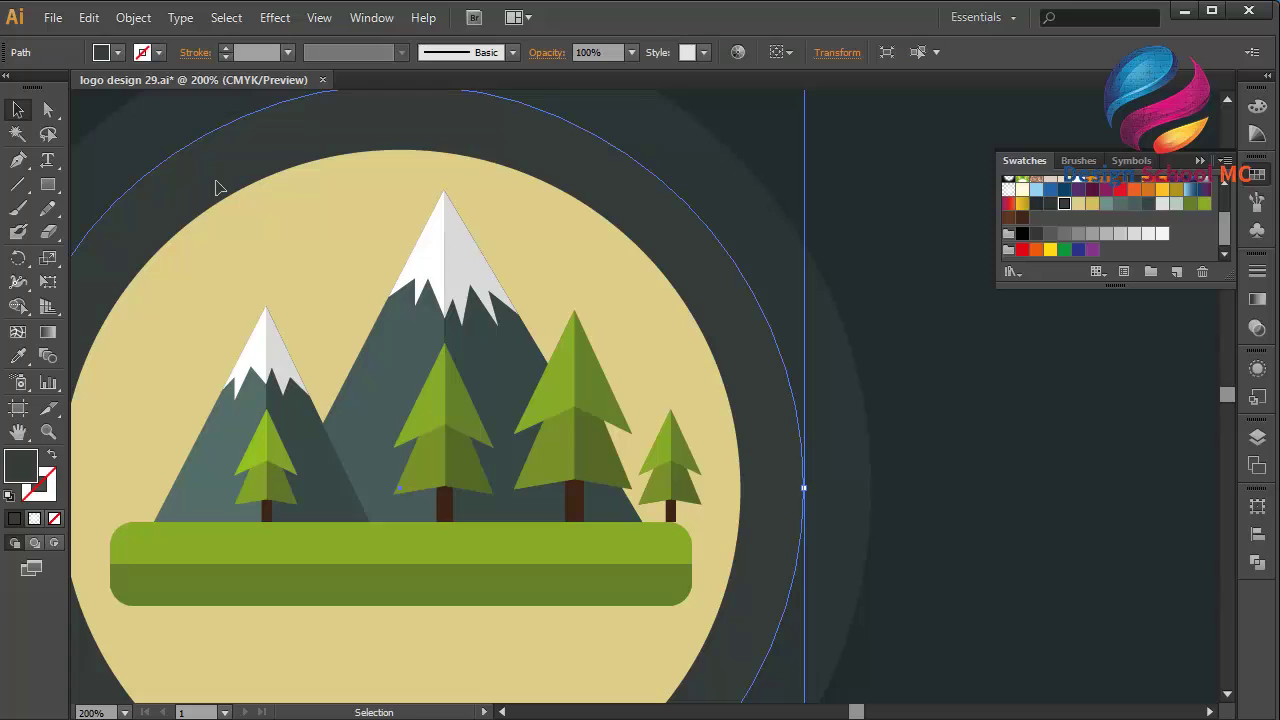
Step: Nudge the large snowcap's outer right point outward to X 579.982 px and adjust both halves' peak points, setting the right one to Y 210 px
key(ctrl+minus)
key(ctrl+minus)
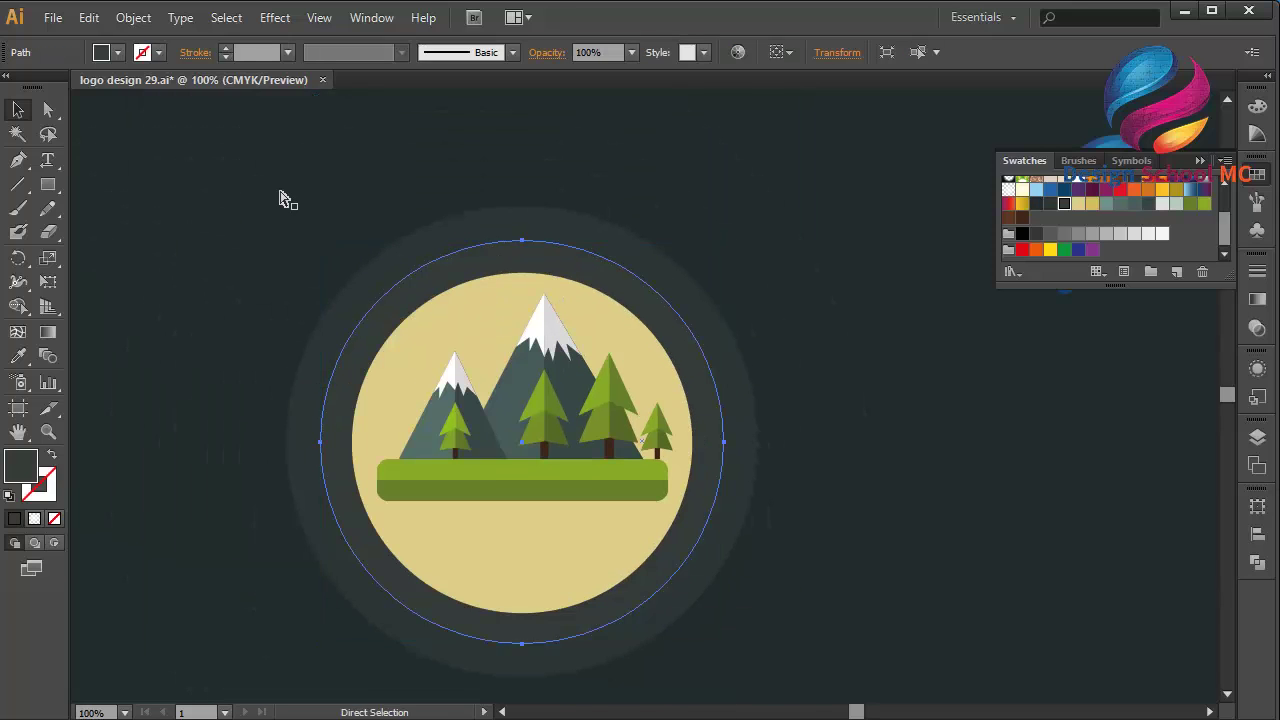
key(ctrl+plus)
key(ctrl+plus)
key(ctrl+plus)
click(48, 110)
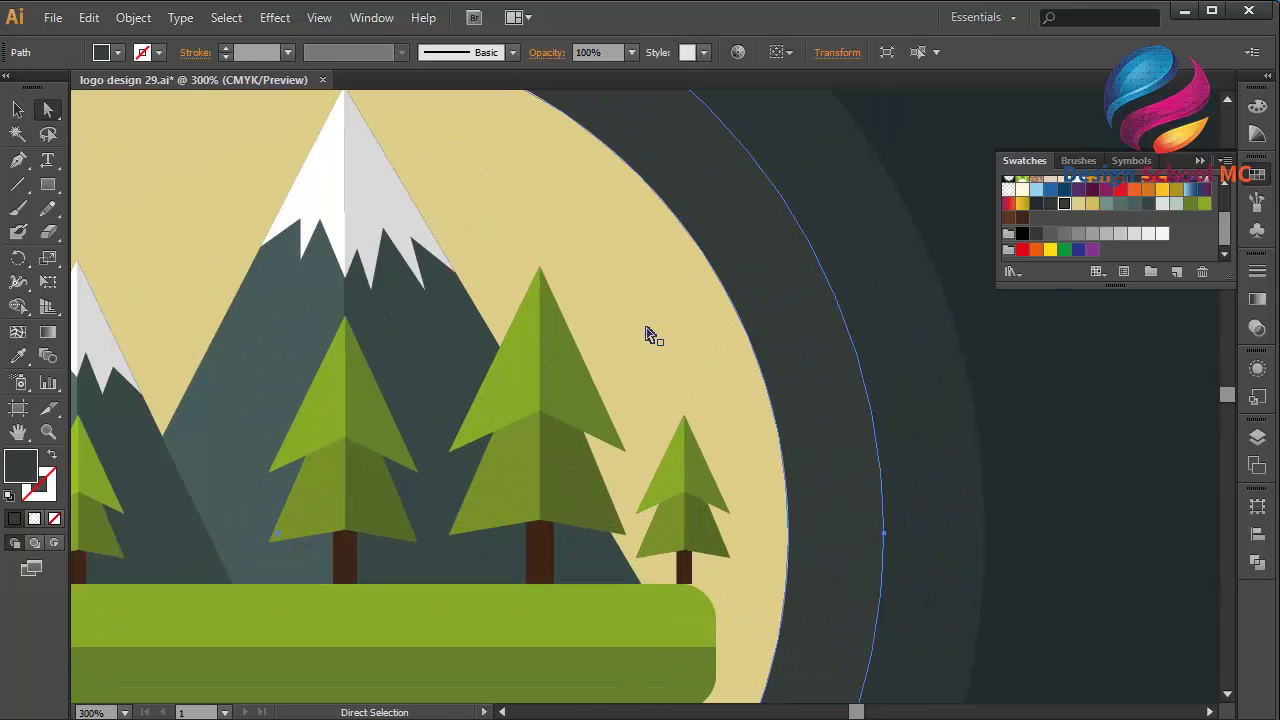
click(453, 271)
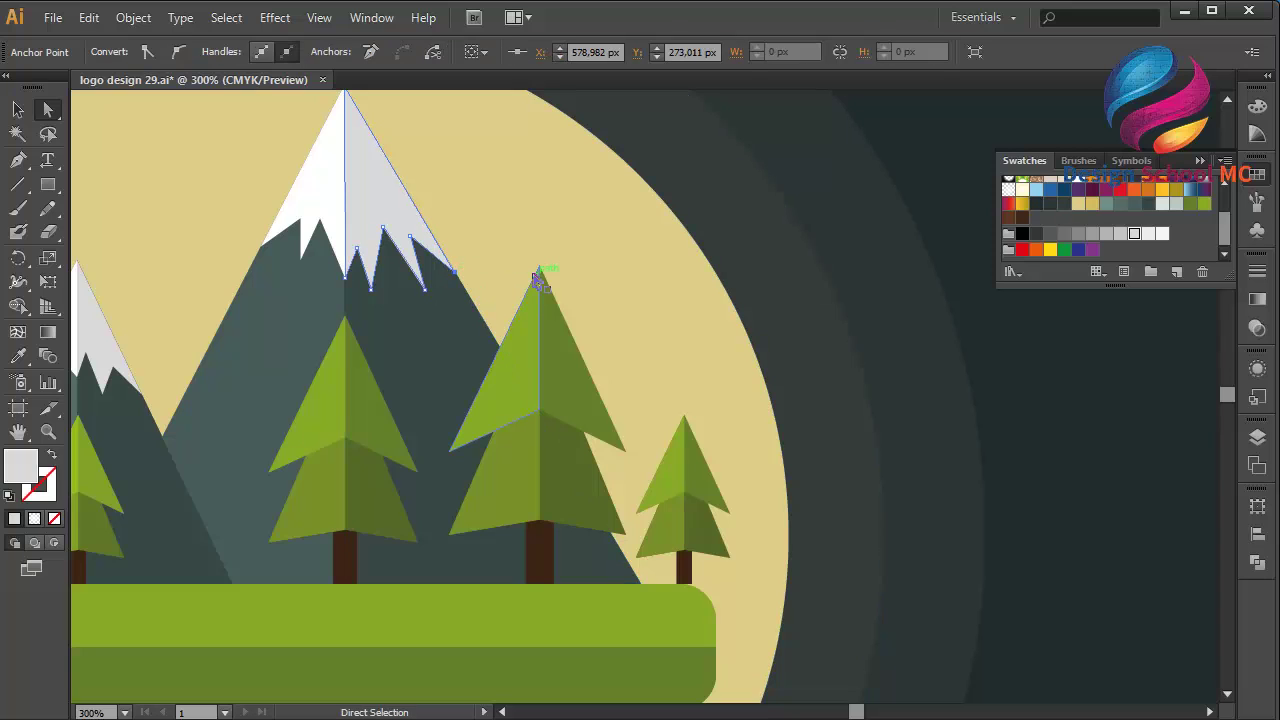
scroll(408, 144, up, 1)
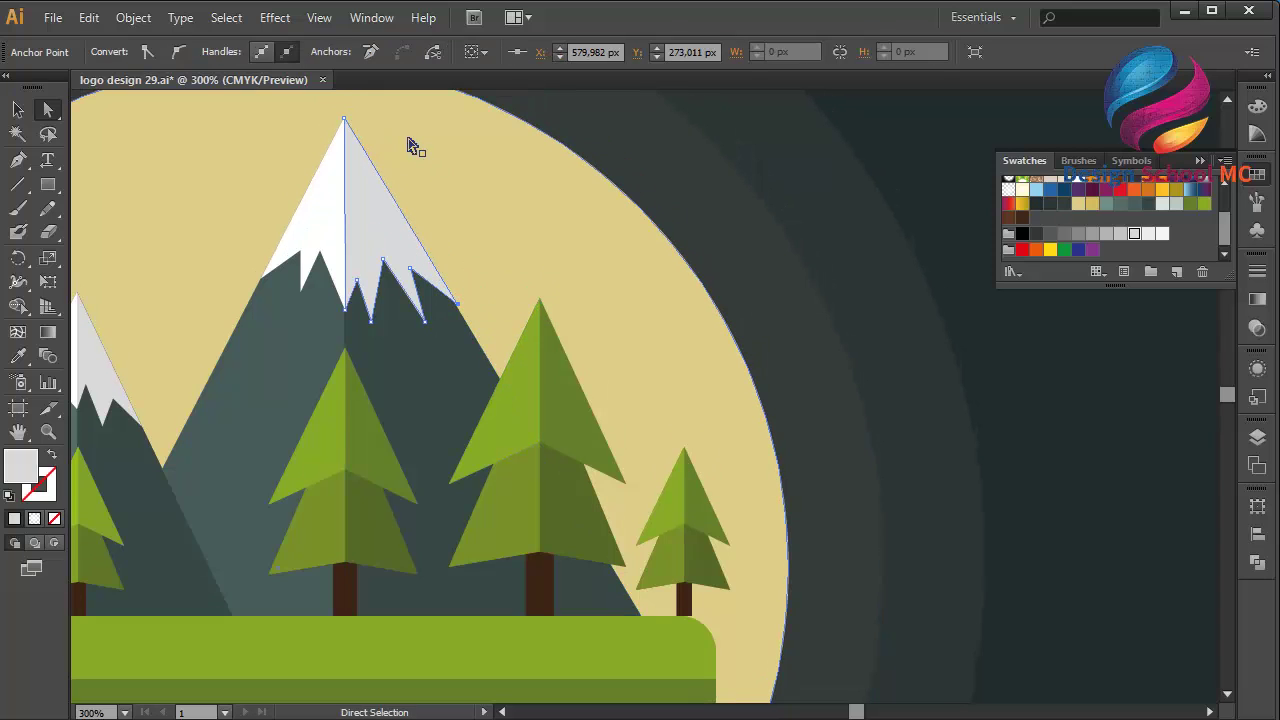
click(344, 121)
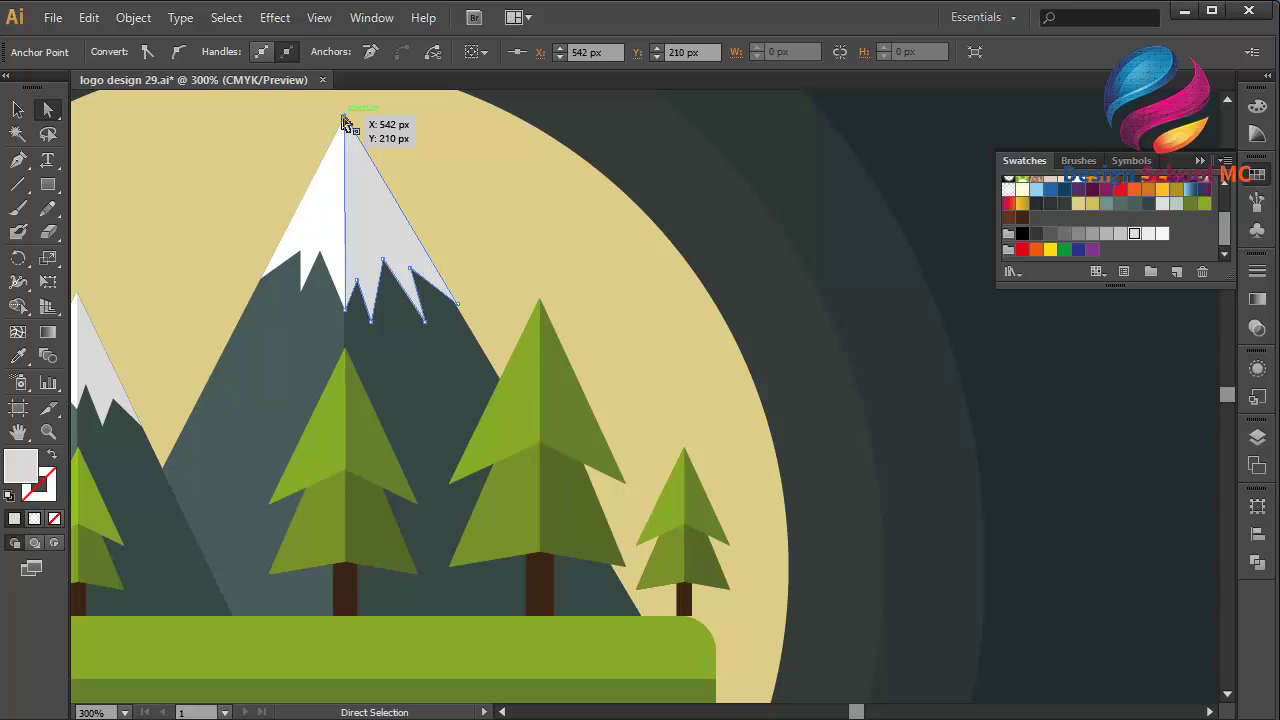
click(337, 170)
click(344, 121)
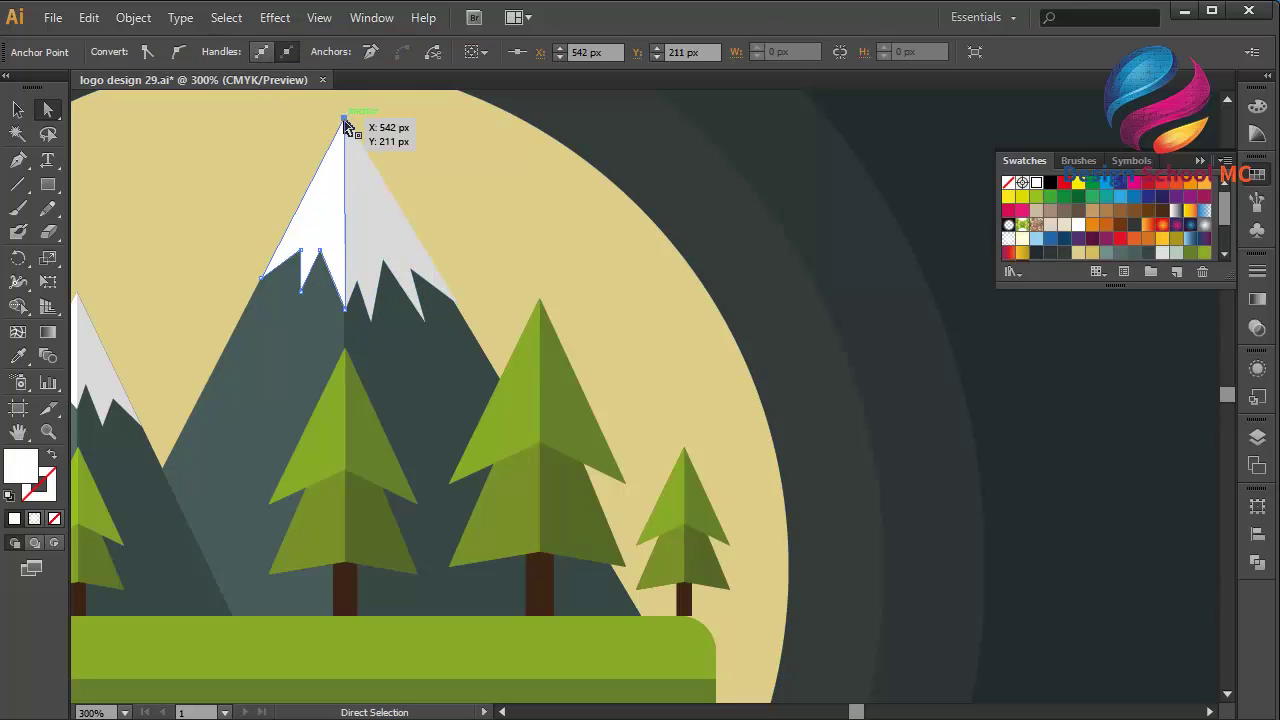
click(518, 178)
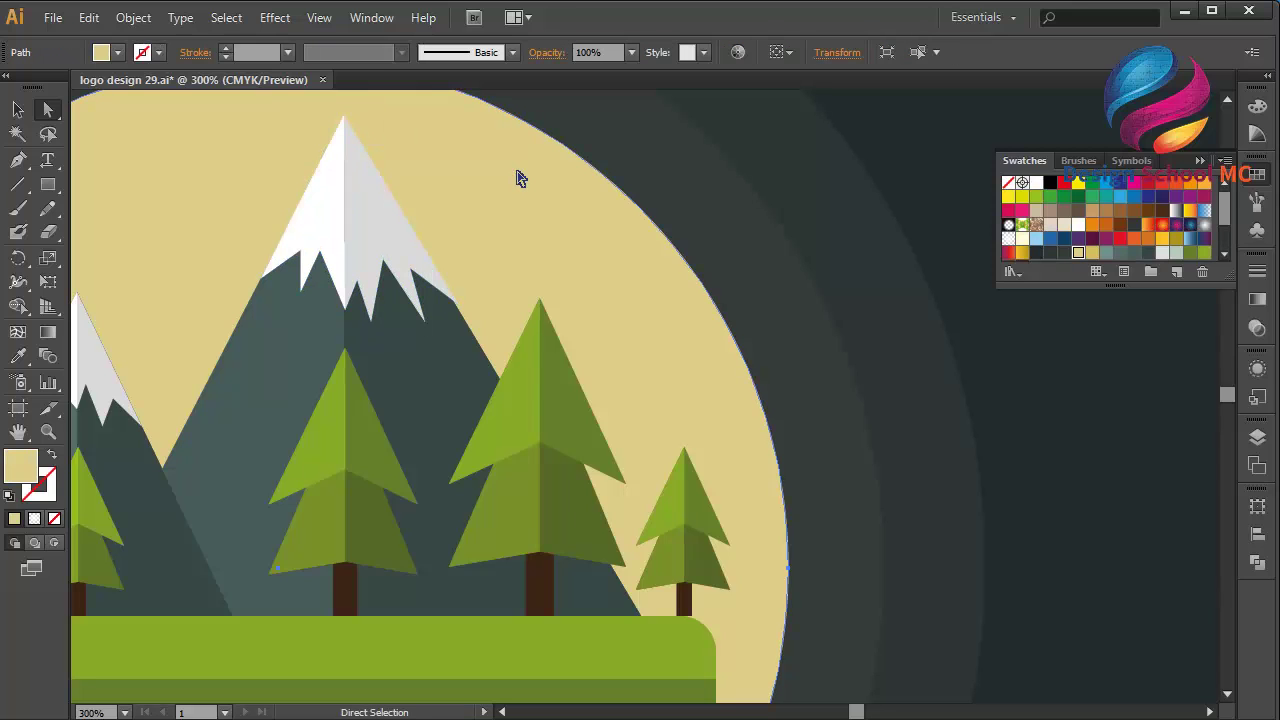
Step: Raise the small snowcap's right peak point to Y 266 px and lift the left half's peak point to match, covering the mountain tip
key(ctrl)
key(ctrl+minus)
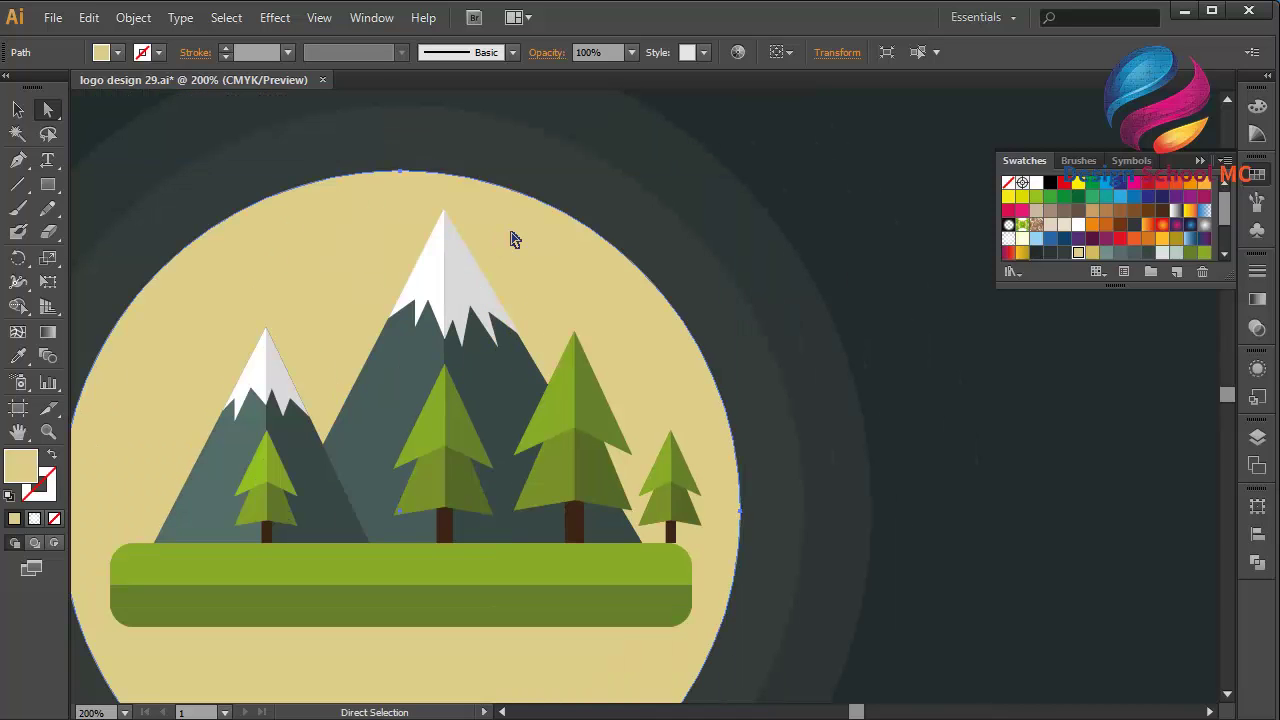
key(ctrl+plus)
key(ctrl+plus)
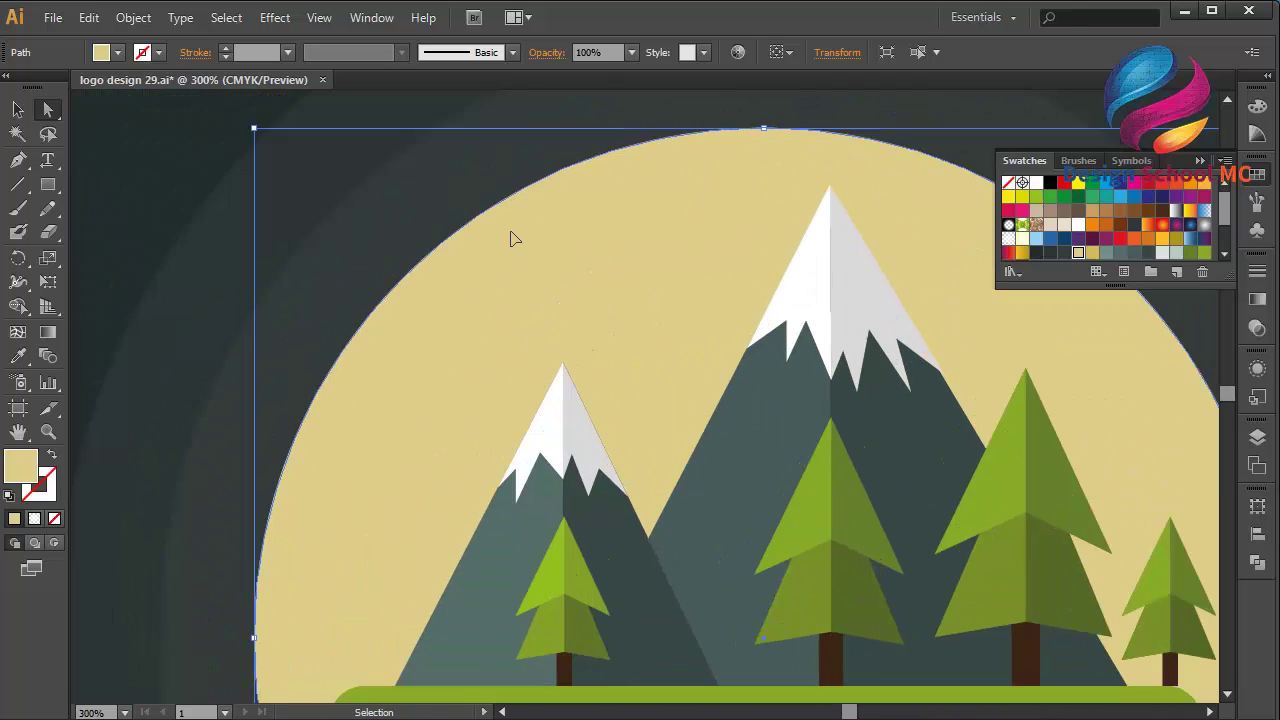
scroll(514, 237, down, 1)
click(566, 380)
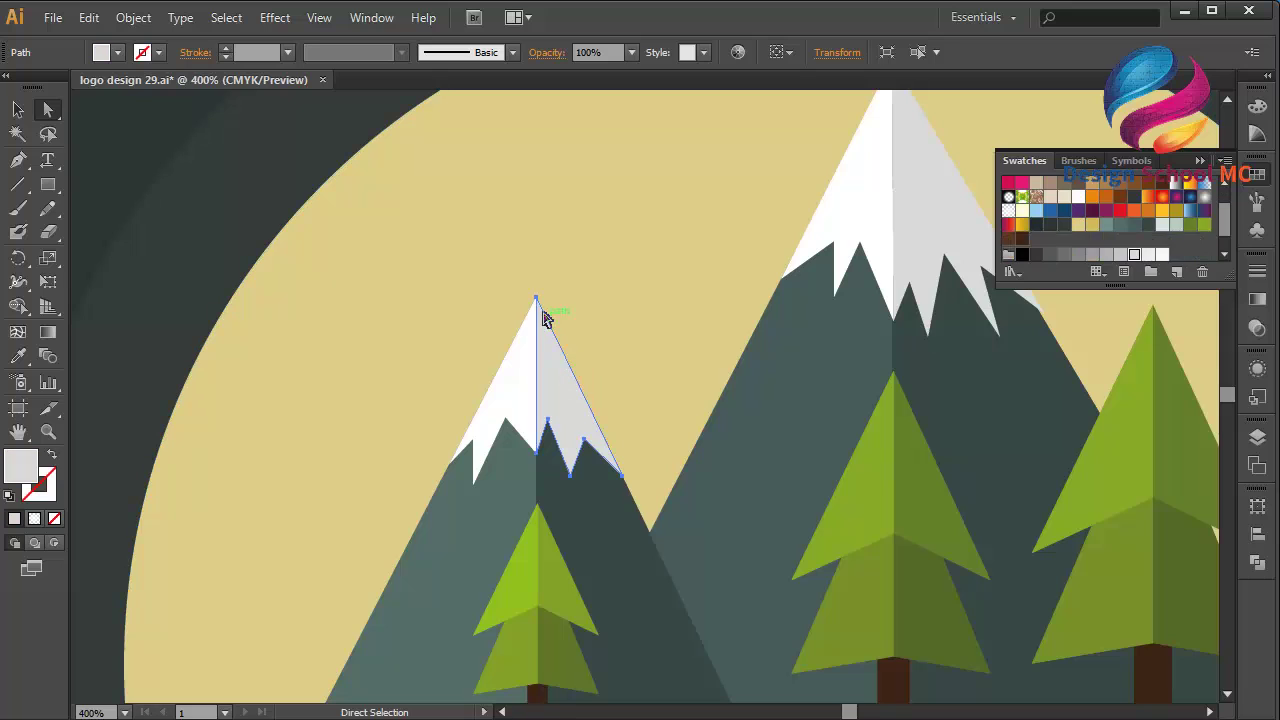
click(537, 300)
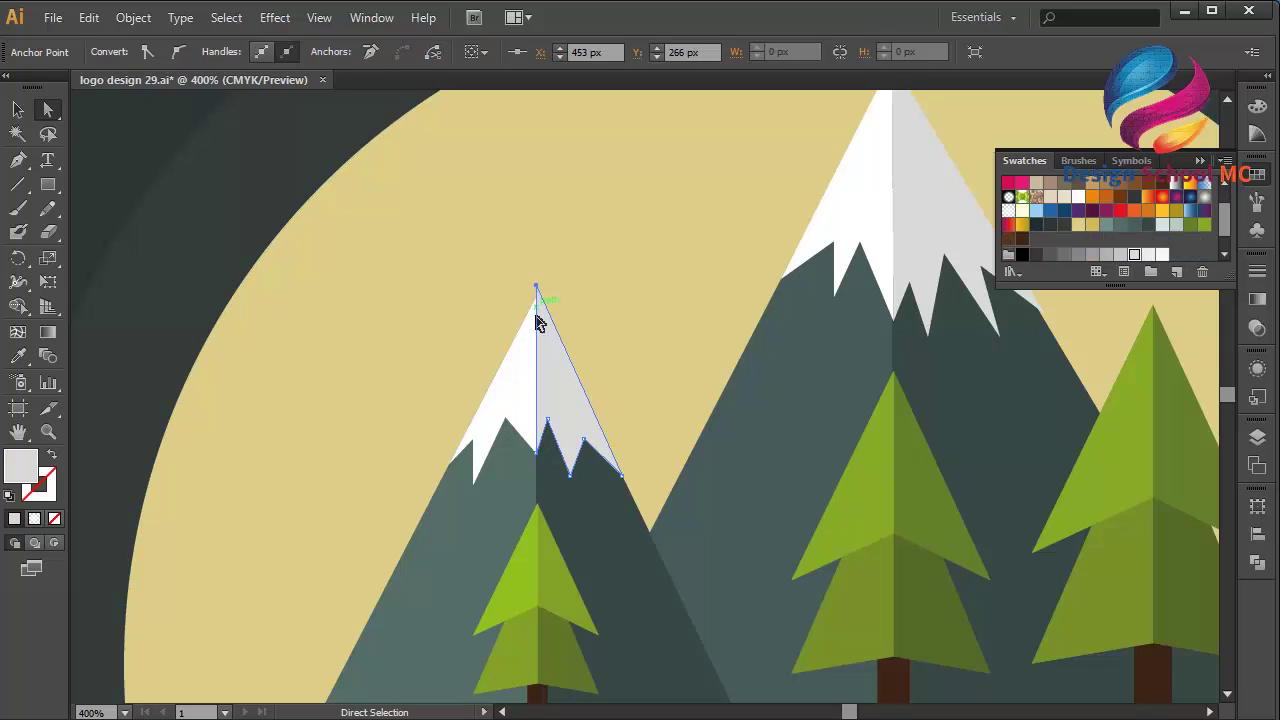
click(528, 349)
click(537, 300)
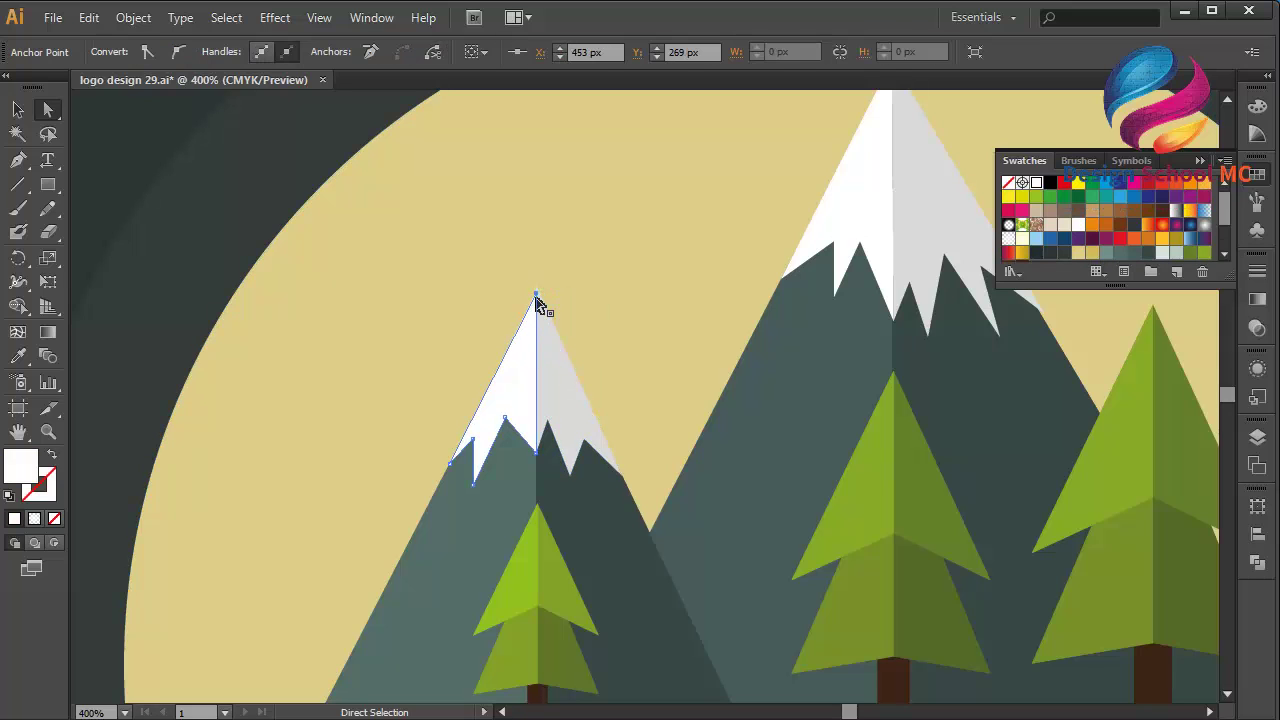
click(659, 293)
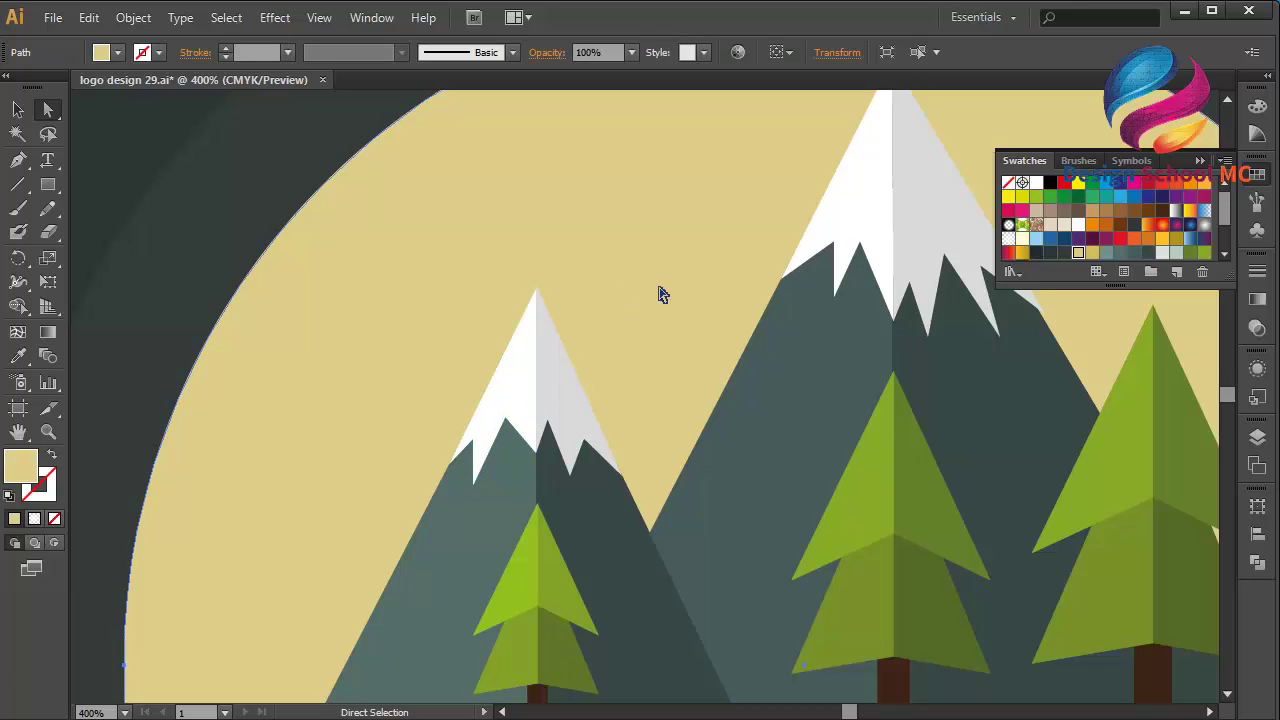
Step: Copy the small pine group at the ground bar's right end, paste it in front, and move the copy to the bar's left end
key(ctrl+minus)
key(ctrl+minus)
key(ctrl+minus)
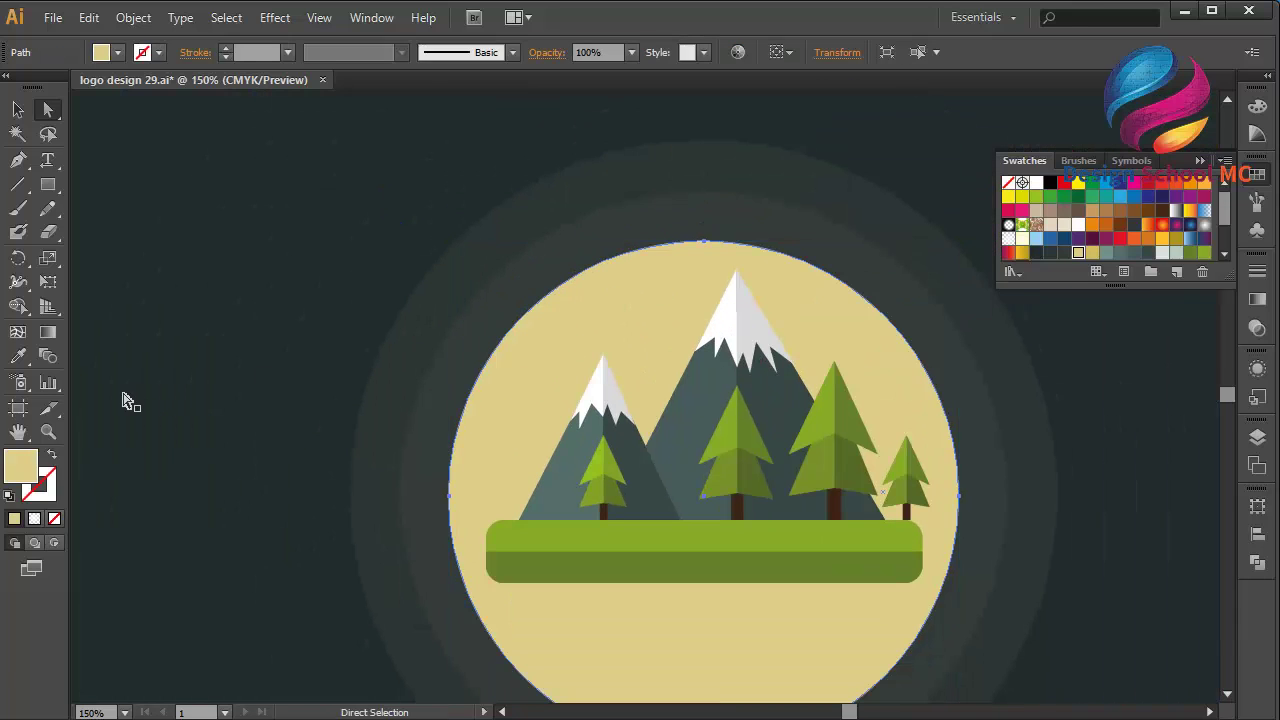
right_click(123, 394)
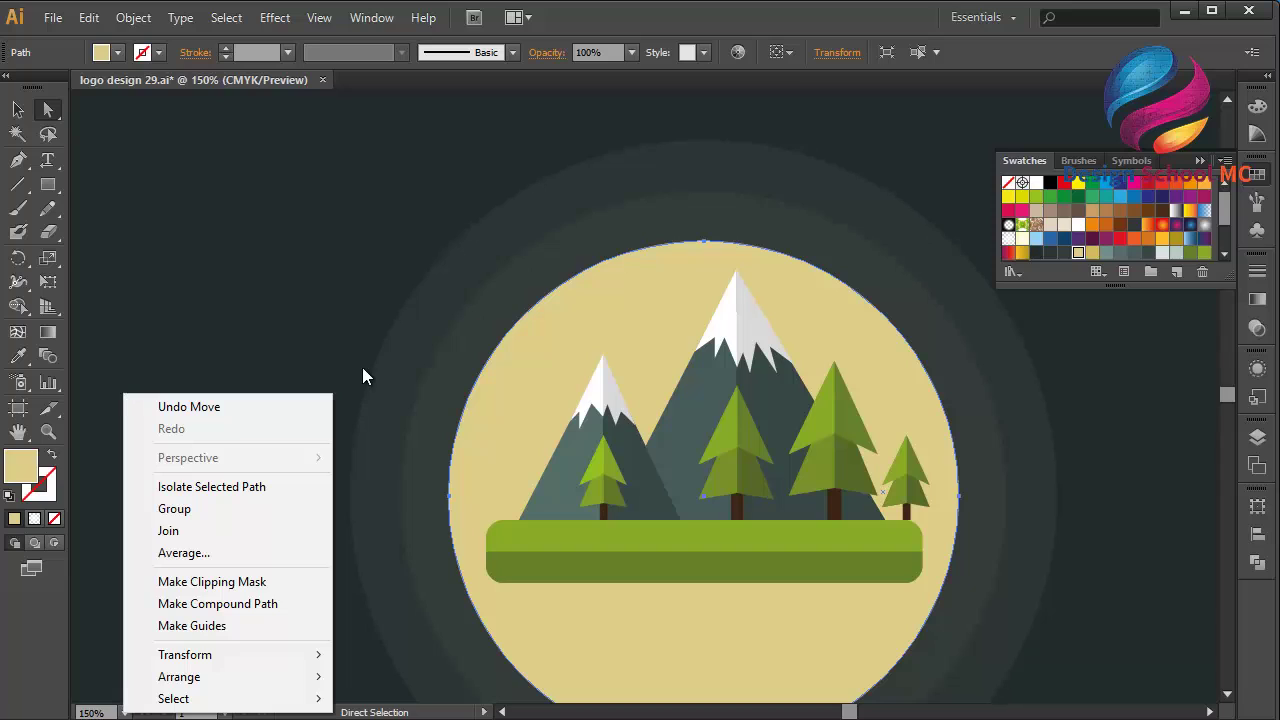
click(16, 111)
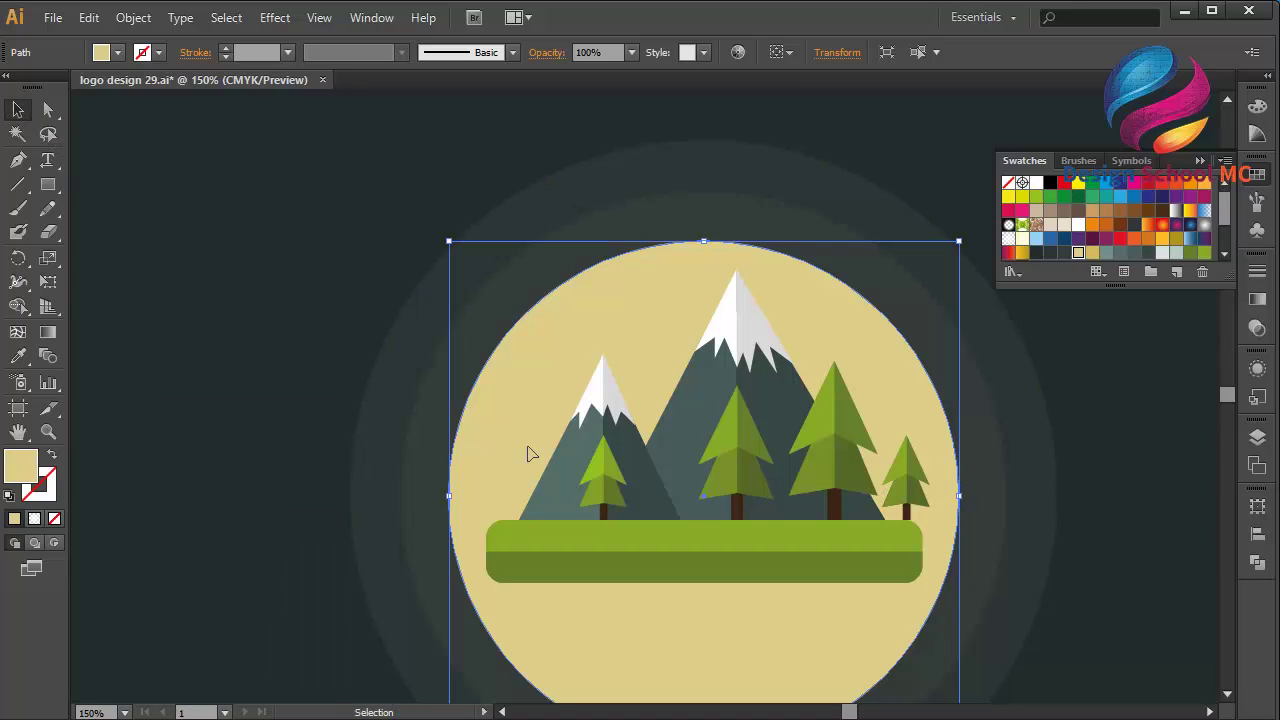
click(620, 489)
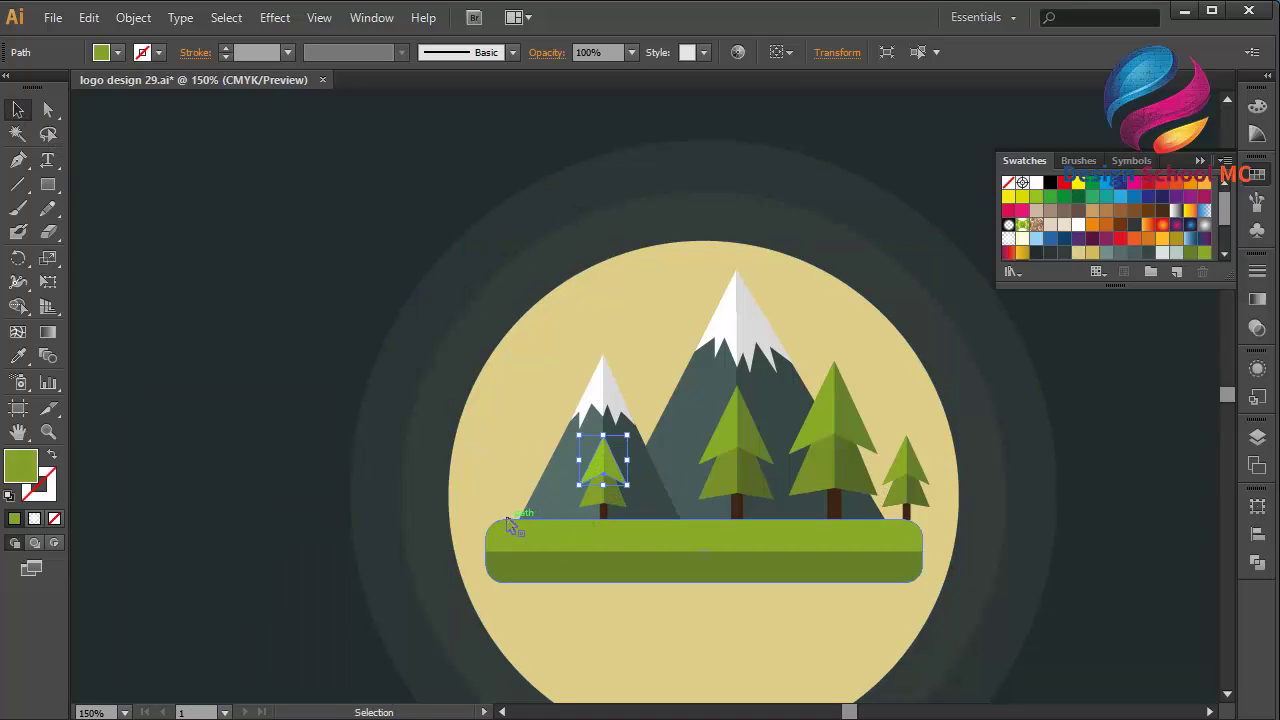
click(918, 505)
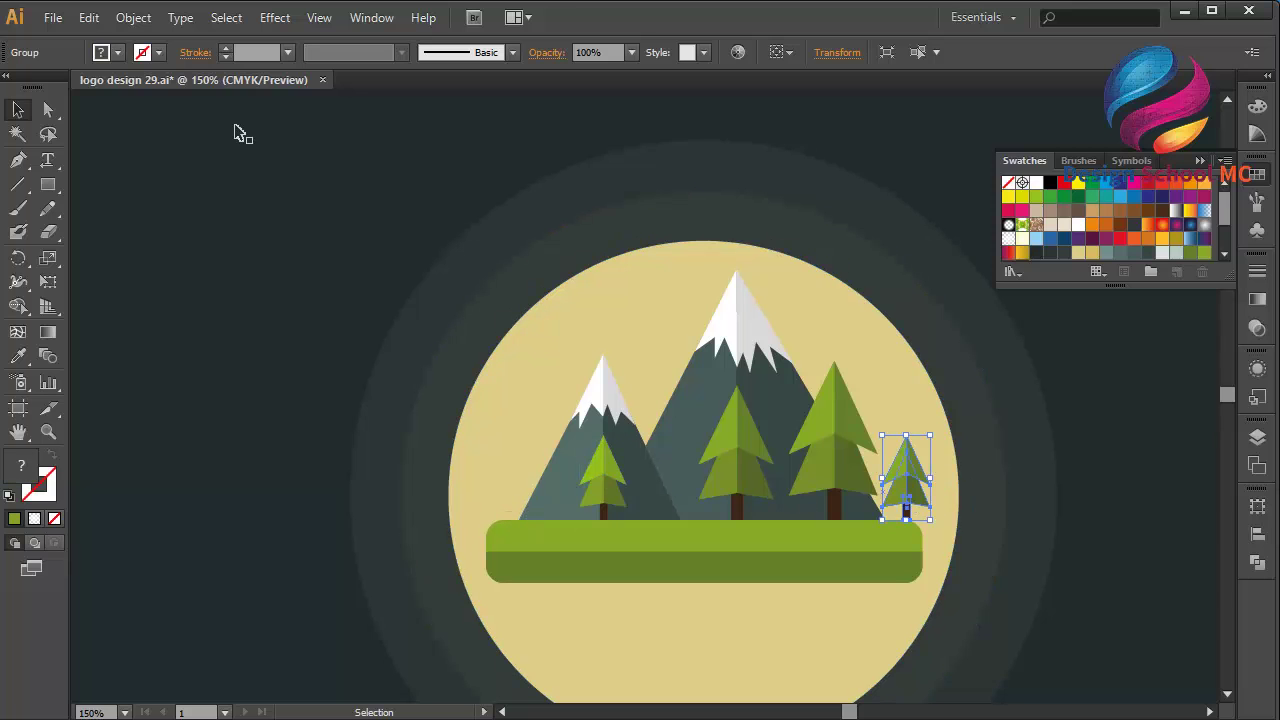
click(89, 17)
click(126, 109)
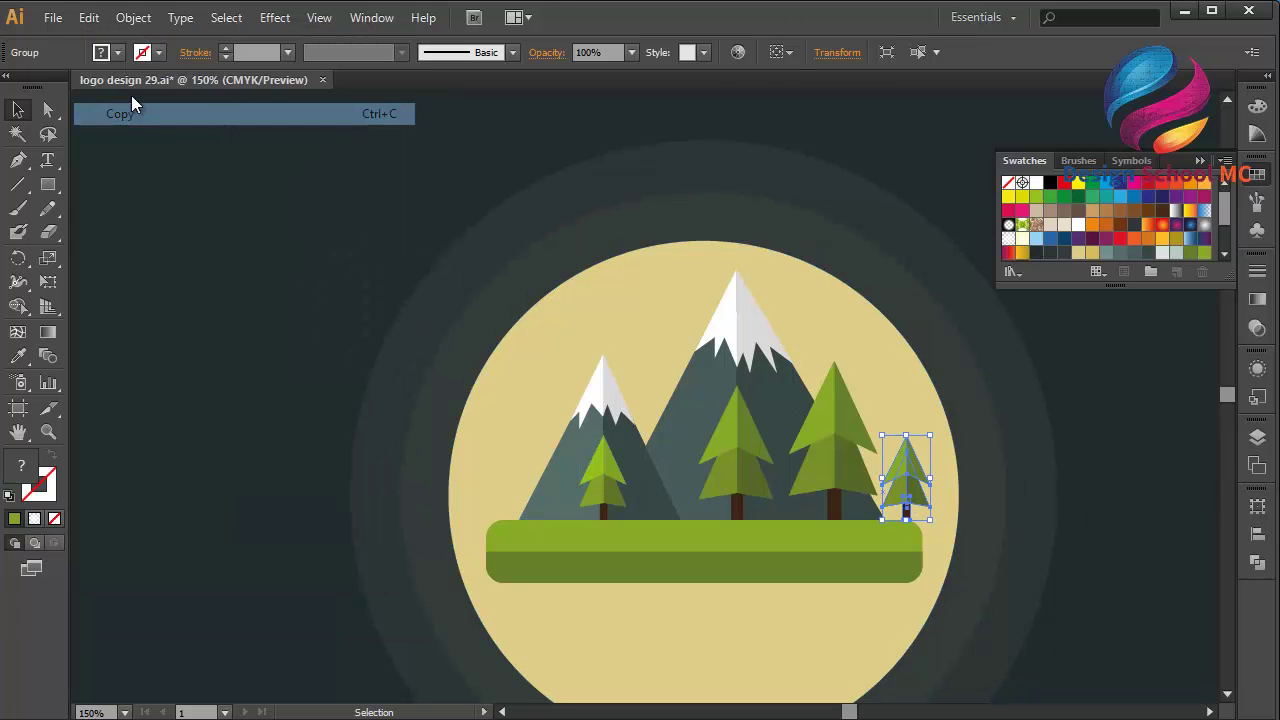
click(89, 17)
click(160, 154)
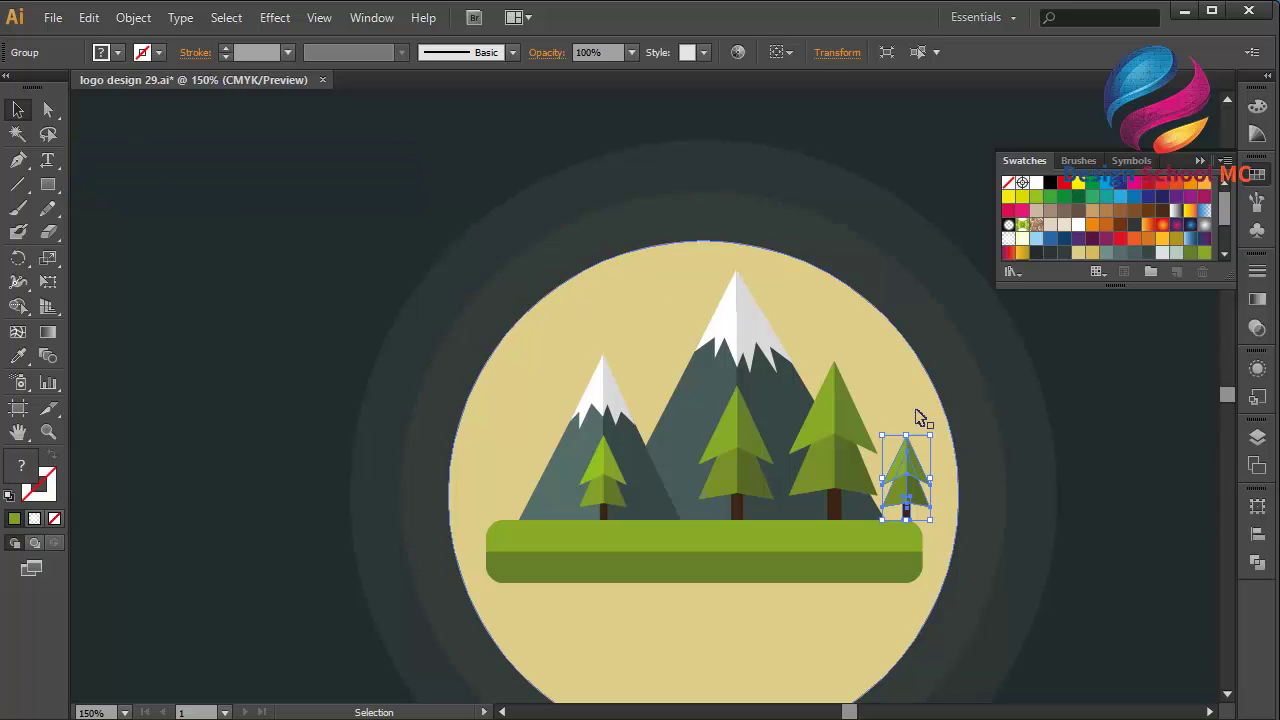
drag(906, 480, 510, 487)
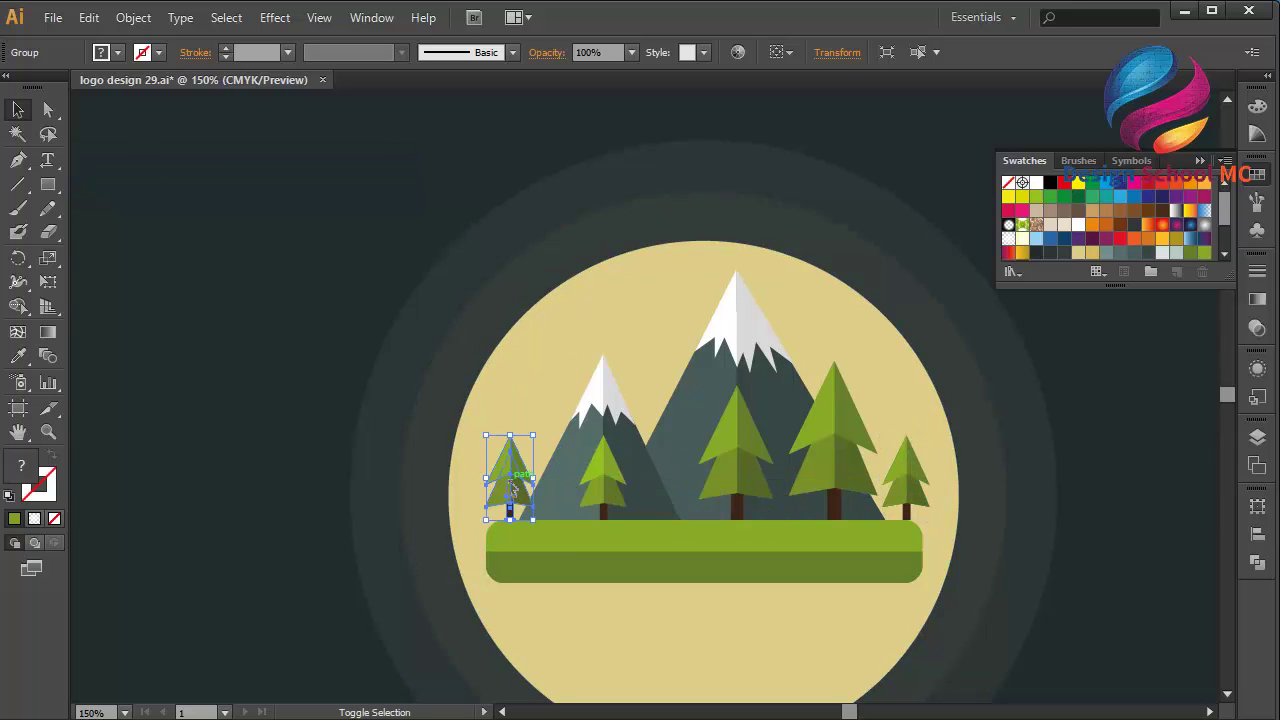
Step: Shrink the leftmost pine proportionally with its base on the ground bar, align it with the bar's left edge, and deselect it
click(268, 474)
key(ctrl+plus)
key(ctrl+plus)
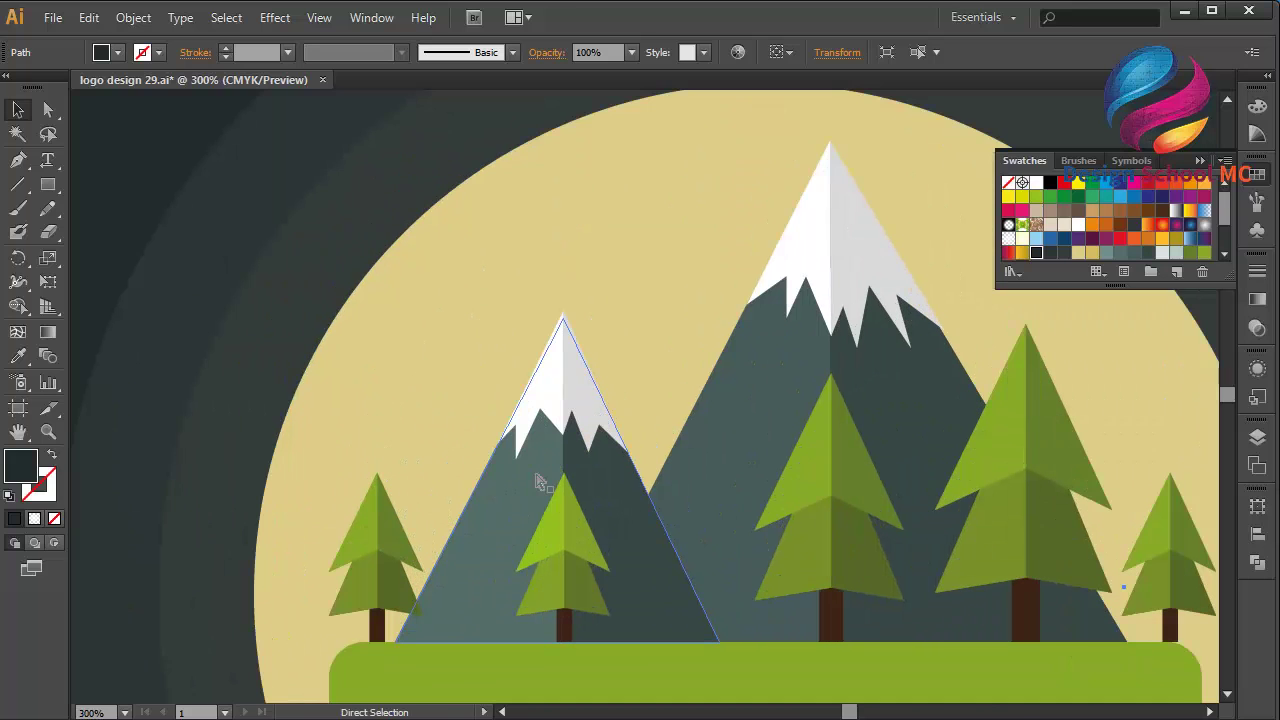
scroll(540, 483, down, 3)
click(384, 497)
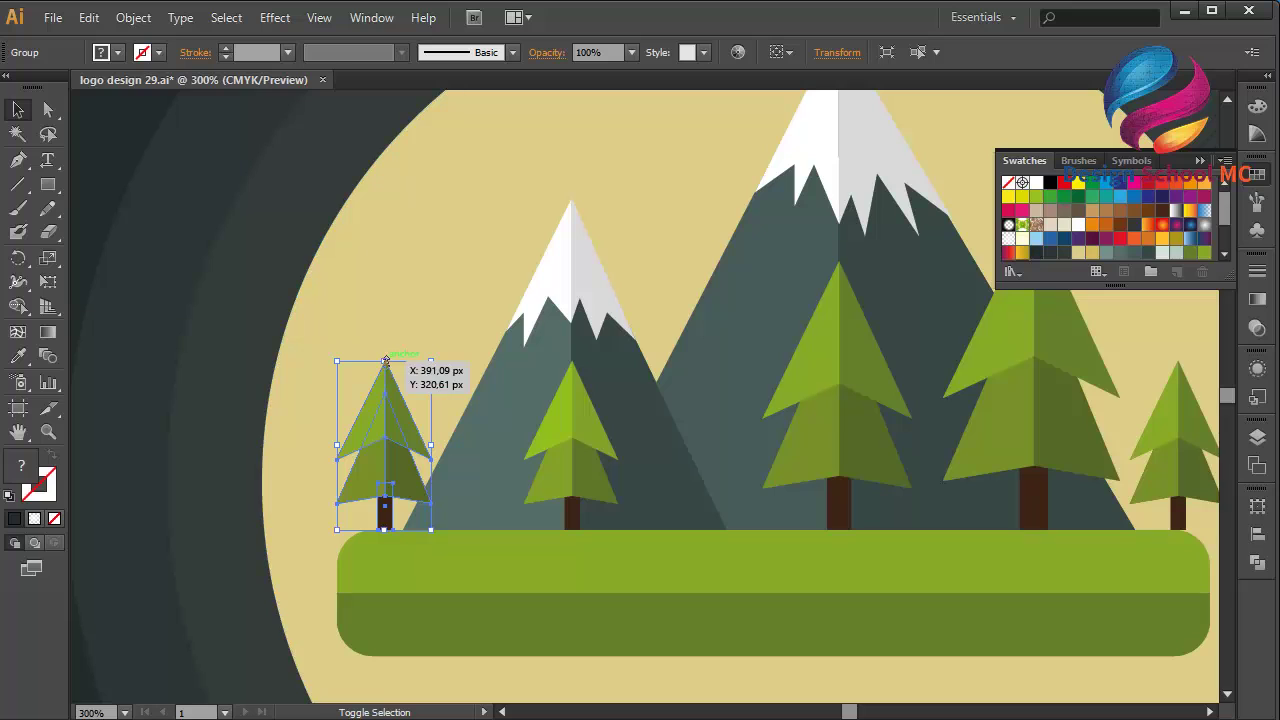
drag(384, 362, 386, 410)
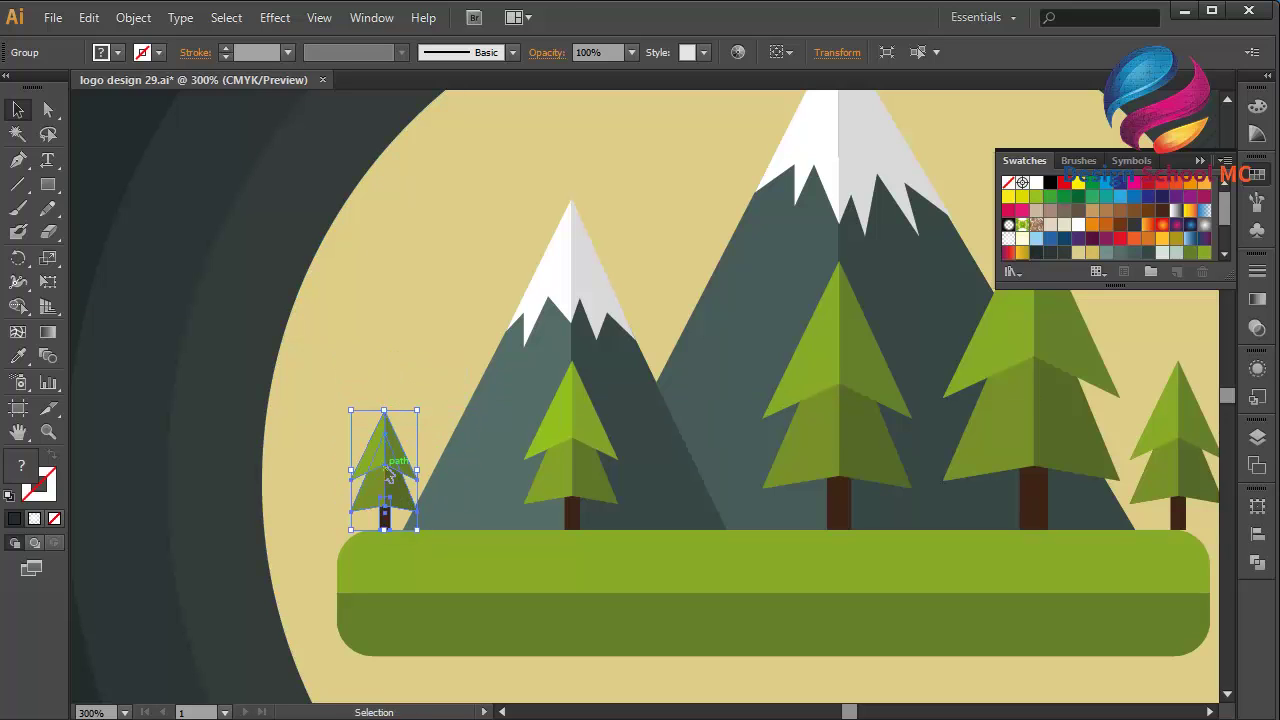
drag(383, 465, 367, 465)
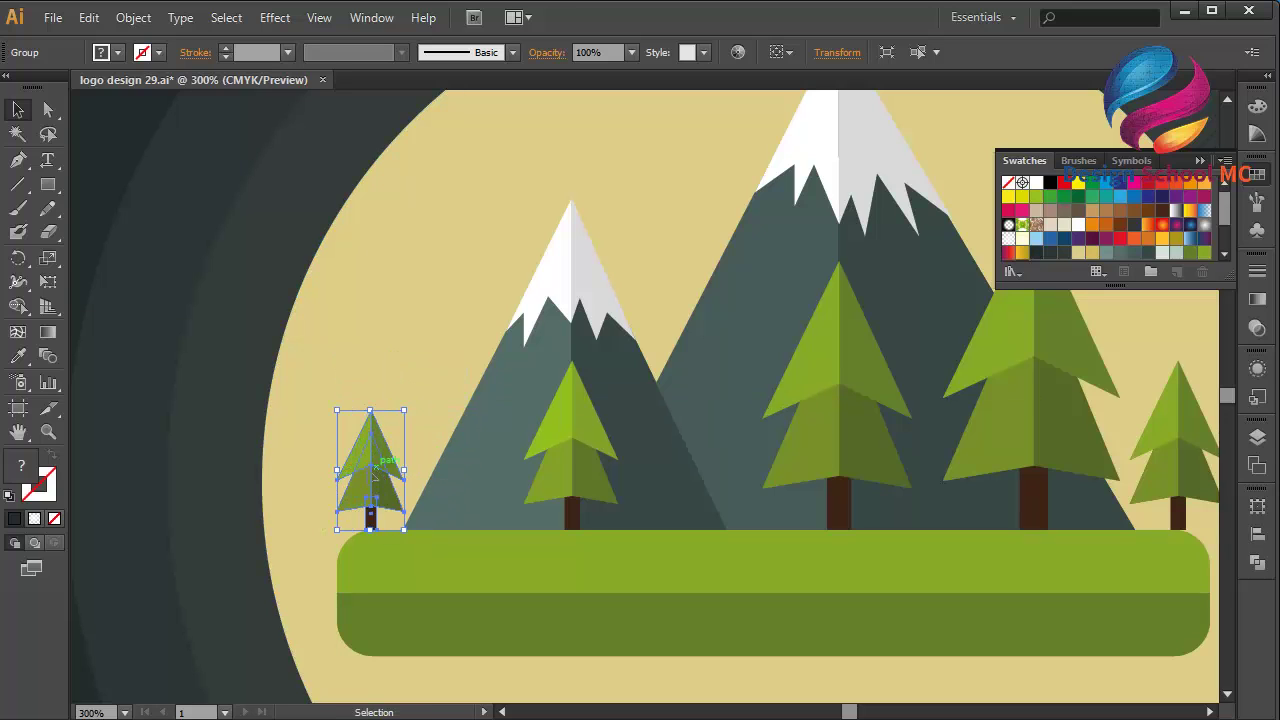
click(226, 455)
key(ctrl+1)
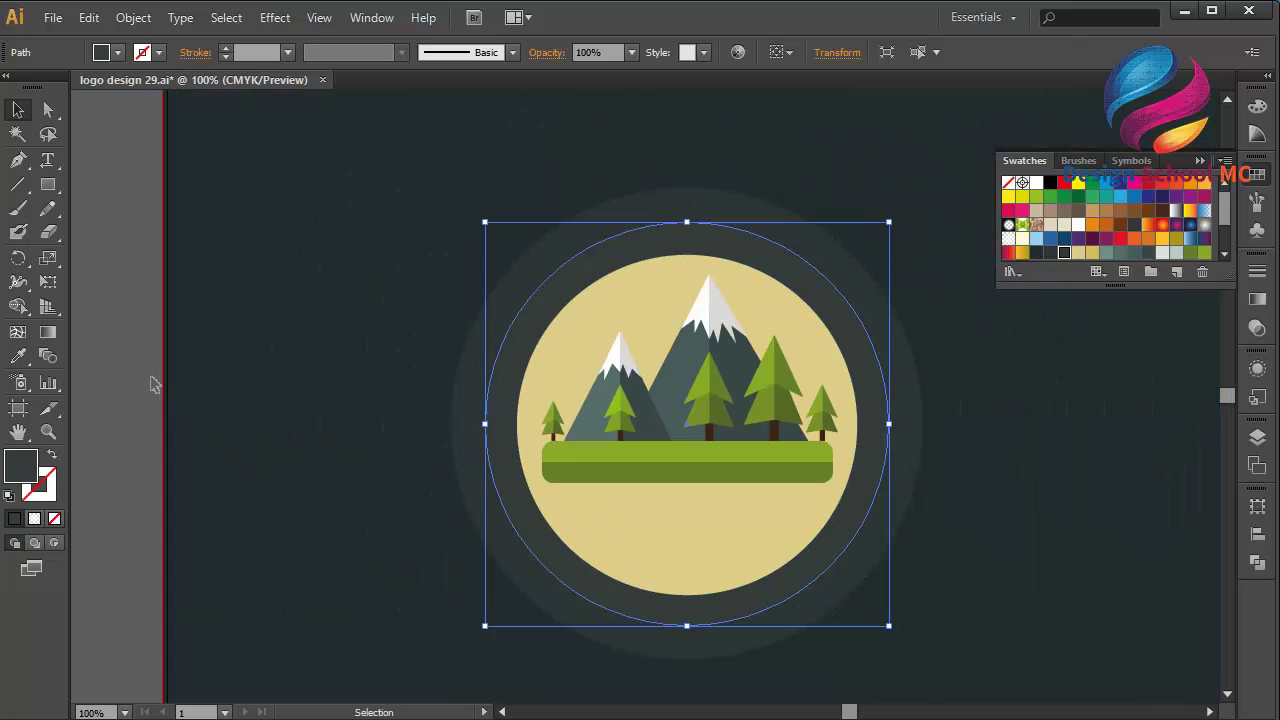
Step: Draw a closed jagged rock shape about 277 px wide under the ground bar with the Pen tool, its uneven points hanging down inside the tan disc
click(19, 162)
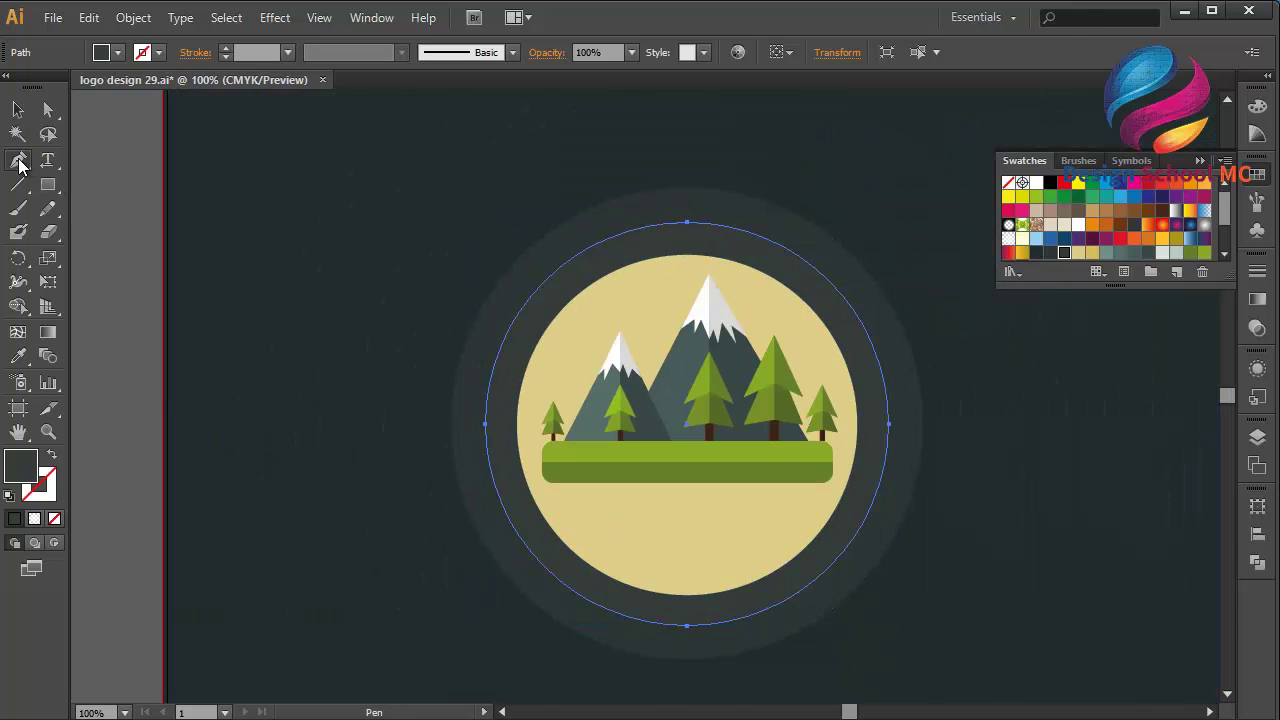
click(549, 482)
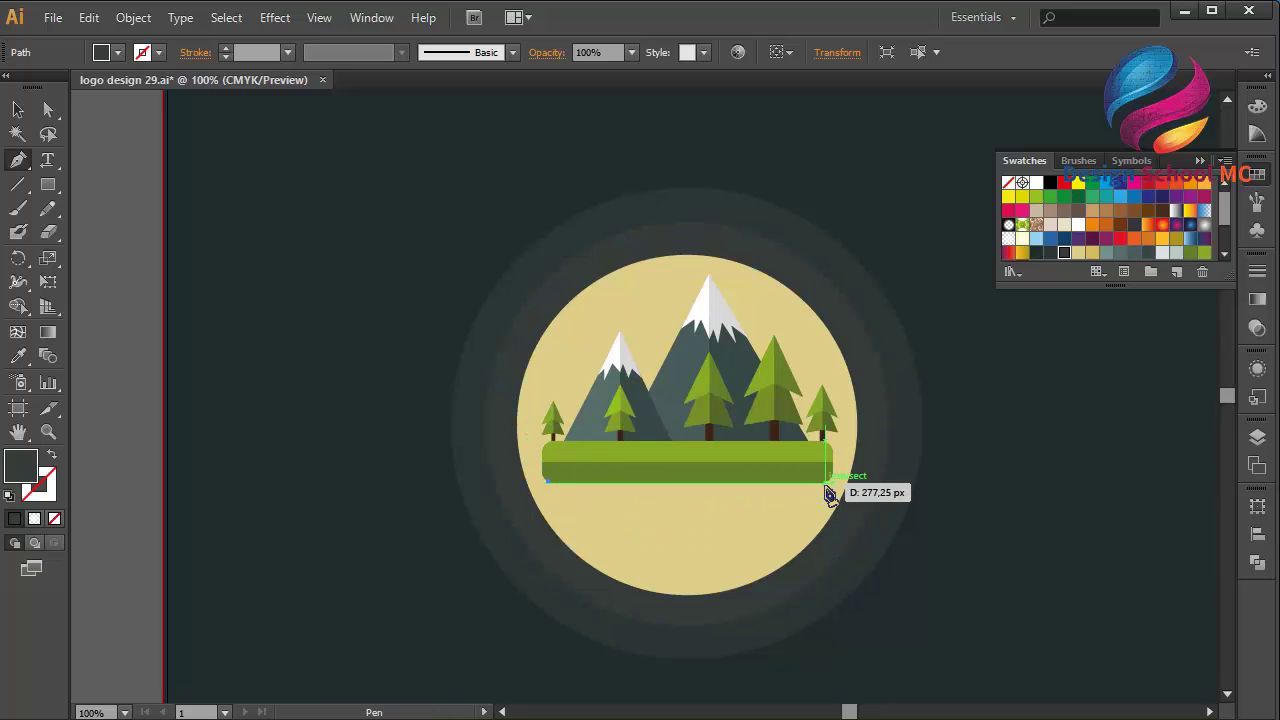
click(827, 485)
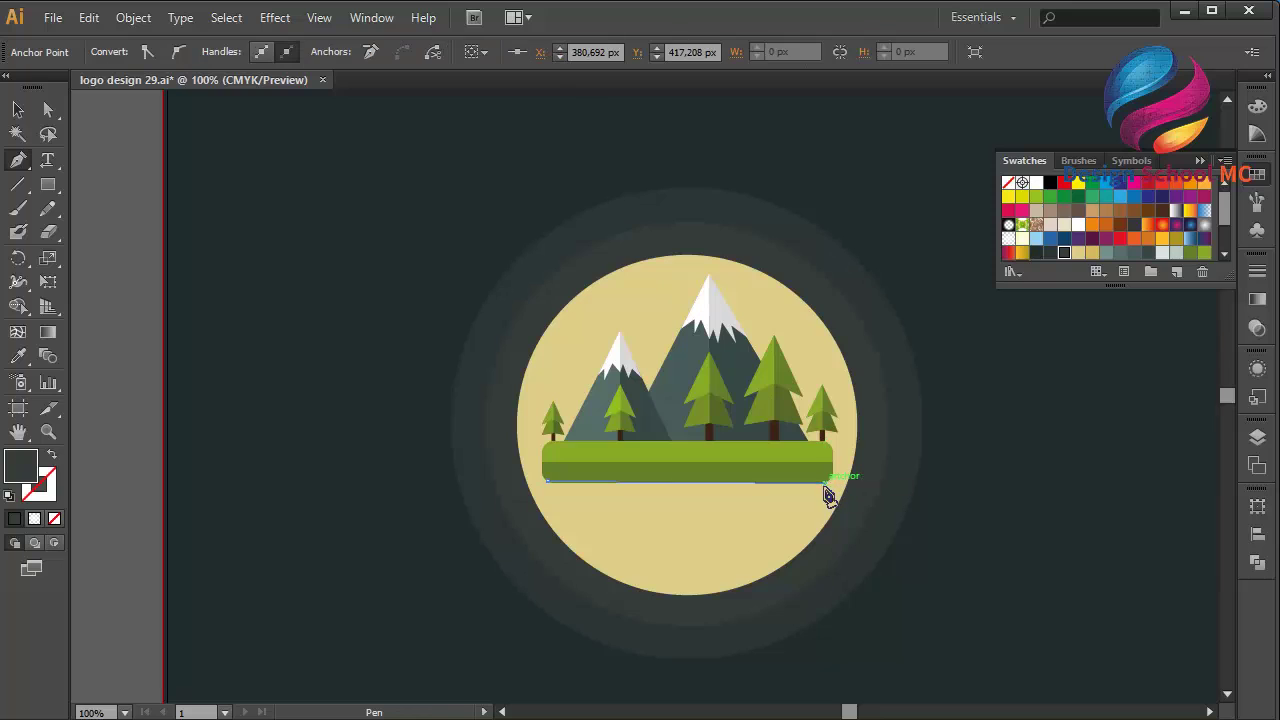
click(760, 540)
click(737, 513)
click(730, 542)
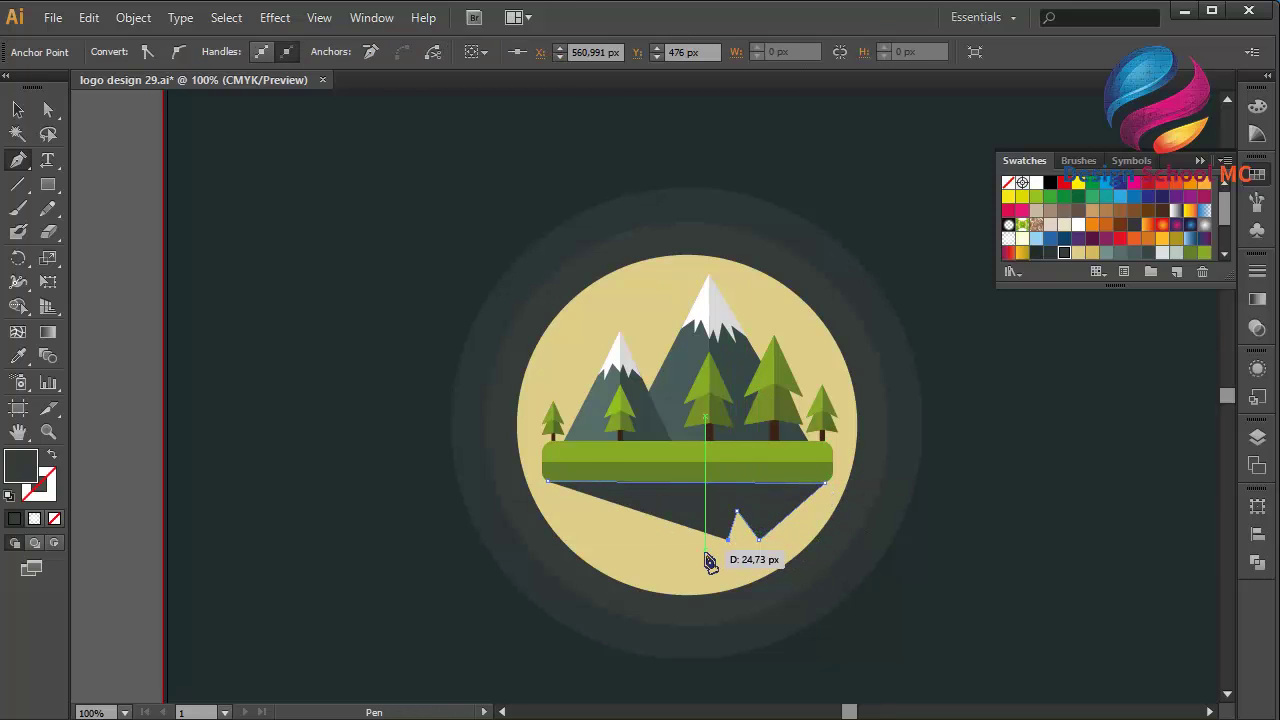
click(696, 530)
click(663, 577)
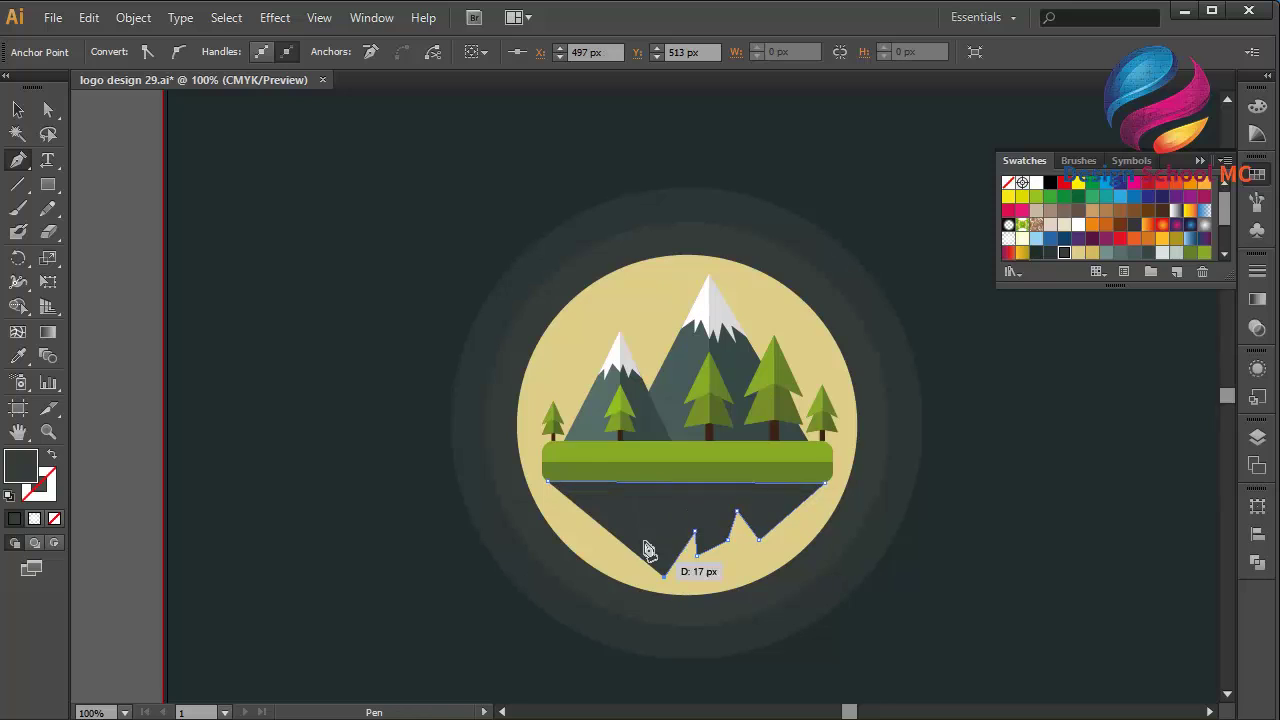
click(611, 540)
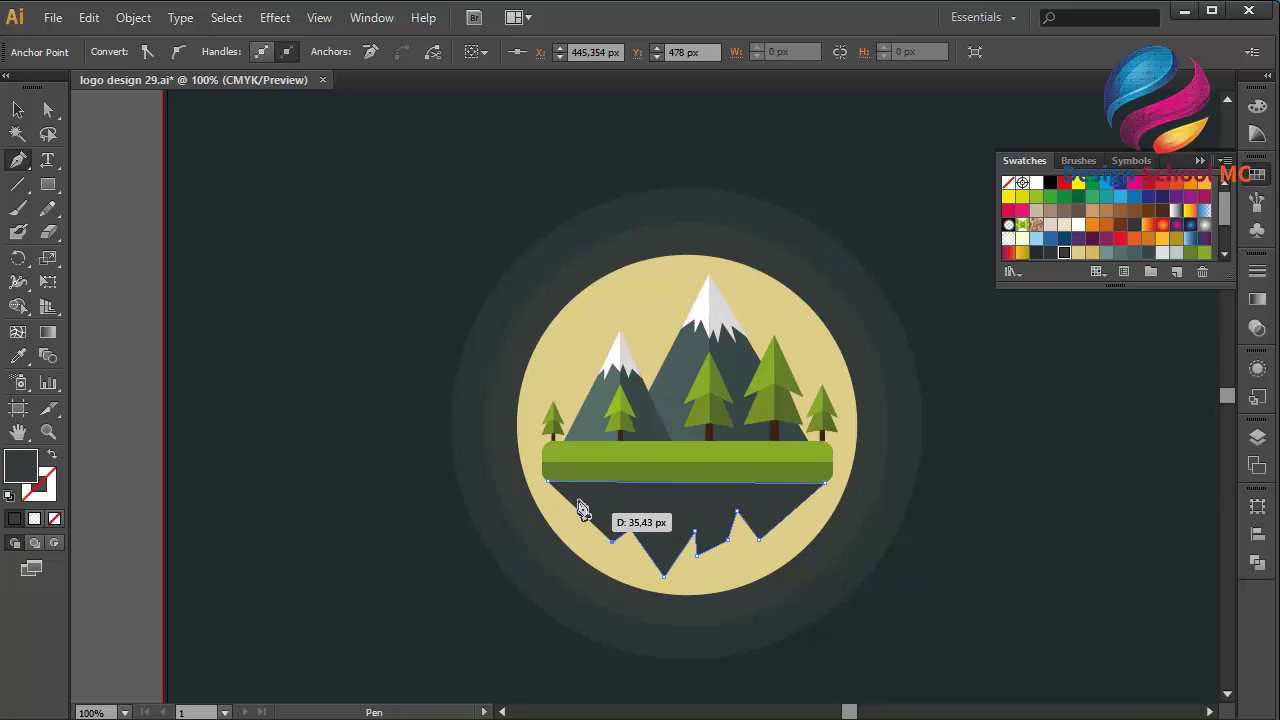
click(576, 526)
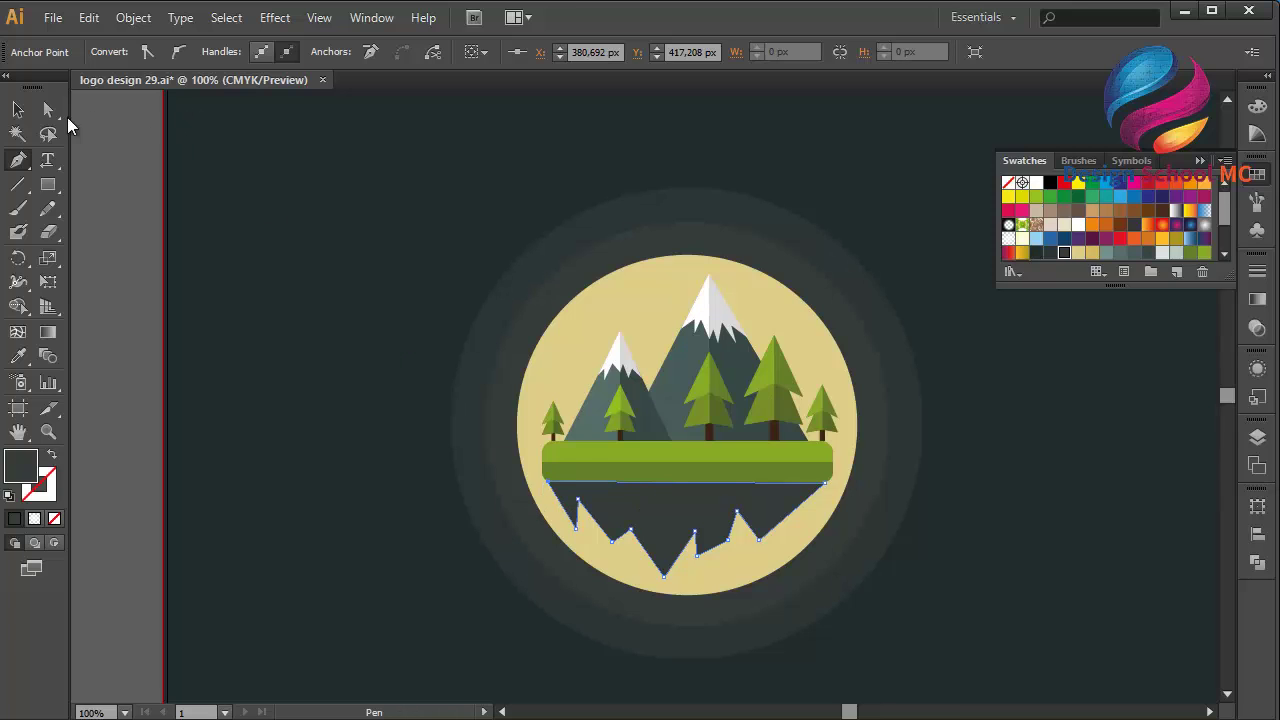
Step: Reshape the rock's right half by moving its lower points outward, placing the notch at X 602.5, Y 452 px and the point beside it at X 592.125, Y 482 px
click(47, 112)
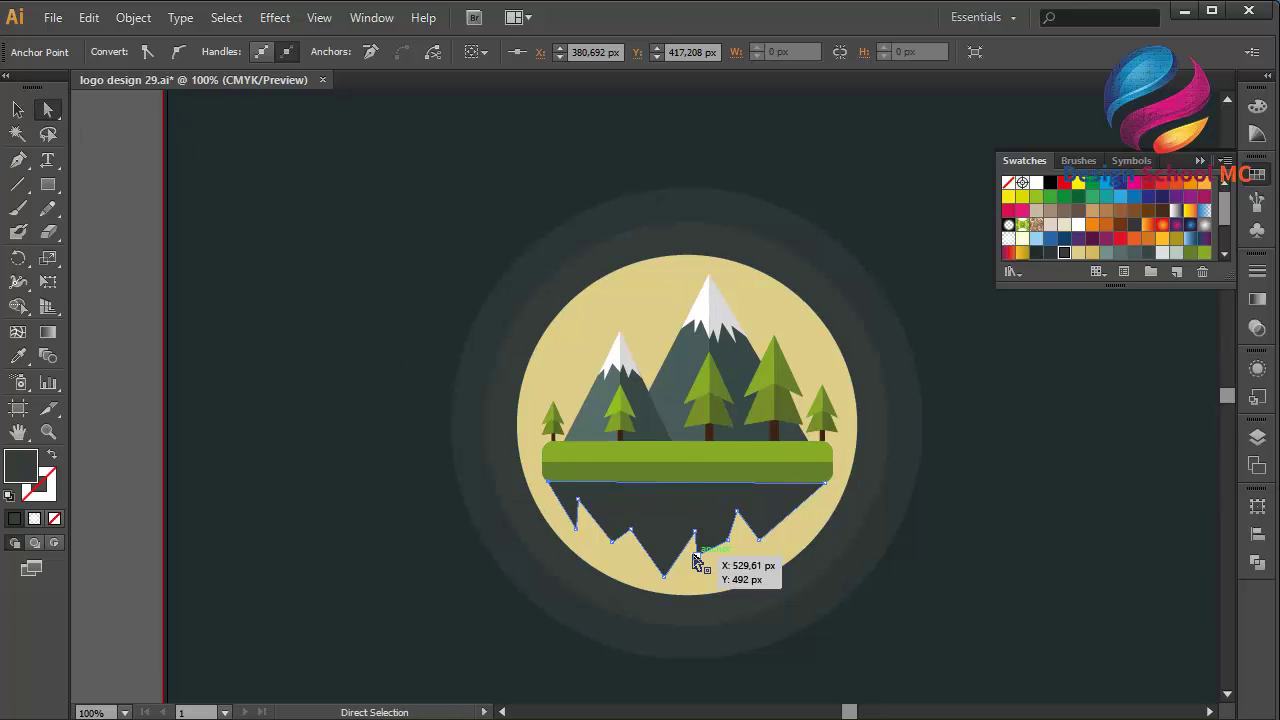
scroll(697, 562, up, 2)
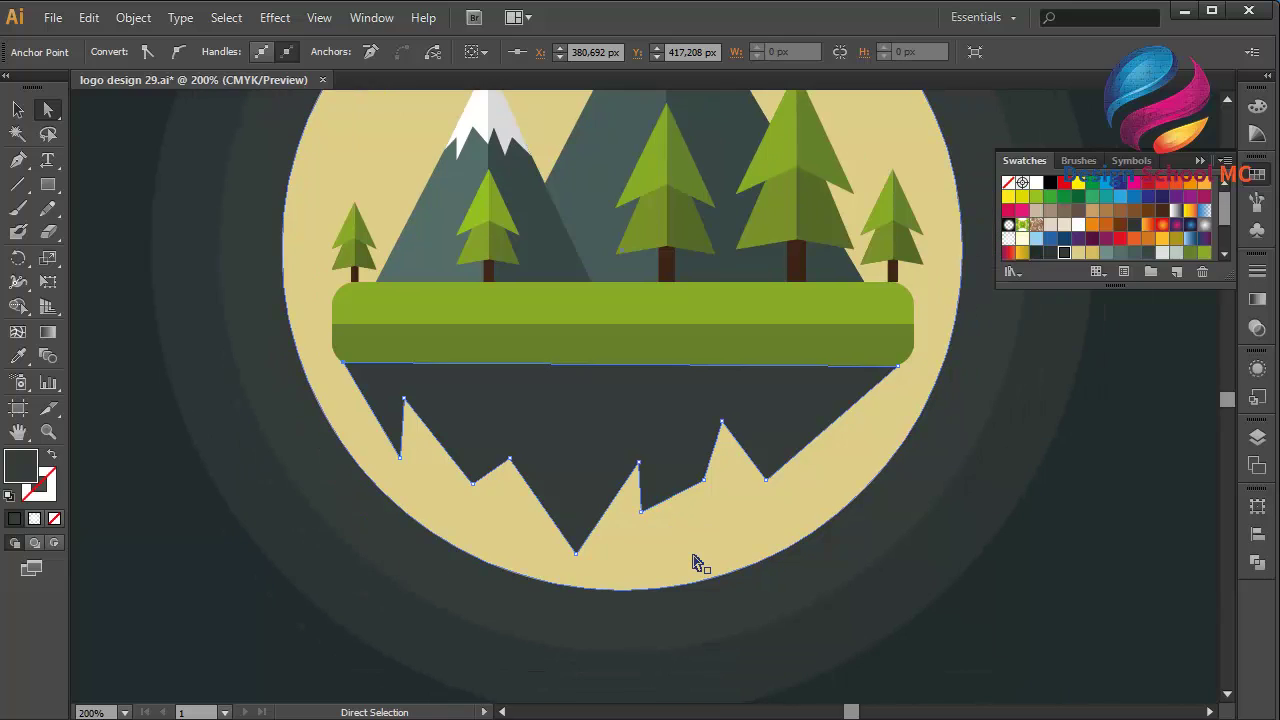
drag(637, 513, 693, 546)
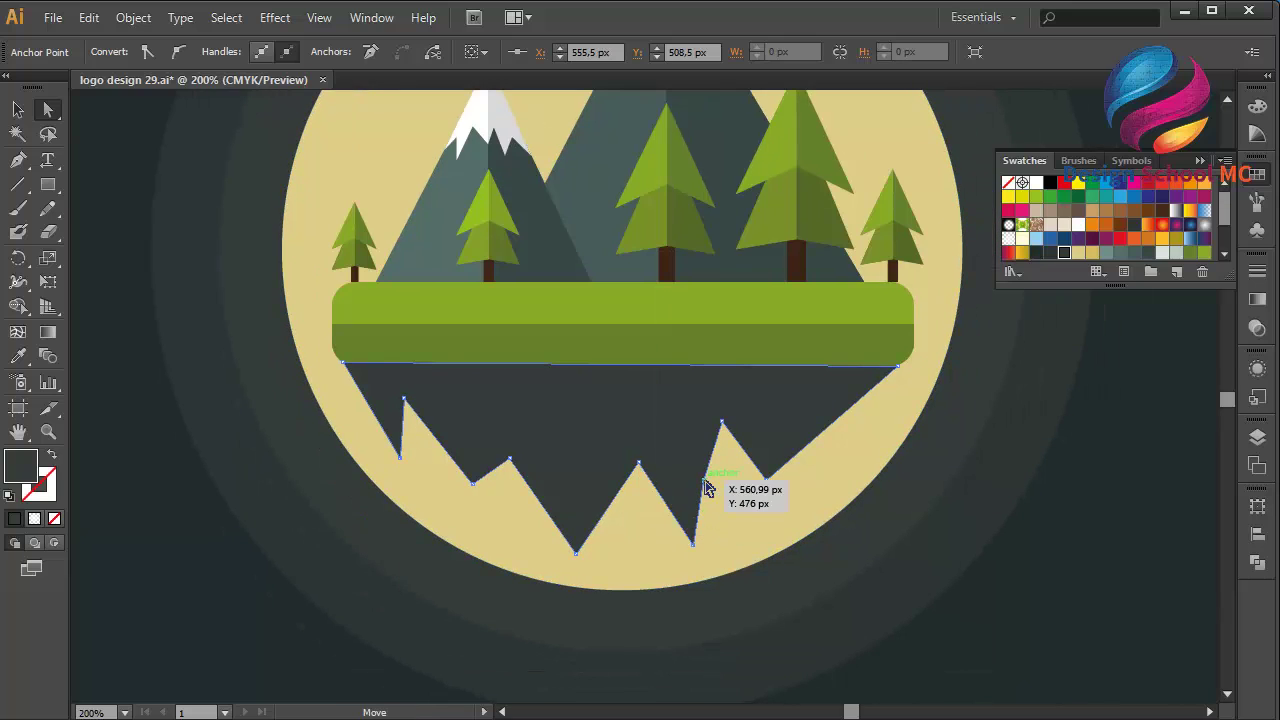
drag(705, 481, 846, 474)
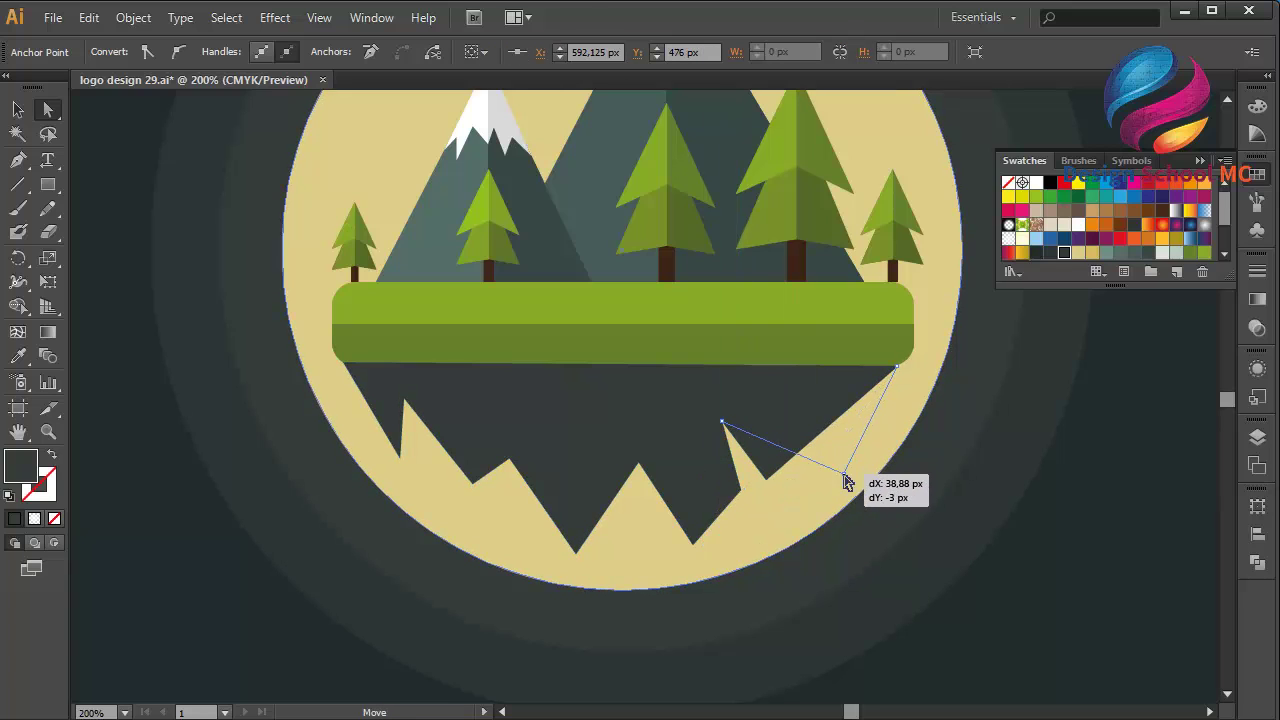
click(724, 422)
drag(728, 424, 790, 437)
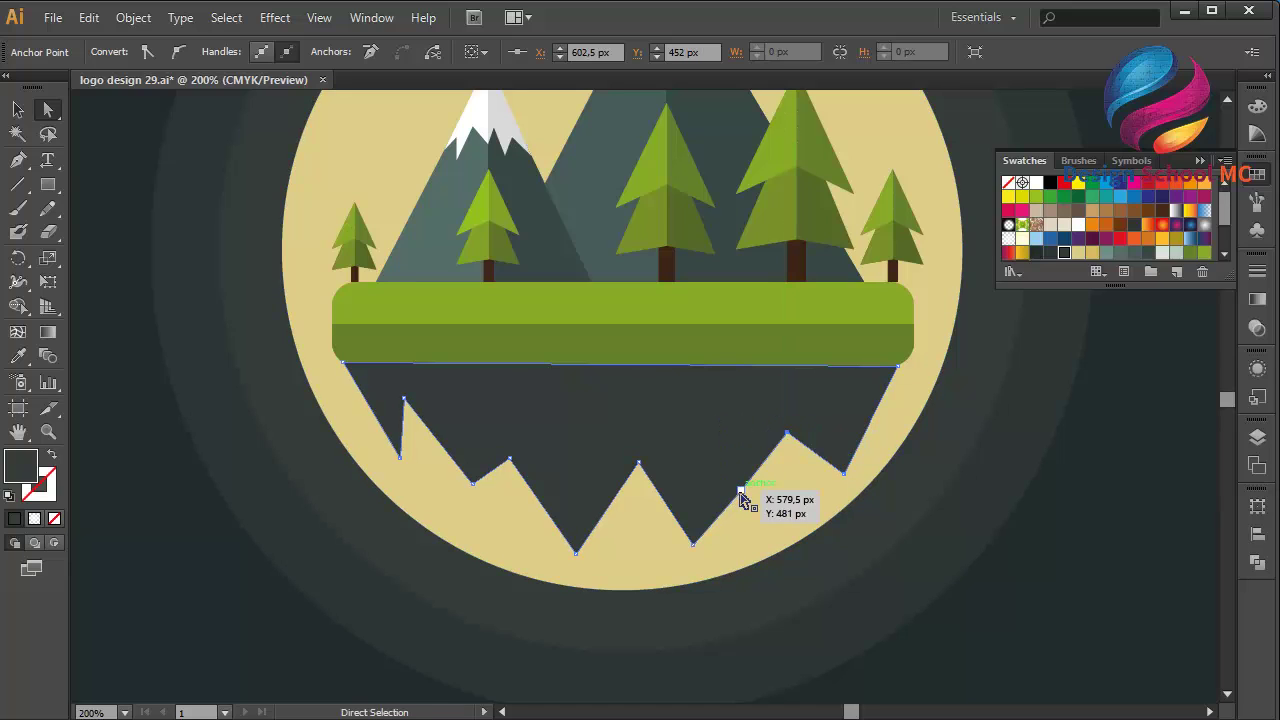
drag(741, 497, 767, 500)
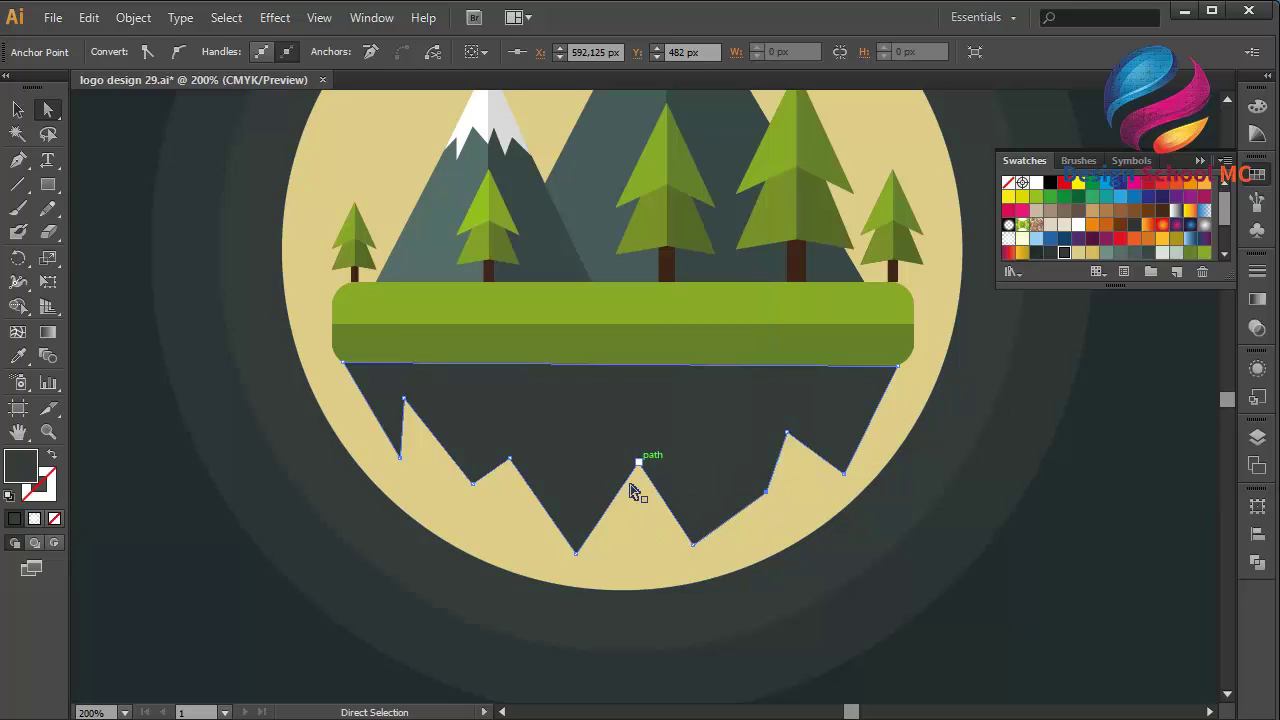
Step: Lower the rock's middle notch to X 538.372, Y 482.311 px and move its neighbouring tips to X 508, Y 509 px and X 554.5, Y 499 px
drag(640, 467, 659, 497)
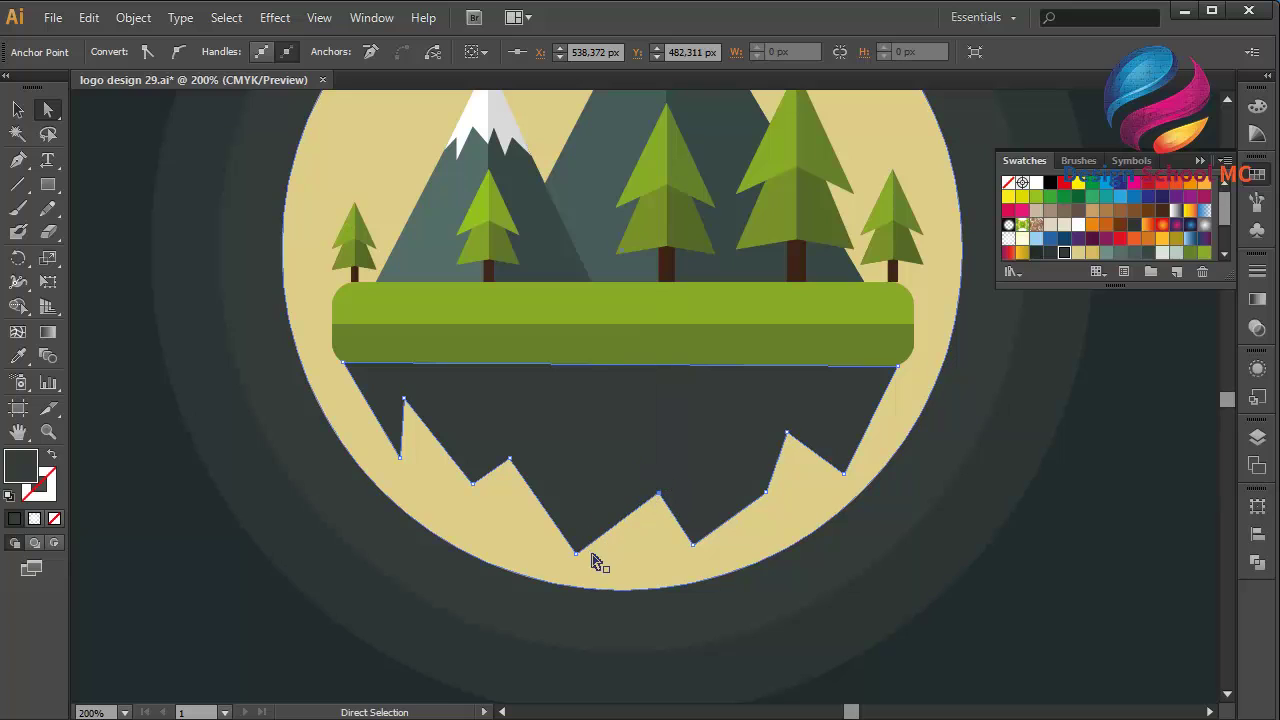
mouse_move(589, 553)
mouse_down()
mouse_move(600, 540)
mouse_move(600, 553)
mouse_up()
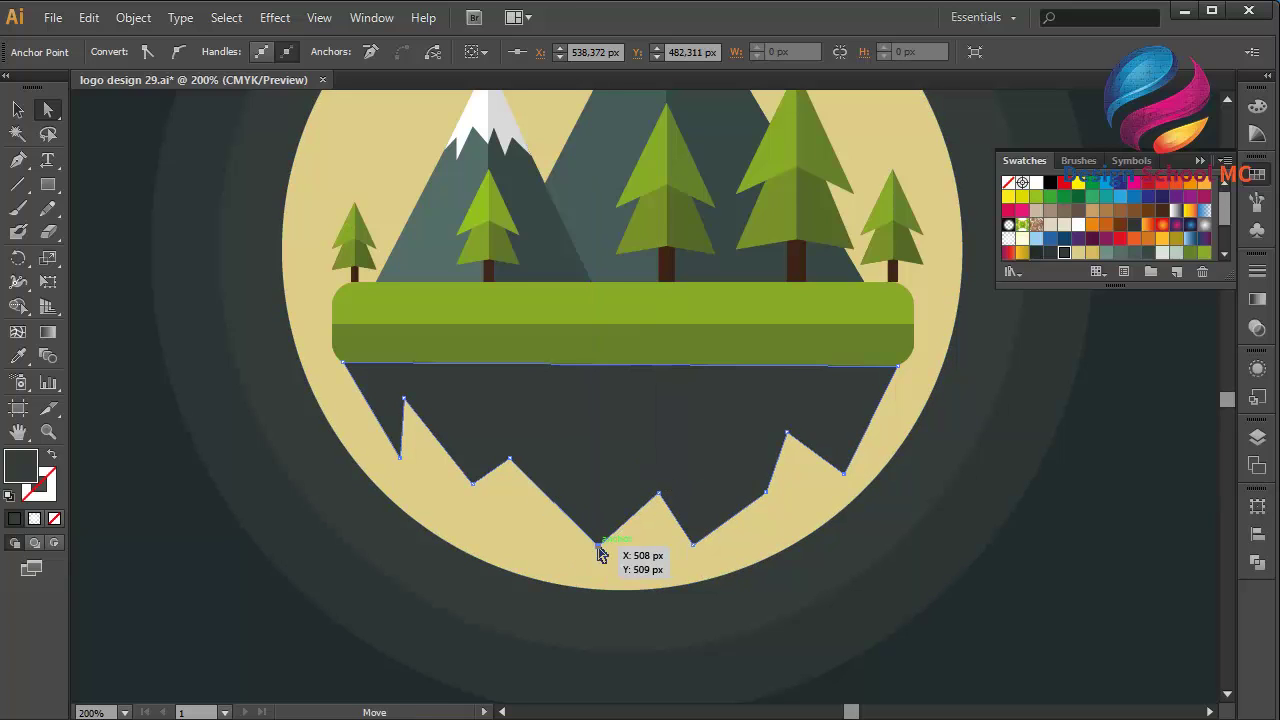
key(ctrl+minus)
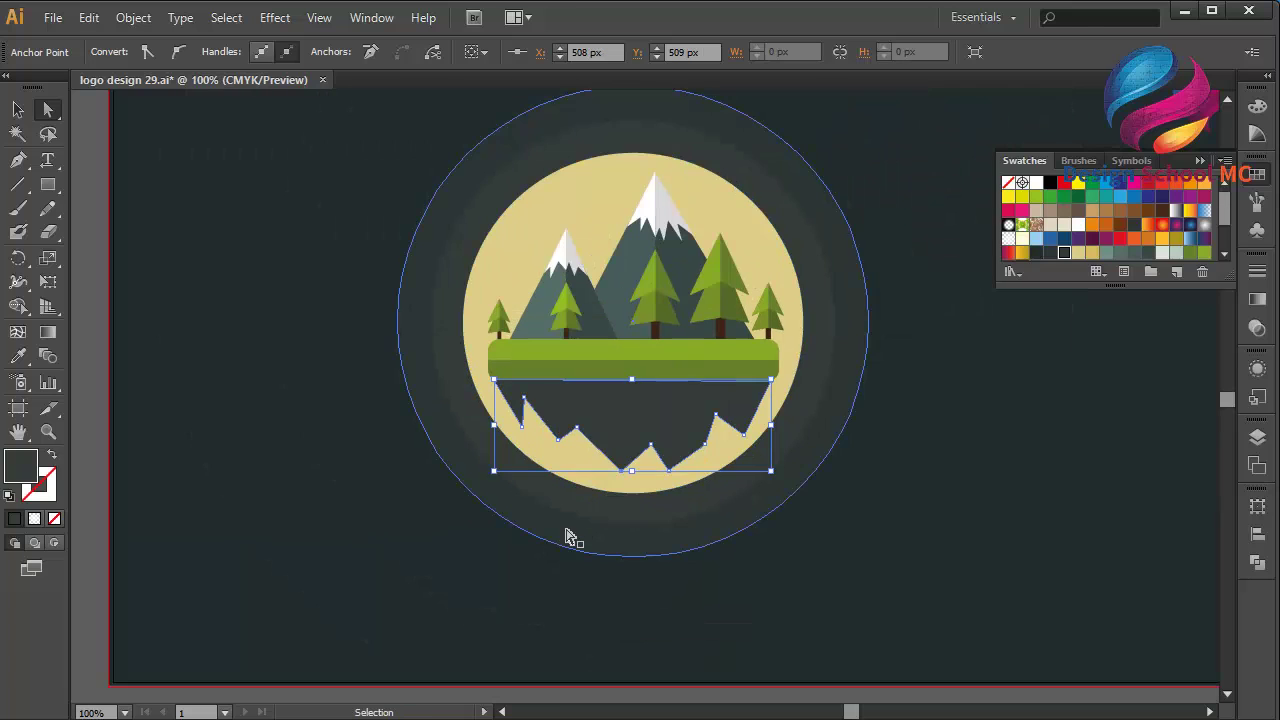
key(ctrl+plus)
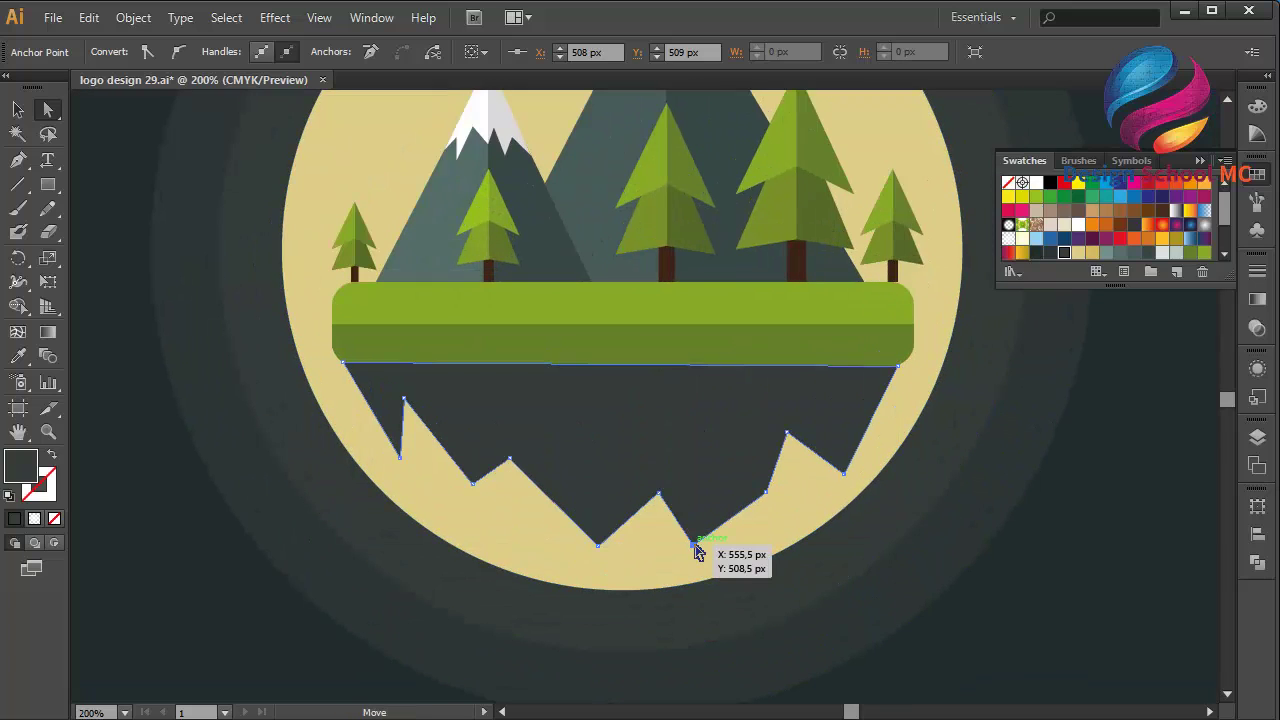
drag(695, 545, 690, 524)
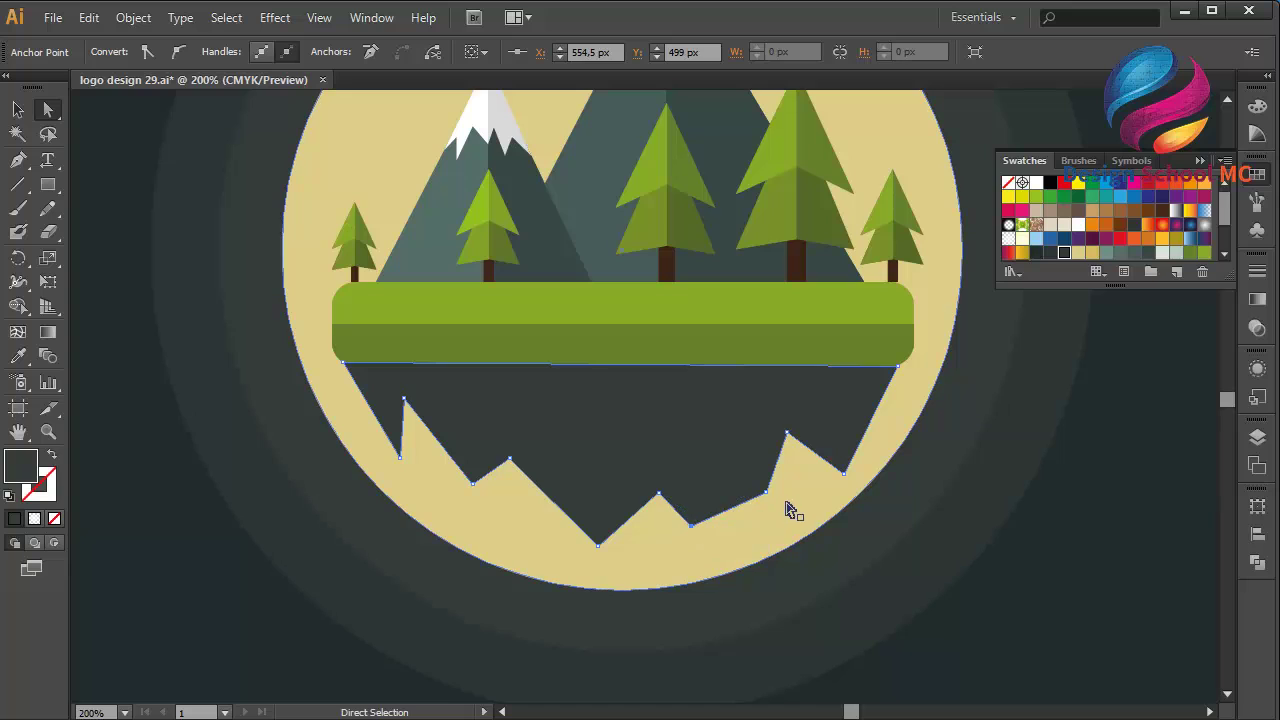
Step: Raise the rock's right notch to X 617, Y 437.5 px, move the point beside it to X 595.5, Y 471.5 px, and deselect the rock
drag(768, 489, 822, 402)
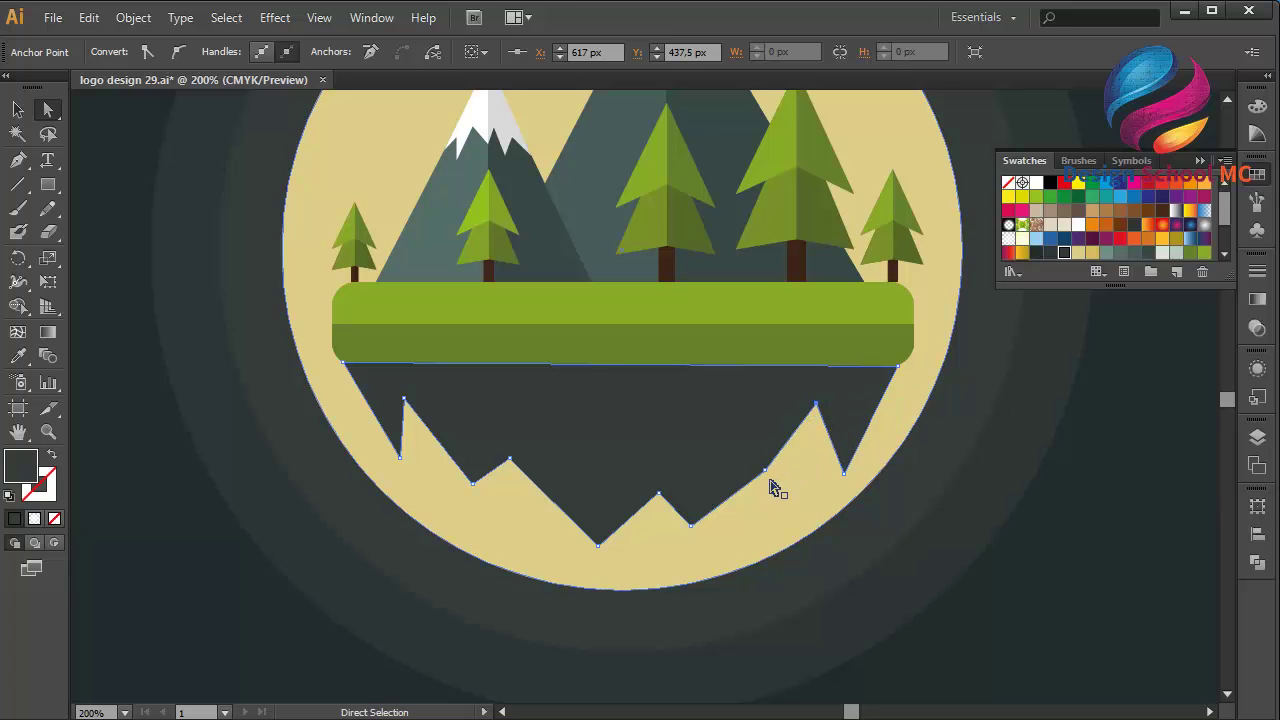
drag(769, 471, 776, 475)
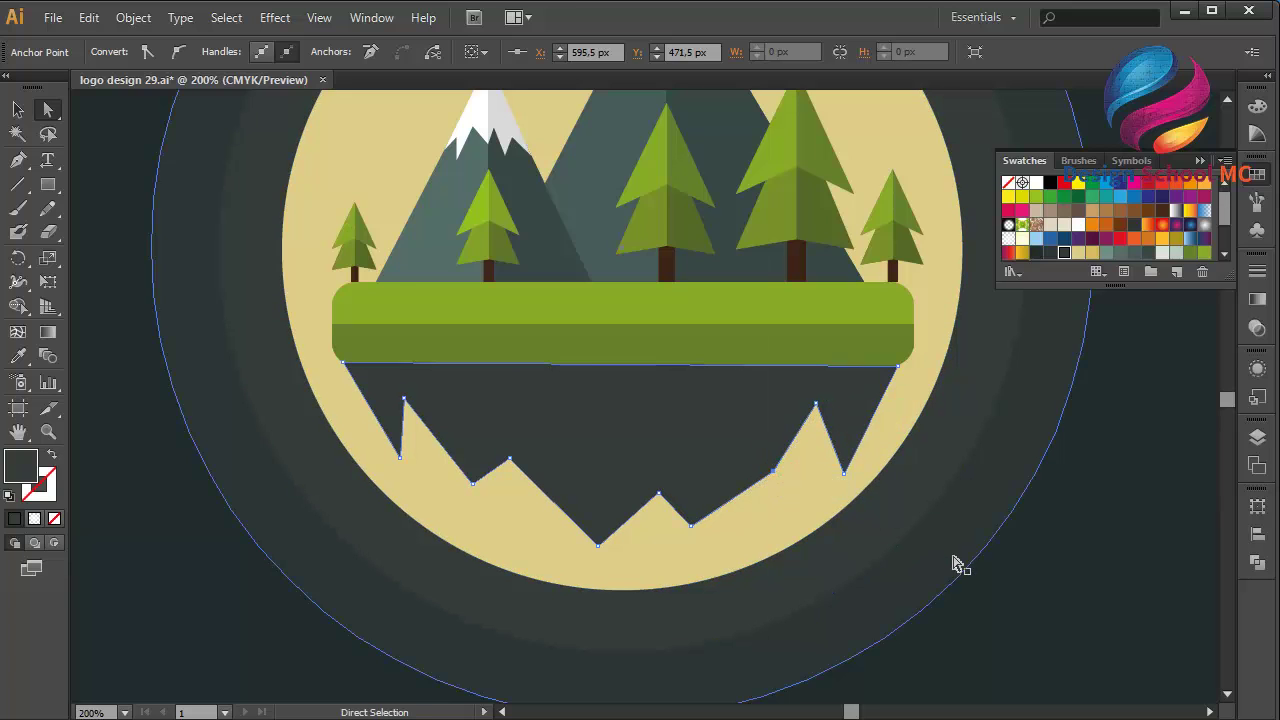
key(ctrl+minus)
key(ctrl+minus)
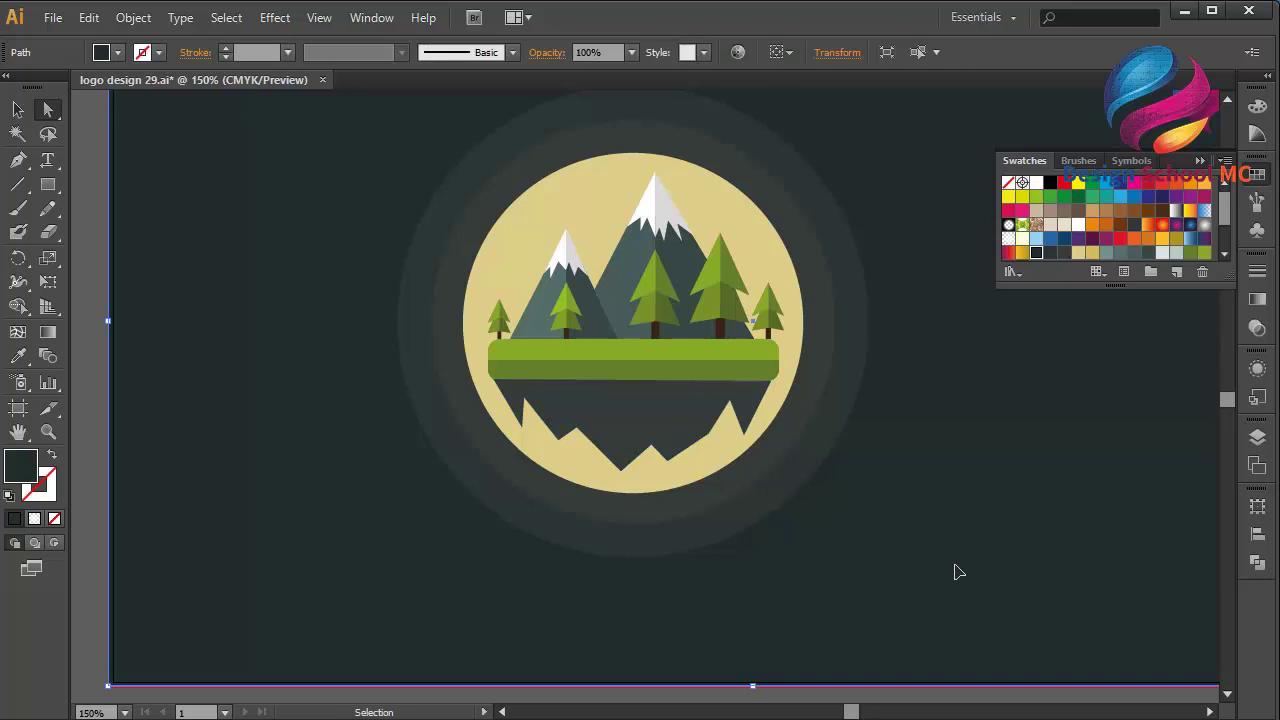
key(ctrl+plus)
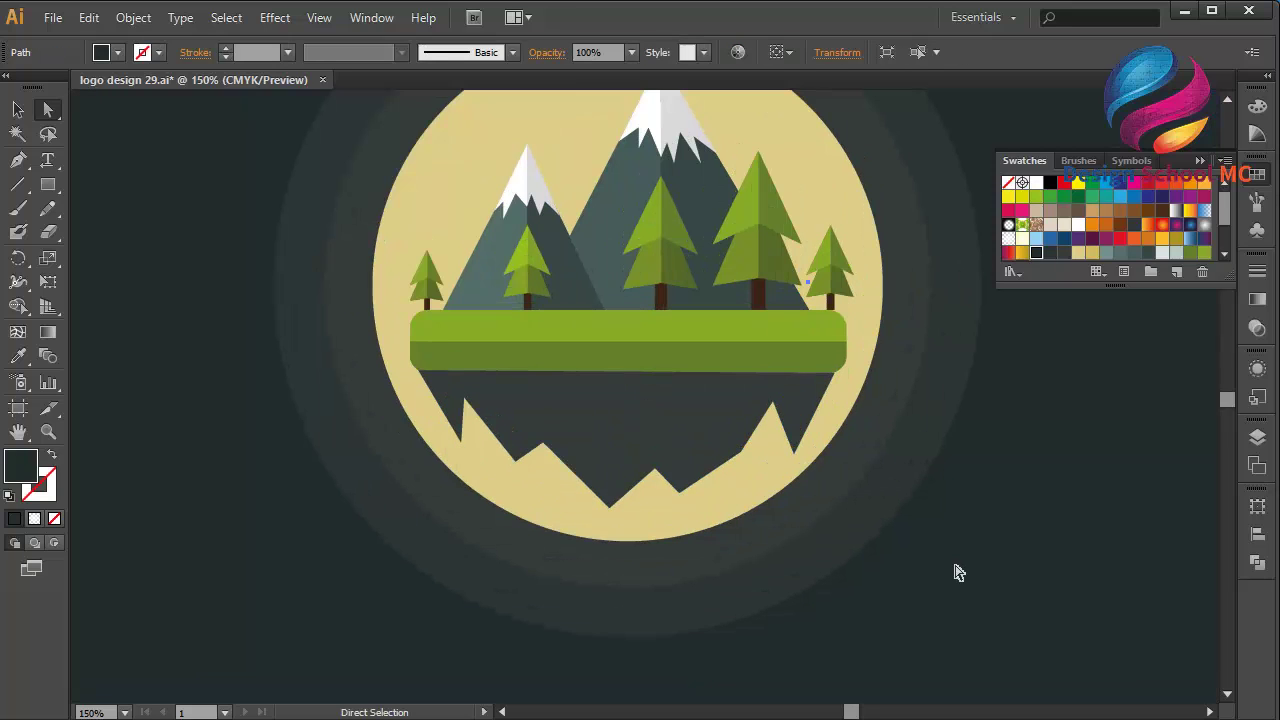
Step: Draw a square over the right half of the logo, with its left edge on the disc's vertical centre line
click(47, 189)
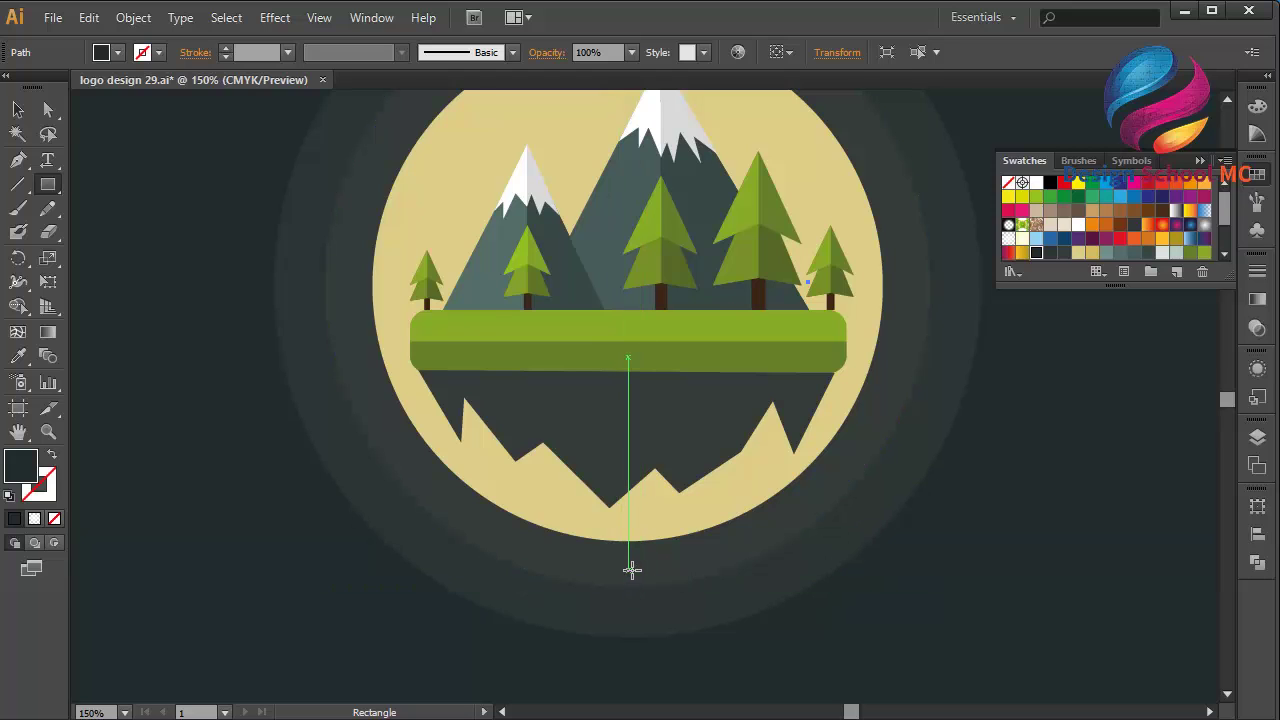
drag(629, 570, 1016, 430)
key(v)
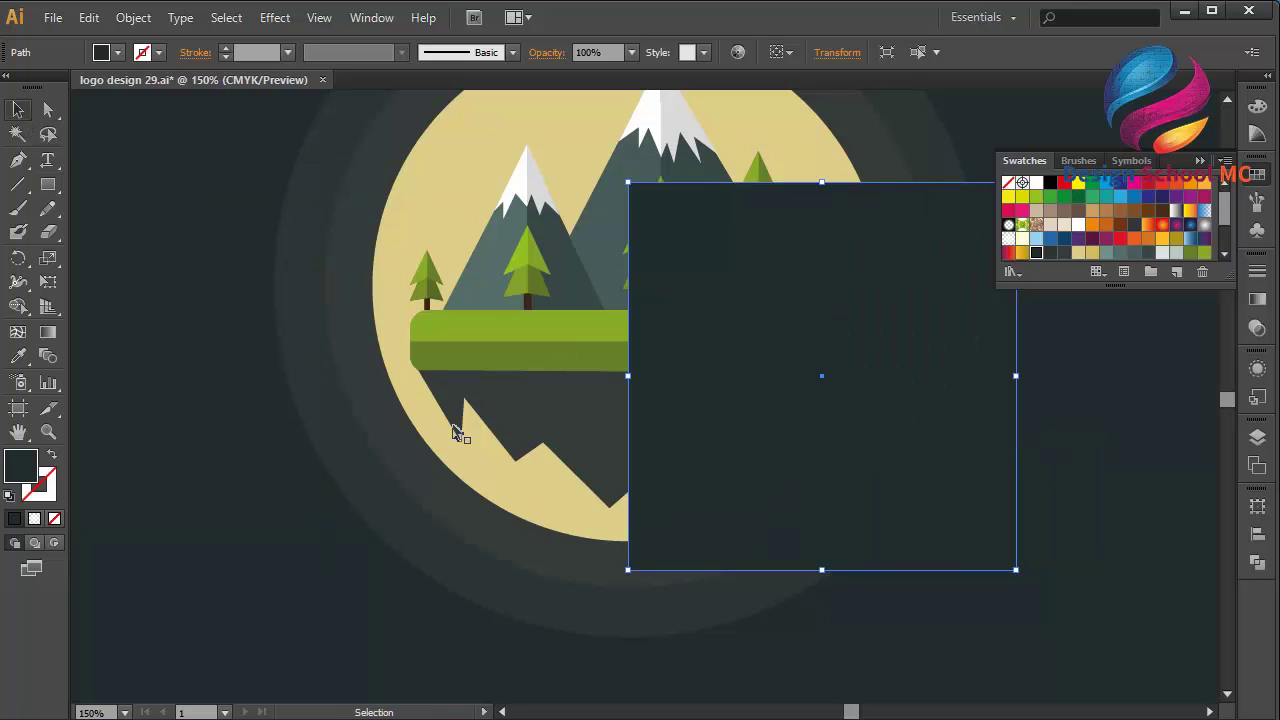
Step: Move the rock's lowest point onto the square's left edge at X 520.5, Y 511.667 px
click(568, 447)
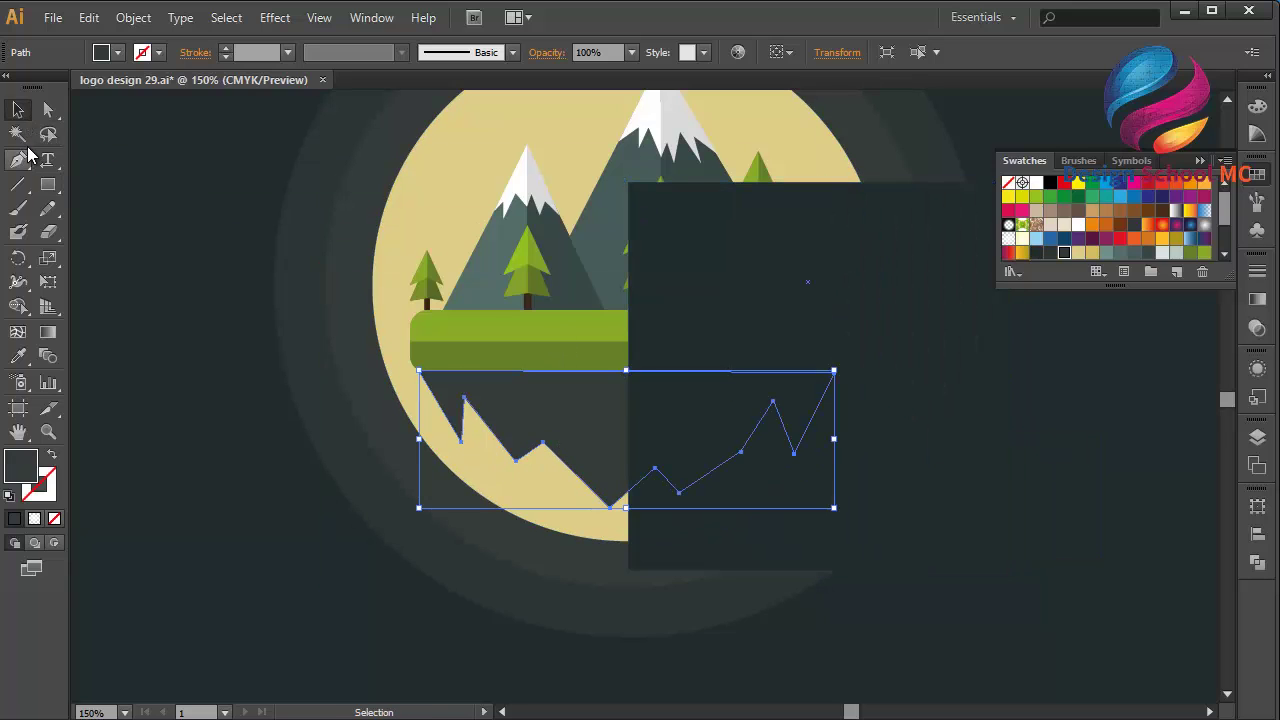
click(47, 109)
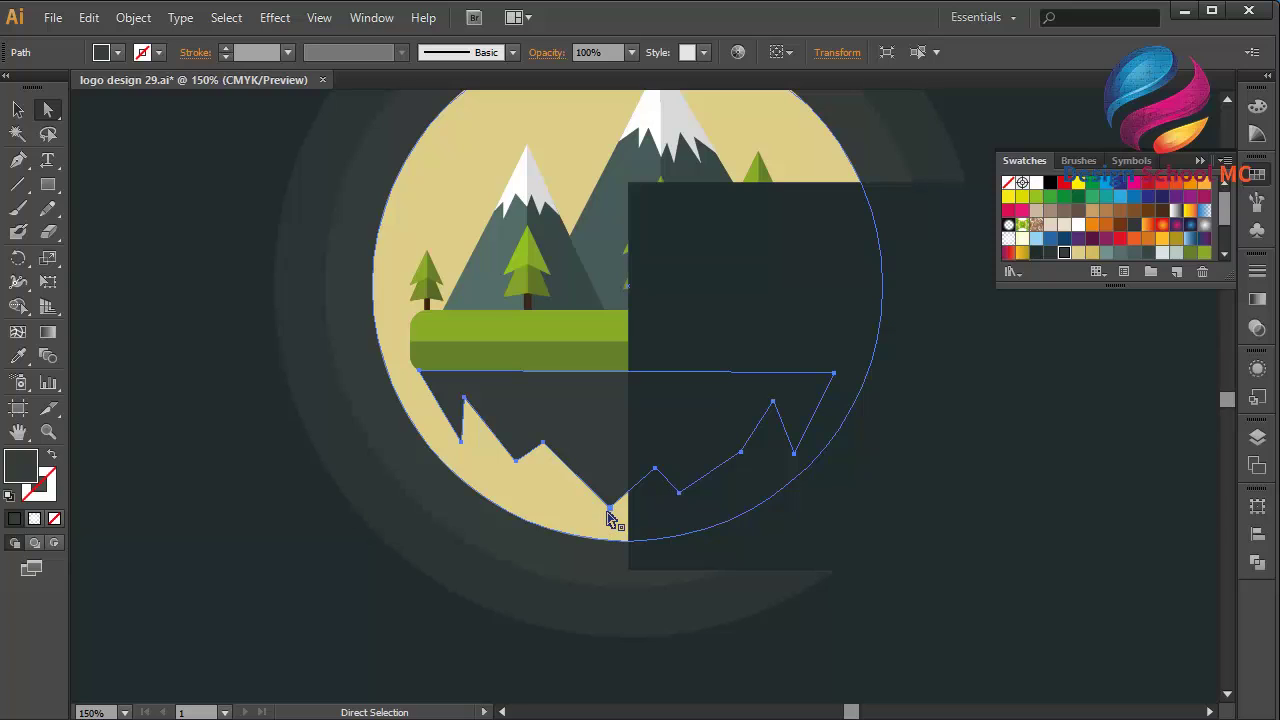
drag(608, 512, 632, 522)
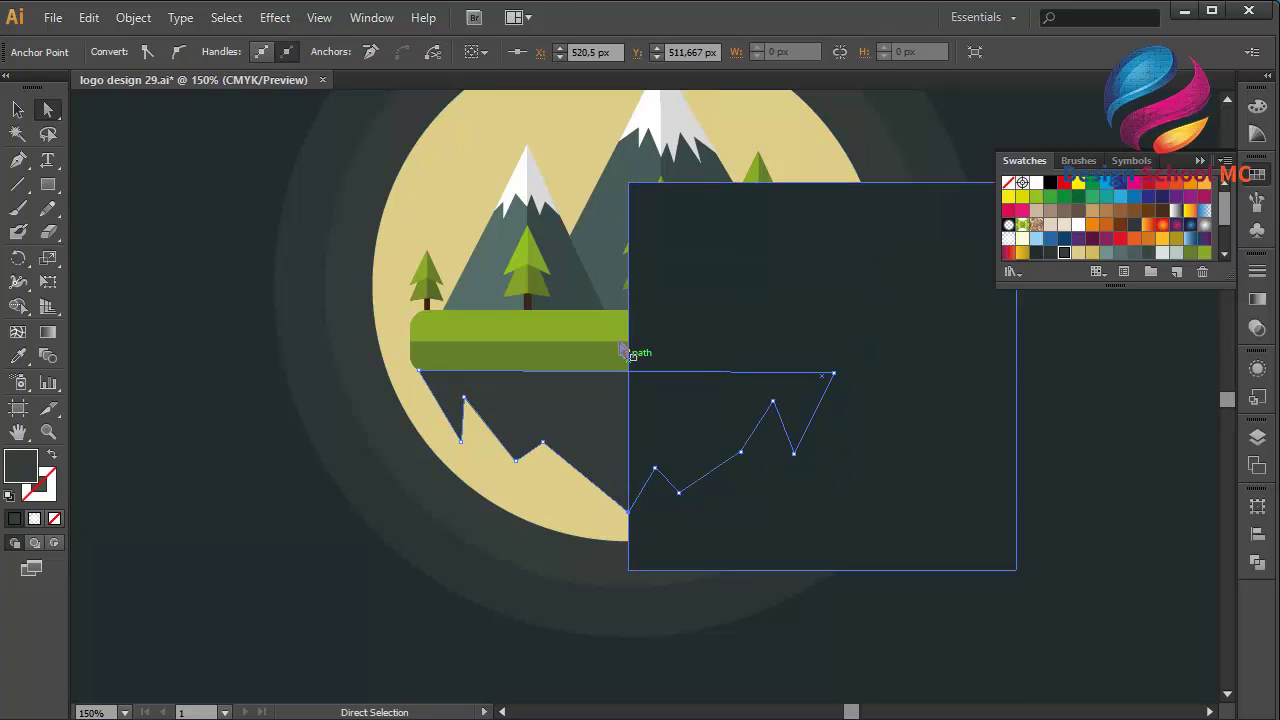
click(22, 113)
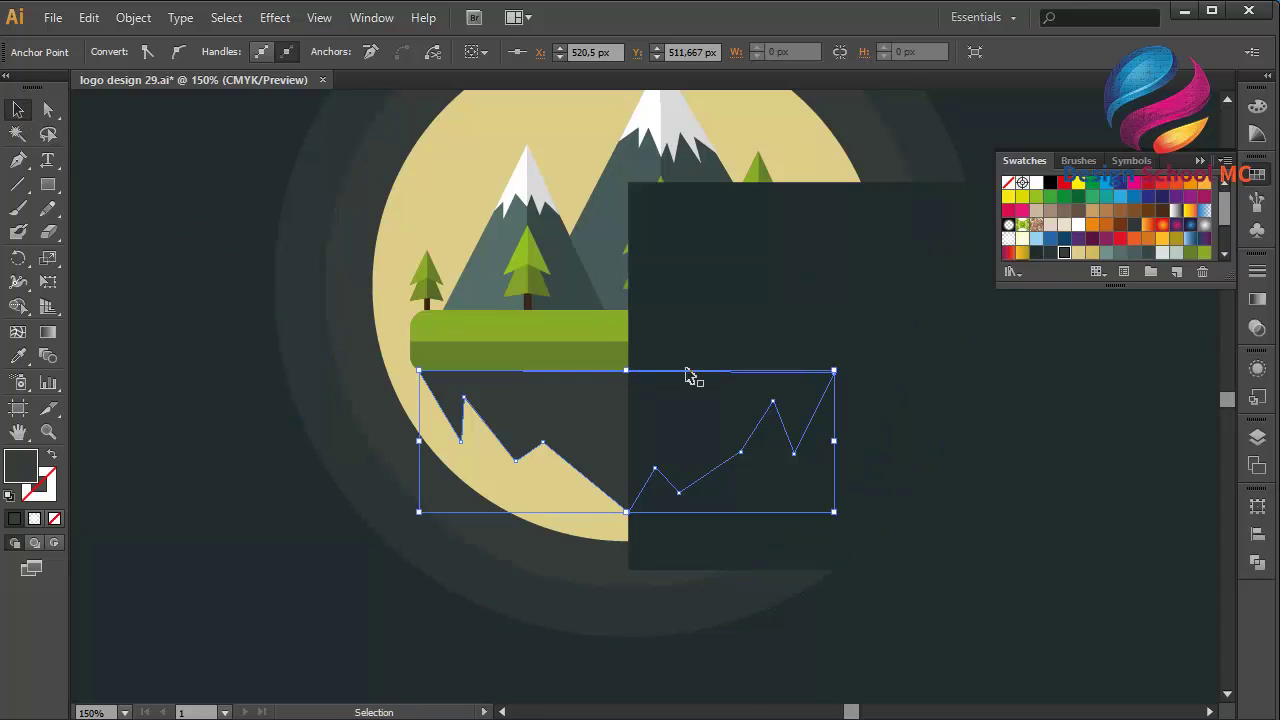
Step: Paste a copy of the rock in front and subtract the square from the copy with Minus Front, keeping its left half
click(80, 18)
click(120, 113)
click(89, 18)
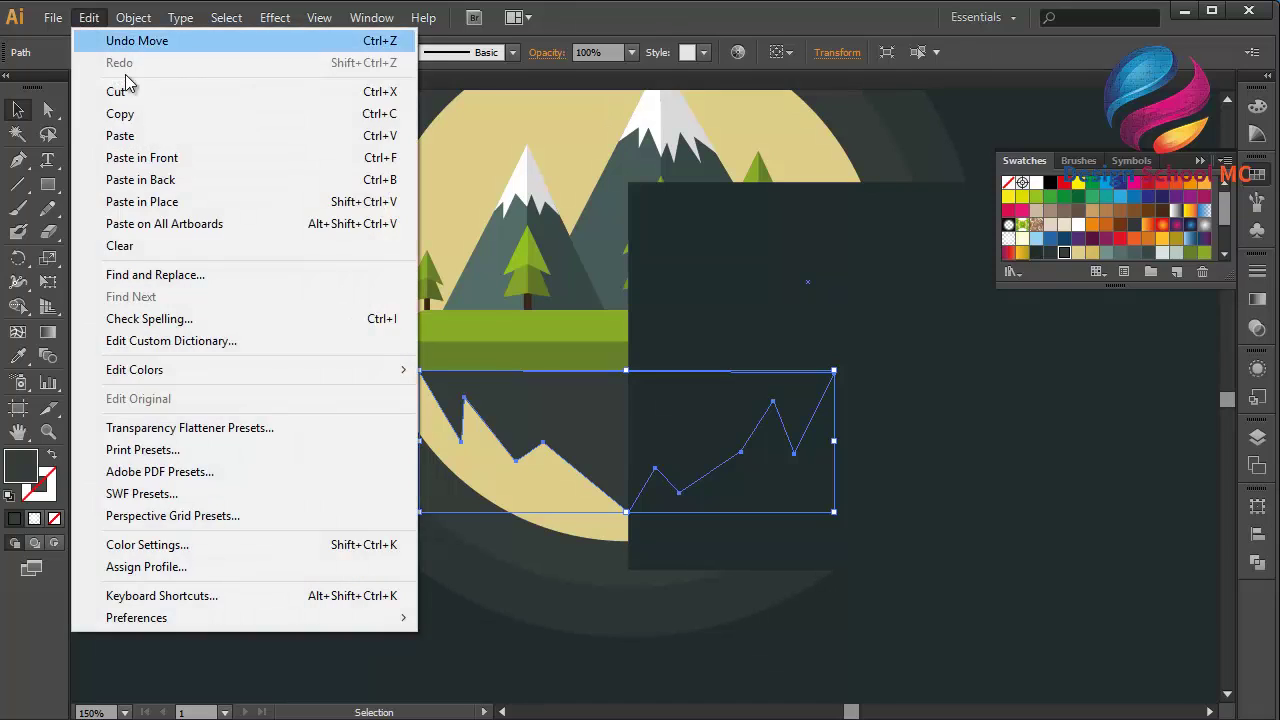
click(171, 157)
shift+click(740, 262)
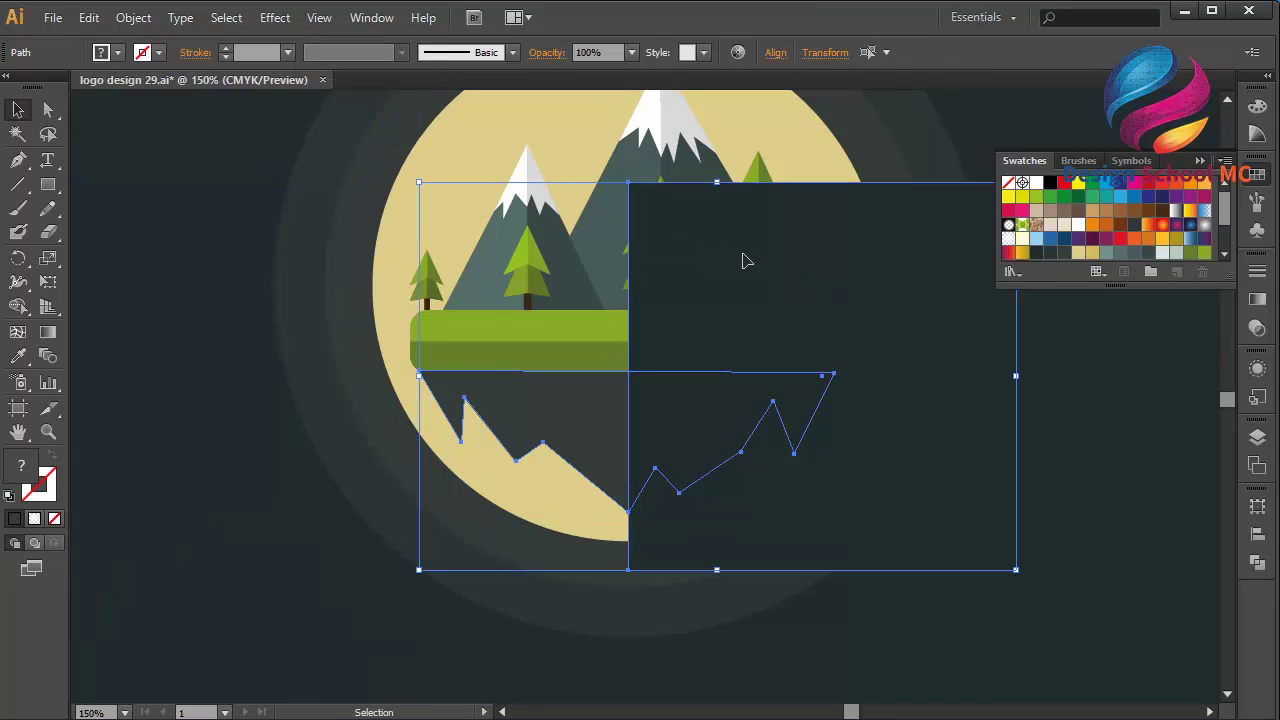
click(1258, 564)
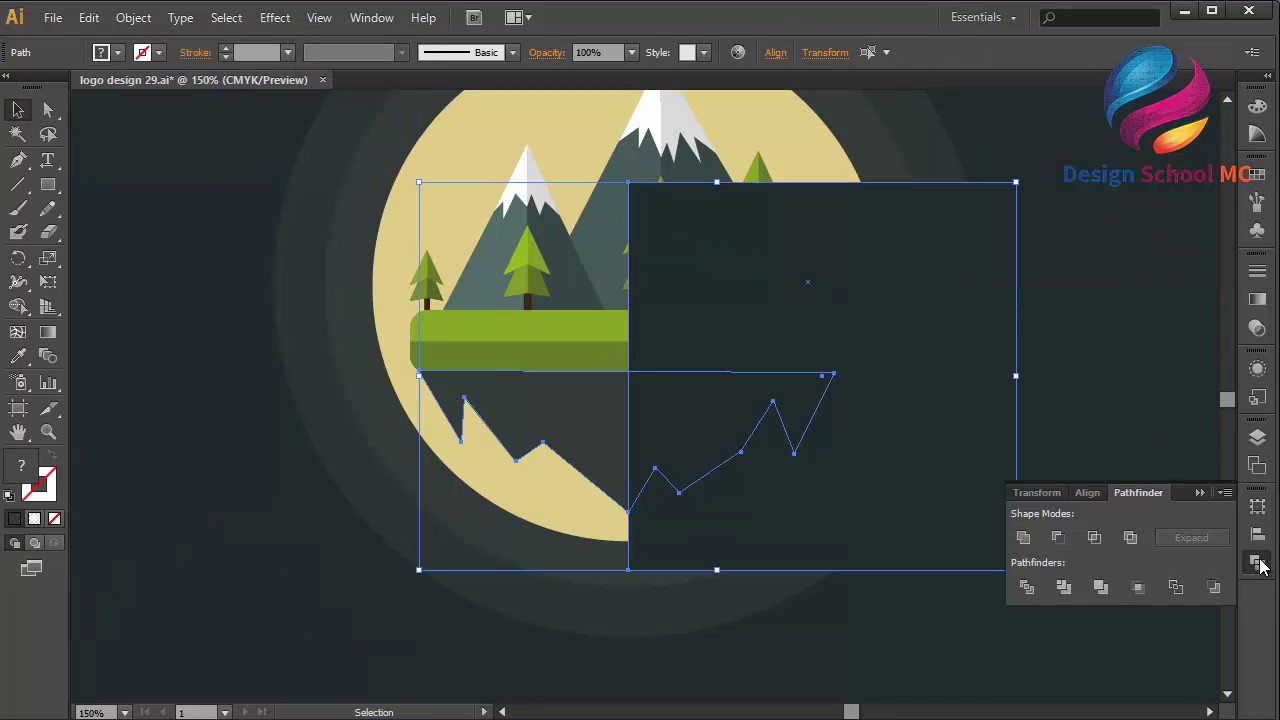
click(1058, 537)
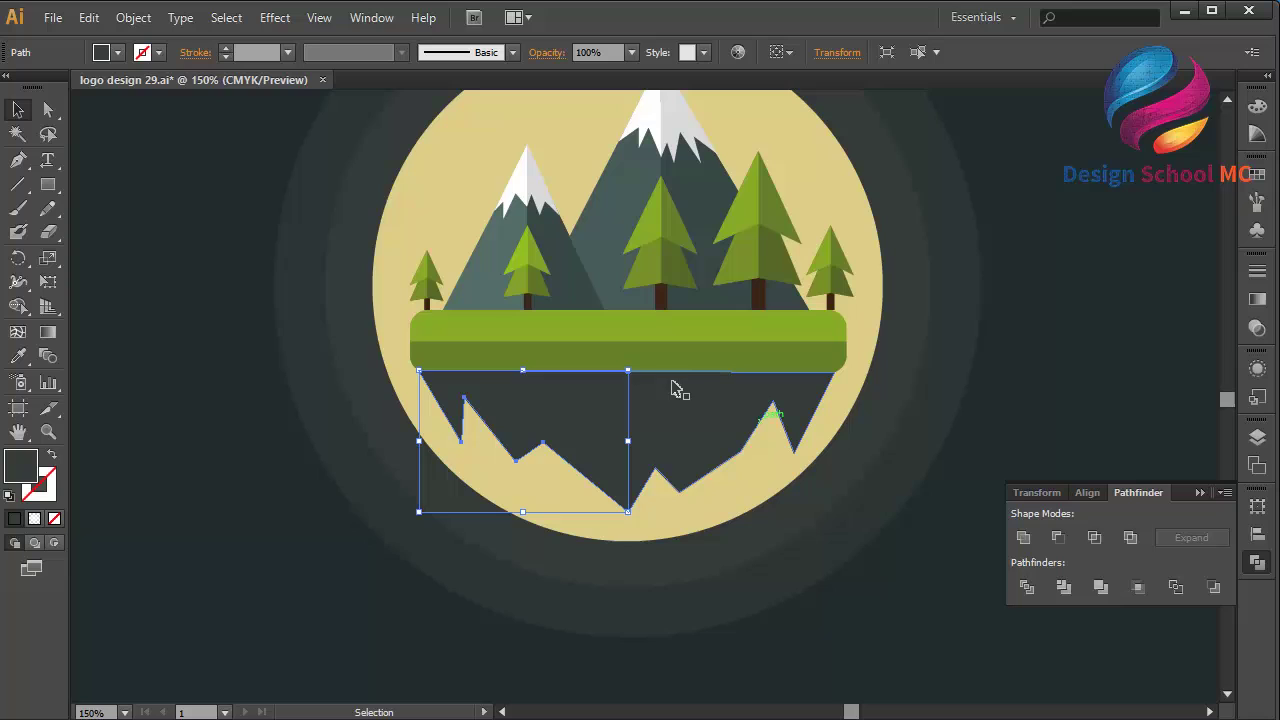
Step: Fill the rock's left half with the lighter brown swatch and the full rock behind it with dark brown C=48 M=71 Y=78 K=75
click(1258, 175)
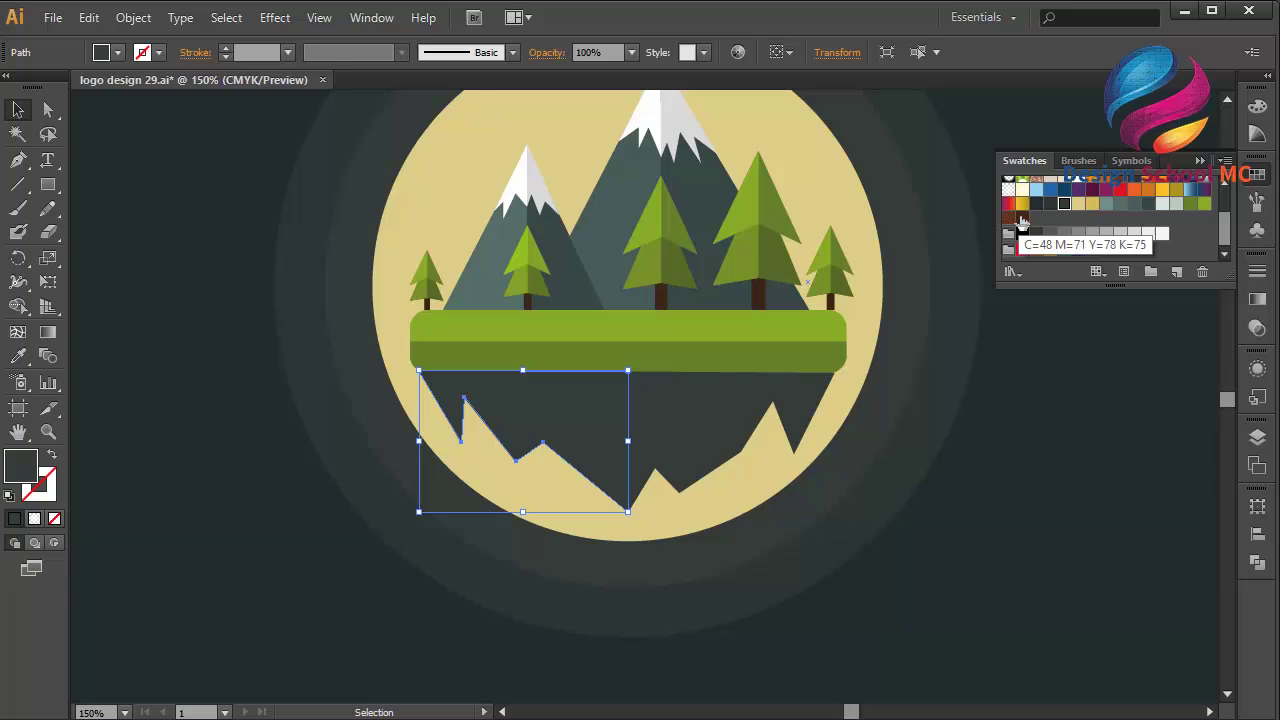
click(1008, 219)
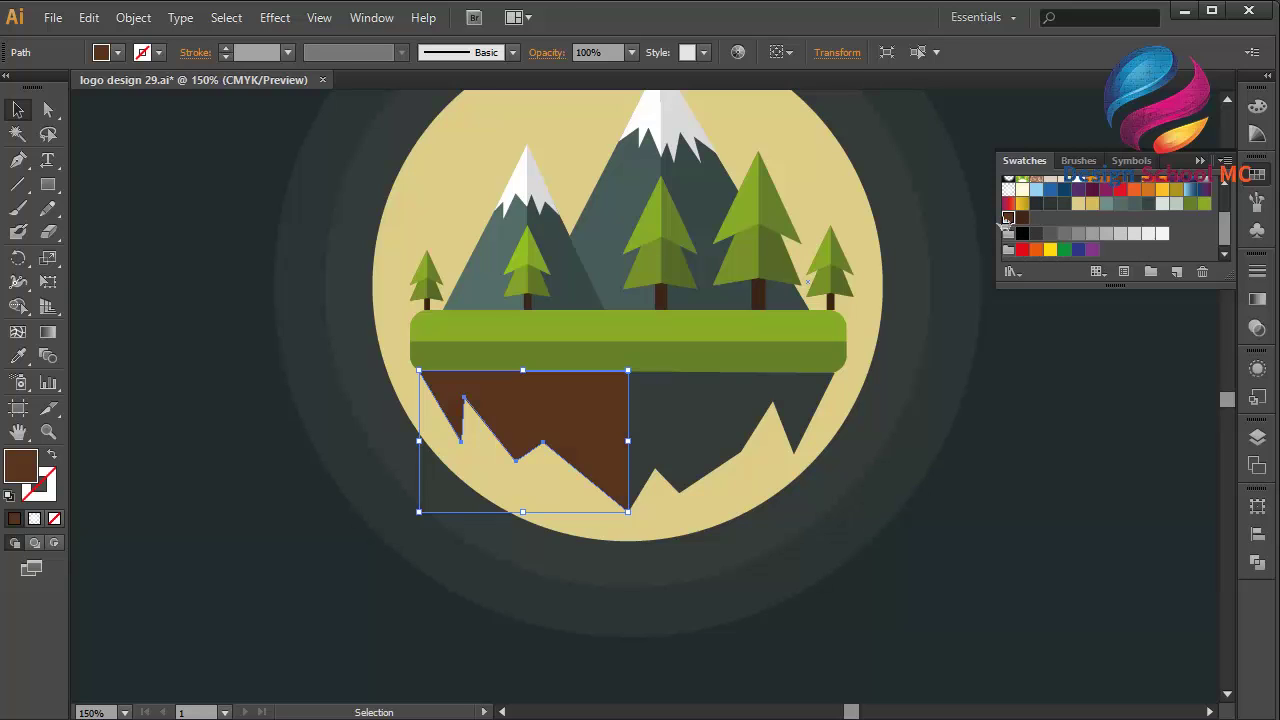
shift+click(636, 432)
click(1021, 218)
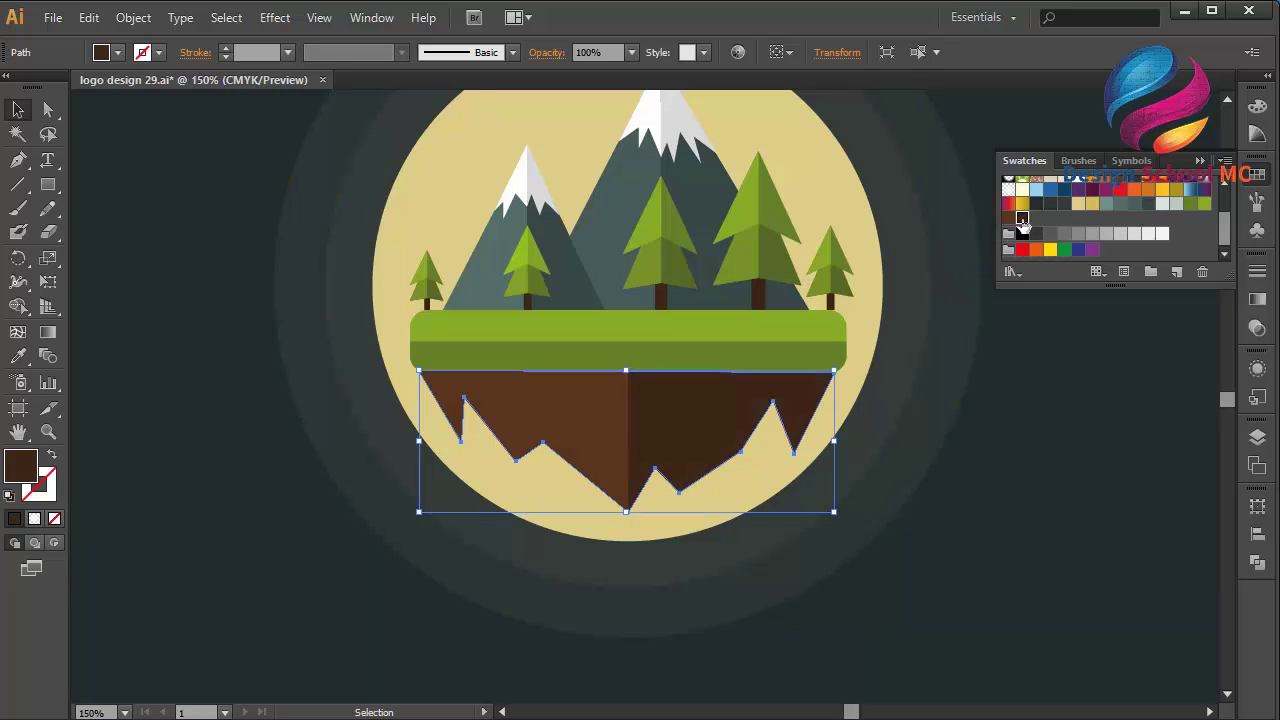
Step: Check the whole artboard with nothing selected and put the swatches away
click(1008, 597)
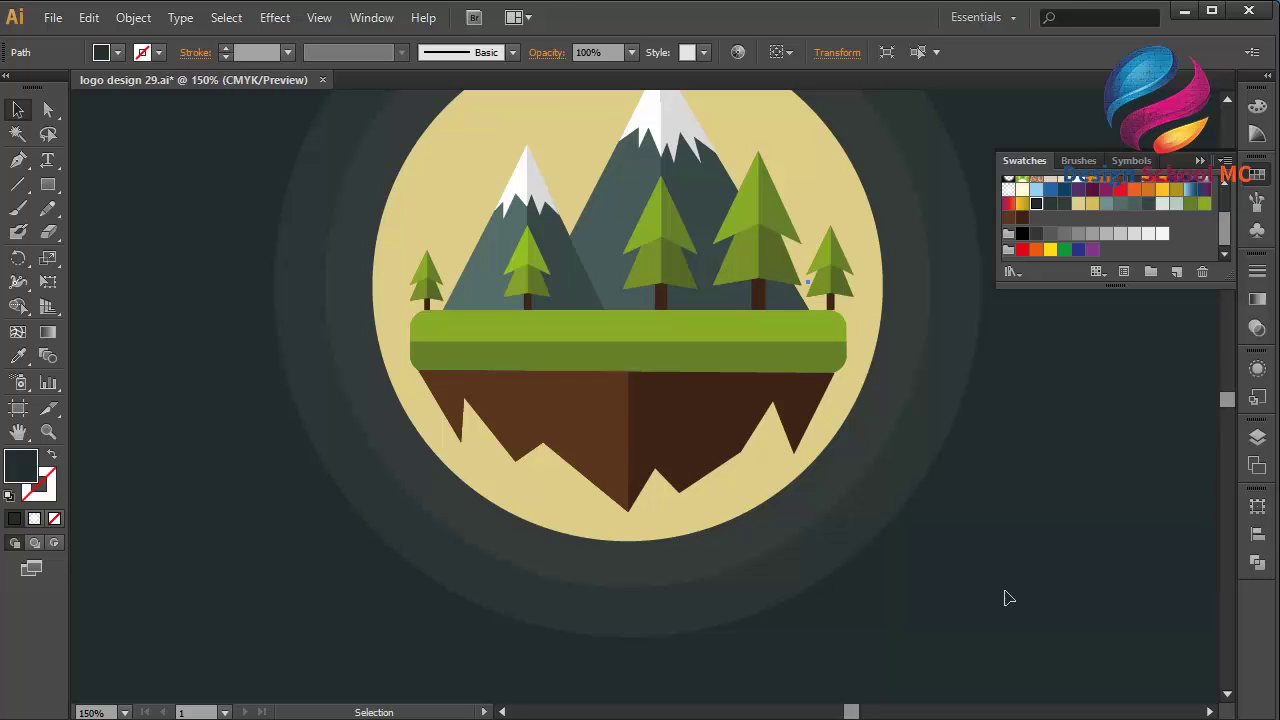
click(1008, 597)
key(ctrl+minus)
key(ctrl+minus)
key(ctrl+minus)
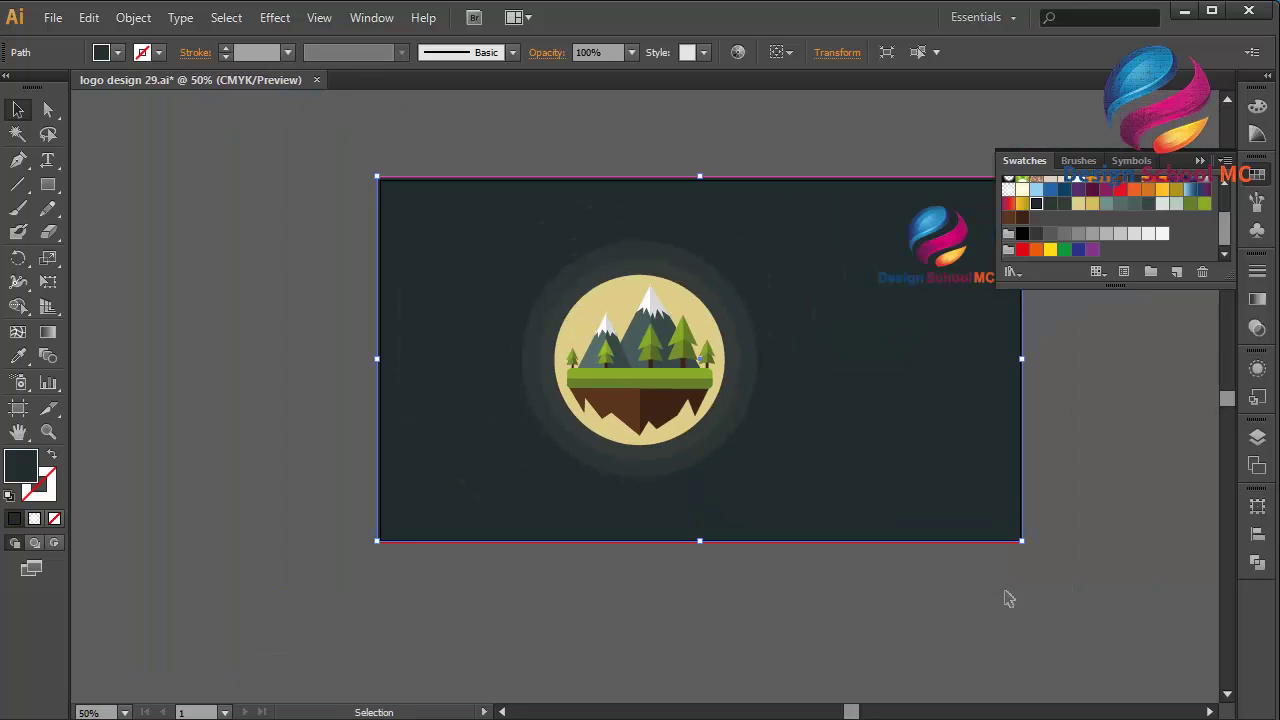
click(1104, 369)
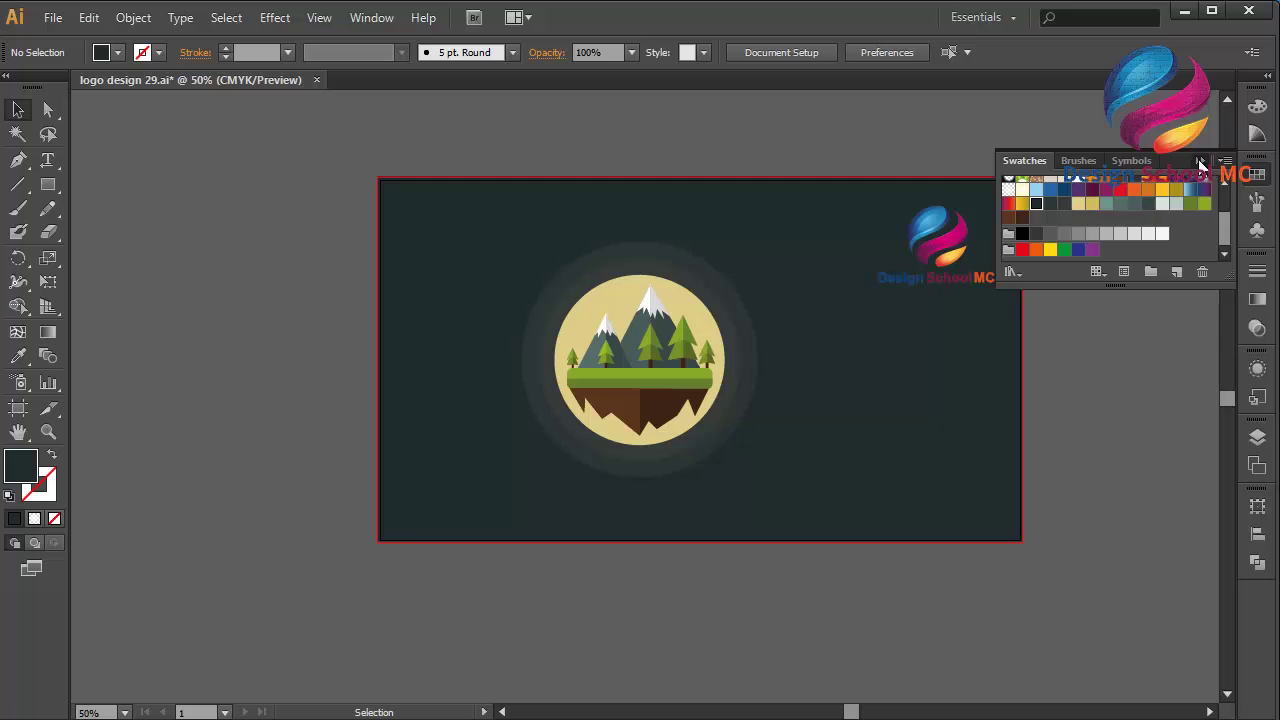
click(1257, 174)
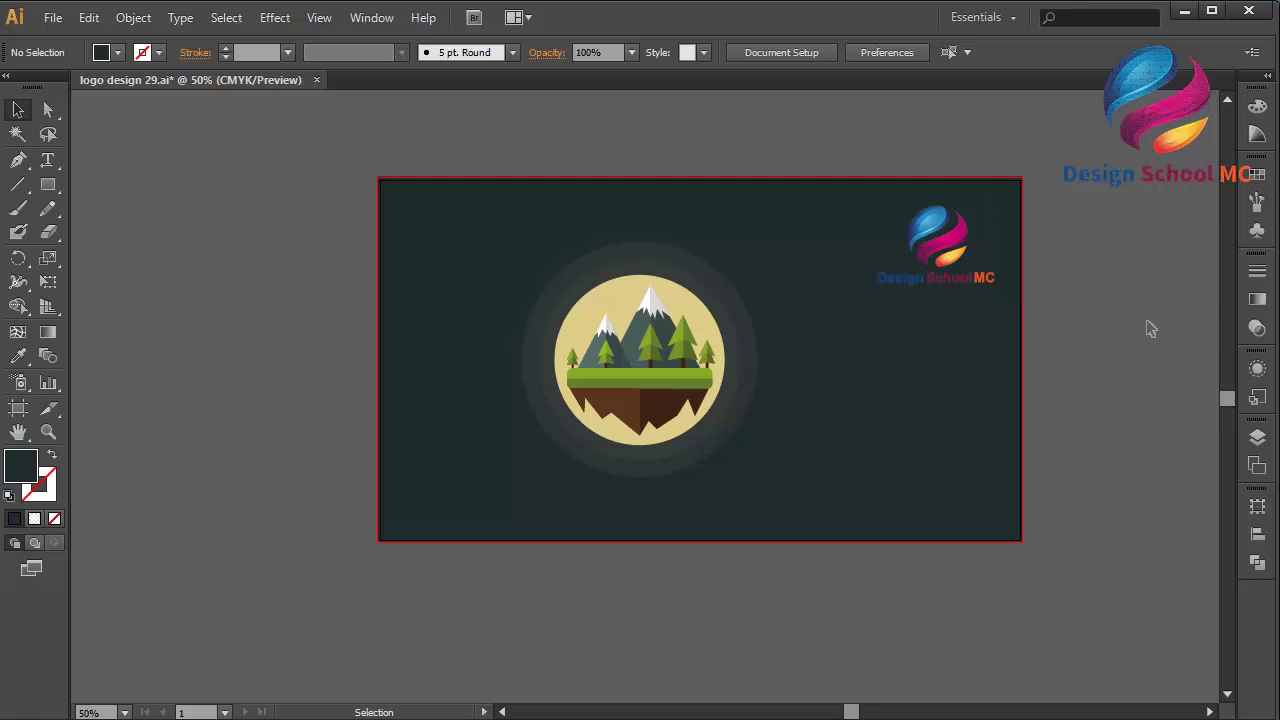
Step: Draw a small circle with the tan disc's fill in the sky, up and to the left of the smaller mountain
key(ctrl+plus)
key(ctrl+plus)
key(ctrl+plus)
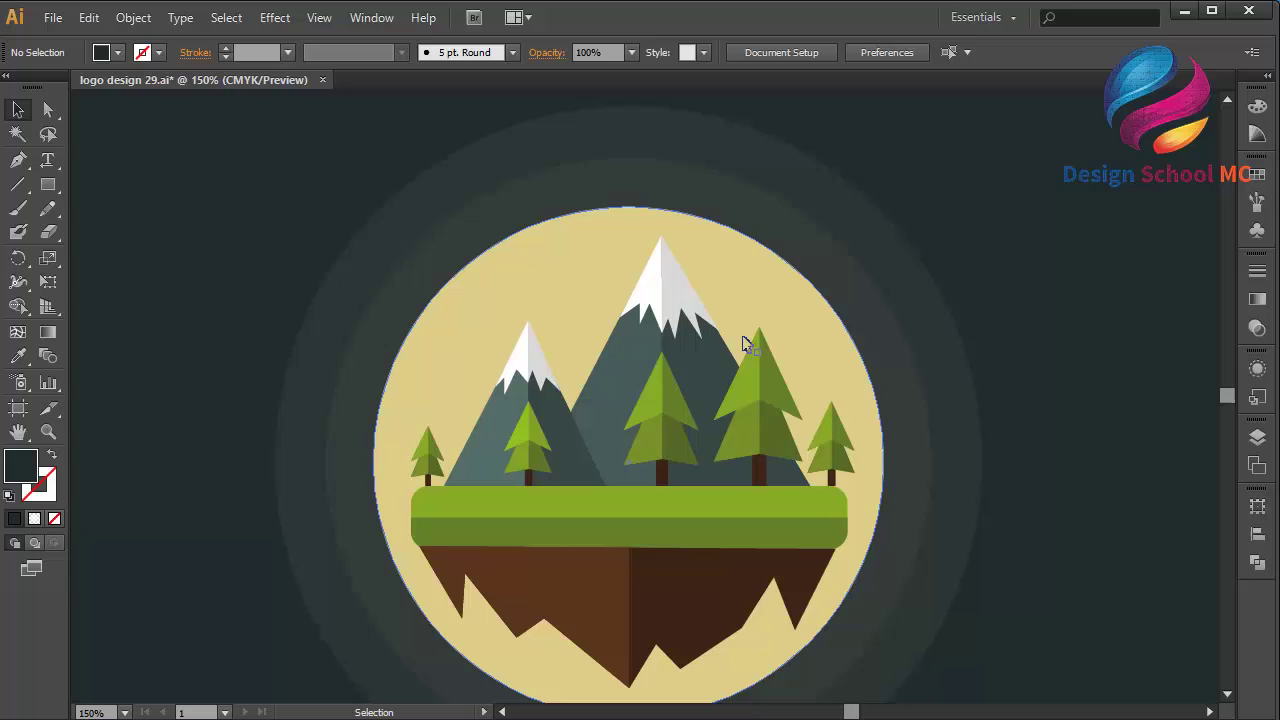
click(460, 346)
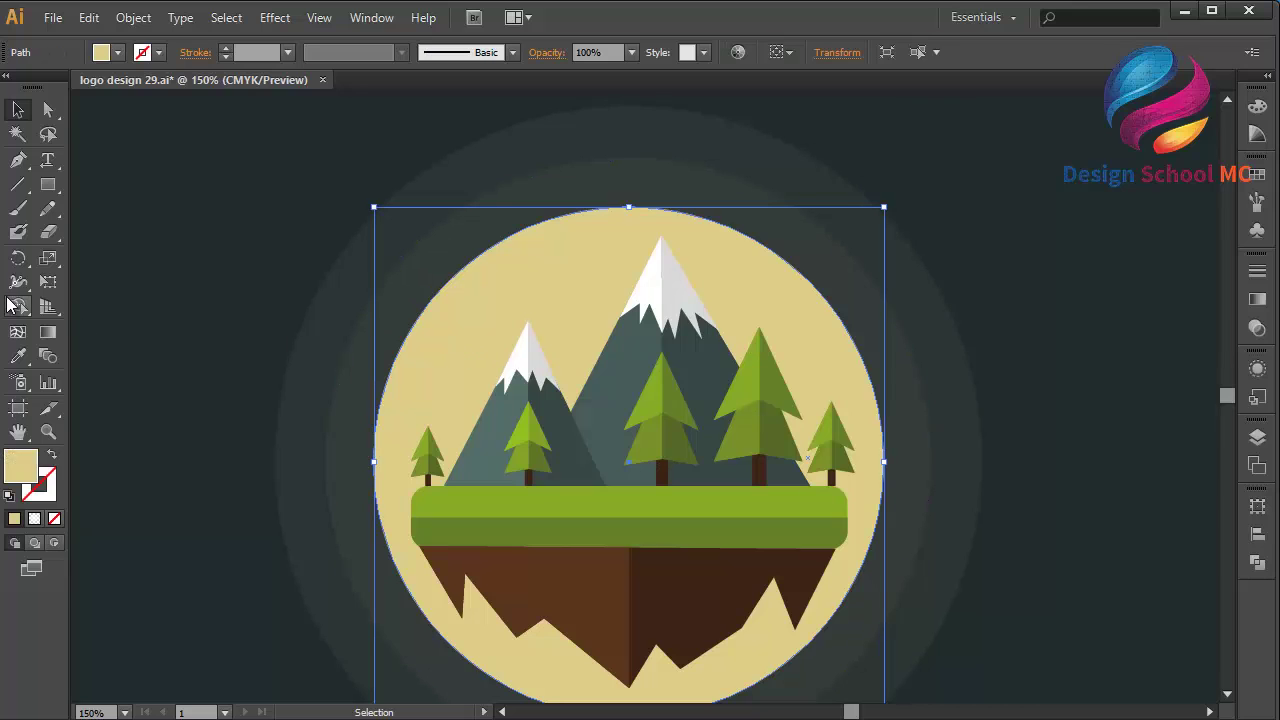
drag(48, 184, 110, 229)
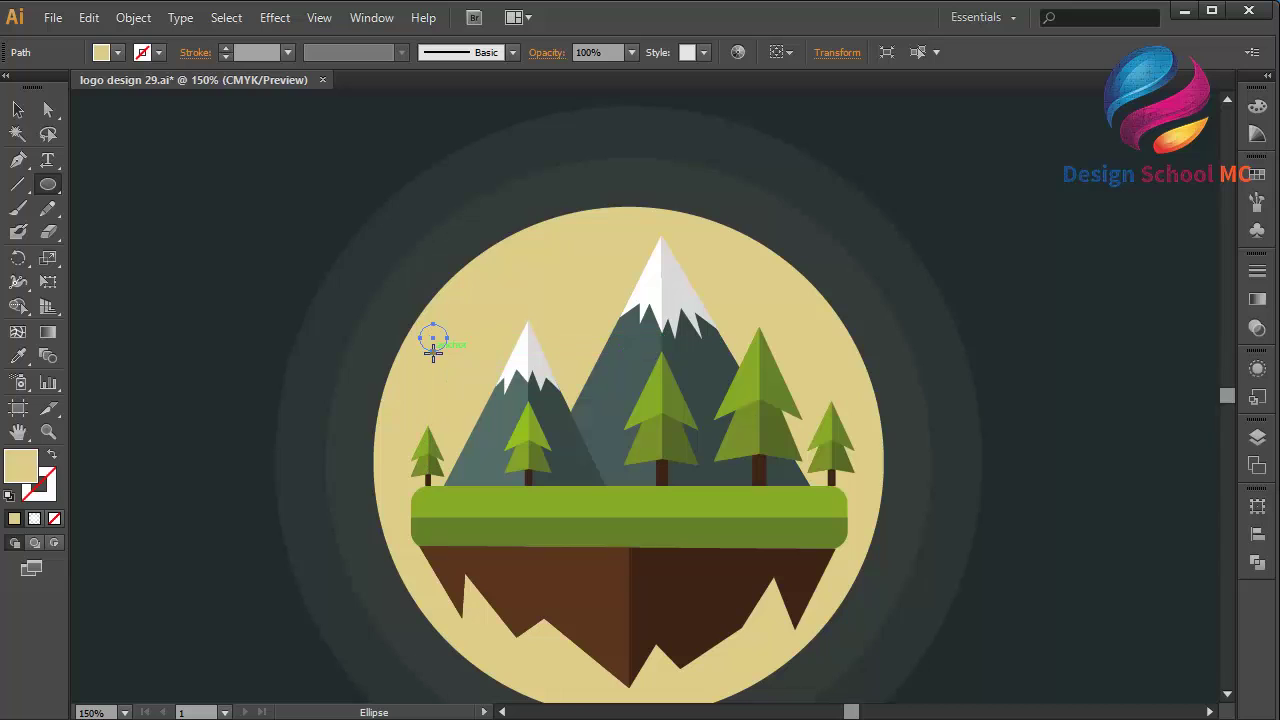
key(ctrl)
drag(436, 338, 460, 362)
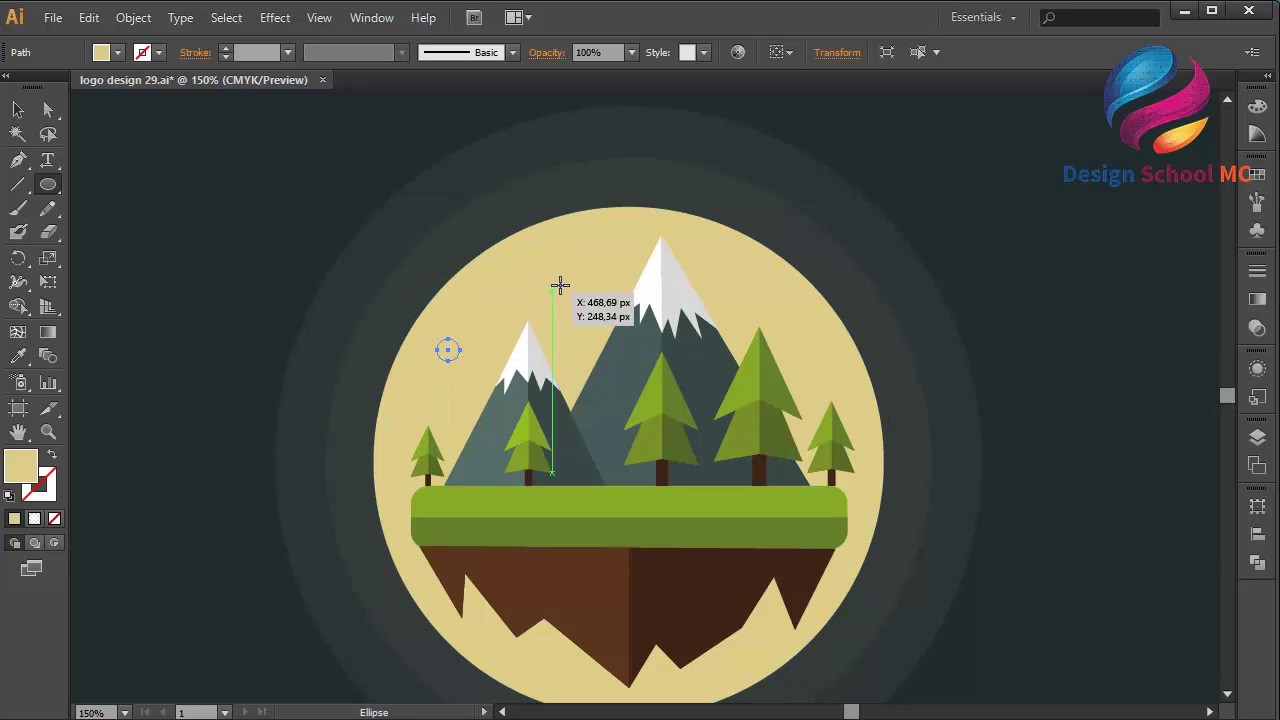
Step: Draw four more small circles of varying sizes in the sky, two between the peaks and two right of the tall mountain
key(ctrl+z)
drag(543, 241, 579, 335)
key(ctrl+z)
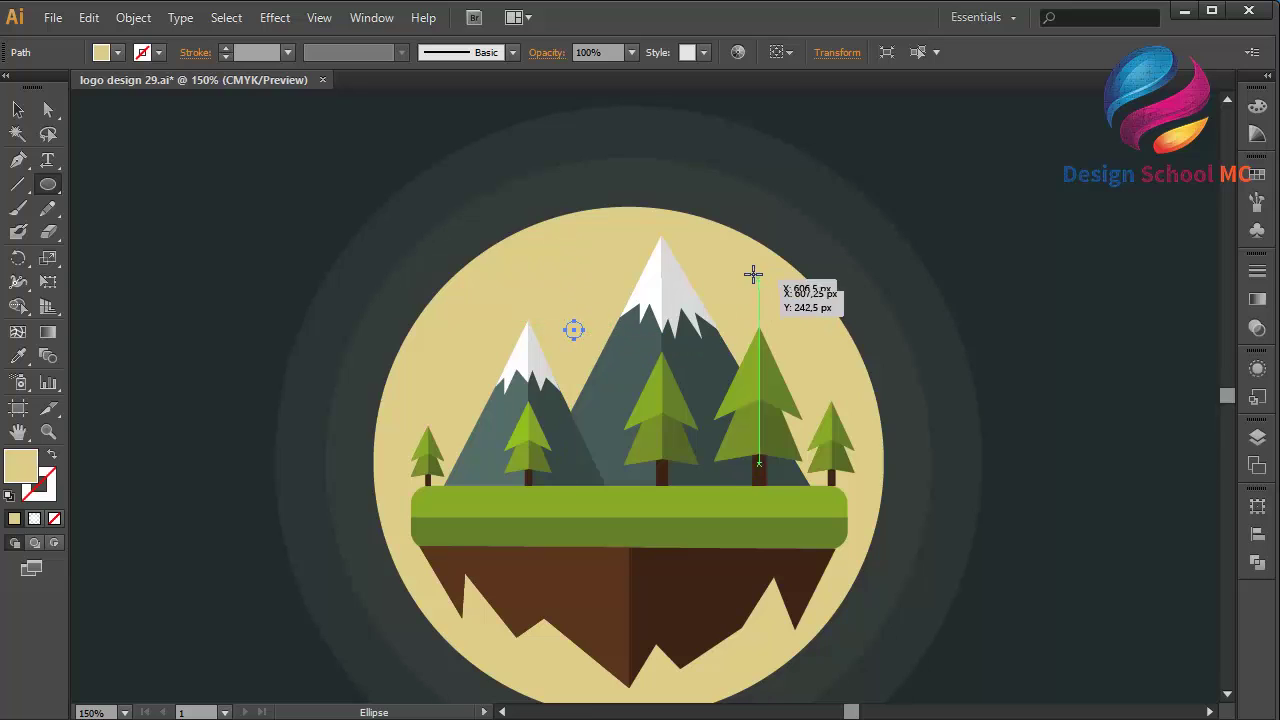
drag(740, 256, 765, 300)
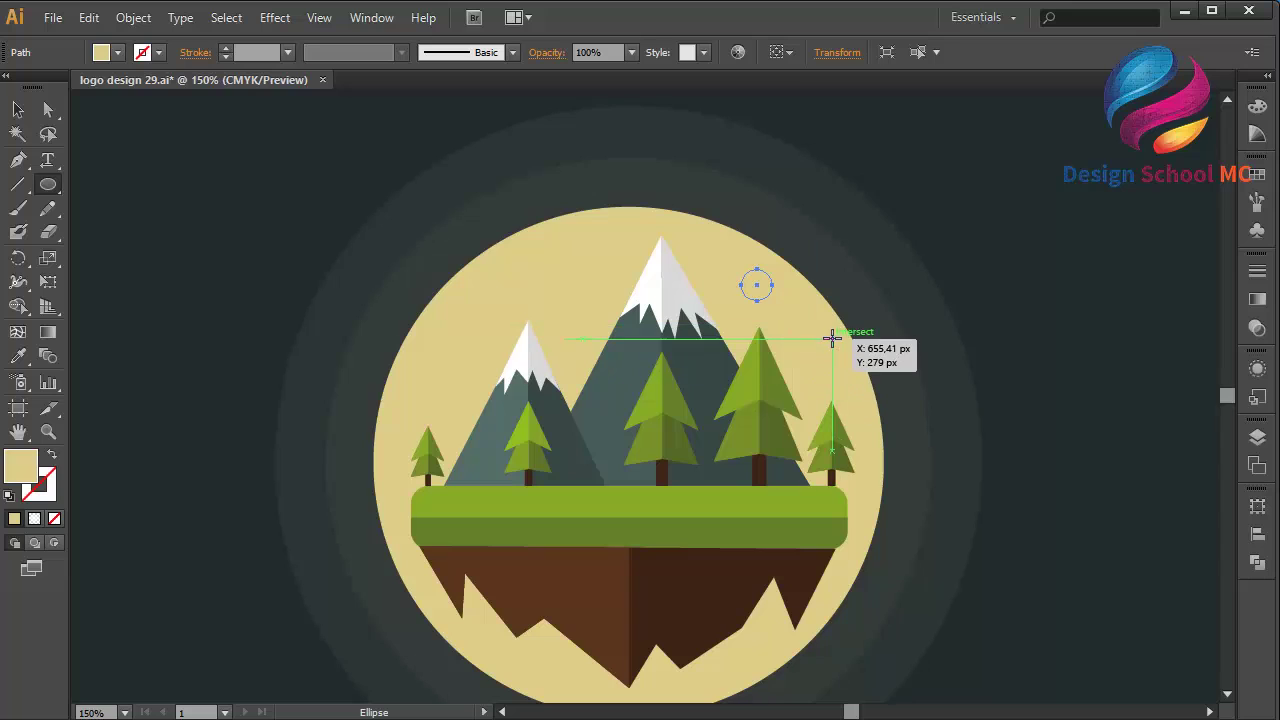
drag(820, 346, 834, 361)
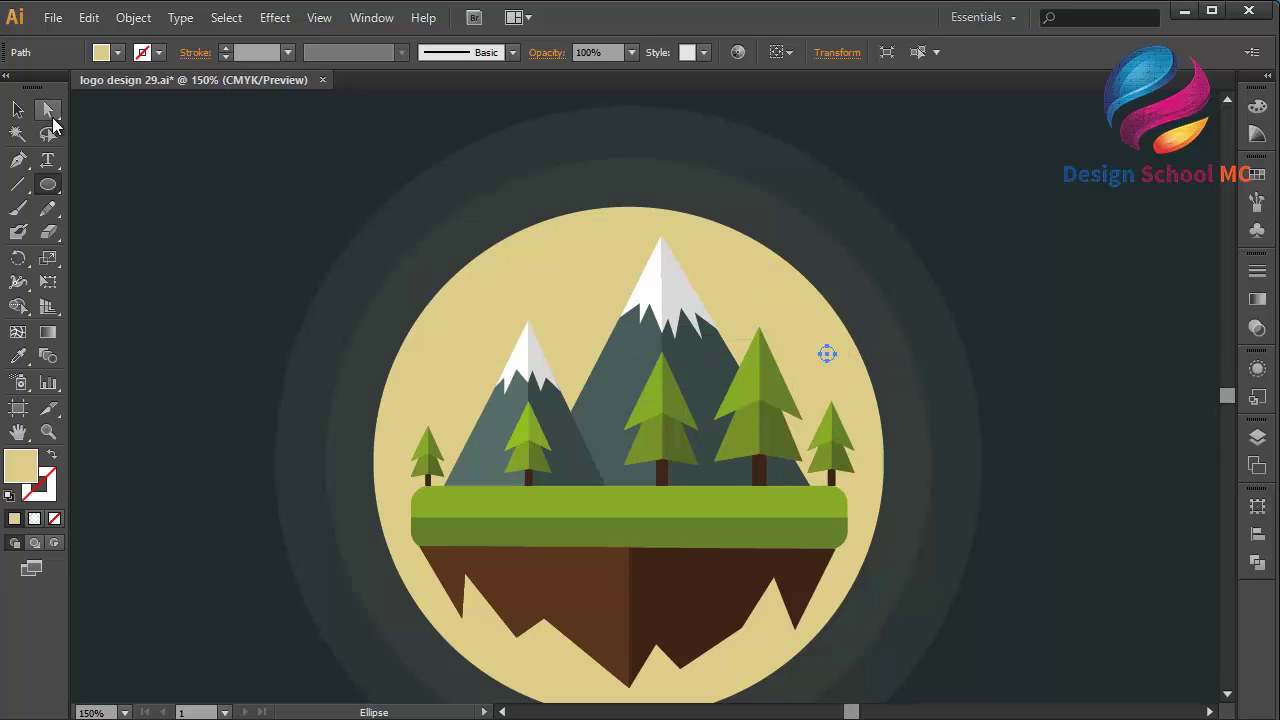
Step: Select all five small sky circles and fill them with the darker tan C1AB65
click(18, 109)
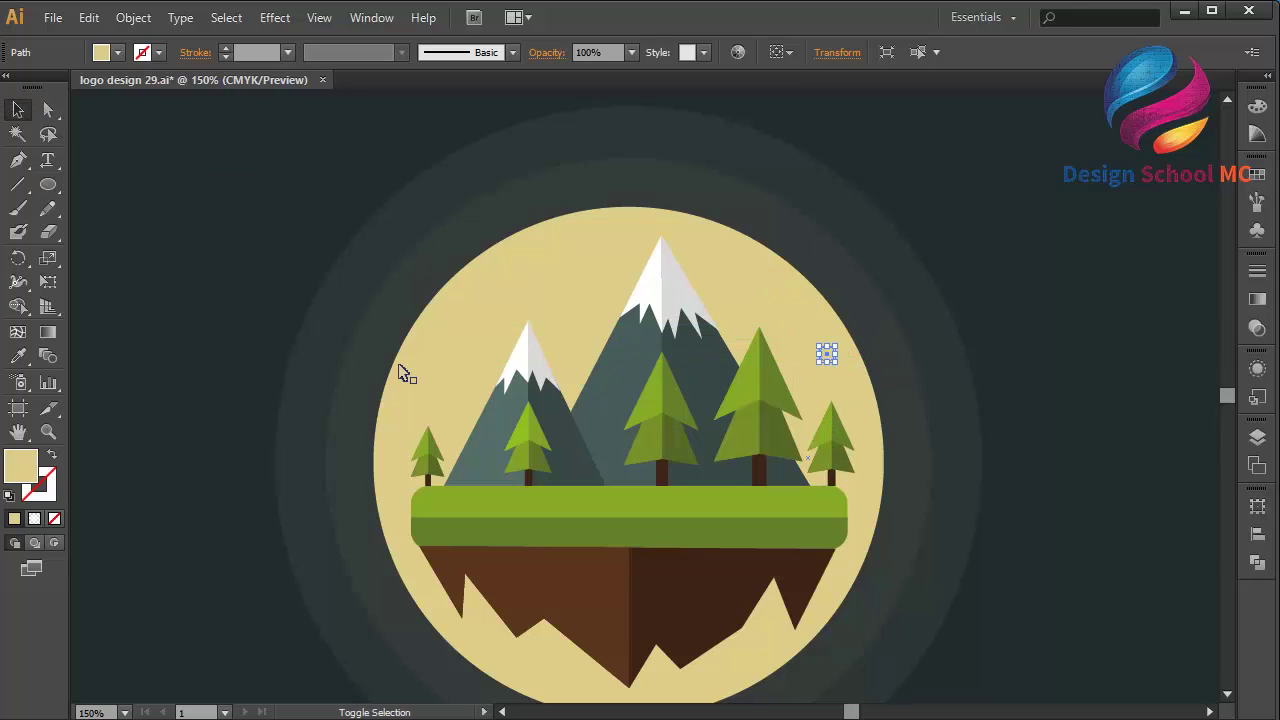
shift+click(449, 353)
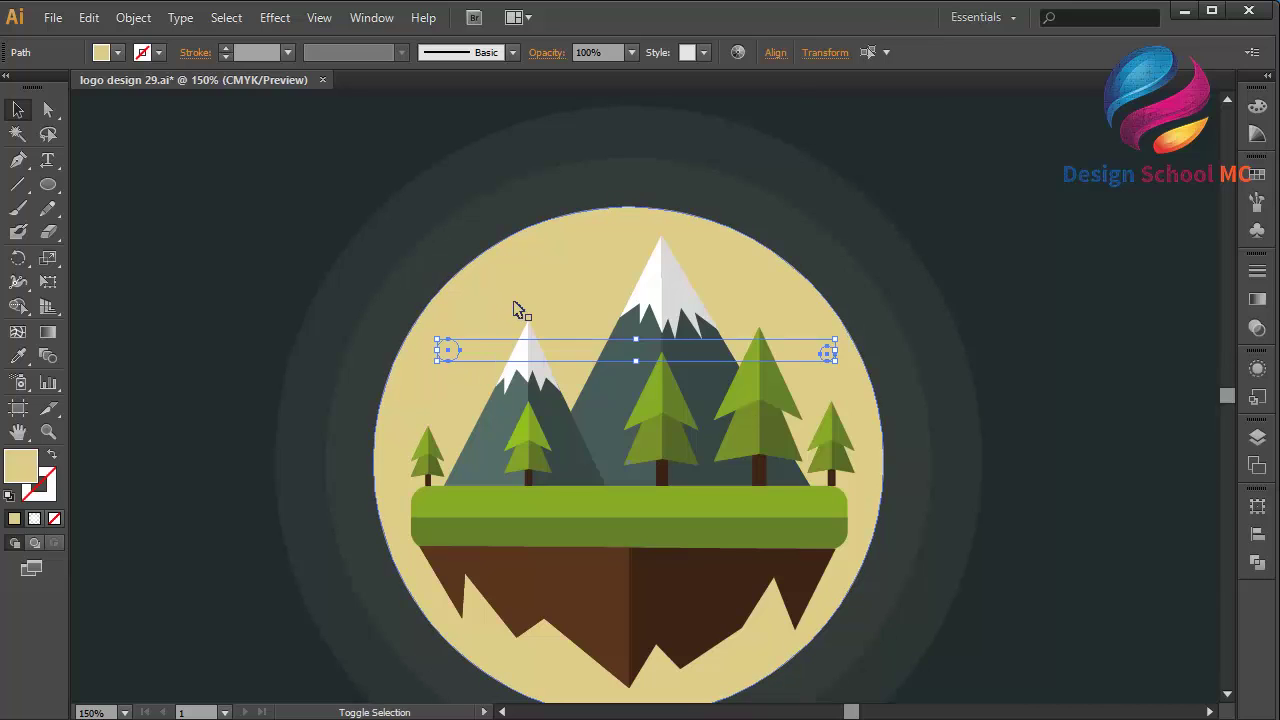
shift+click(575, 329)
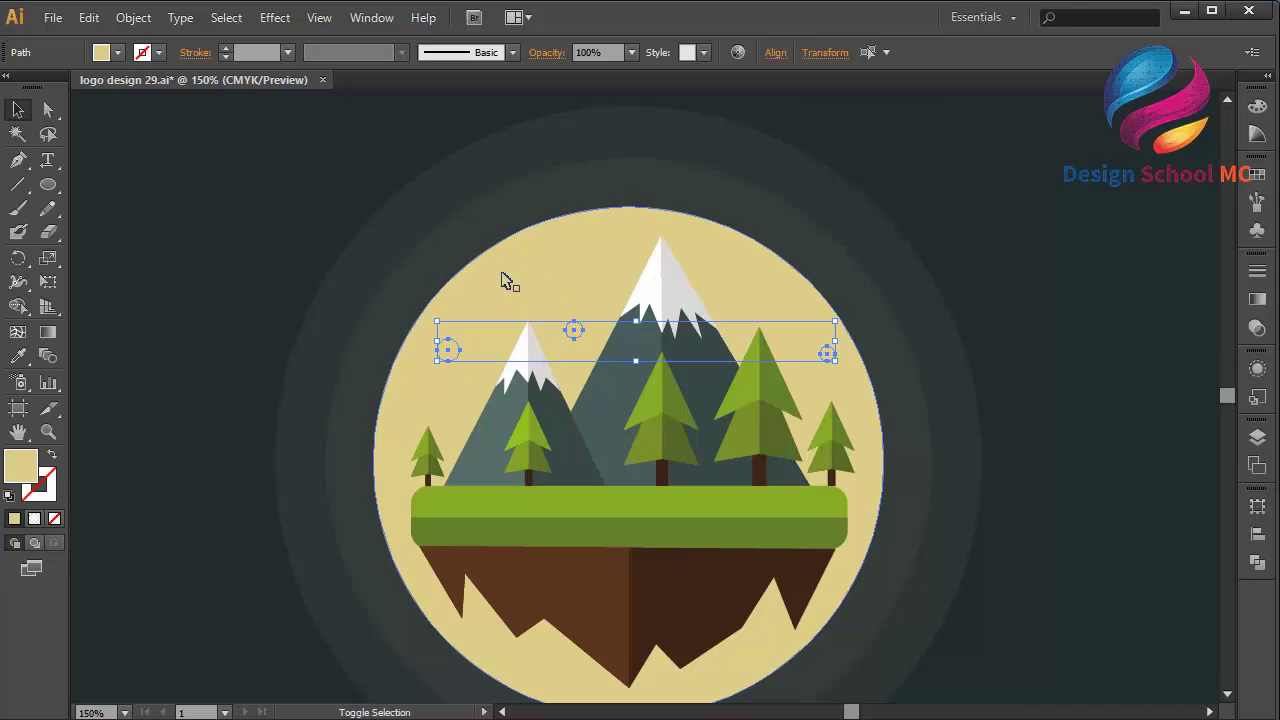
shift+click(566, 264)
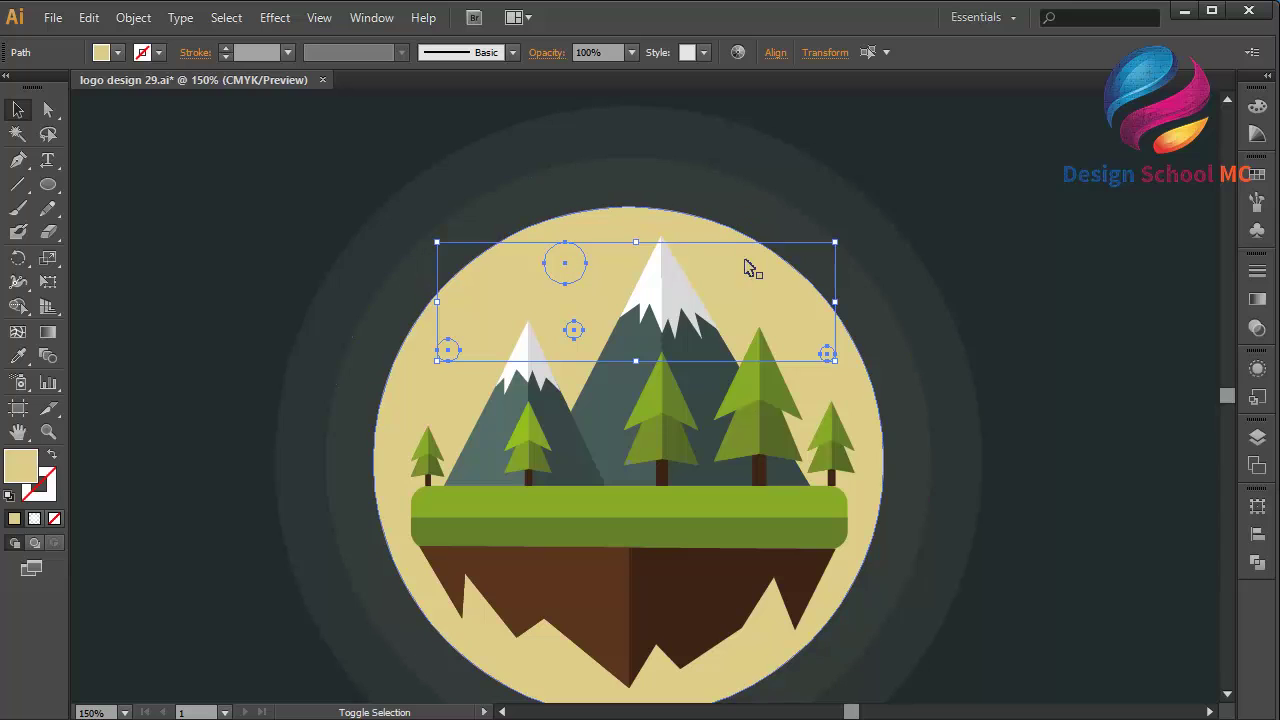
shift+click(757, 290)
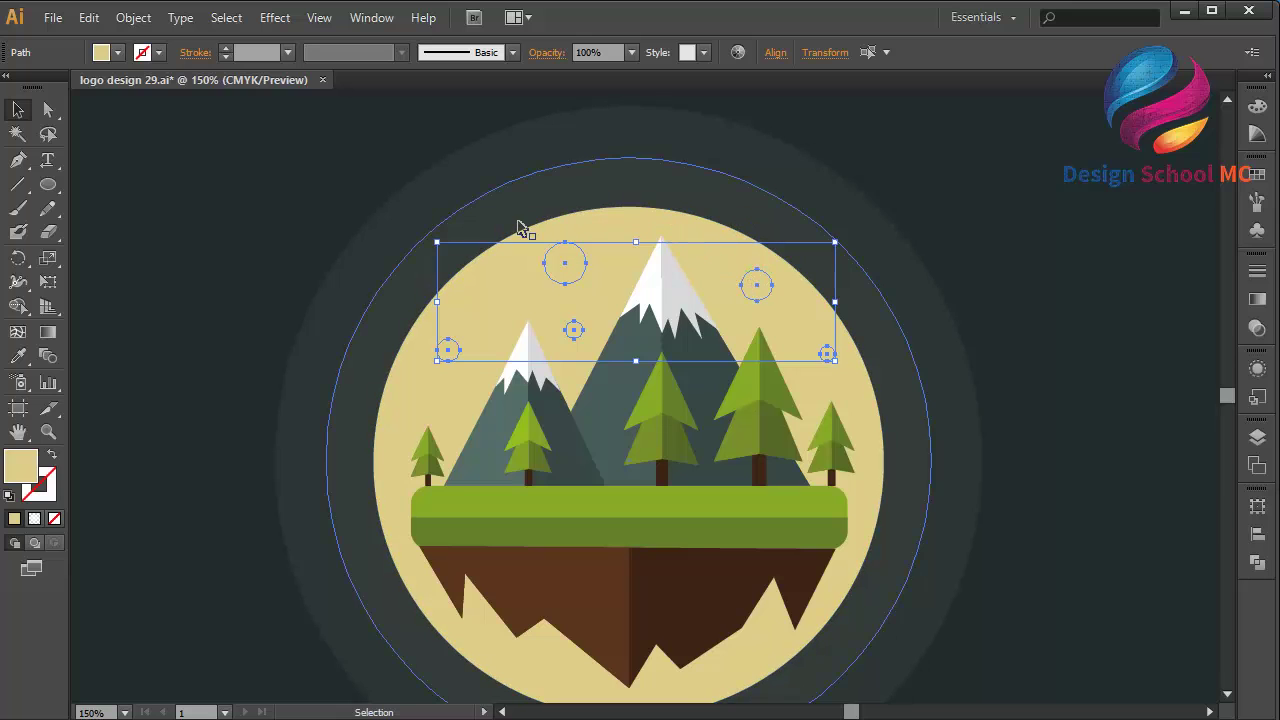
double_click(16, 476)
click(174, 337)
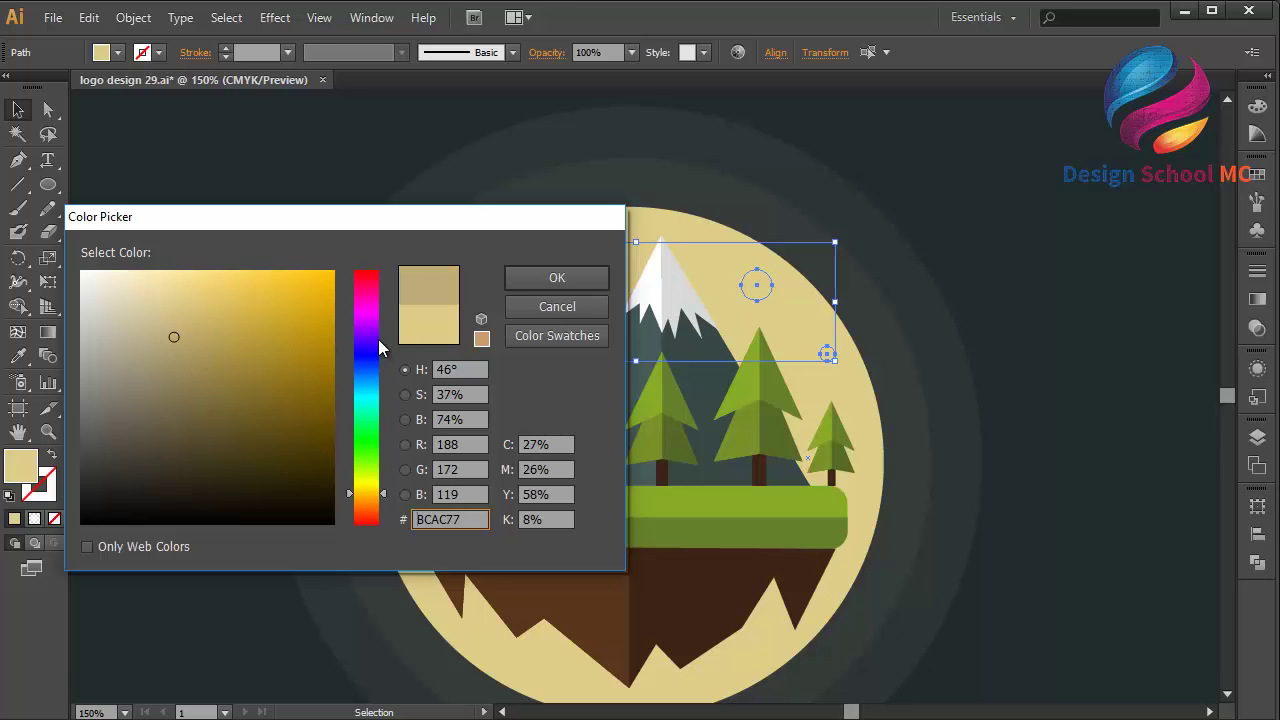
click(197, 331)
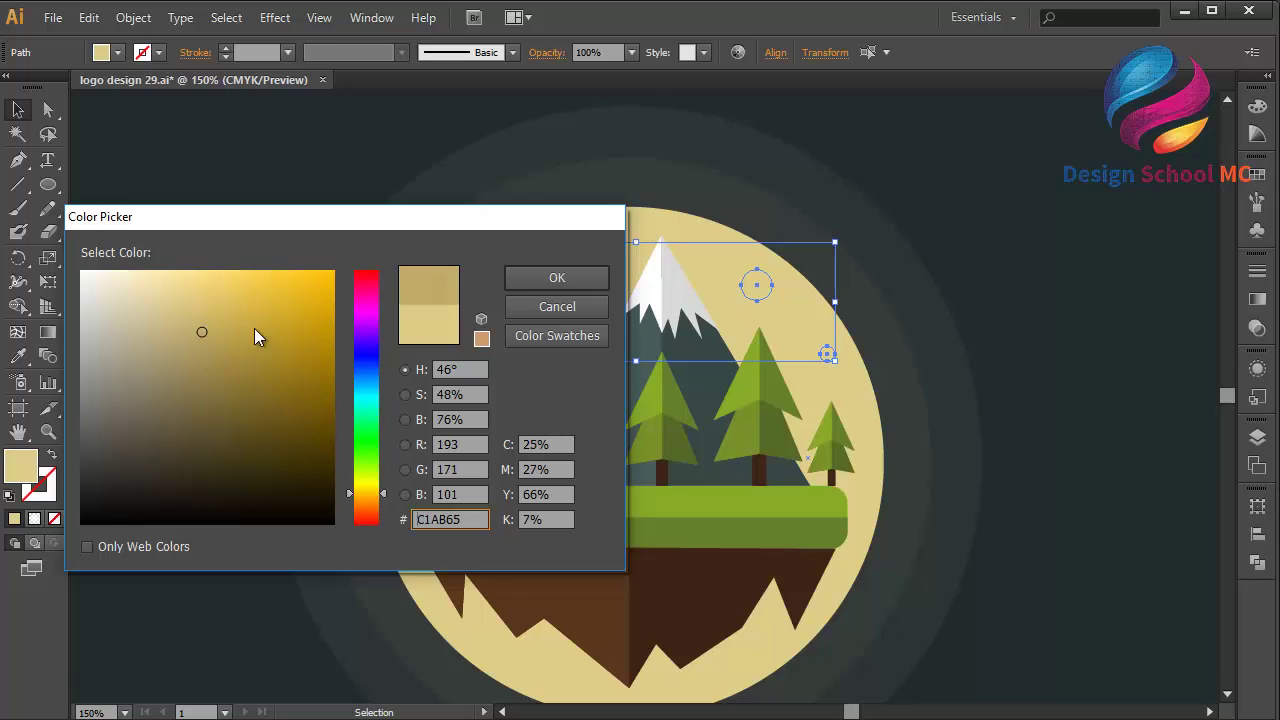
click(556, 278)
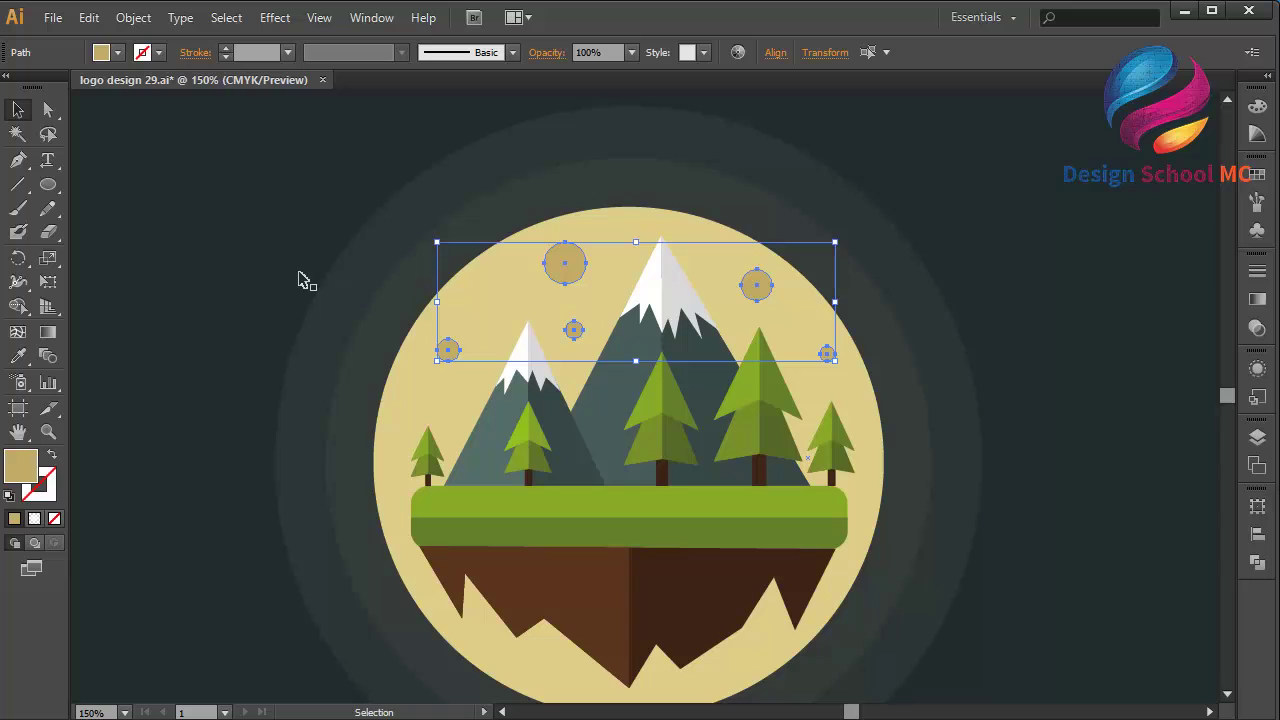
Step: Select all parts of the circular logo, leaving out the dark background, and group them
key(ctrl+minus)
key(ctrl+minus)
key(ctrl+minus)
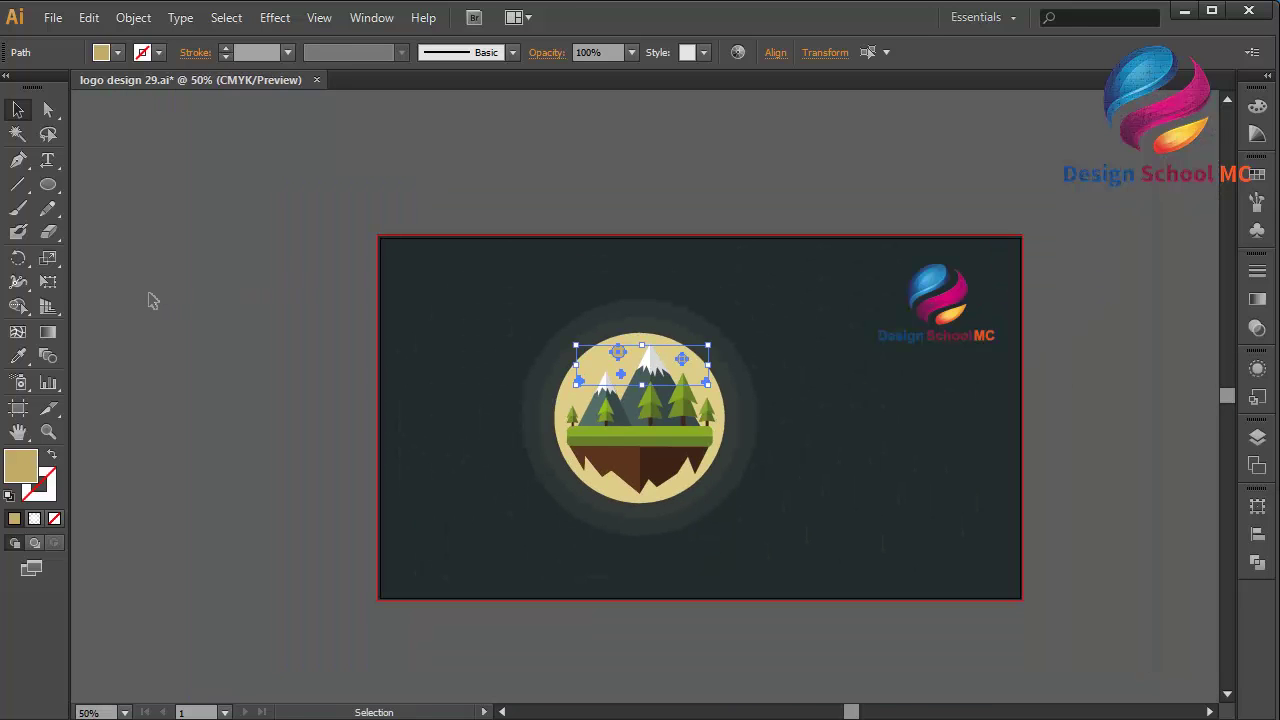
click(152, 300)
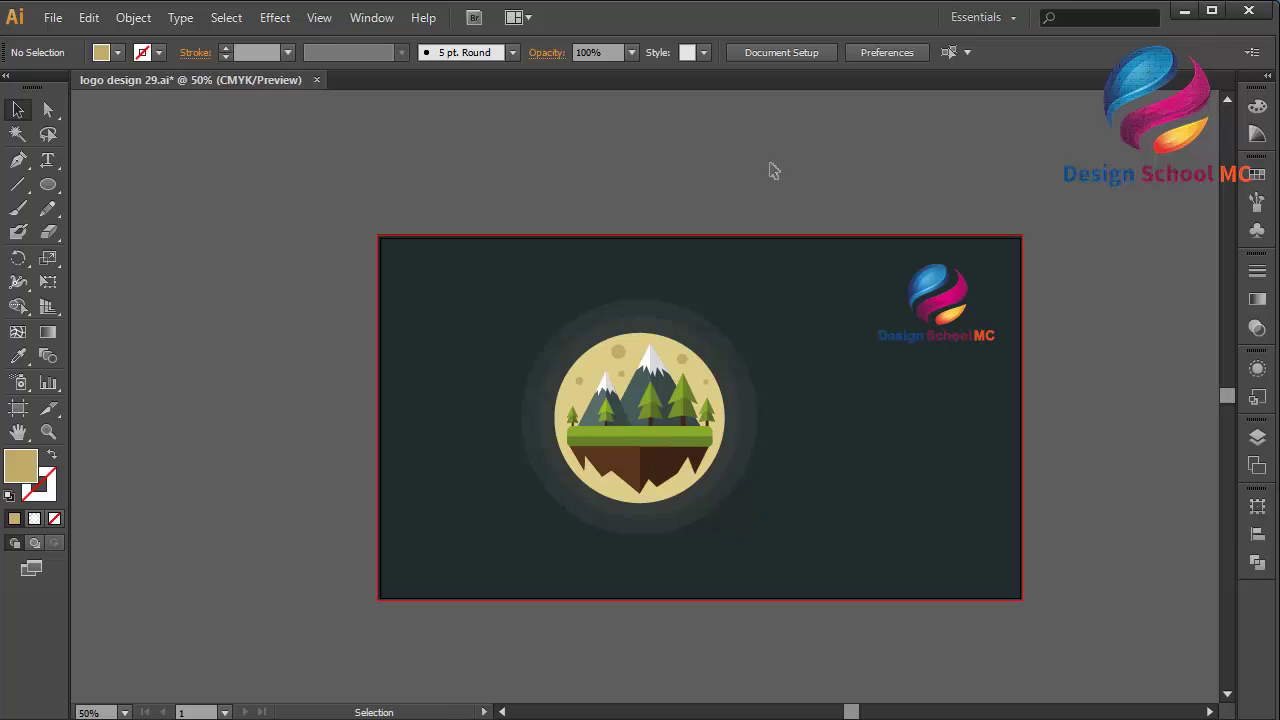
drag(773, 171, 511, 566)
shift+click(511, 566)
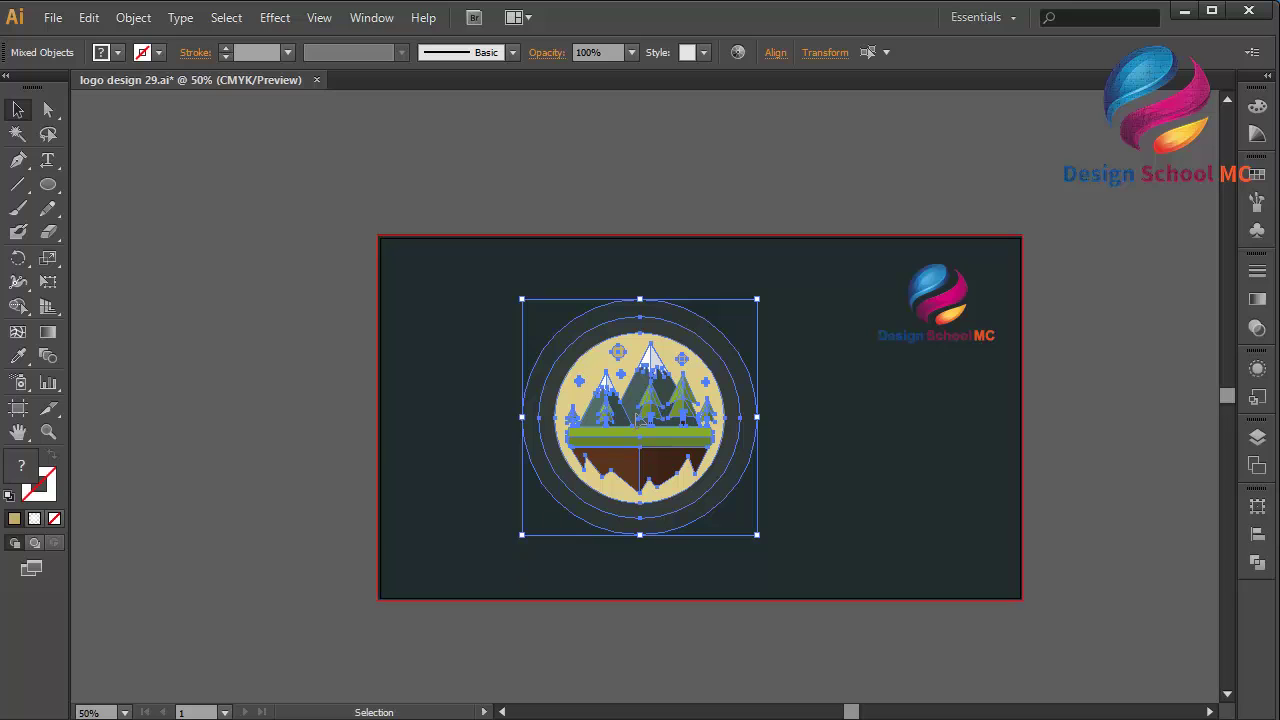
right_click(640, 420)
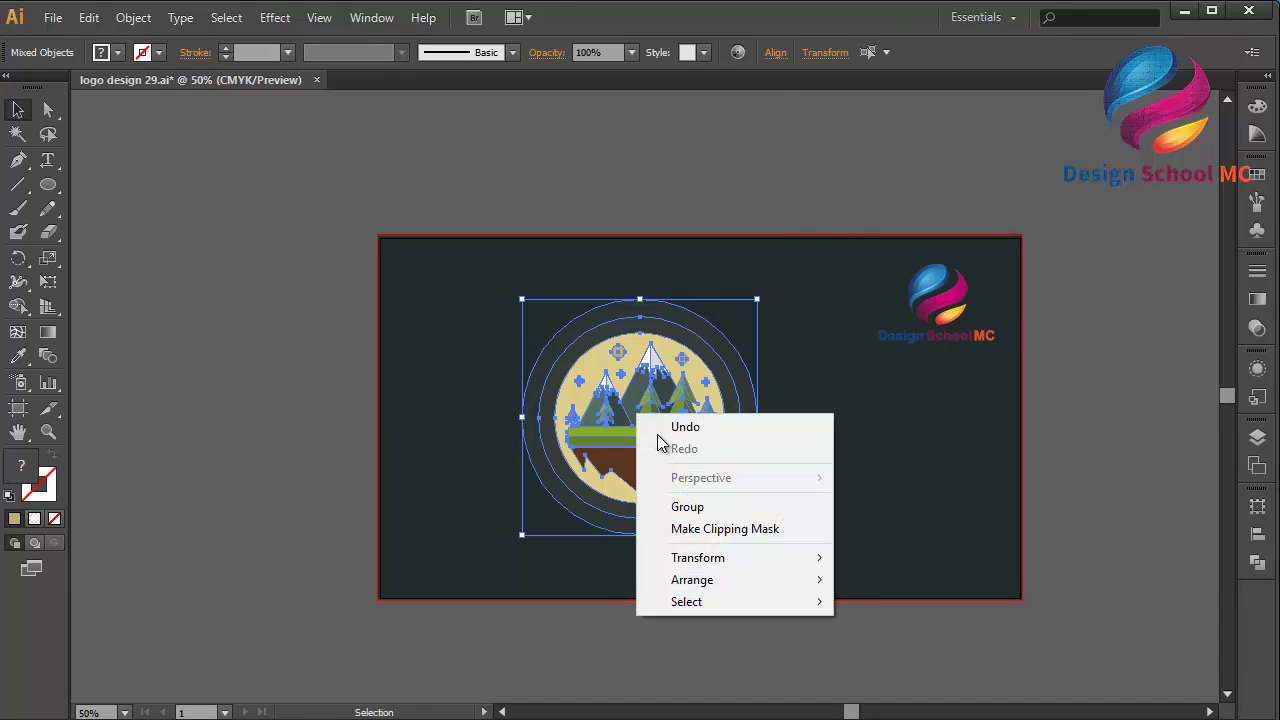
click(688, 505)
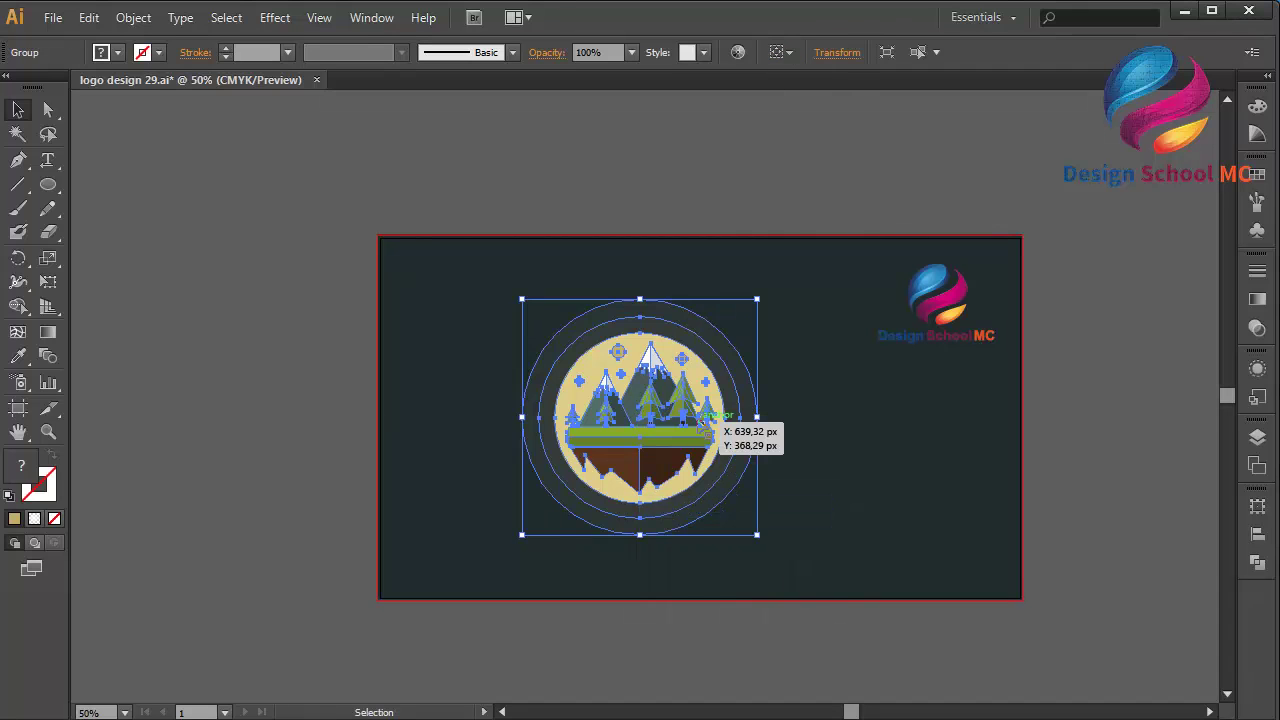
Step: Move the logo group towards the artboard's centre and enlarge it proportionally upward by about 17%
key(ctrl+plus)
key(ctrl+plus)
key(ctrl+minus)
key(ctrl+minus)
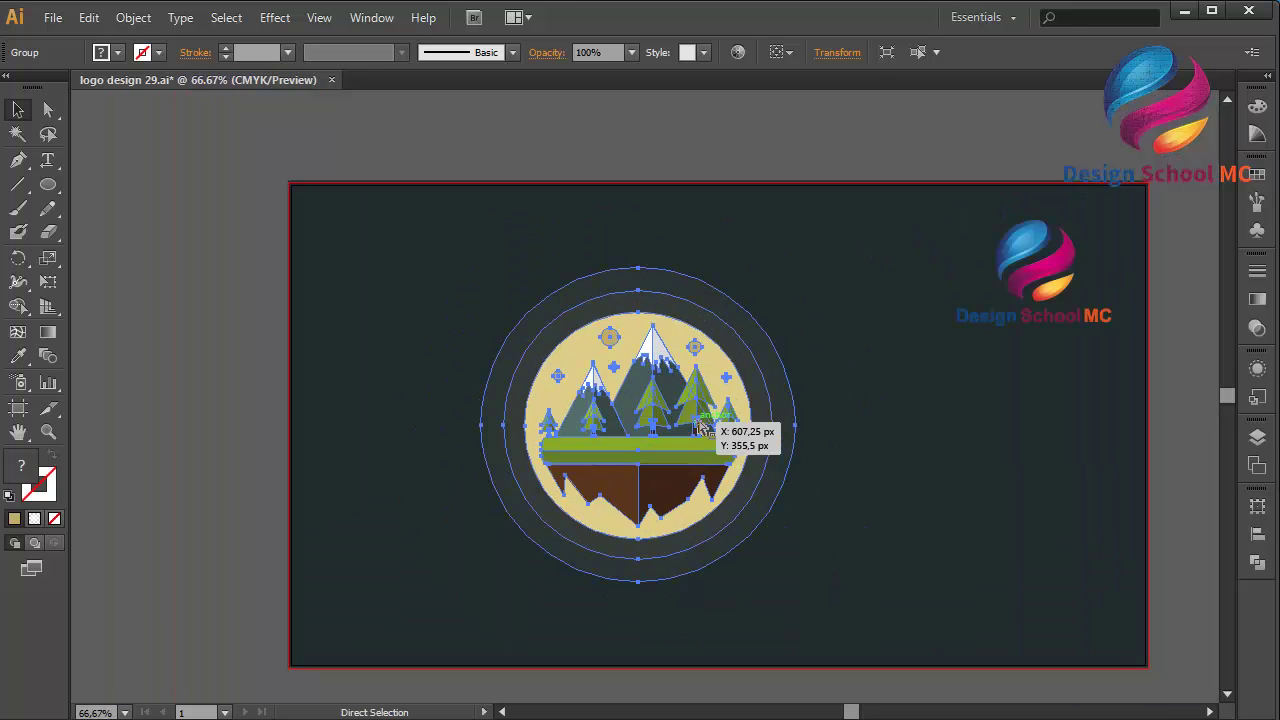
scroll(705, 425, up, 3)
key(ctrl+minus)
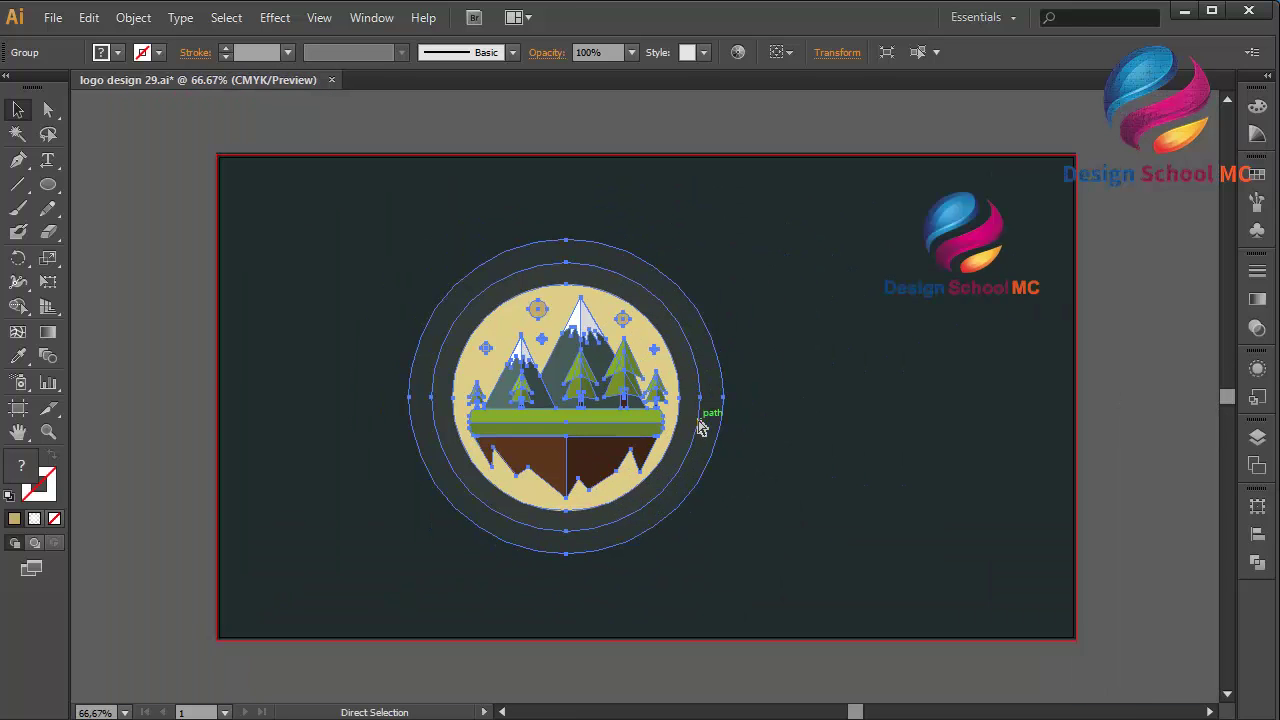
drag(557, 412, 618, 465)
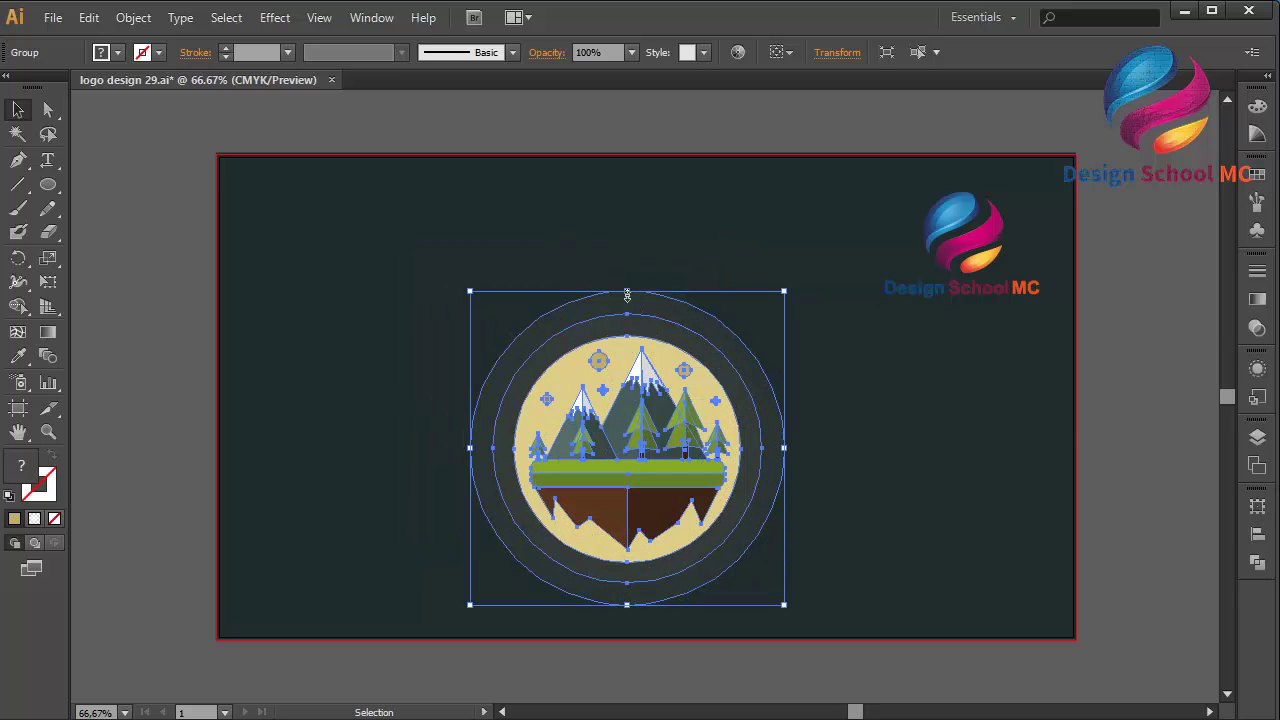
drag(627, 294, 626, 246)
key(ctrl+minus)
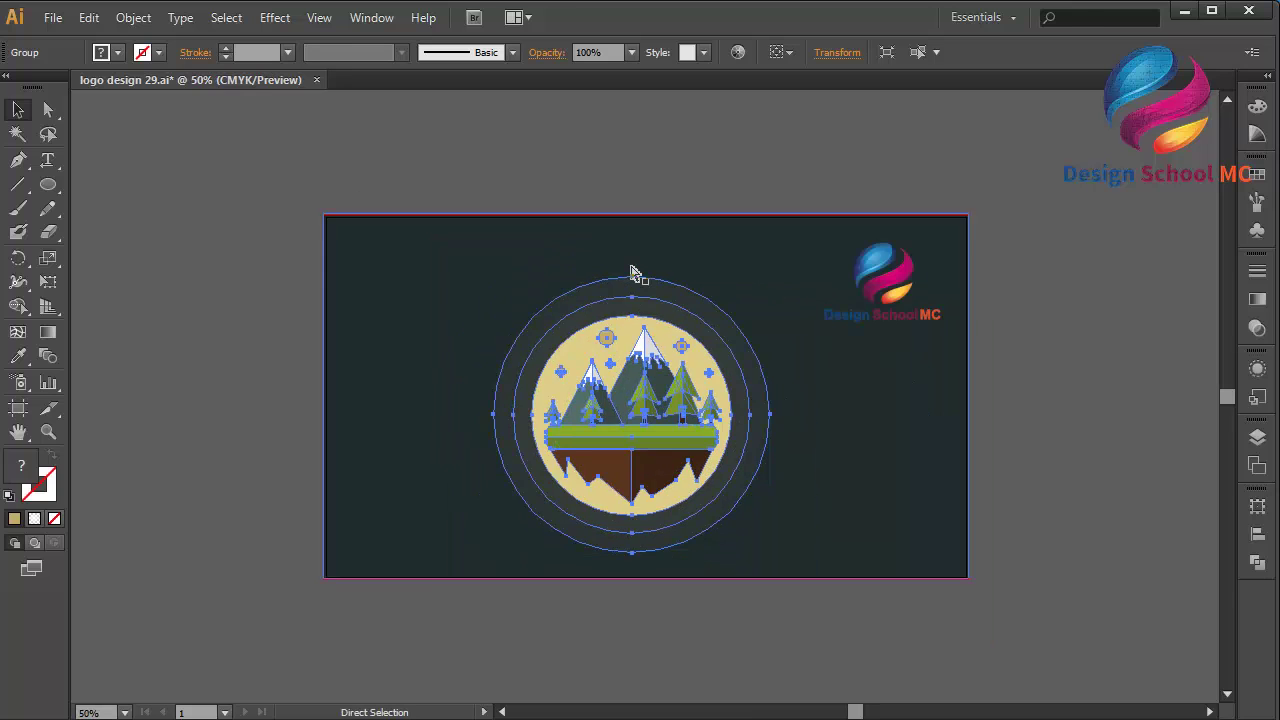
key(ctrl+minus)
Step: Nudge the logo group upward until it sits vertically centred on the artboard, and deselect it
key(shift+Up)
key(shift+Up)
key(shift+Up)
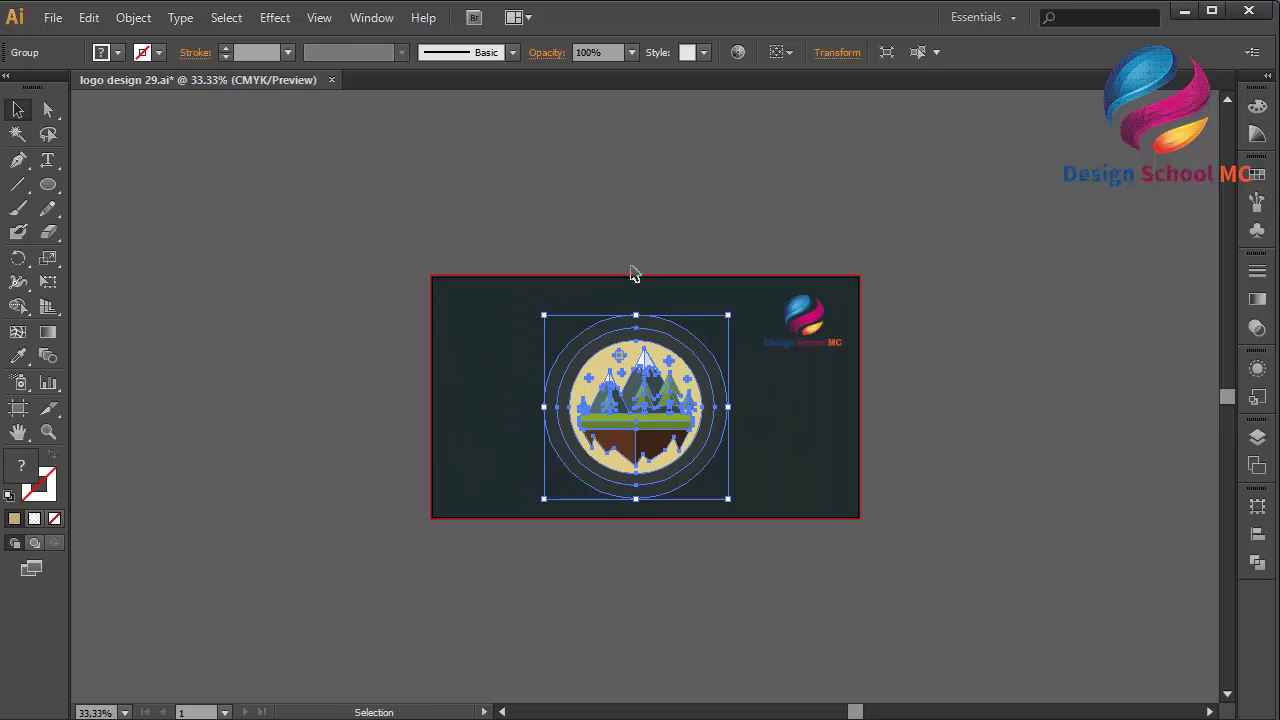
key(Up)
key(Up)
key(Up)
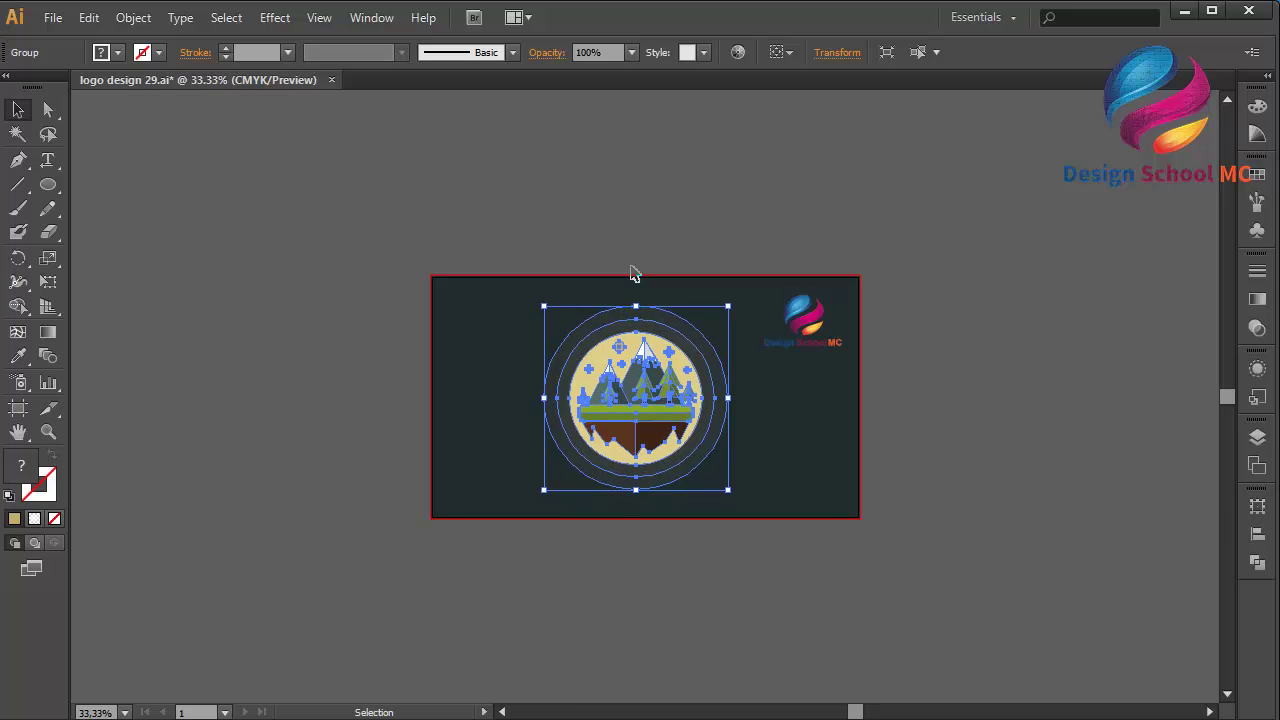
click(782, 193)
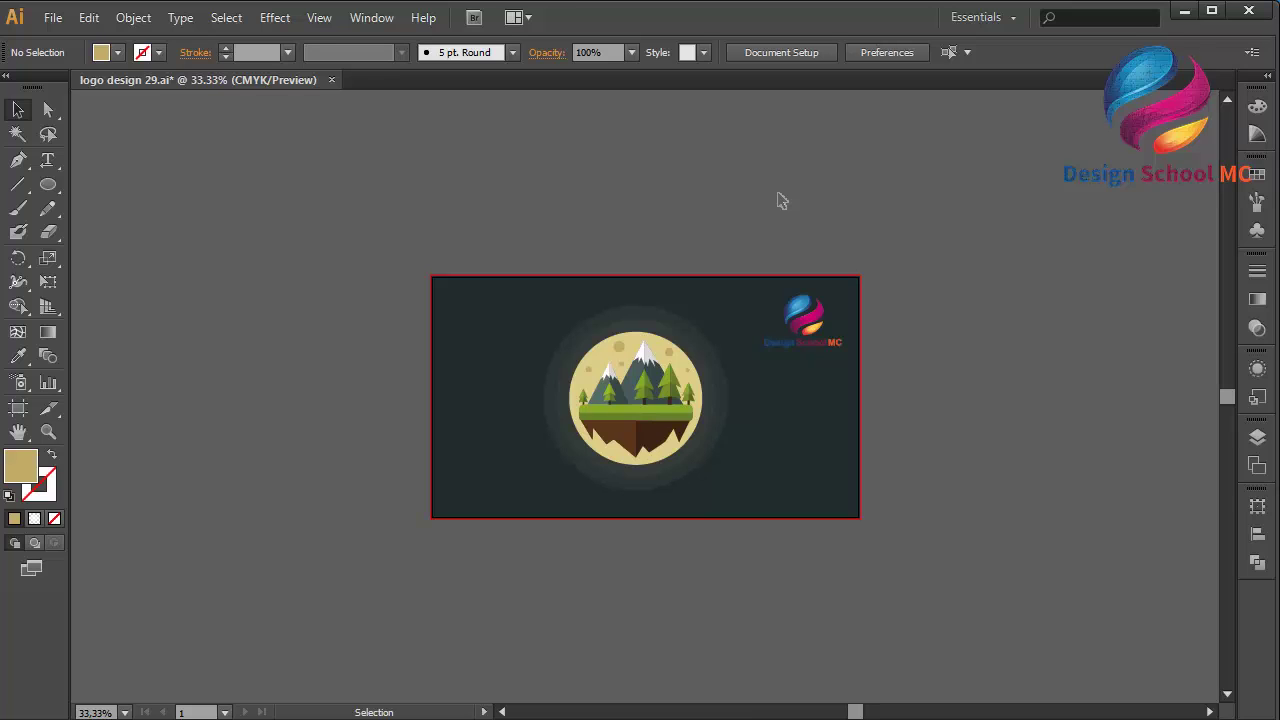
click(672, 424)
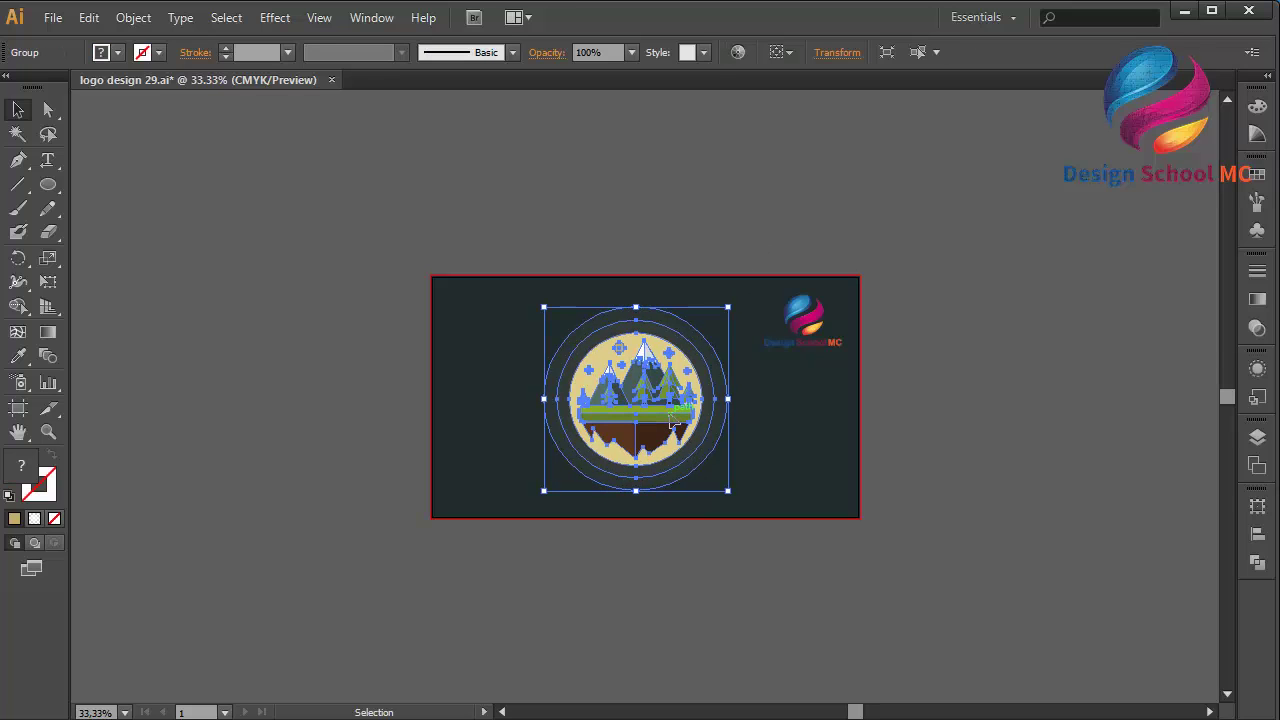
click(943, 443)
key(ctrl+equal)
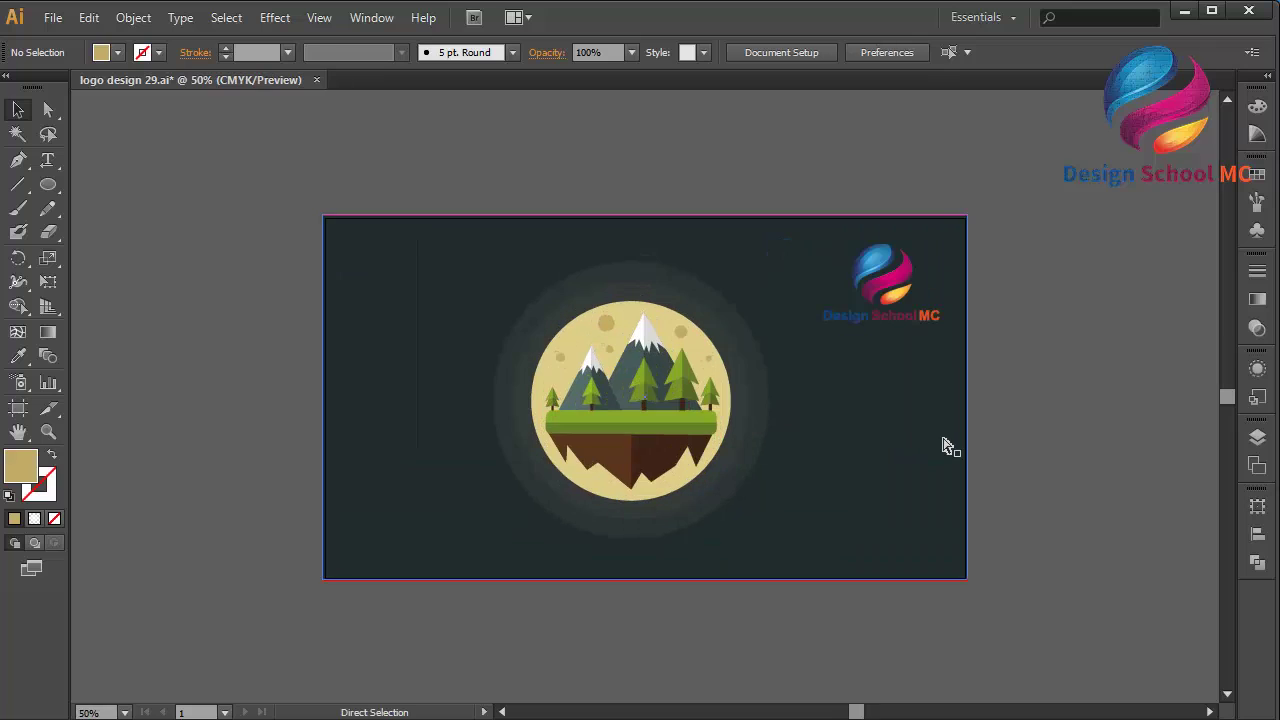
key(ctrl+equal)
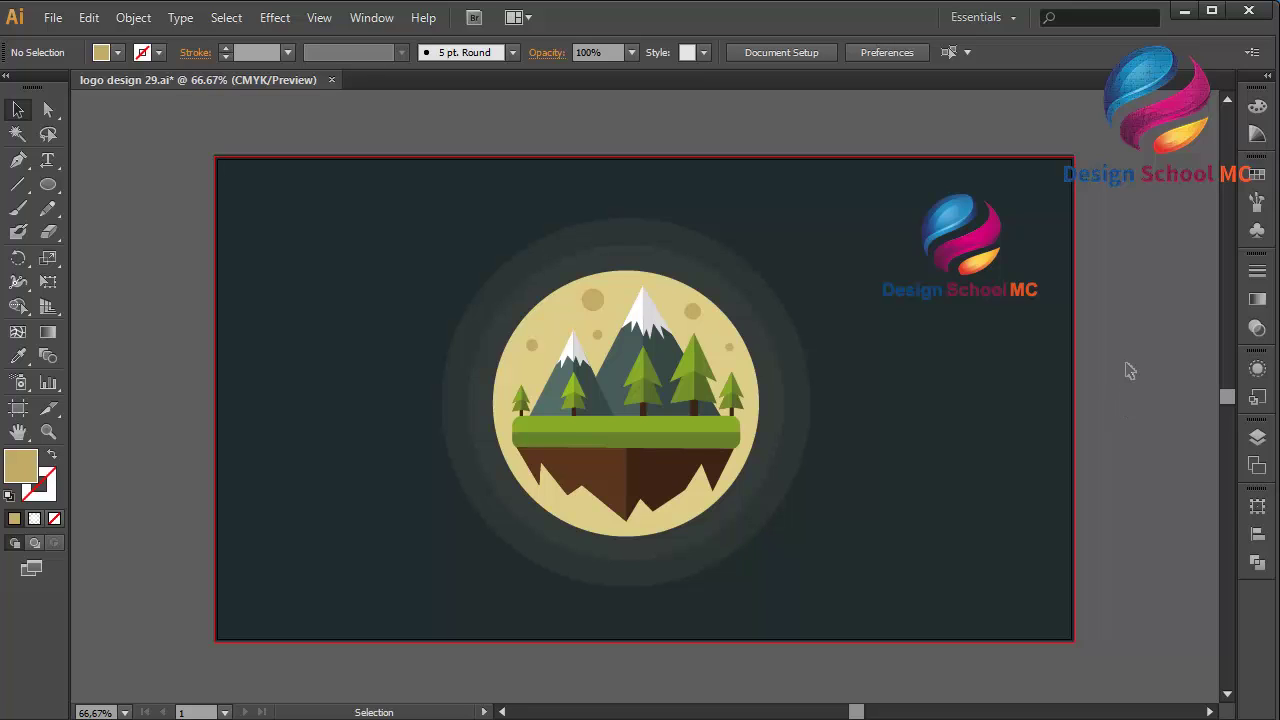
click(918, 300)
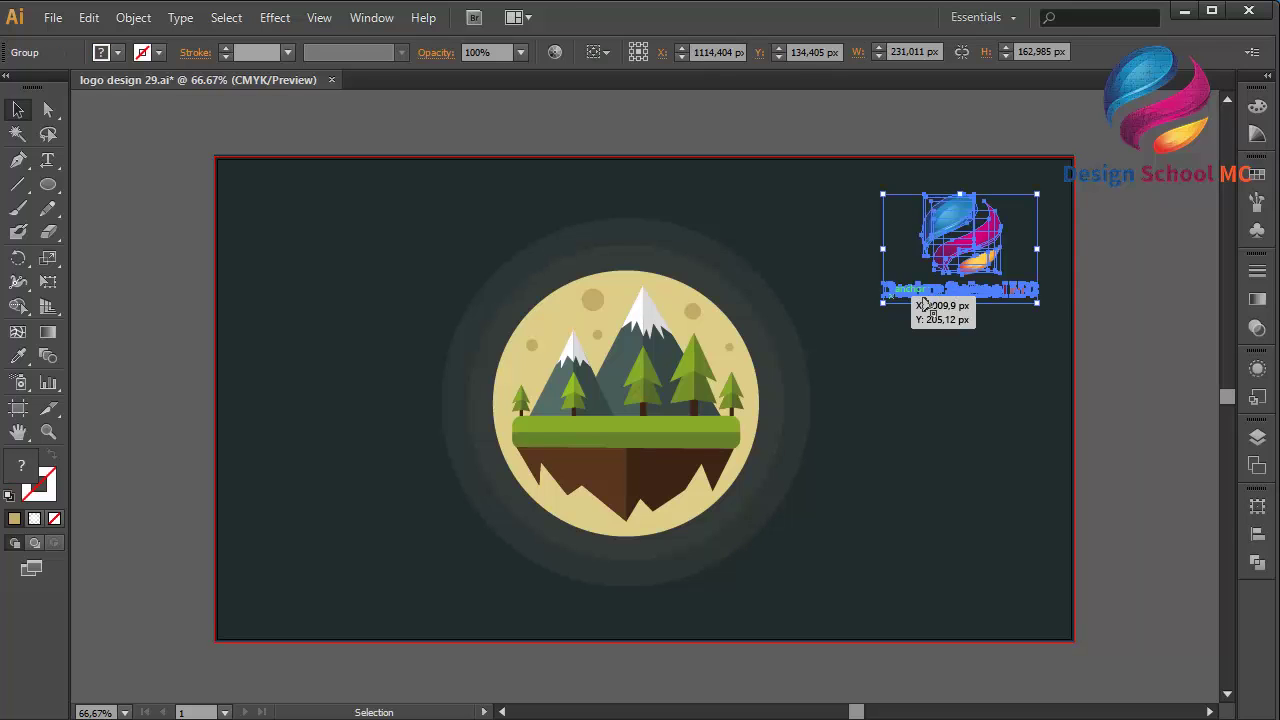
click(1106, 320)
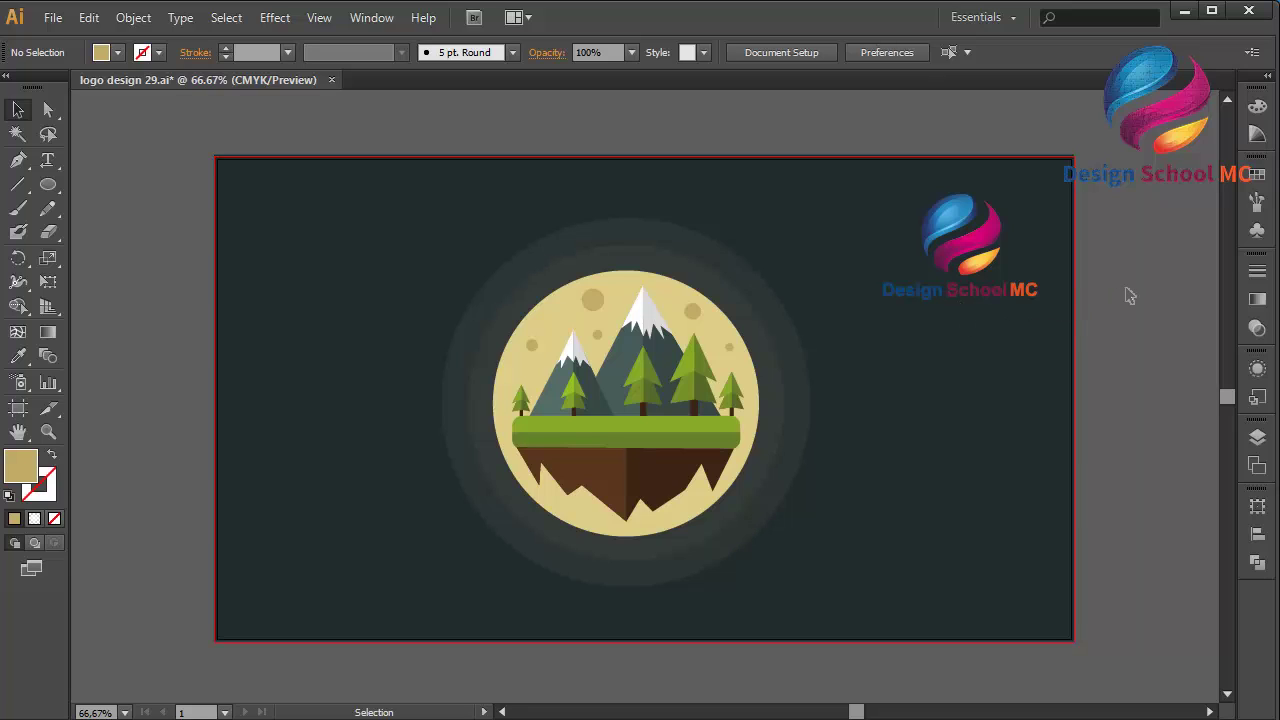
Step: Open the closing-message document Design School MC_Ending.ai
click(52, 18)
click(424, 115)
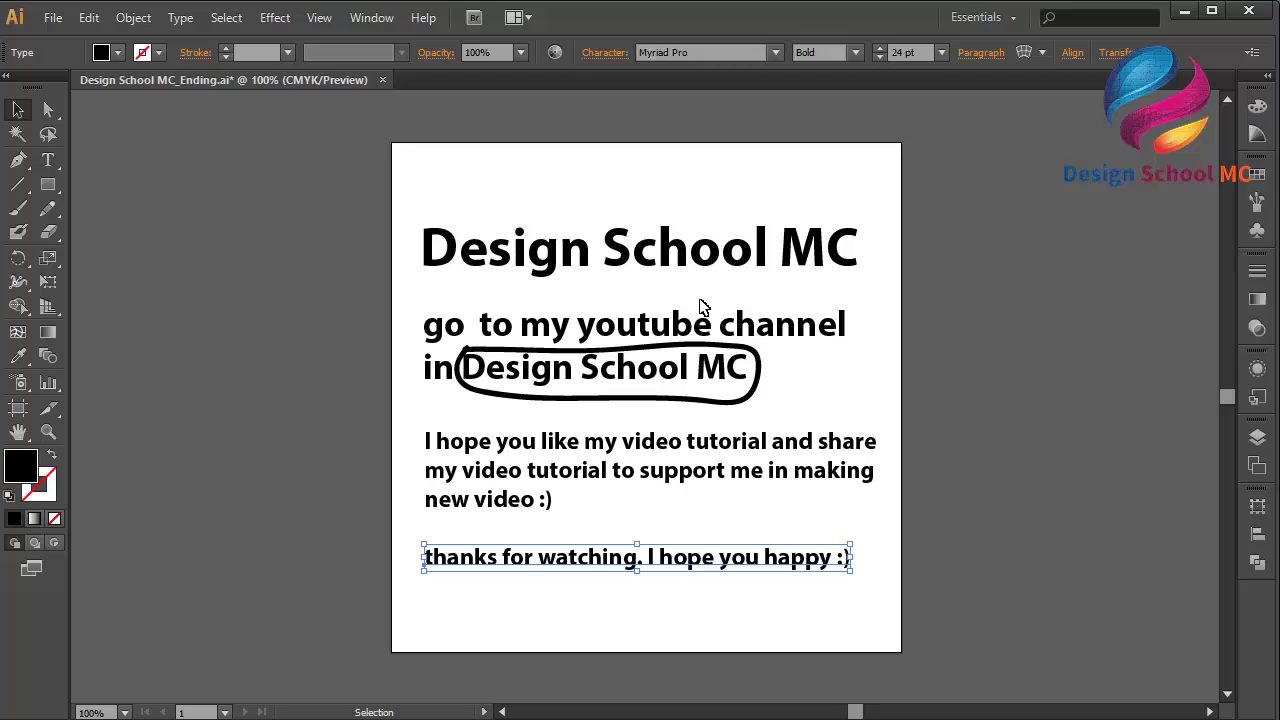
Step: Fill the large "Design School MC" title at the head of the page with dark red
click(675, 250)
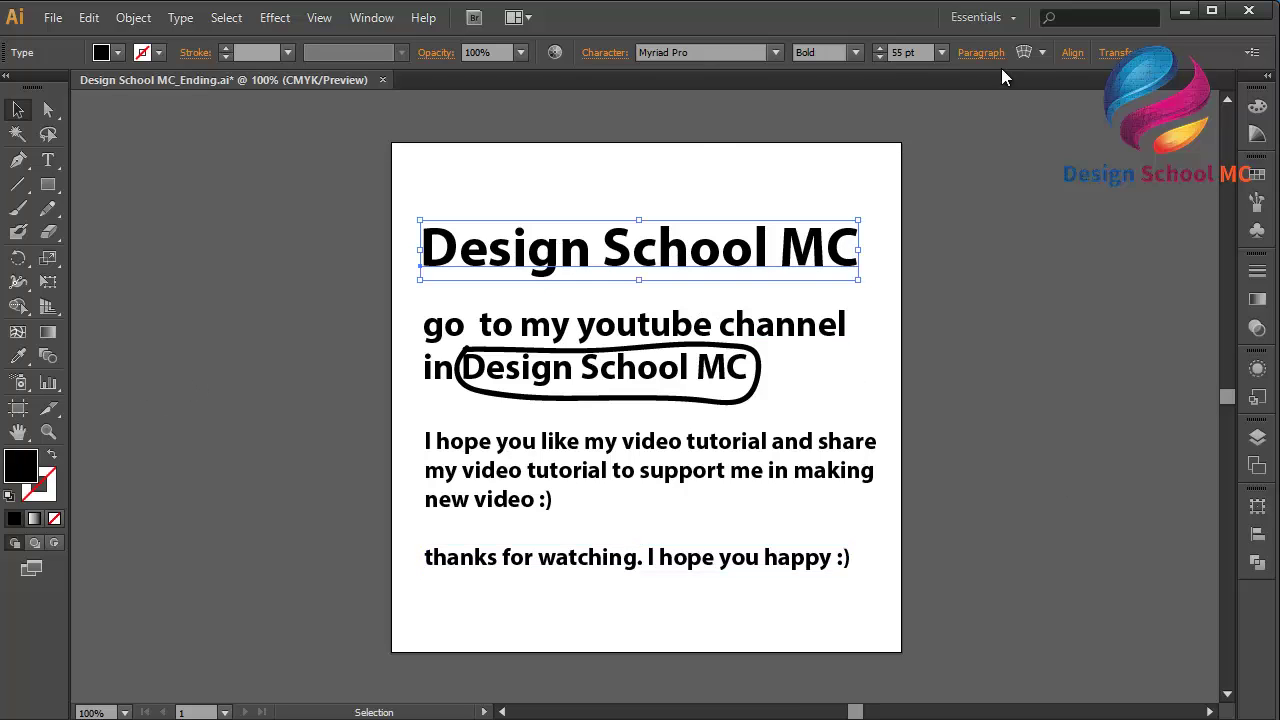
click(1257, 174)
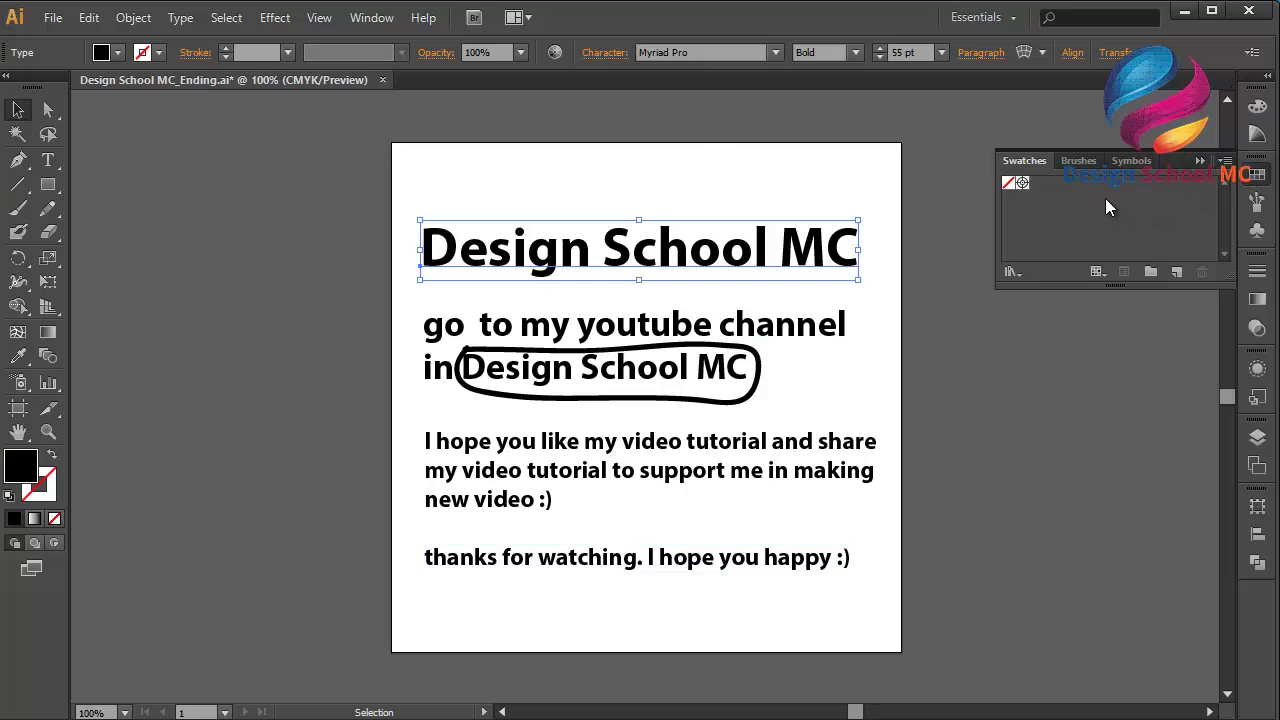
click(1196, 161)
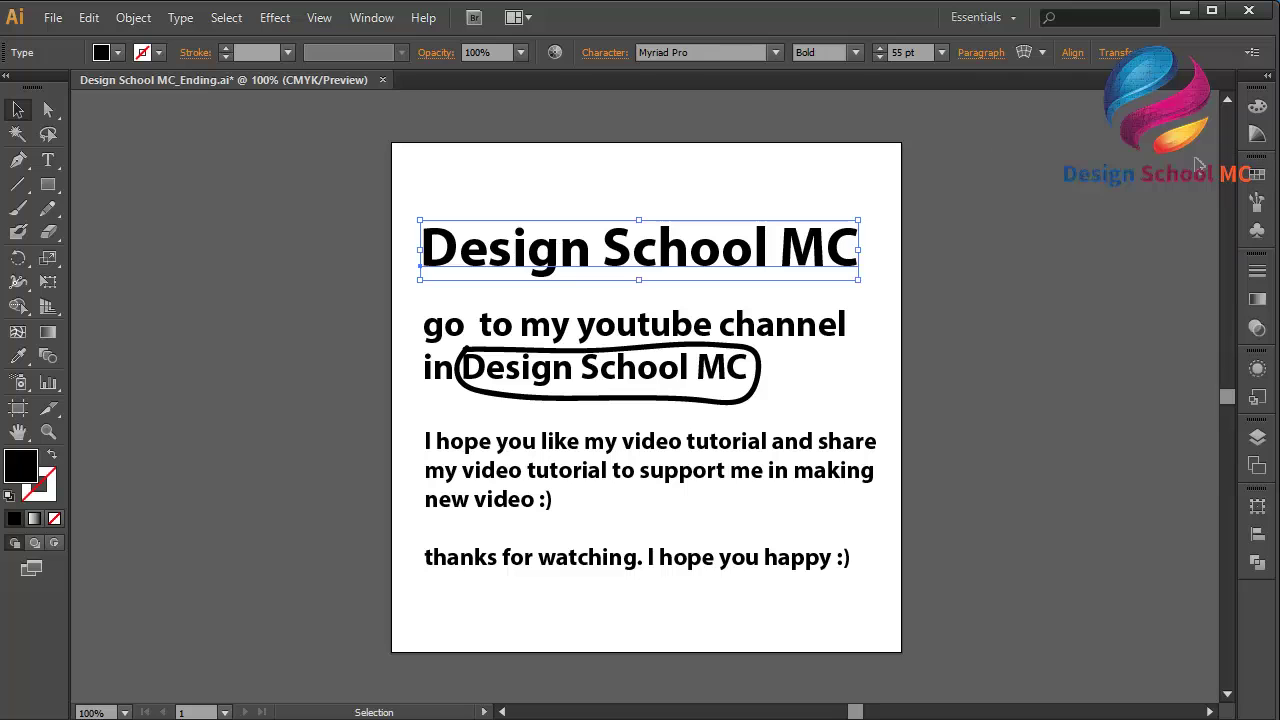
double_click(28, 470)
mouse_move(599, 373)
mouse_down()
mouse_move(663, 343)
mouse_move(662, 226)
mouse_up()
click(840, 251)
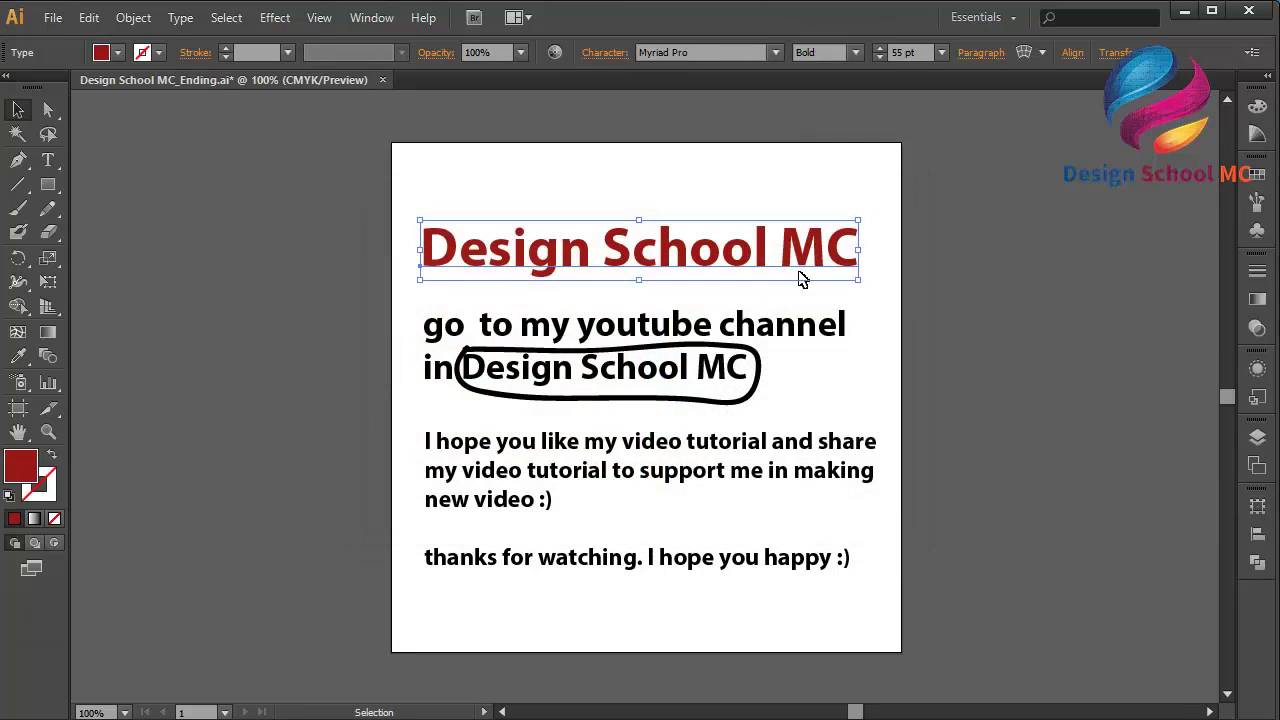
Step: Fill only the circled words "Design School MC" below the youtube channel line with dark red
click(745, 335)
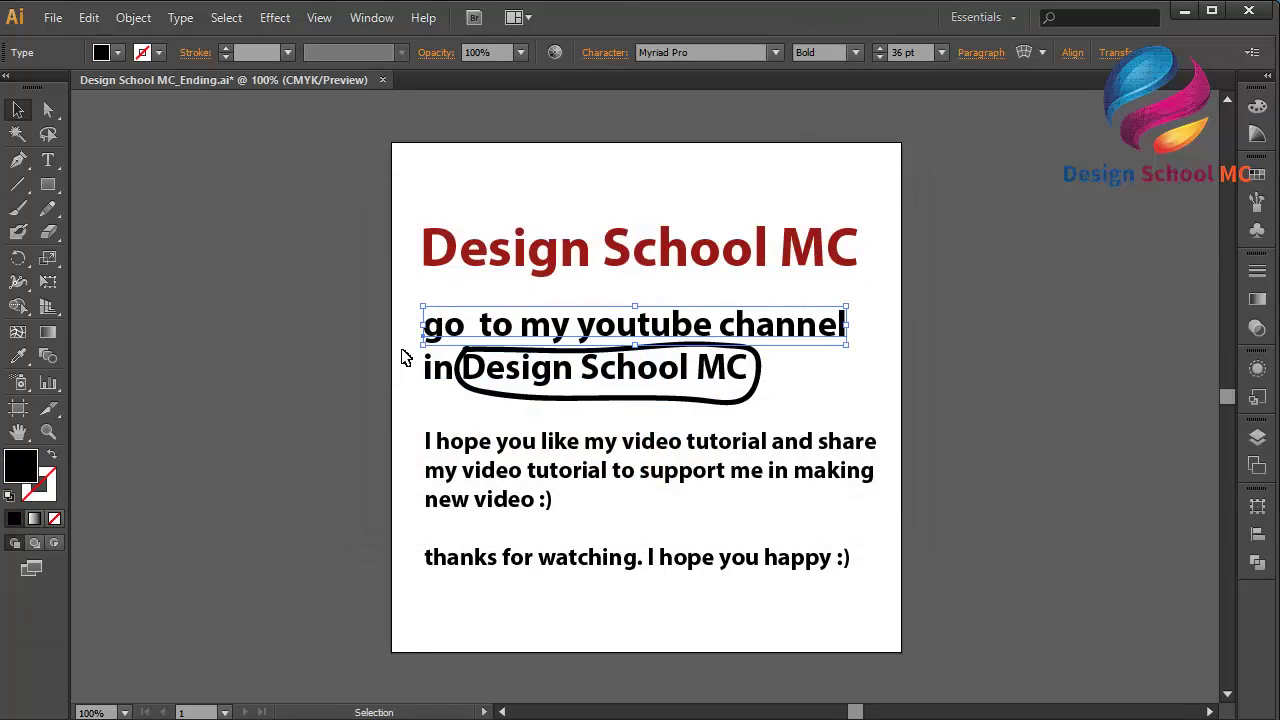
key(t)
drag(463, 360, 751, 373)
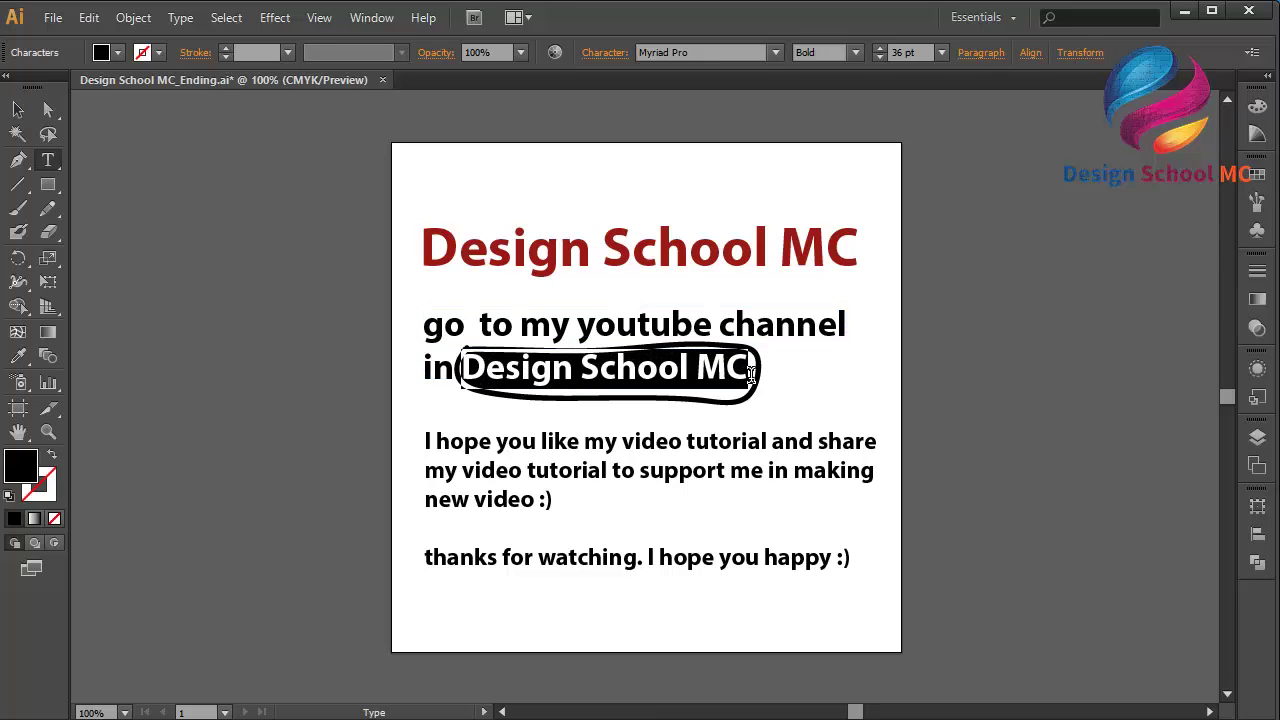
double_click(28, 478)
click(574, 349)
drag(574, 349, 691, 220)
click(820, 251)
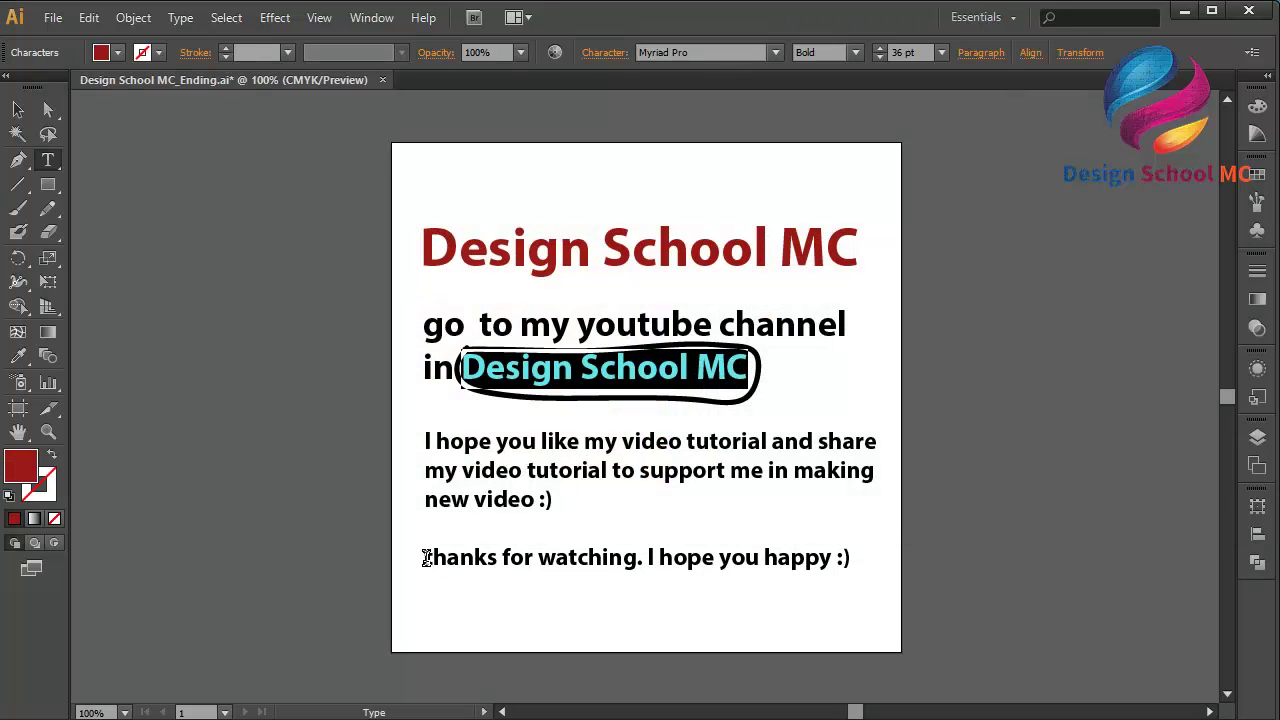
click(510, 443)
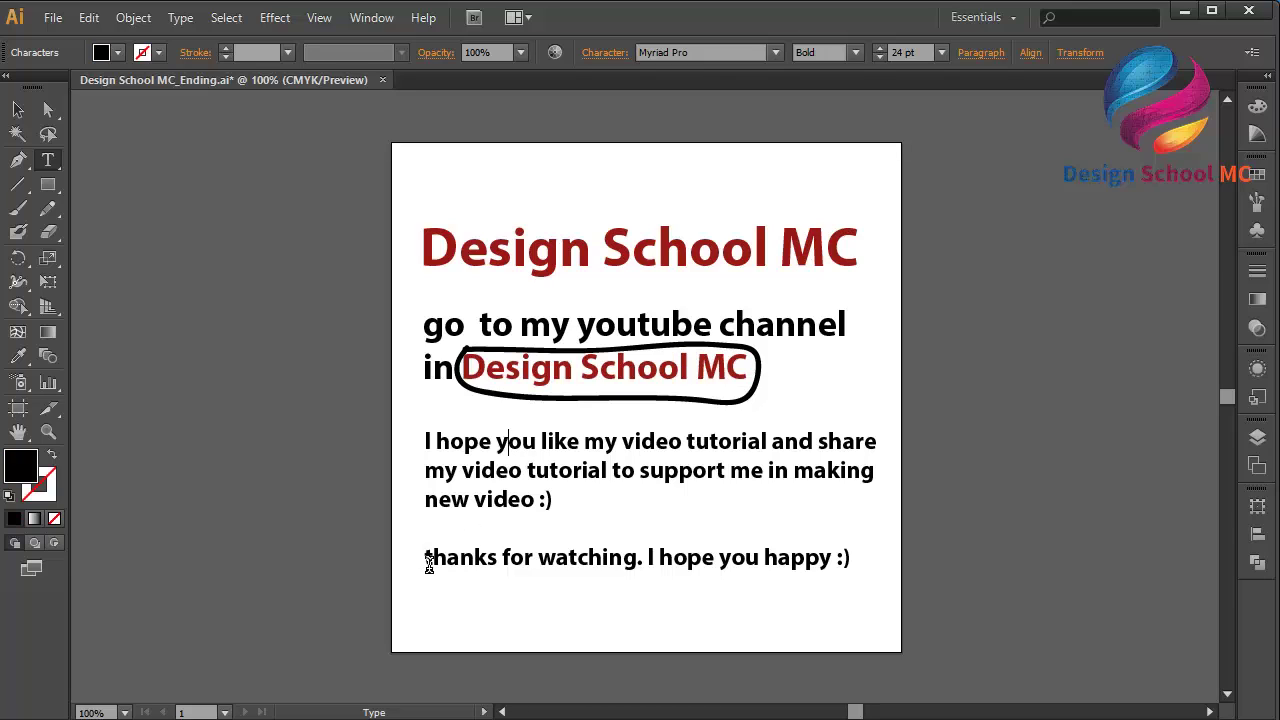
drag(428, 560, 921, 540)
key(Escape)
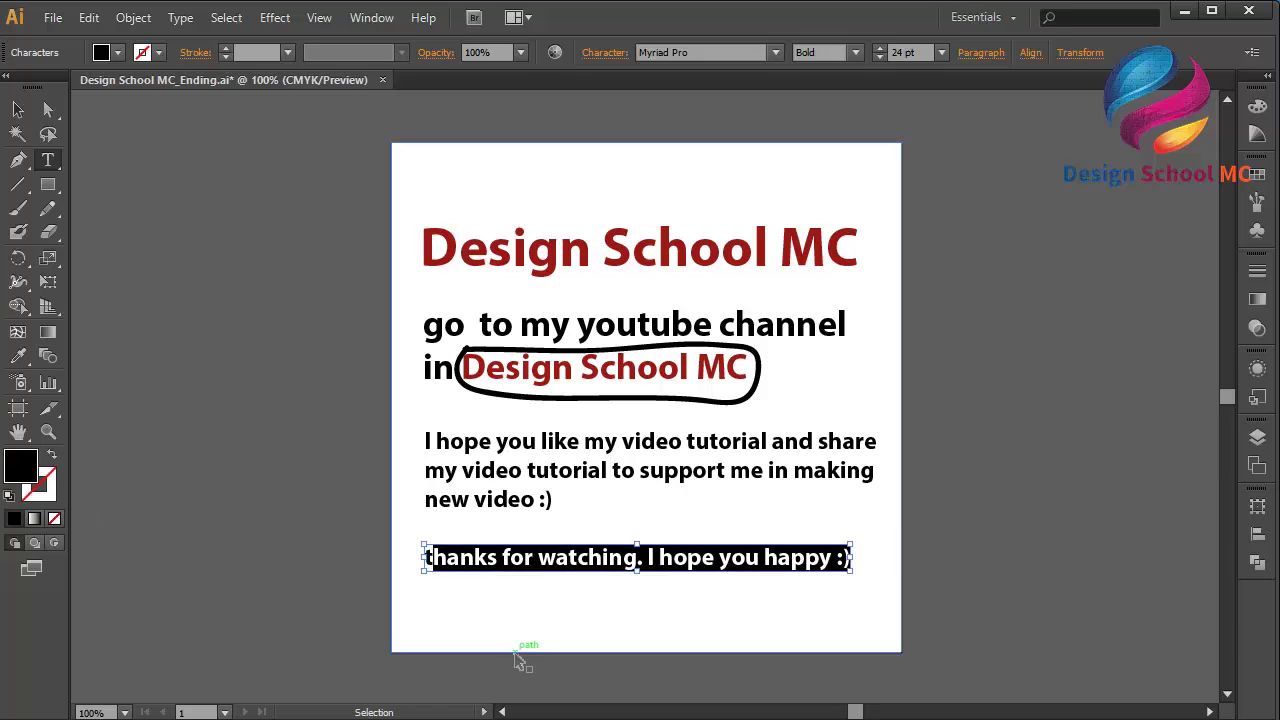
key(ctrl+a)
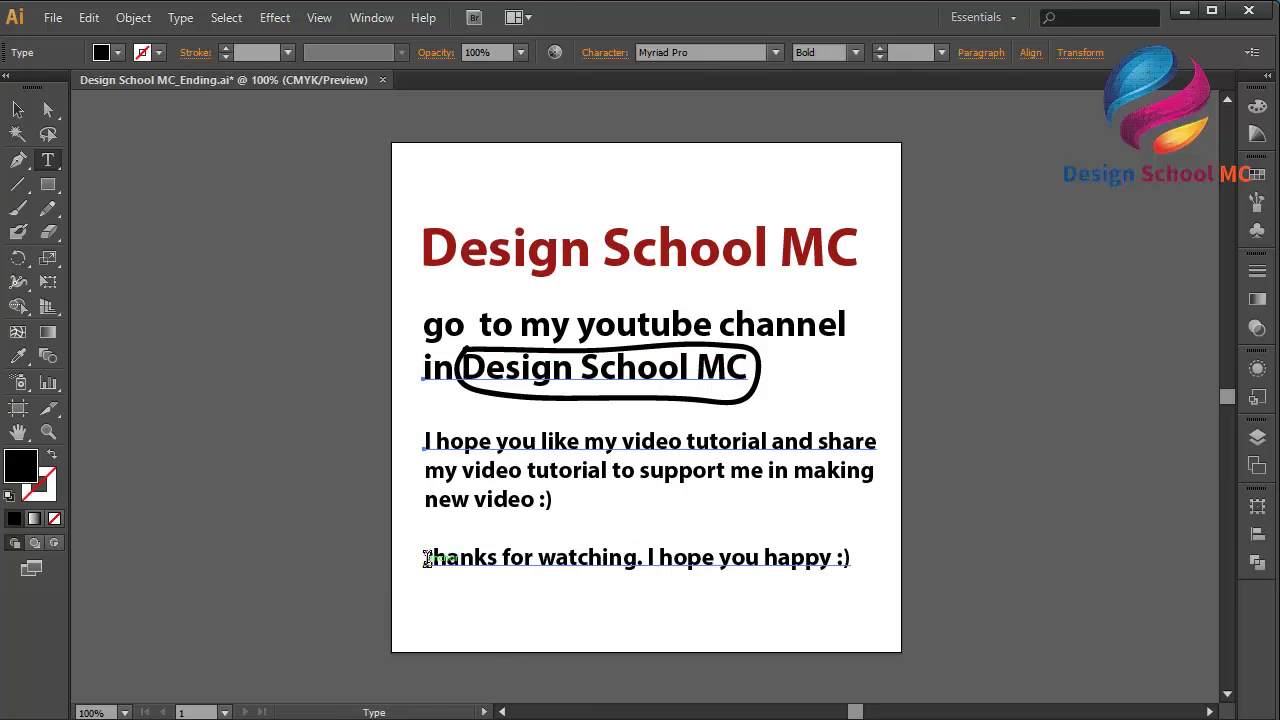
Step: Select the whole line "thanks for watching. I hope you happy :)" and choose dark green 0F7500 as its fill
triple_click(514, 560)
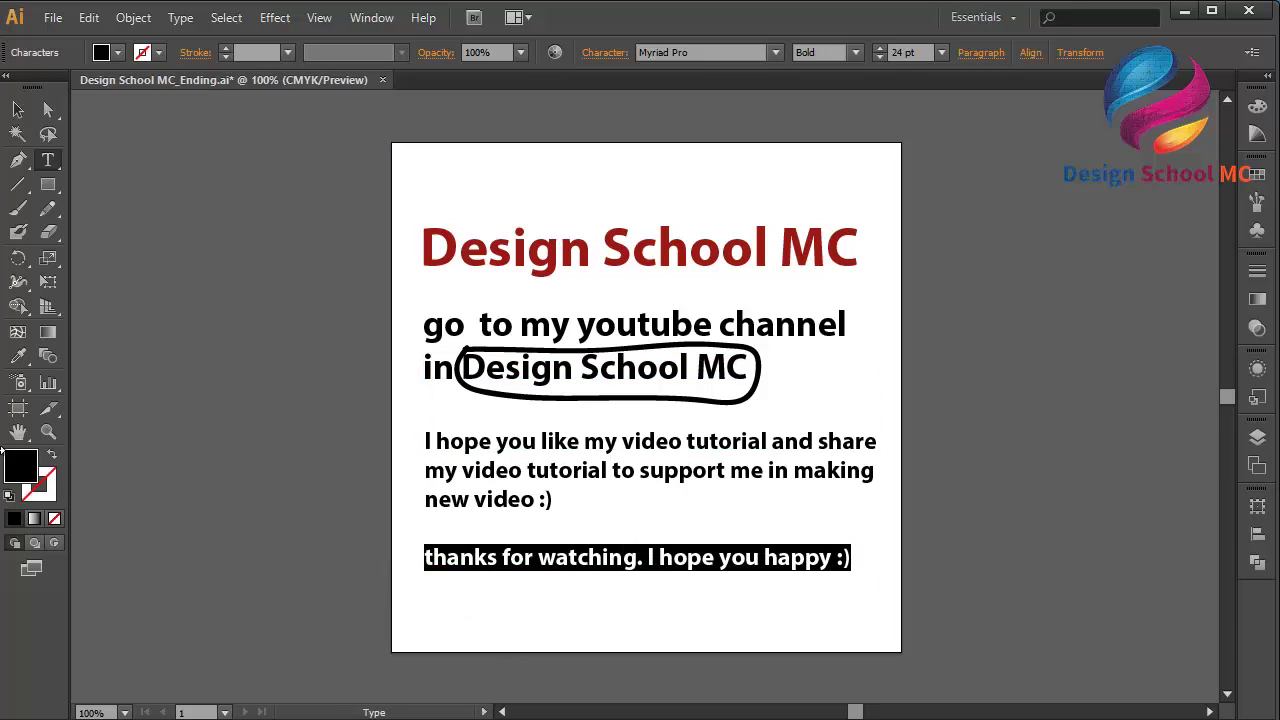
double_click(22, 468)
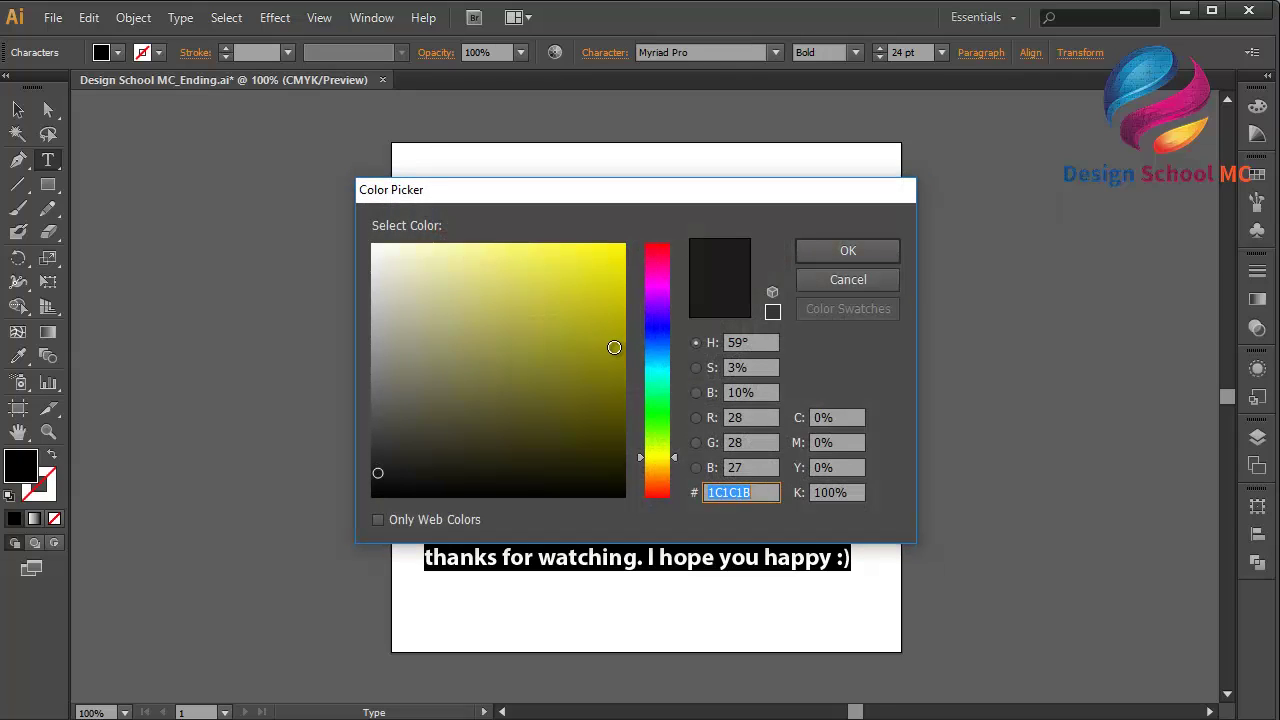
drag(620, 380, 647, 381)
drag(663, 455, 667, 425)
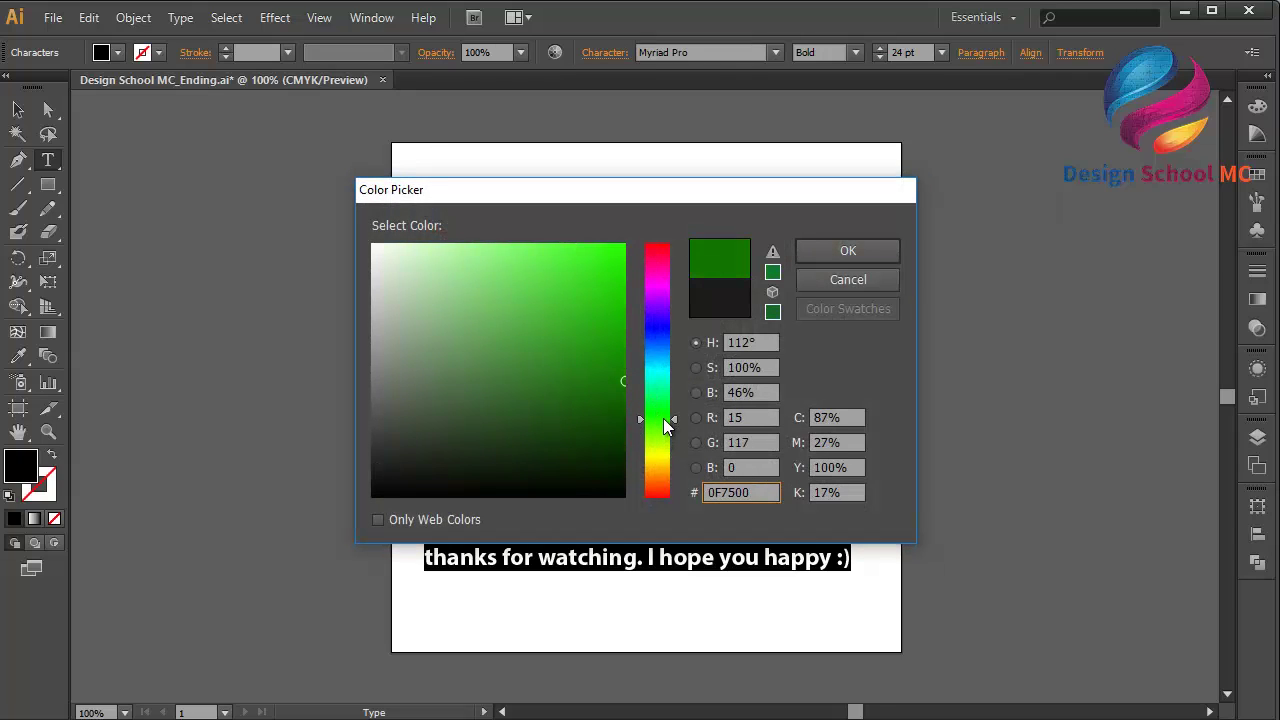